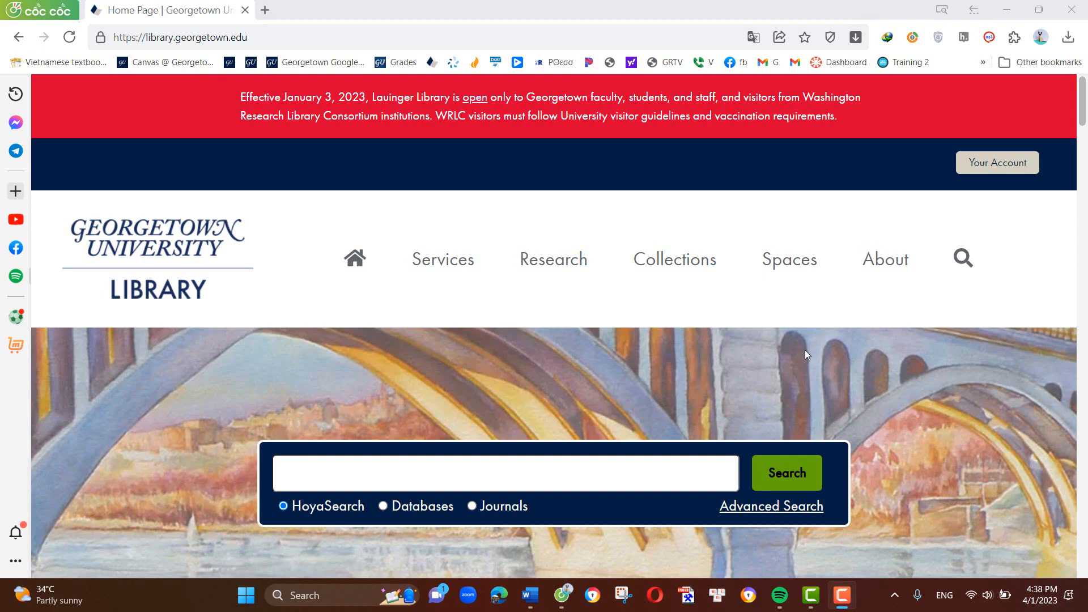
- Go to poe.com and open the Claude-instant chat
{"action": "left_click", "coordinate": [416, 37]}
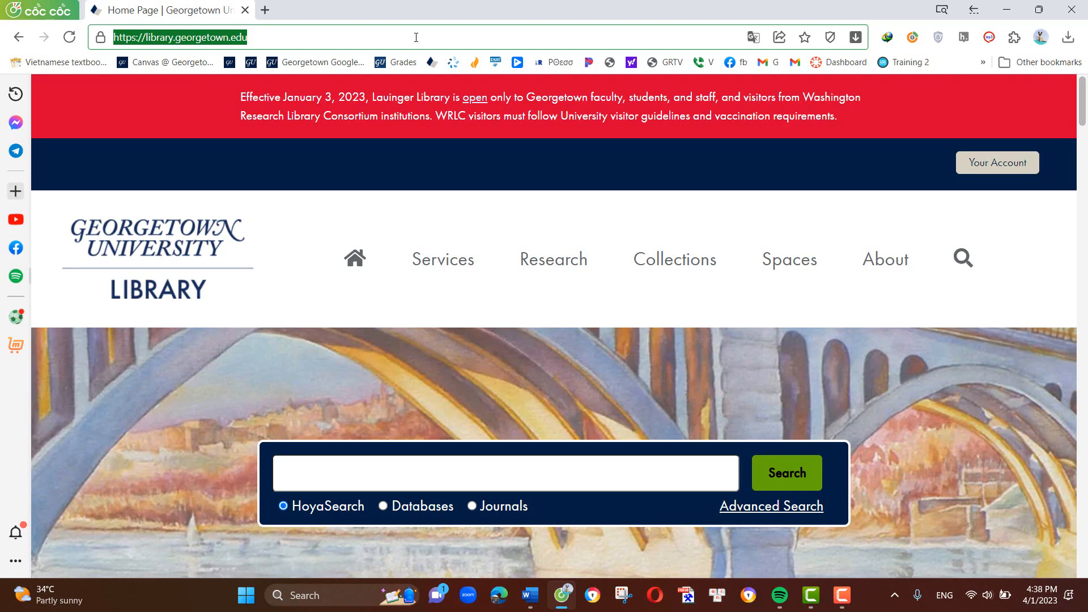
{"action": "type", "text": "poe.com"}
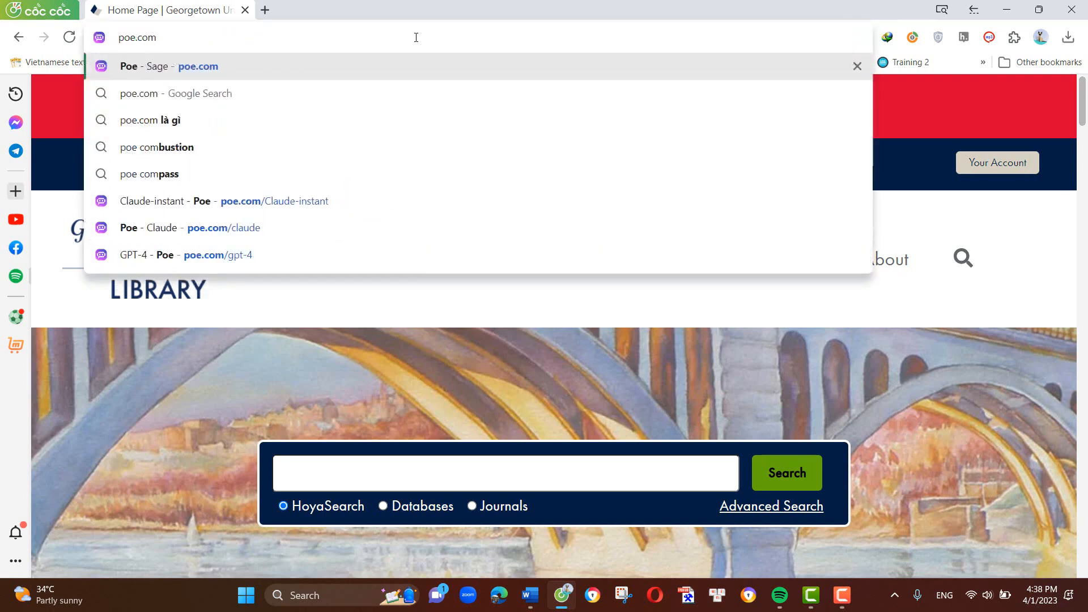
{"action": "key", "text": "Return"}
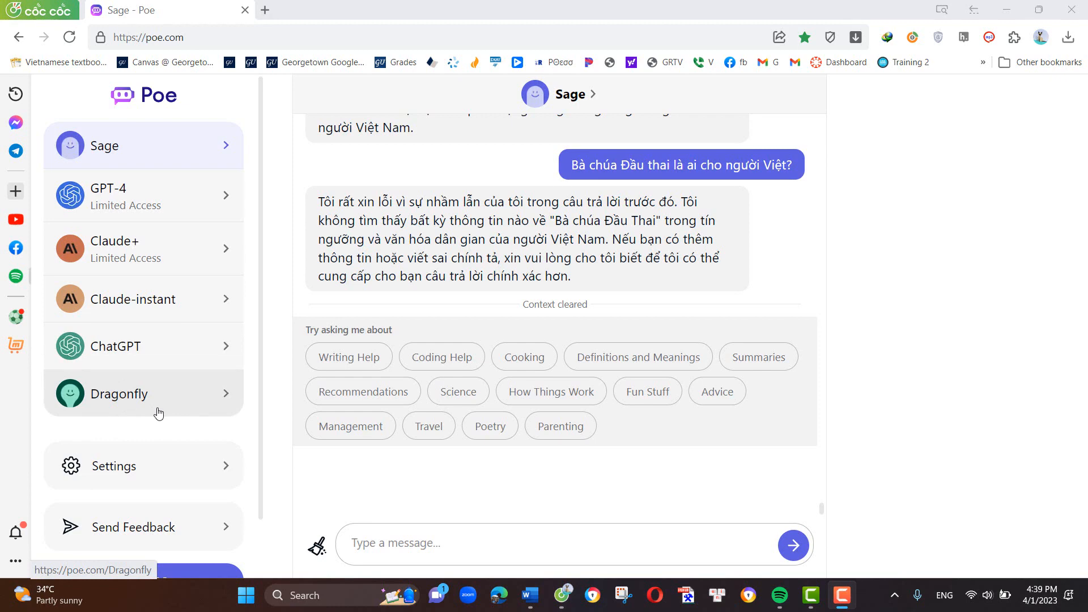
{"action": "left_click", "coordinate": [134, 316]}
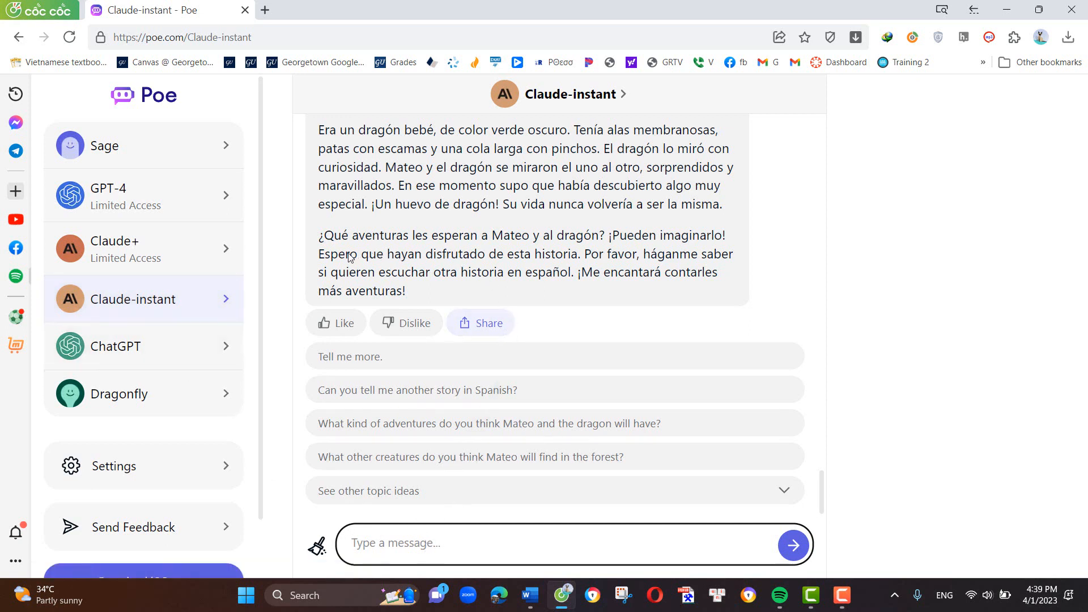
{"action": "key", "text": "F9"}
{"action": "left_click", "coordinate": [151, 298]}
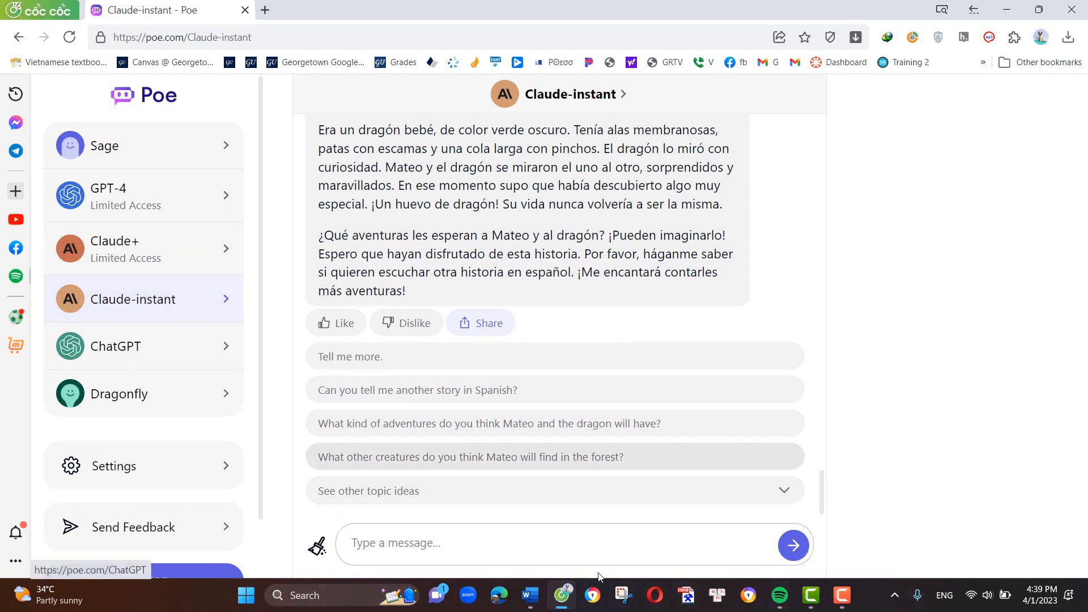
- Send Claude-instant the prompt "Invent a 100-word story in SPanish level A1"
{"action": "left_click", "coordinate": [626, 541]}
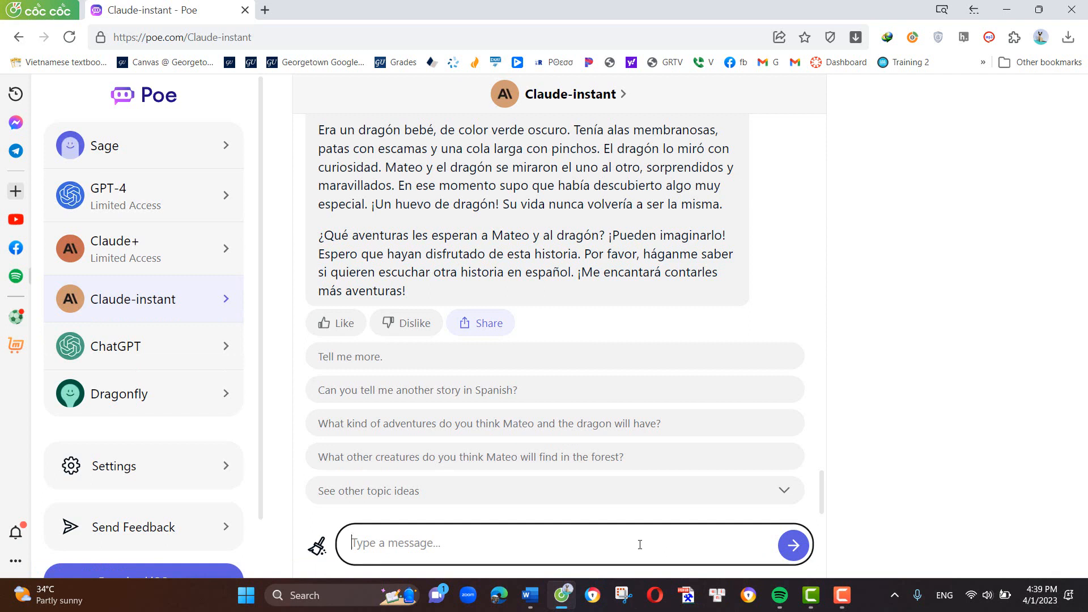
{"action": "type", "text": "In"}
{"action": "key", "text": "BackSpace"}
{"action": "key", "text": "BackSpace"}
{"action": "type", "text": "Invent a 100-word"}
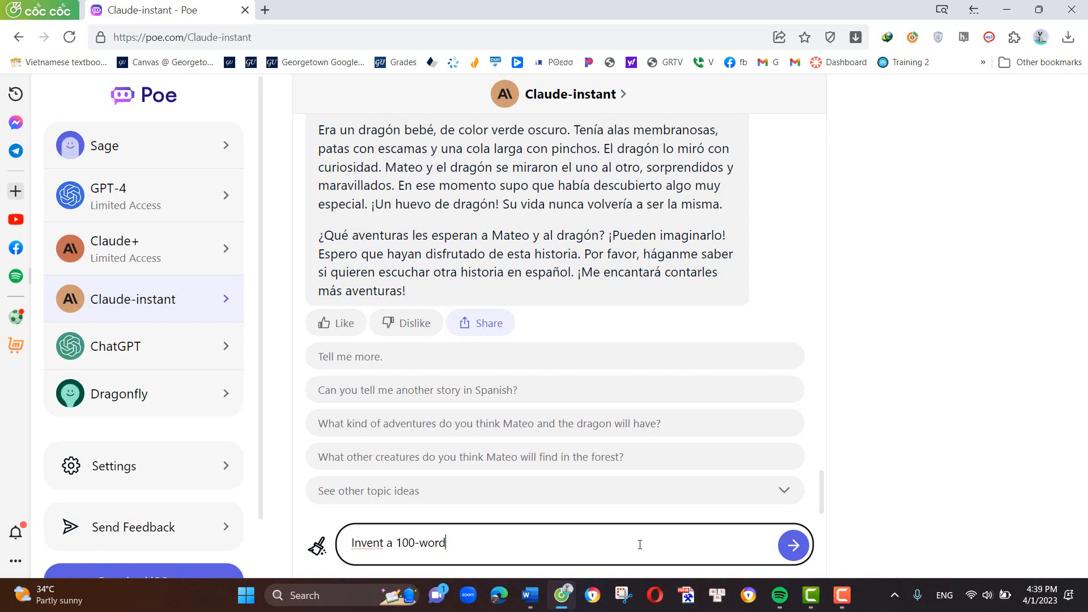
{"action": "type", "text": " story in SPanish"}
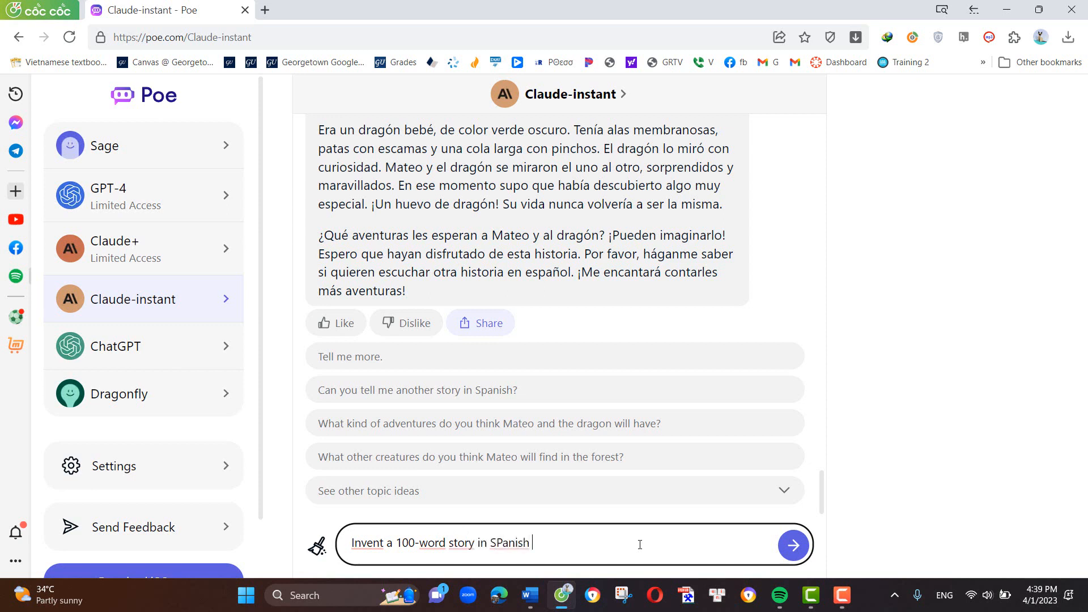
{"action": "type", "text": " level A1"}
{"action": "left_click", "coordinate": [793, 547]}
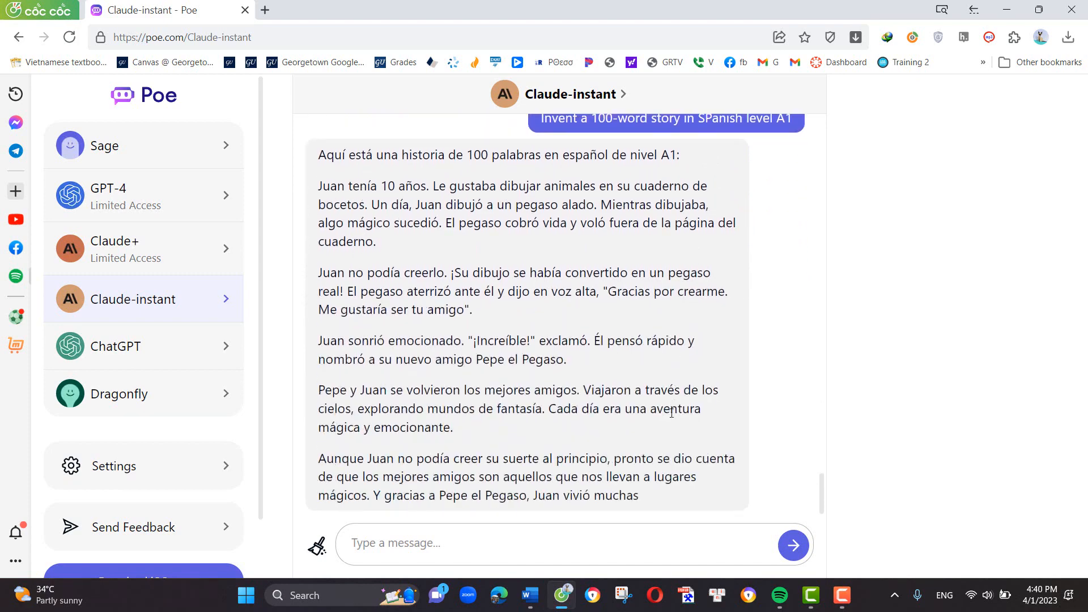
- Review the generated Spanish story and copy the whole reply to the clipboard
{"action": "scroll", "coordinate": [671, 412], "scroll_direction": "up", "scroll_amount": 3}
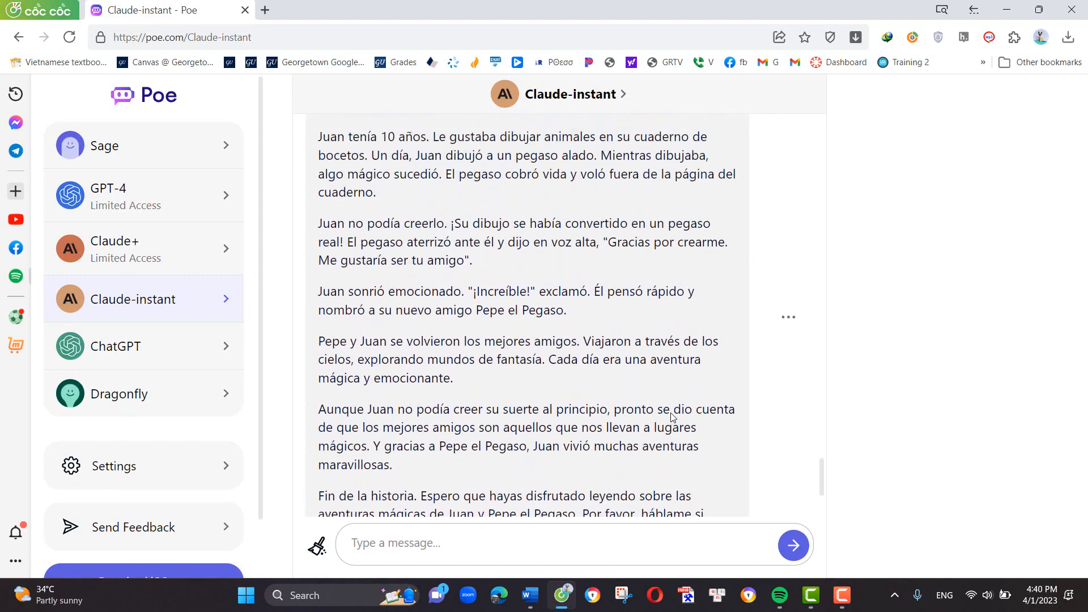
{"action": "scroll", "coordinate": [670, 417], "scroll_direction": "up", "scroll_amount": 1}
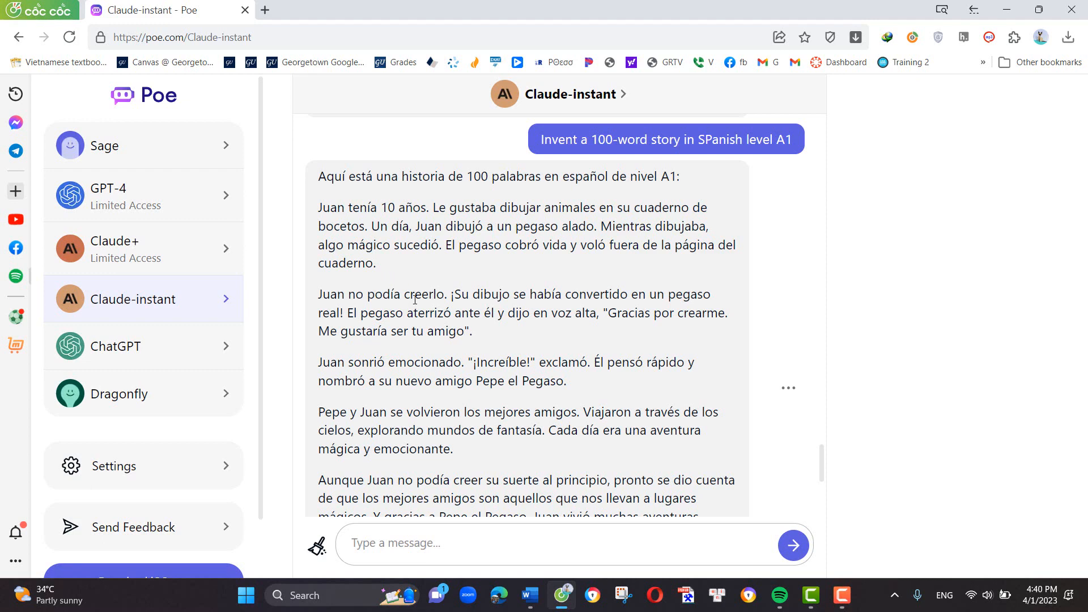
{"action": "scroll", "coordinate": [415, 299], "scroll_direction": "down", "scroll_amount": 3}
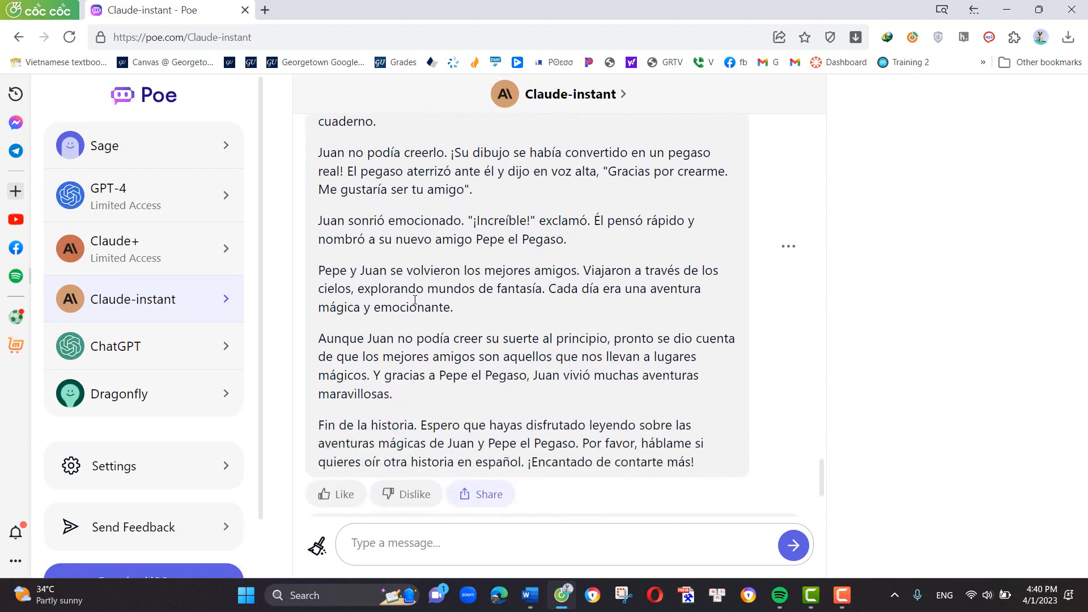
{"action": "left_click", "coordinate": [788, 250]}
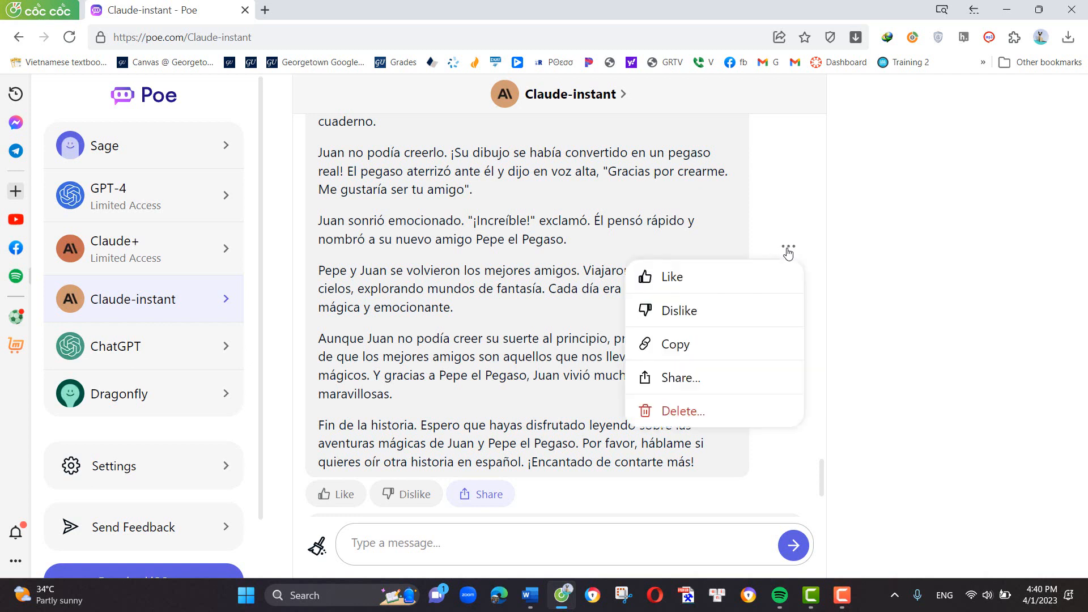
{"action": "left_click", "coordinate": [684, 355]}
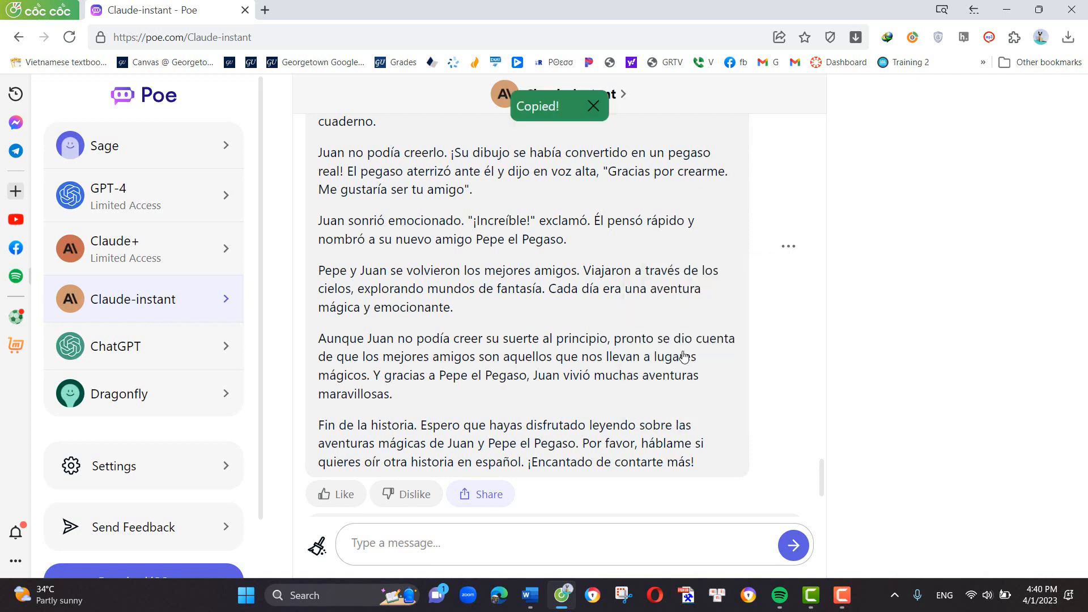
- Draft a new message reading "Make a vocabulary list for this text" and paste the copied story after it
{"action": "left_click", "coordinate": [431, 547]}
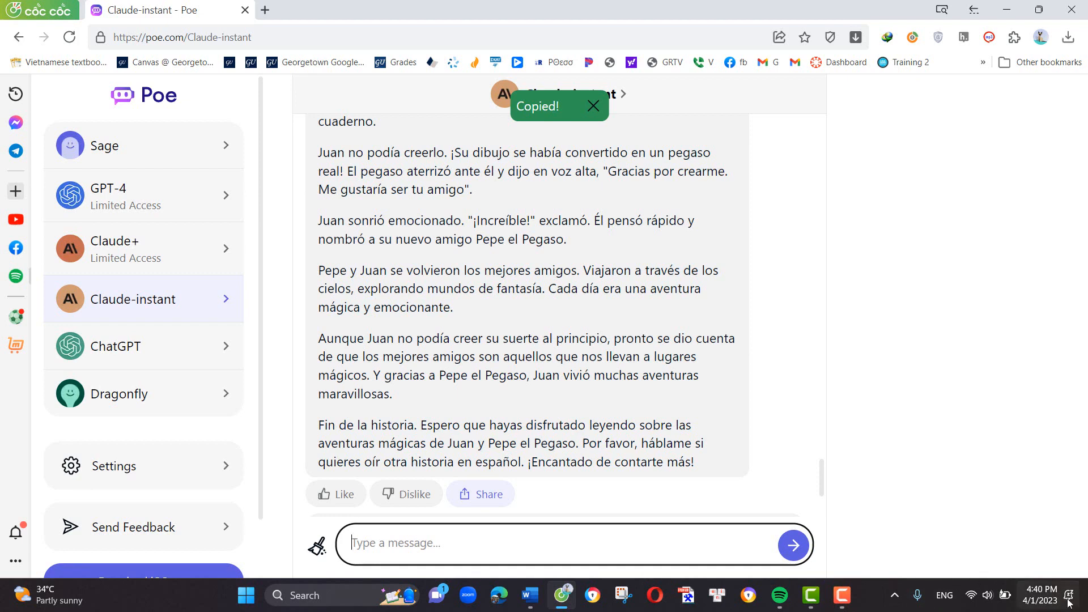
{"action": "type", "text": "Make a voca"}
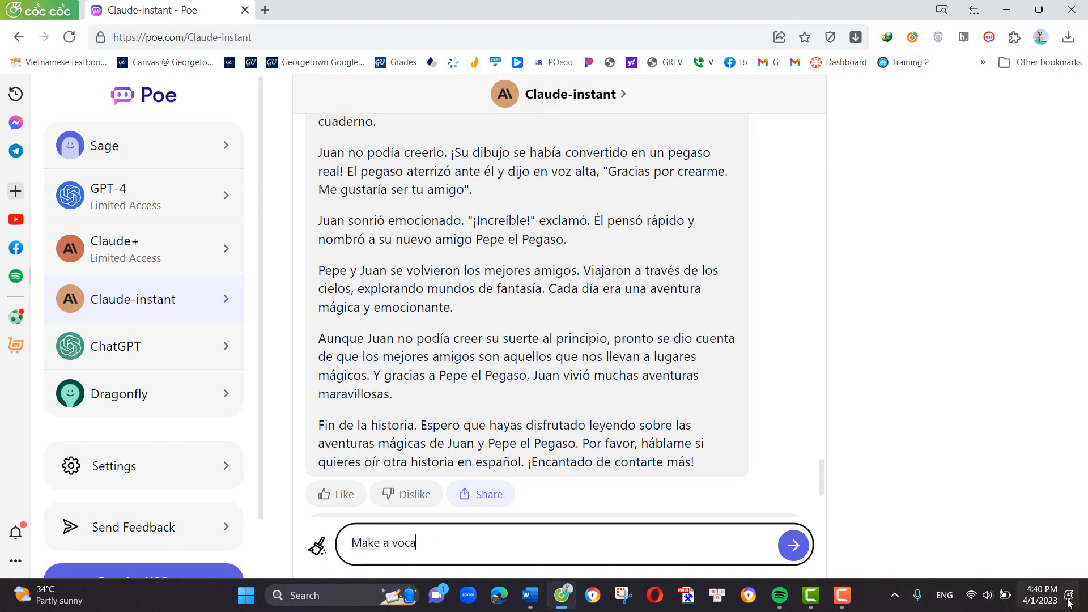
{"action": "type", "text": "bulary list for this text"}
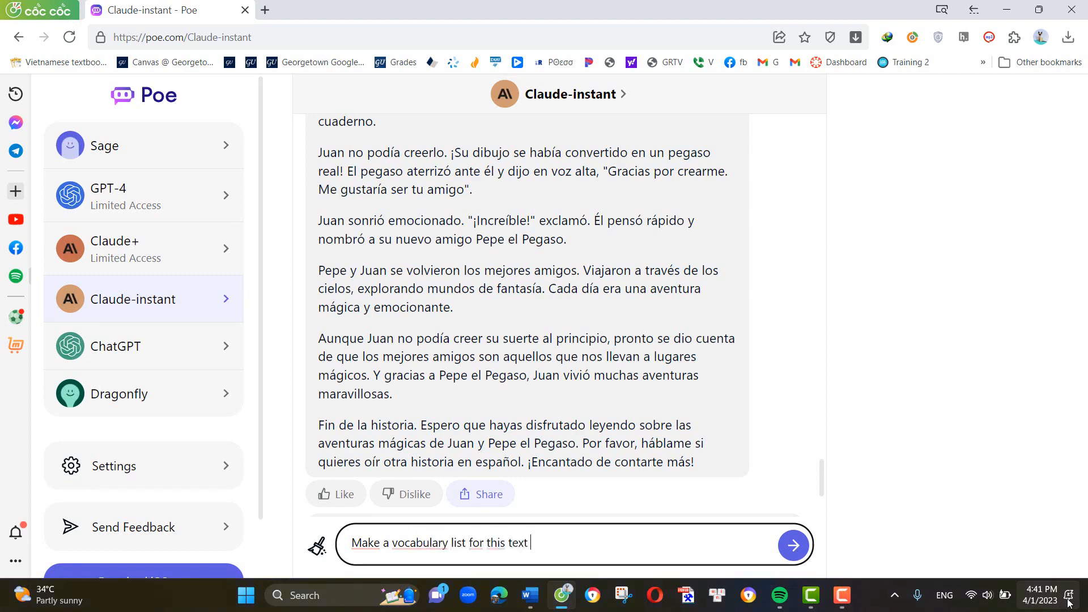
{"action": "key", "text": "ctrl+v"}
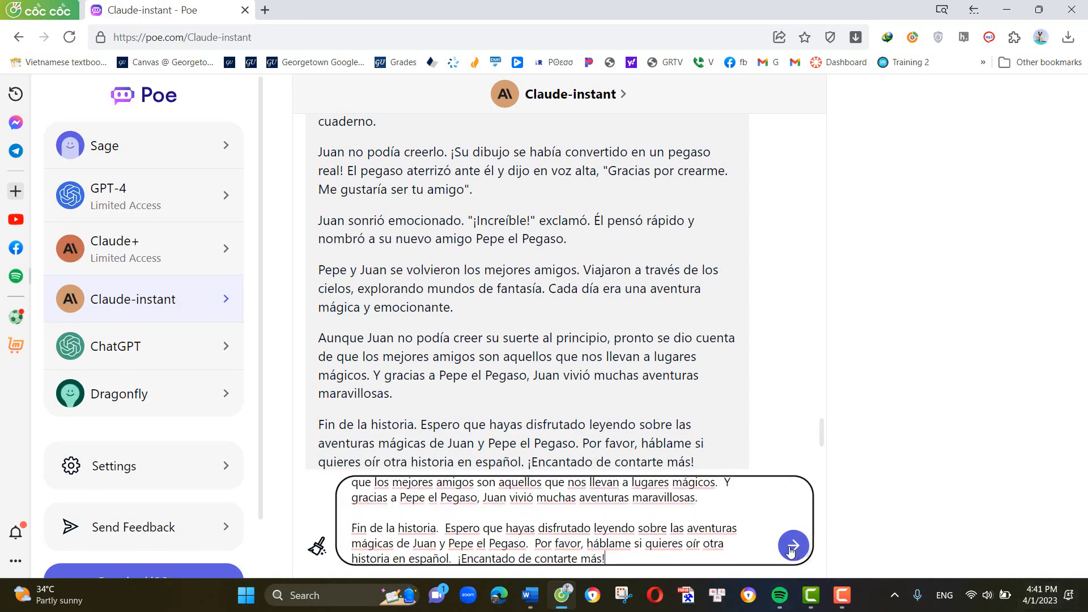
- Insert "level A1" after "vocabulary list" in the drafted message
{"action": "scroll", "coordinate": [648, 523], "scroll_direction": "up", "scroll_amount": 5}
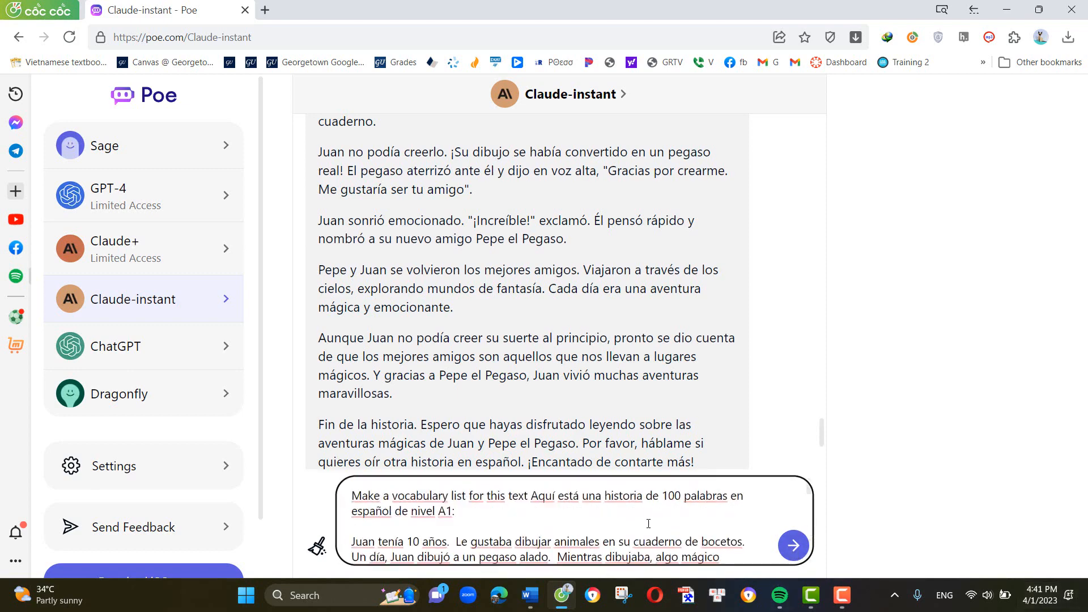
{"action": "left_click", "coordinate": [468, 499]}
{"action": "type", "text": "lrvr"}
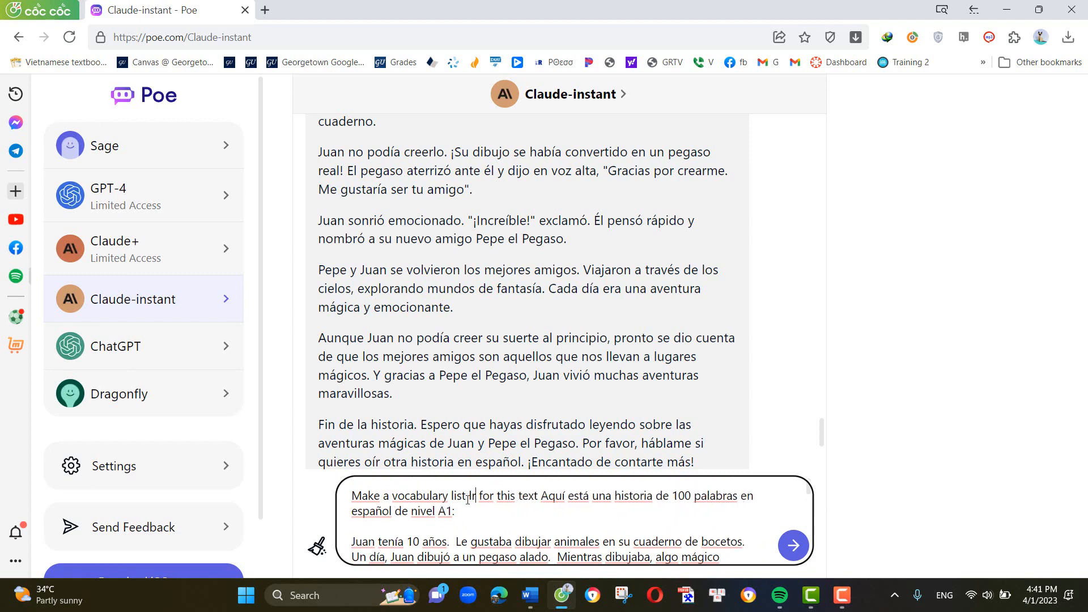
{"action": "key", "text": "BackSpace"}
{"action": "key", "text": "BackSpace"}
{"action": "key", "text": "BackSpace"}
{"action": "type", "text": "rvrl"}
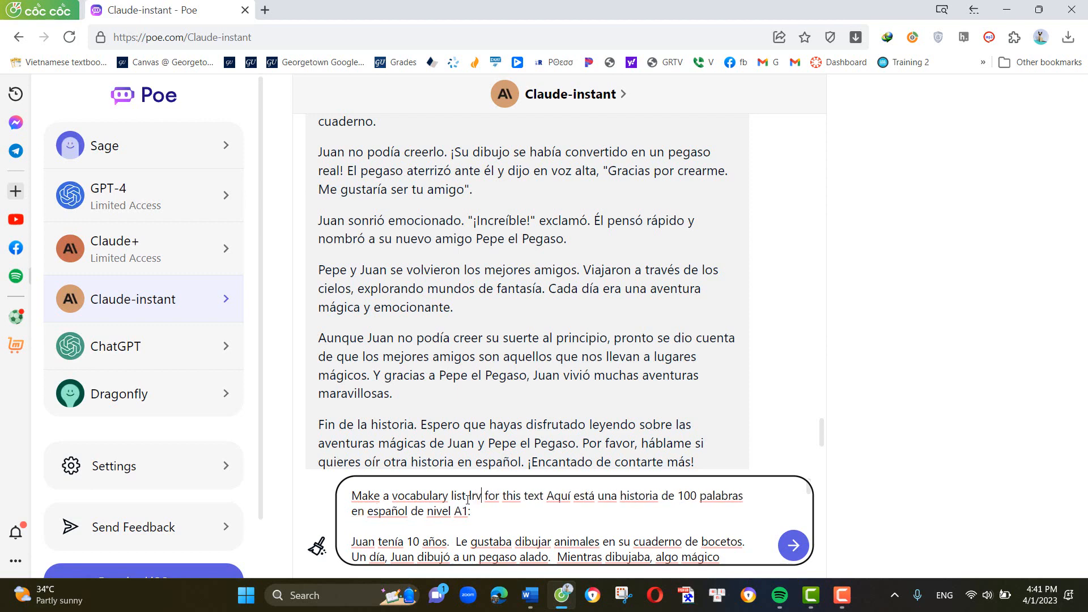
{"action": "key", "text": "BackSpace"}
{"action": "key", "text": "BackSpace"}
{"action": "key", "text": "BackSpace"}
{"action": "key", "text": "BackSpace"}
{"action": "key", "text": "BackSpace"}
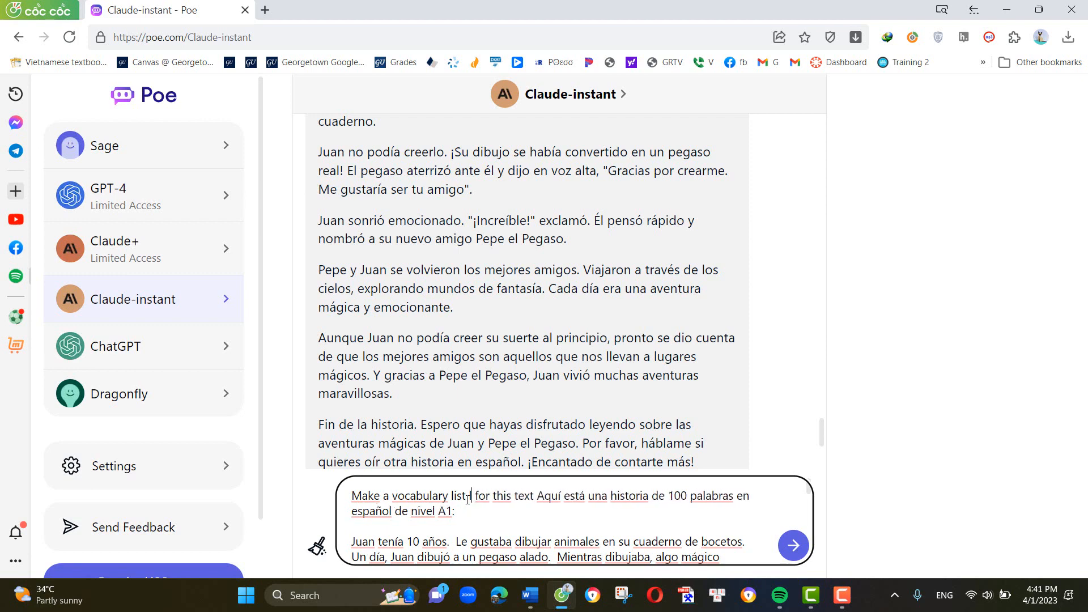
{"action": "type", "text": "evel A1"}
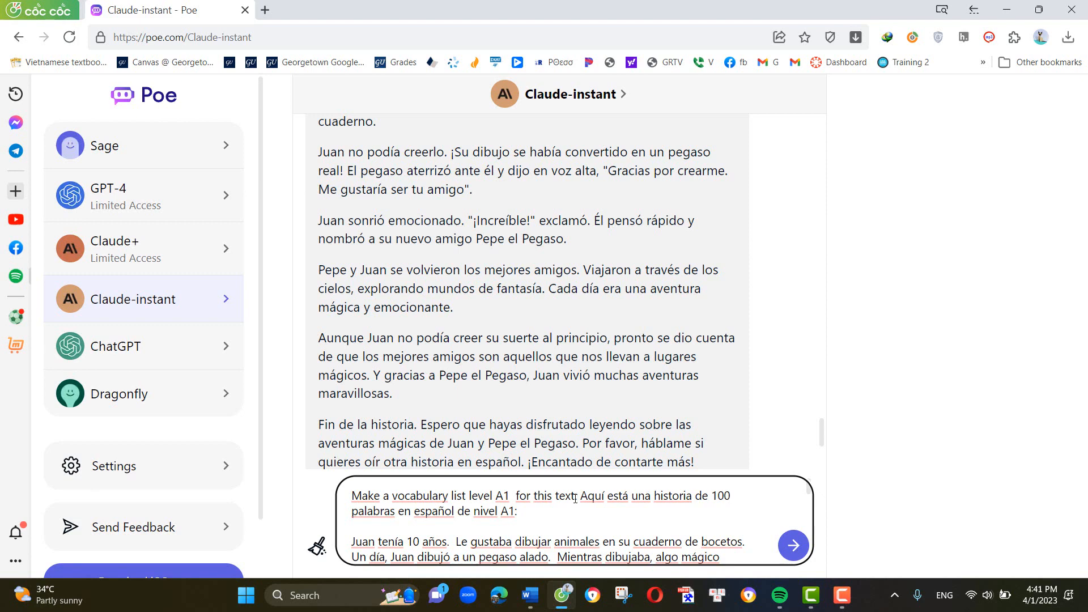
- Add a colon after "this text", delete the story's introductory sentence "Aquí está una historia de 100 palabras en español de nivel A1:", and send the message
{"action": "type", "text": ":"}
{"action": "left_click_drag", "start_coordinate": [581, 496], "coordinate": [579, 513]}
{"action": "key", "text": "BackSpace"}
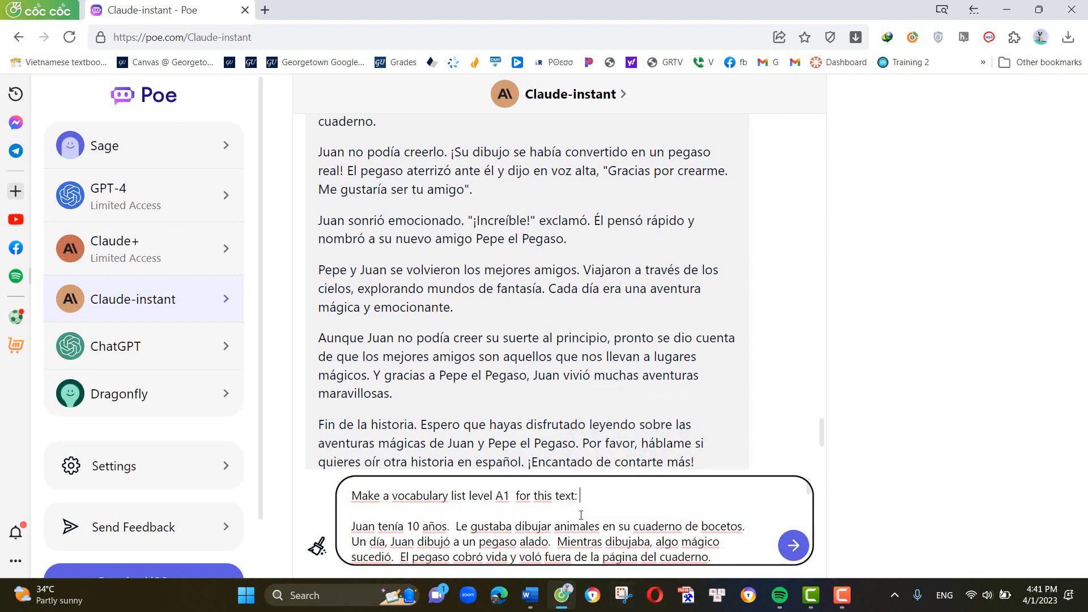
{"action": "left_click", "coordinate": [793, 545]}
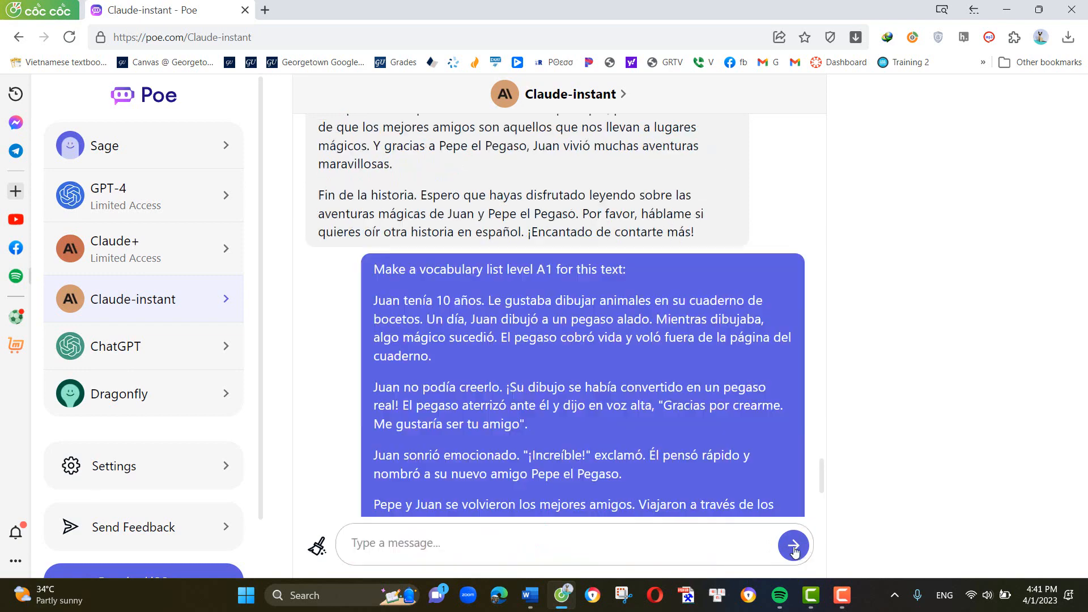
- Look through the generated vocabulary list and copy the sent message that contains the story
{"action": "scroll", "coordinate": [756, 416], "scroll_direction": "up", "scroll_amount": 1}
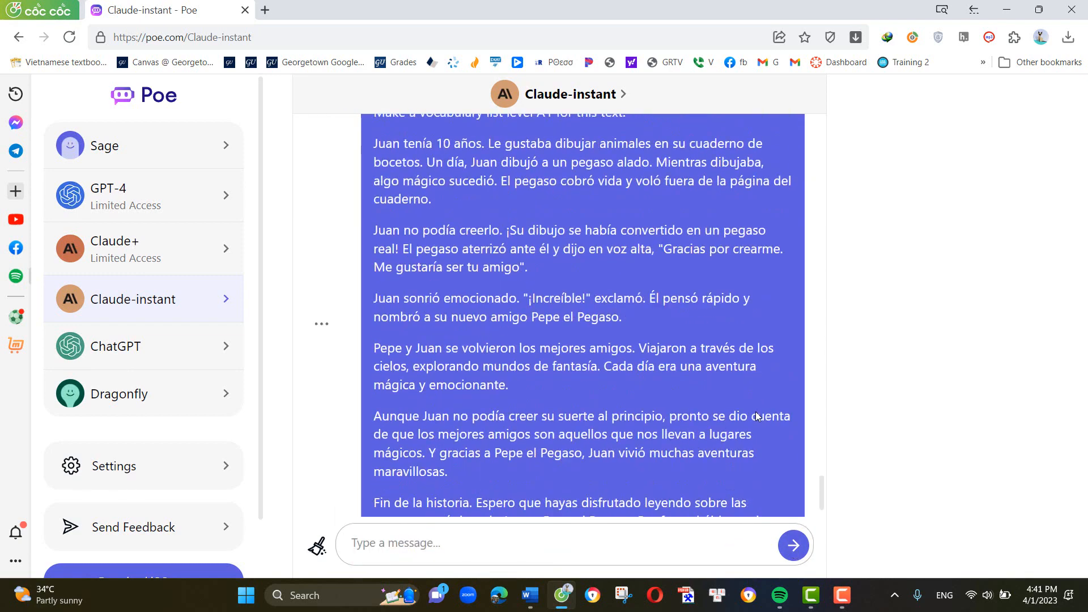
{"action": "scroll", "coordinate": [681, 405], "scroll_direction": "down", "scroll_amount": 5}
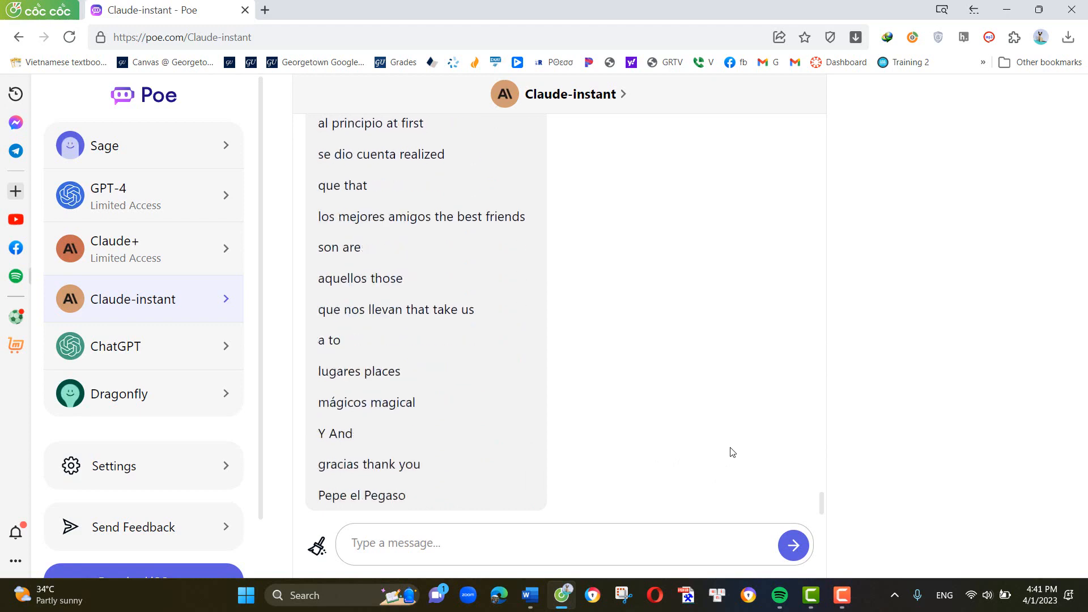
{"action": "scroll", "coordinate": [688, 433], "scroll_direction": "up", "scroll_amount": 15}
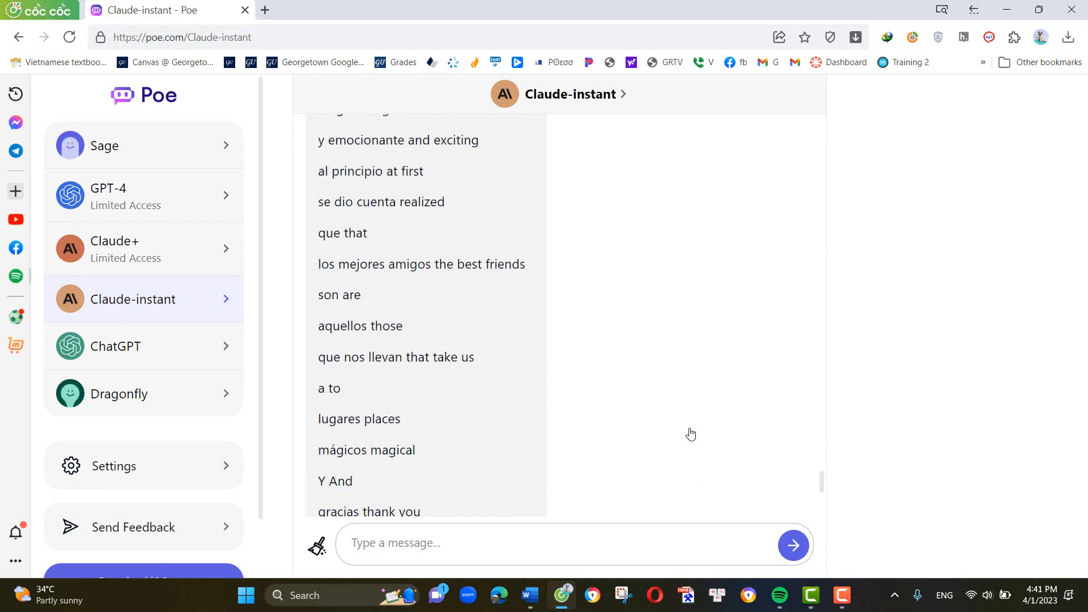
{"action": "scroll", "coordinate": [690, 432], "scroll_direction": "up", "scroll_amount": 4}
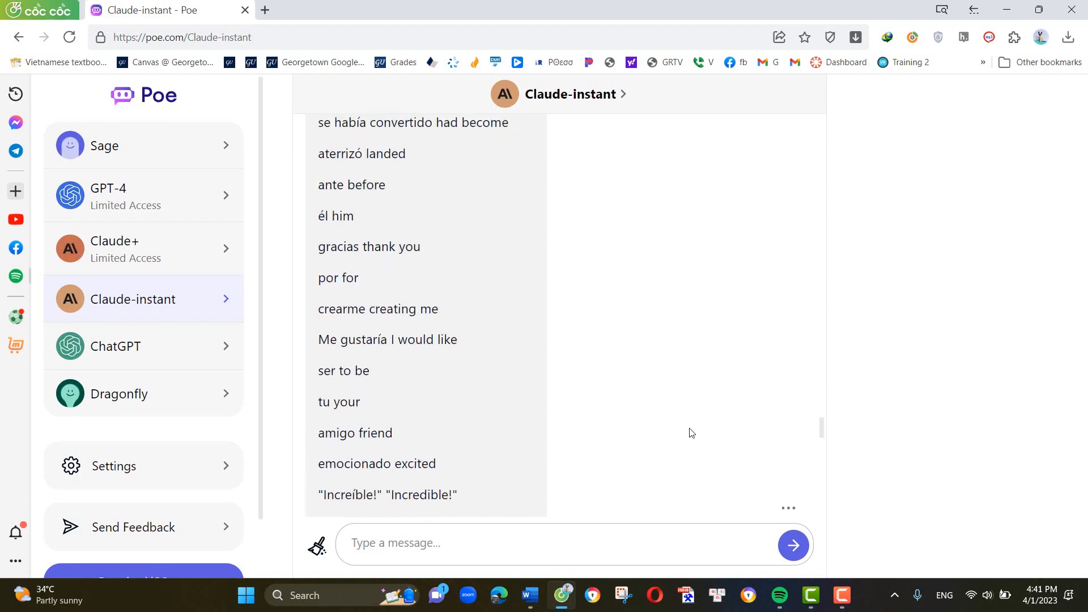
{"action": "scroll", "coordinate": [690, 433], "scroll_direction": "up", "scroll_amount": 14}
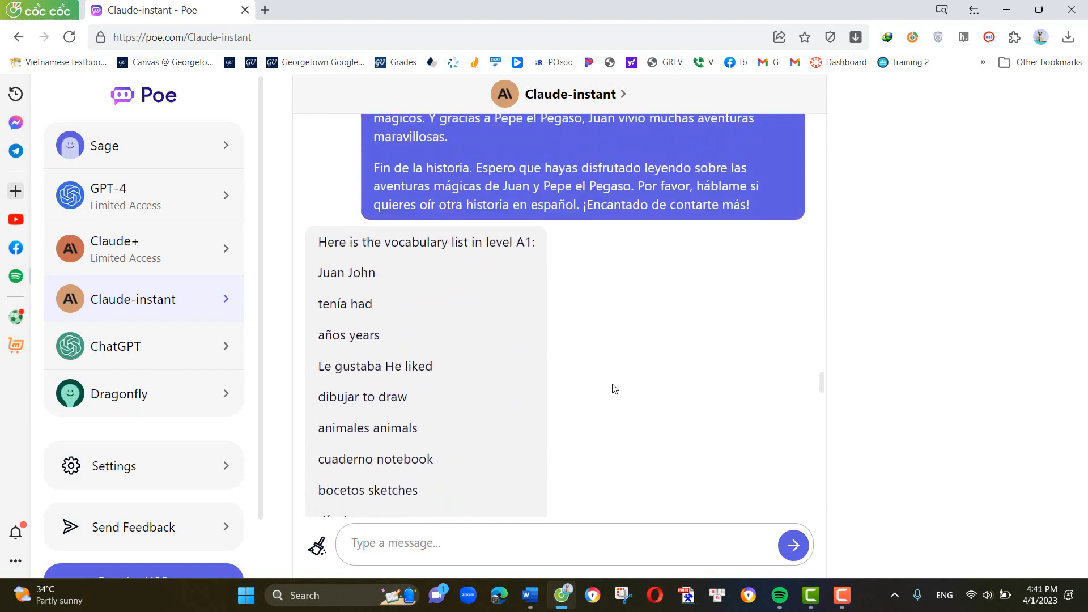
{"action": "scroll", "coordinate": [614, 388], "scroll_direction": "up", "scroll_amount": 7}
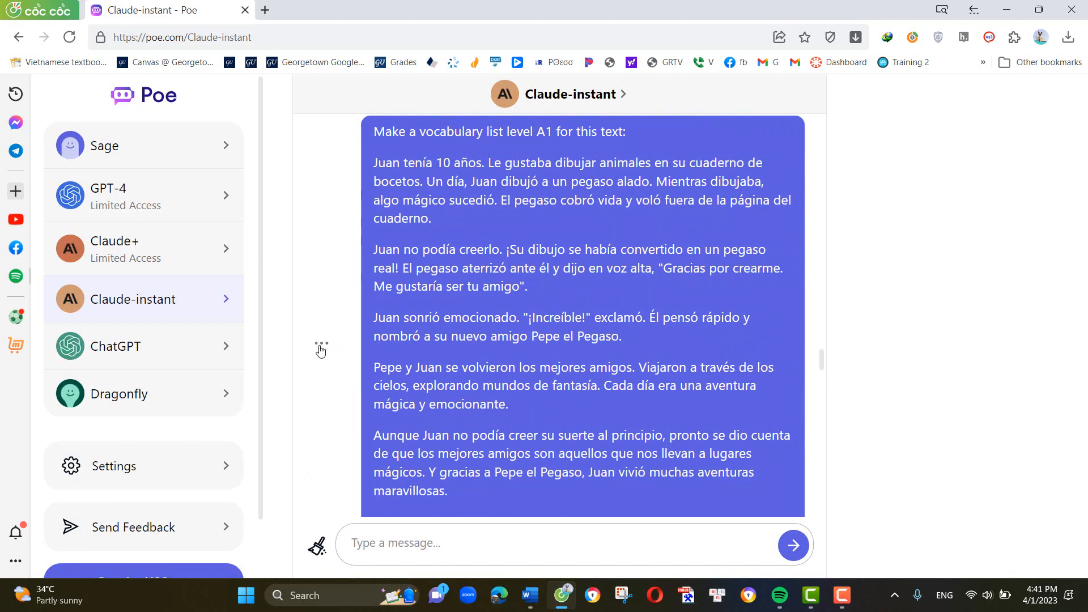
{"action": "left_click", "coordinate": [321, 346]}
{"action": "left_click", "coordinate": [360, 380]}
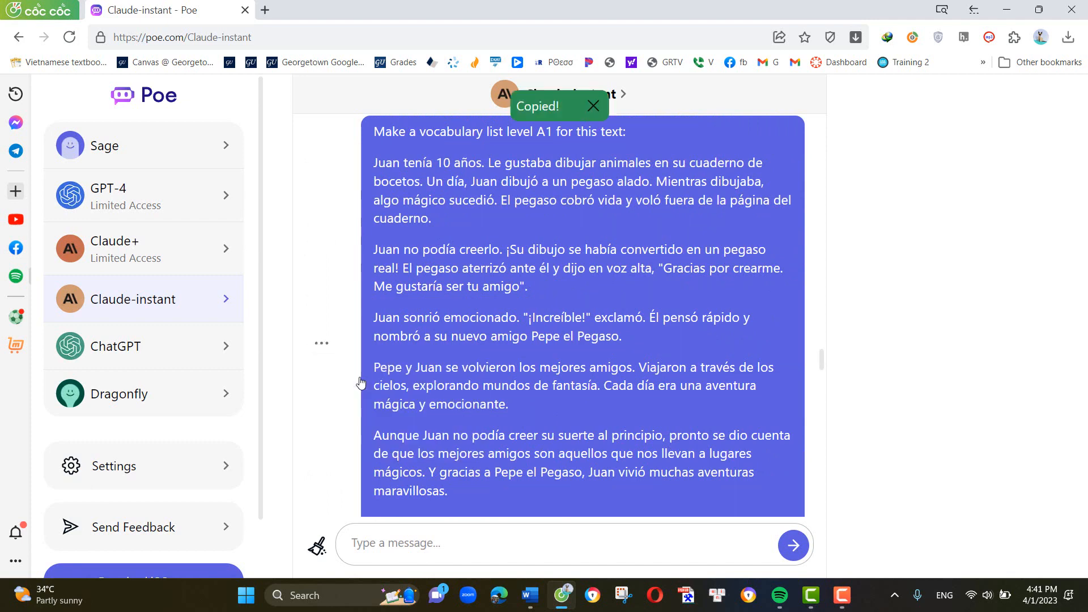
- Switch to Word and paste the copied message with the story into the blank document
{"action": "mouse_move", "coordinate": [530, 595]}
{"action": "left_click", "coordinate": [511, 543]}
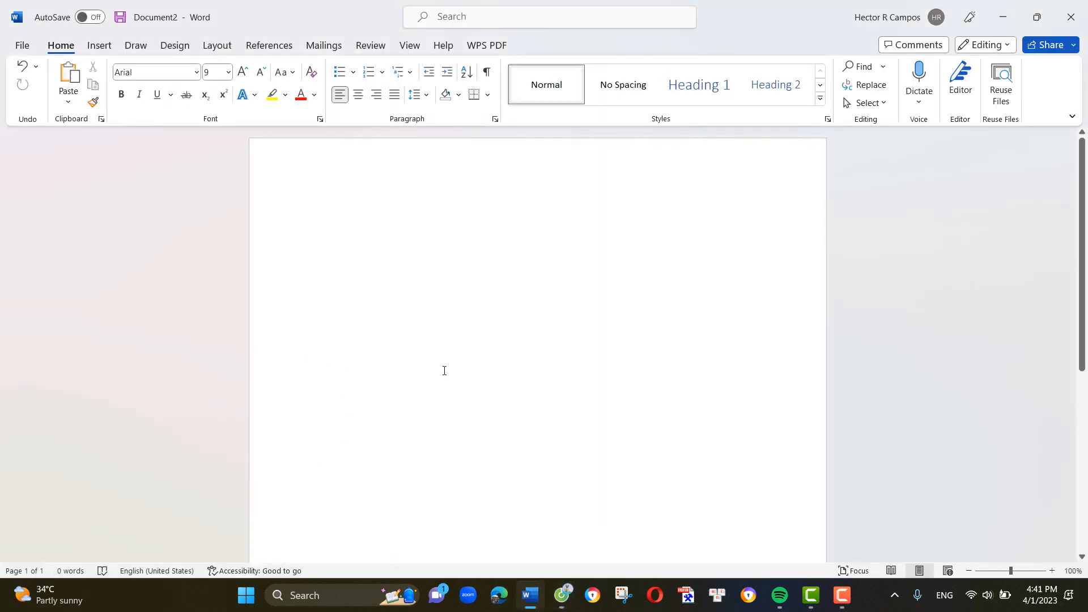
{"action": "key", "text": "ctrl+v"}
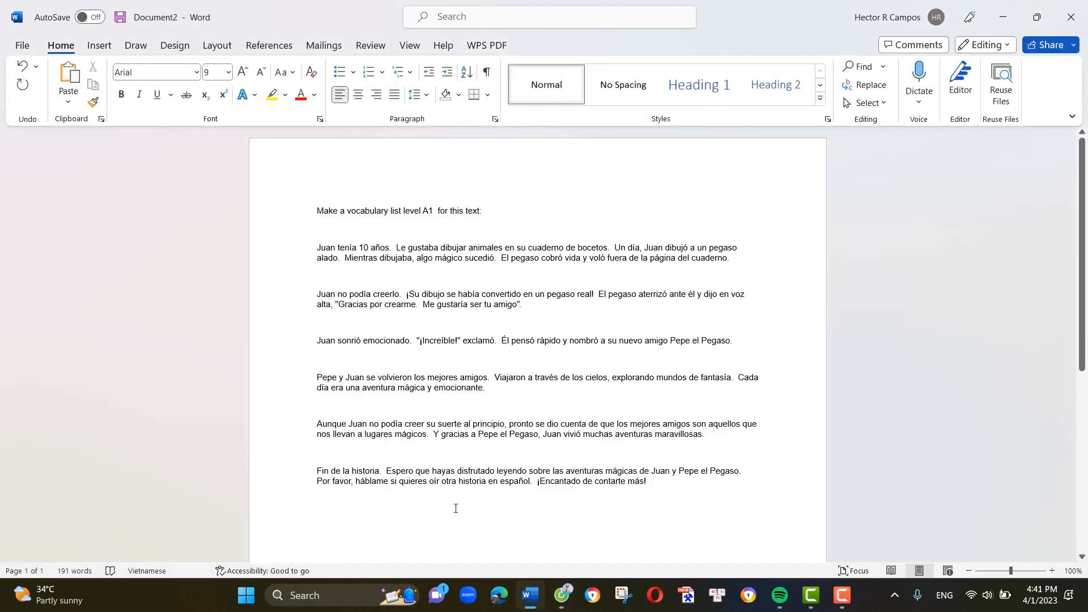
- Set the font size of all the pasted text to 16
{"action": "left_click_drag", "start_coordinate": [656, 480], "coordinate": [301, 203]}
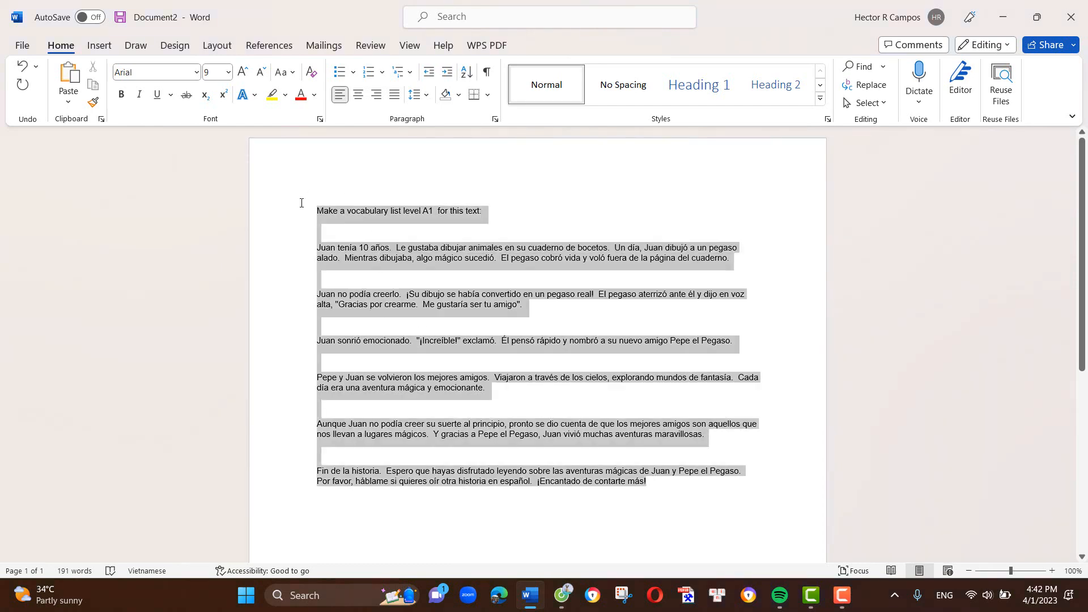
{"action": "left_click", "coordinate": [228, 72]}
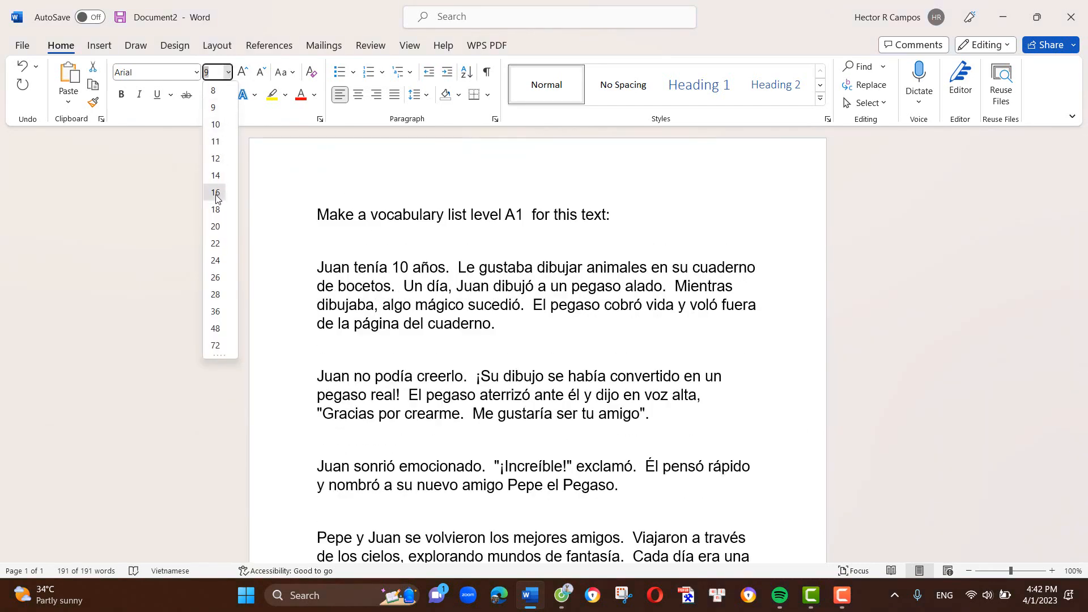
{"action": "left_click", "coordinate": [216, 193]}
- Delete the empty lines between the opening line and the story paragraphs, down to the paragraph beginning "Aunque Juan"
{"action": "left_click", "coordinate": [365, 253]}
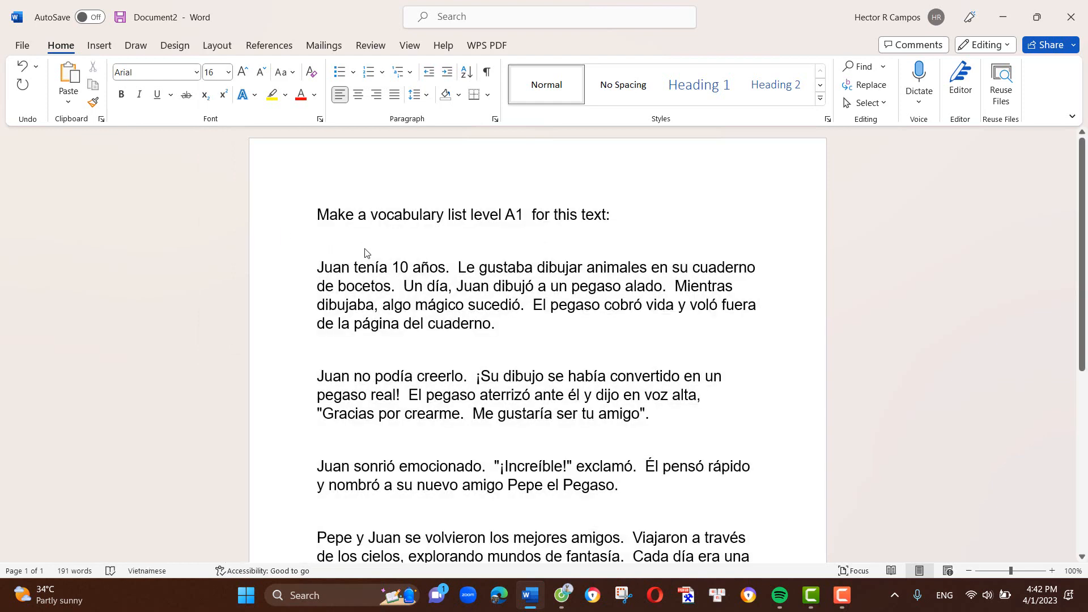
{"action": "key", "text": "BackSpace"}
{"action": "key", "text": "BackSpace"}
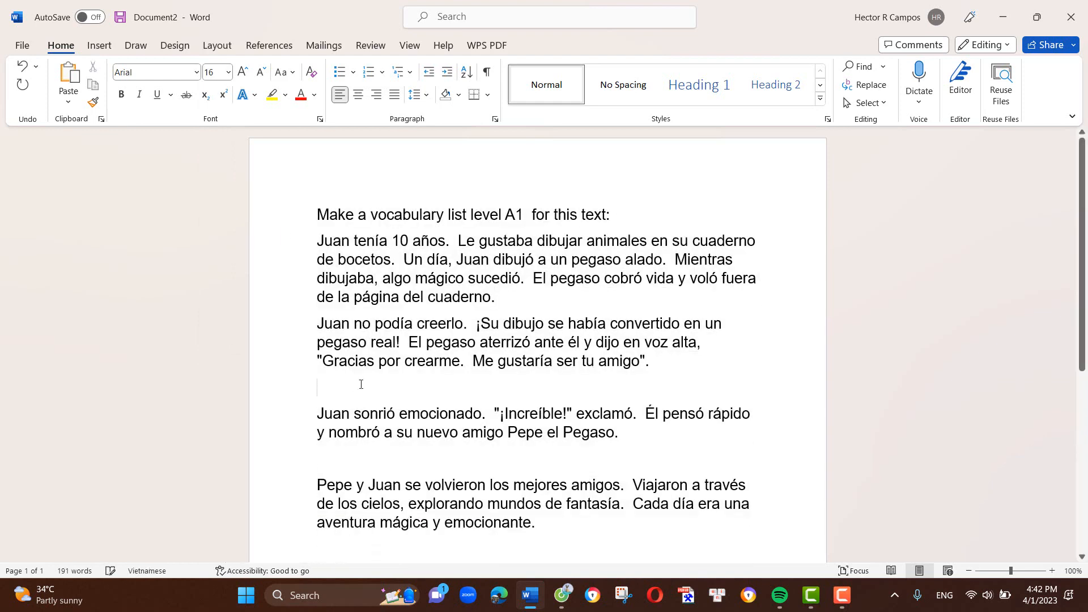
{"action": "key", "text": "BackSpace"}
{"action": "left_click", "coordinate": [358, 434]}
{"action": "key", "text": "BackSpace"}
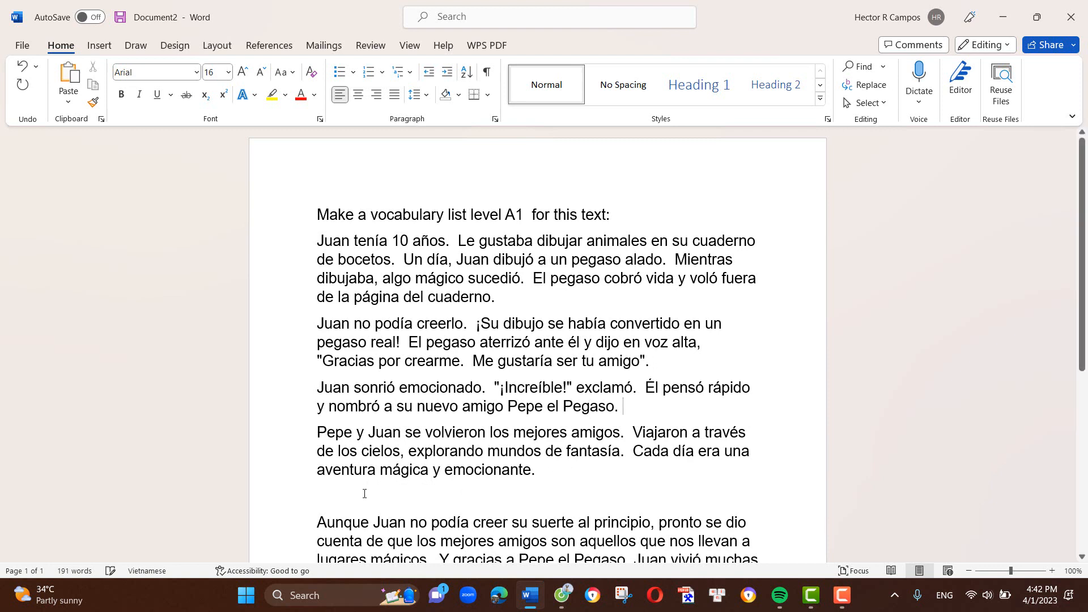
{"action": "key", "text": "BackSpace"}
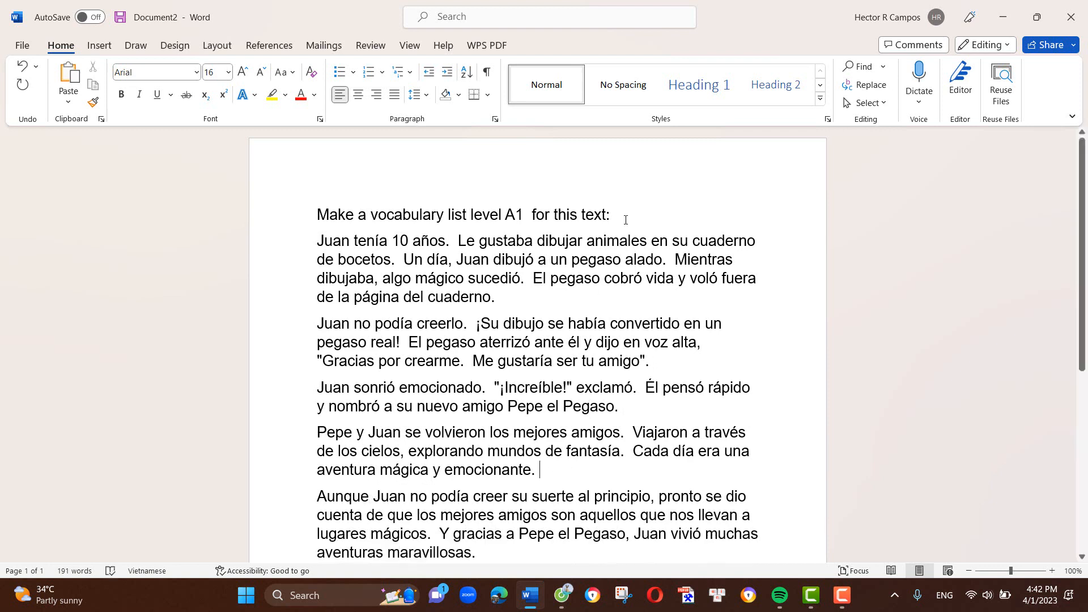
- Replace the opening line "Make a vocabulary list level A1 for this text:" with "A1"
{"action": "left_click_drag", "start_coordinate": [626, 220], "coordinate": [268, 215]}
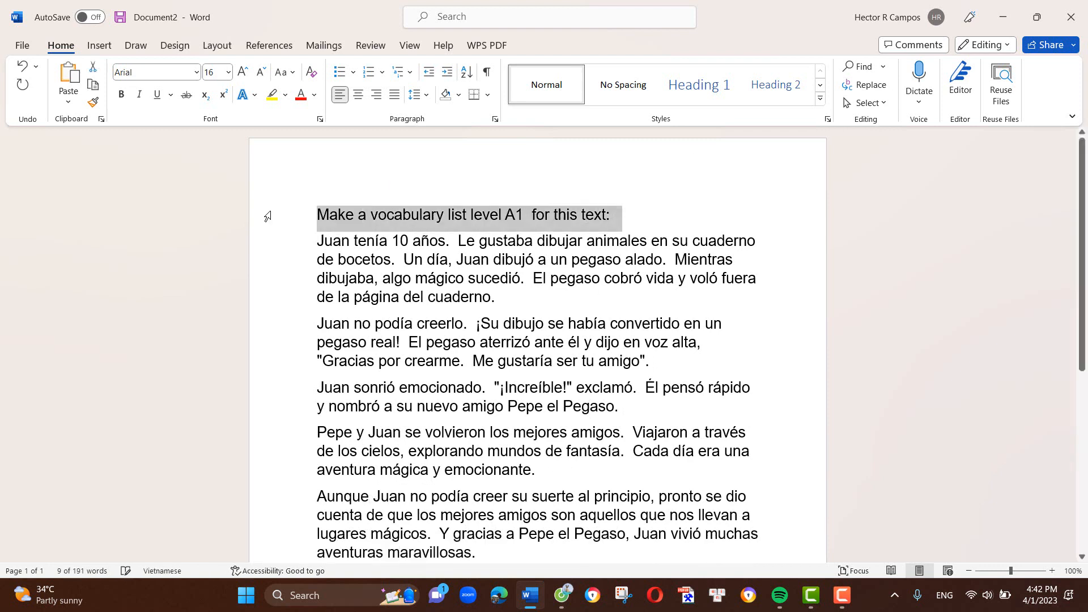
{"action": "type", "text": "A1"}
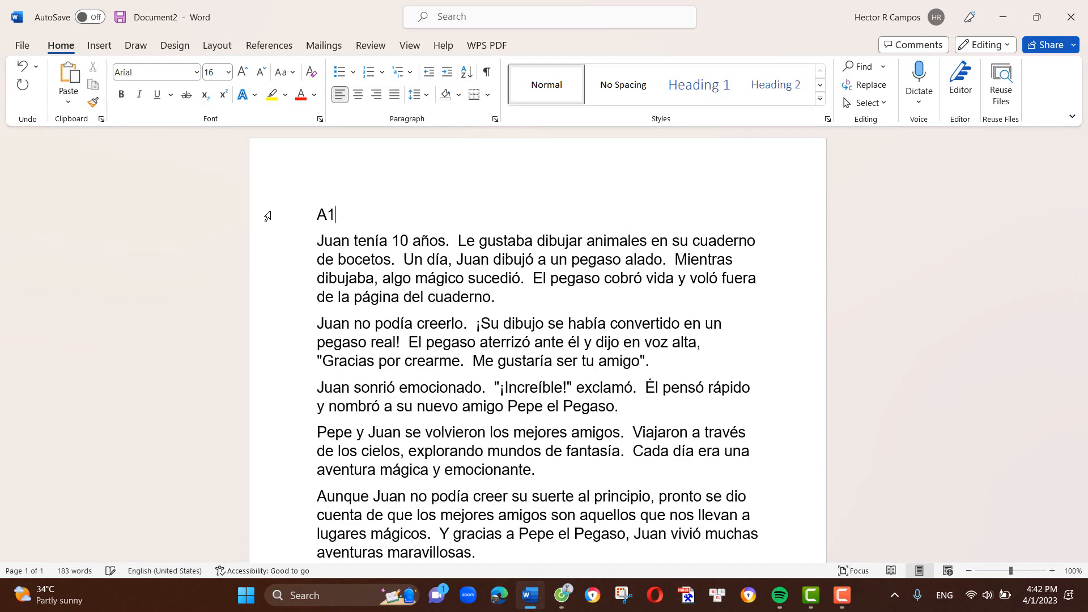
{"action": "scroll", "coordinate": [340, 396], "scroll_direction": "down", "scroll_amount": 3}
{"action": "scroll", "coordinate": [396, 549], "scroll_direction": "up", "scroll_amount": 3}
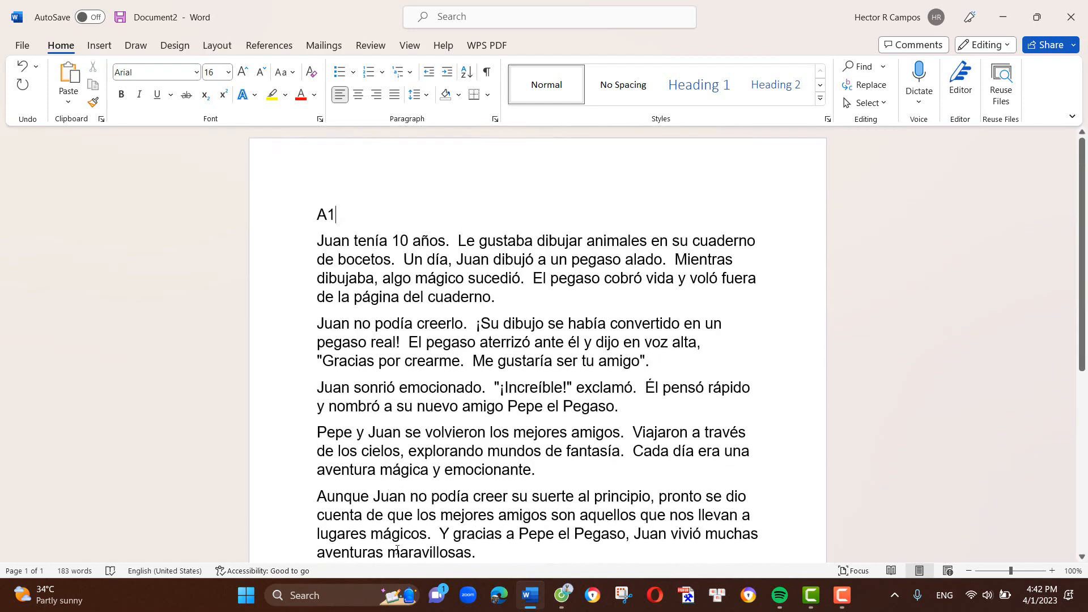
- Delete the closing paragraph that begins "Fin de la historia"
{"action": "scroll", "coordinate": [396, 549], "scroll_direction": "down", "scroll_amount": 3}
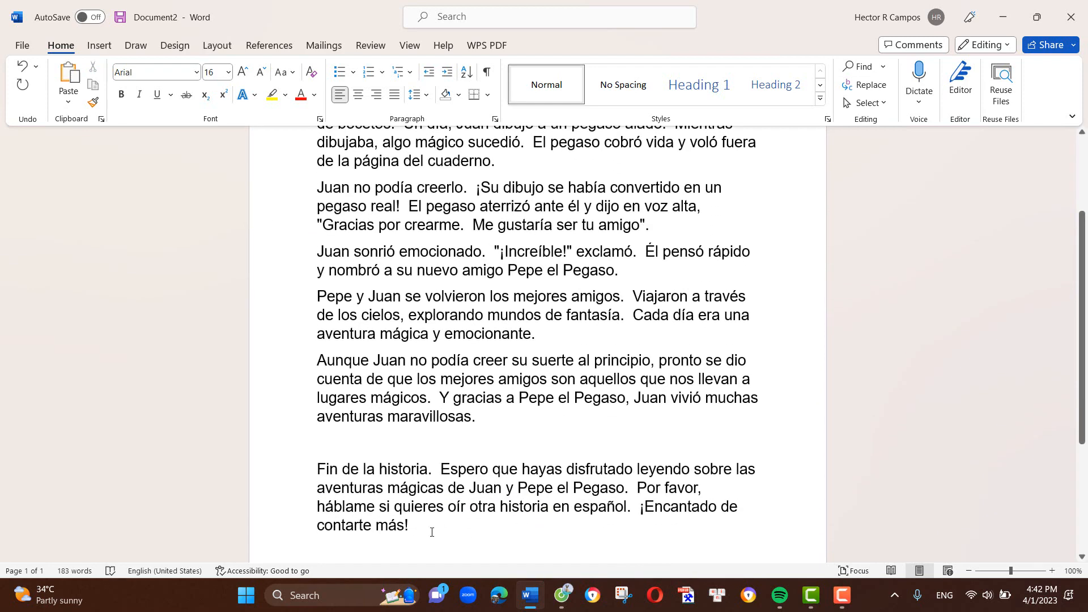
{"action": "left_click_drag", "start_coordinate": [404, 524], "coordinate": [312, 468]}
{"action": "key", "text": "Delete"}
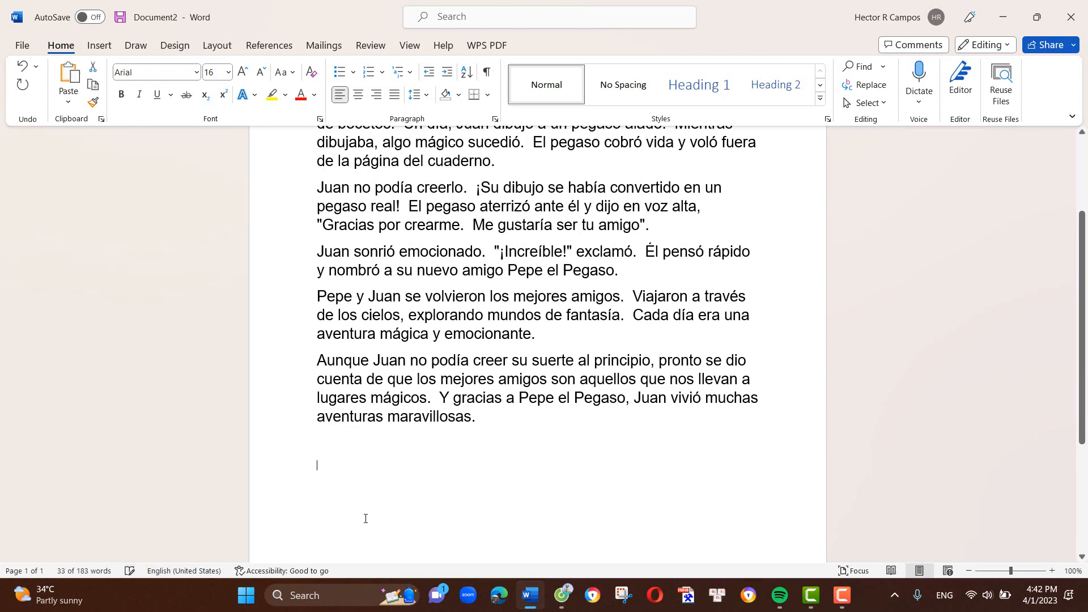
- Switch to the Poe chat in the browser, copy the generated vocabulary list, and paste it below the story in Word
{"action": "left_click", "coordinate": [527, 599]}
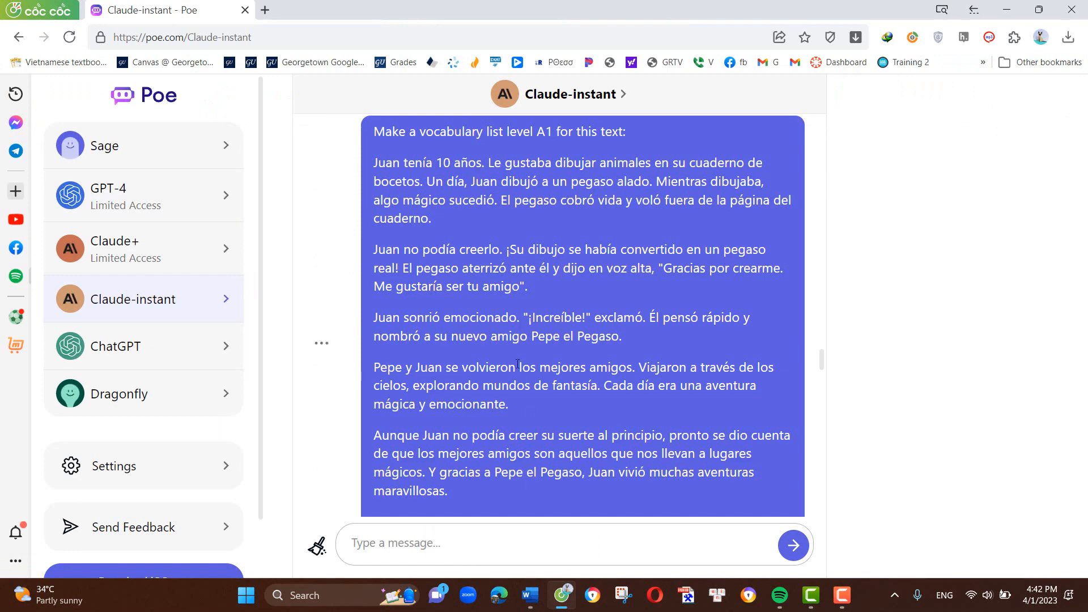
{"action": "scroll", "coordinate": [518, 365], "scroll_direction": "down", "scroll_amount": 15}
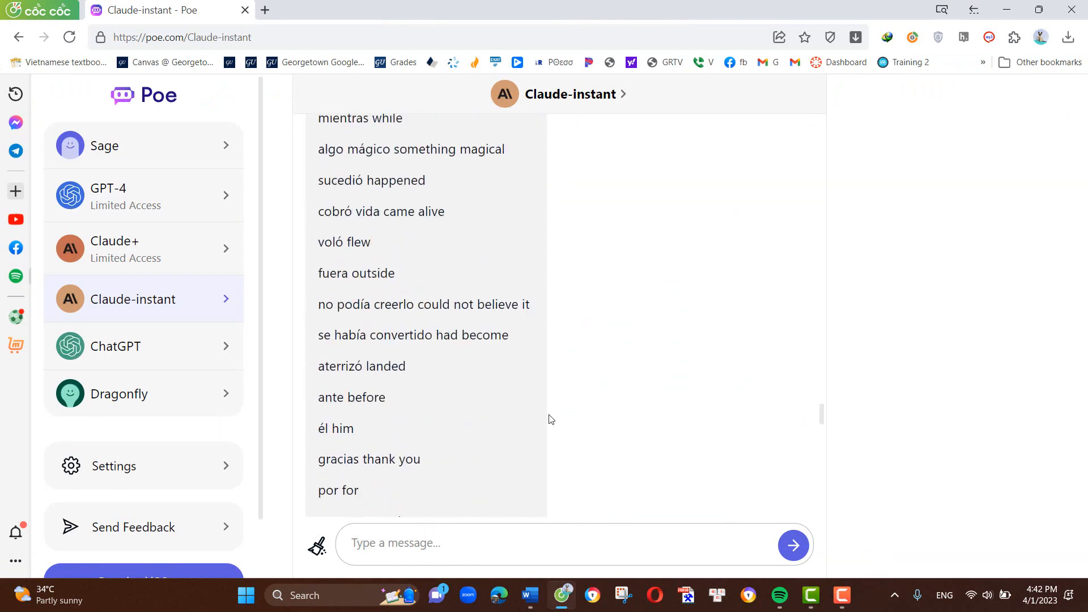
{"action": "scroll", "coordinate": [549, 419], "scroll_direction": "down", "scroll_amount": 8}
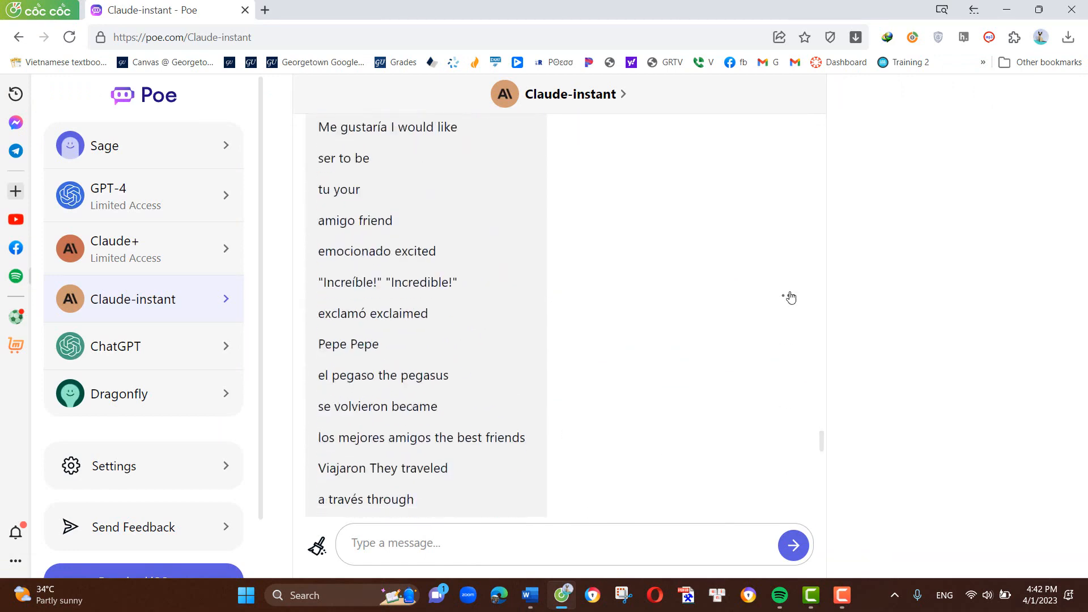
{"action": "left_click", "coordinate": [786, 299]}
{"action": "left_click", "coordinate": [685, 391]}
{"action": "left_click", "coordinate": [531, 597]}
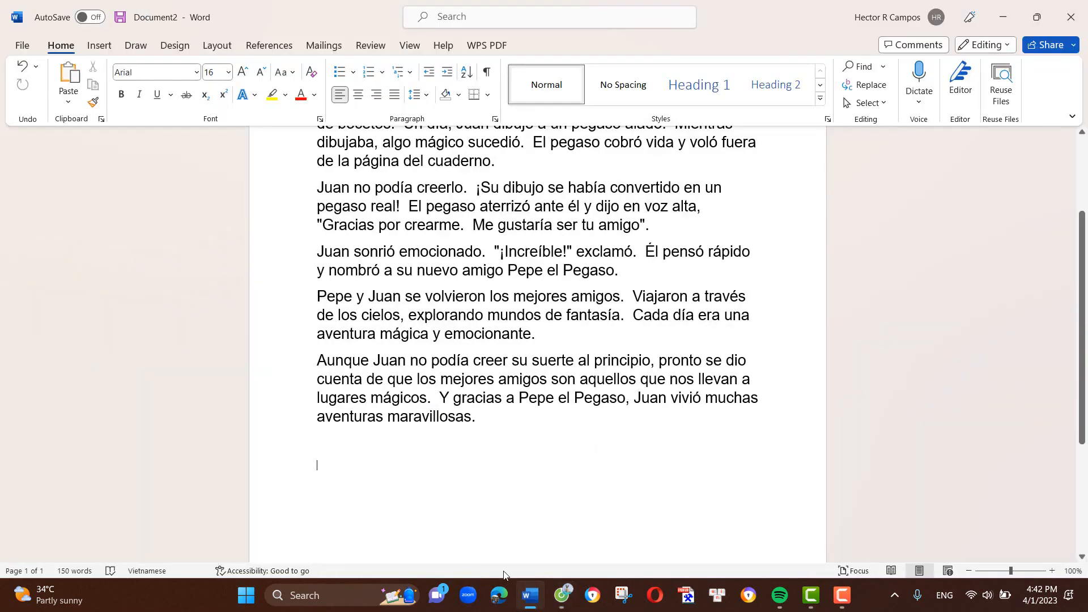
{"action": "key", "text": "ctrl+v"}
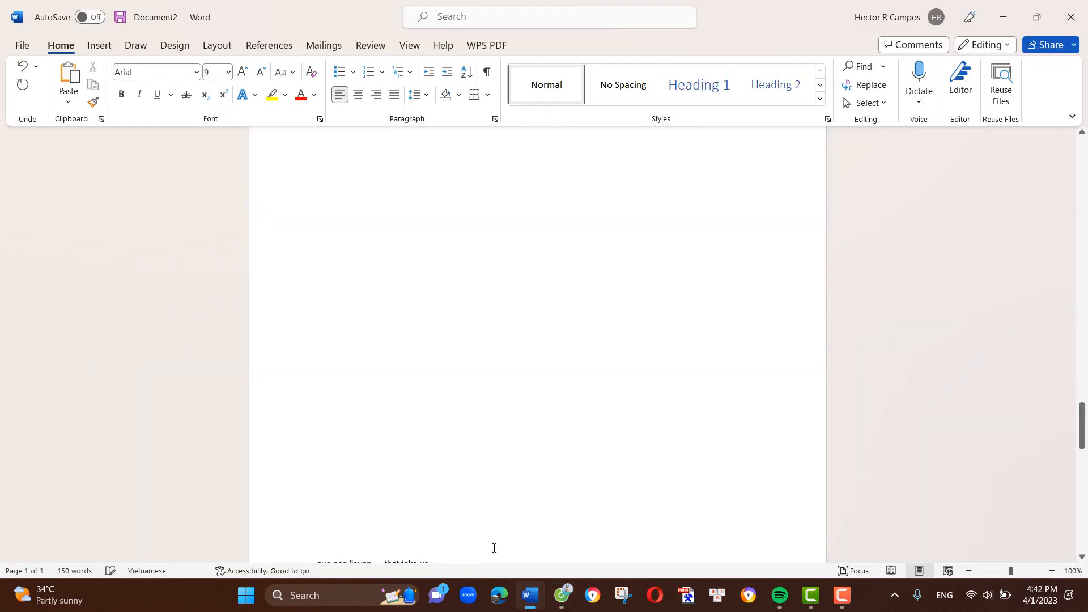
- Format the vocabulary entries from "Juan" to "maravillosas" in 12-point Times New Roman
{"action": "left_click_drag", "start_coordinate": [430, 536], "coordinate": [329, 225]}
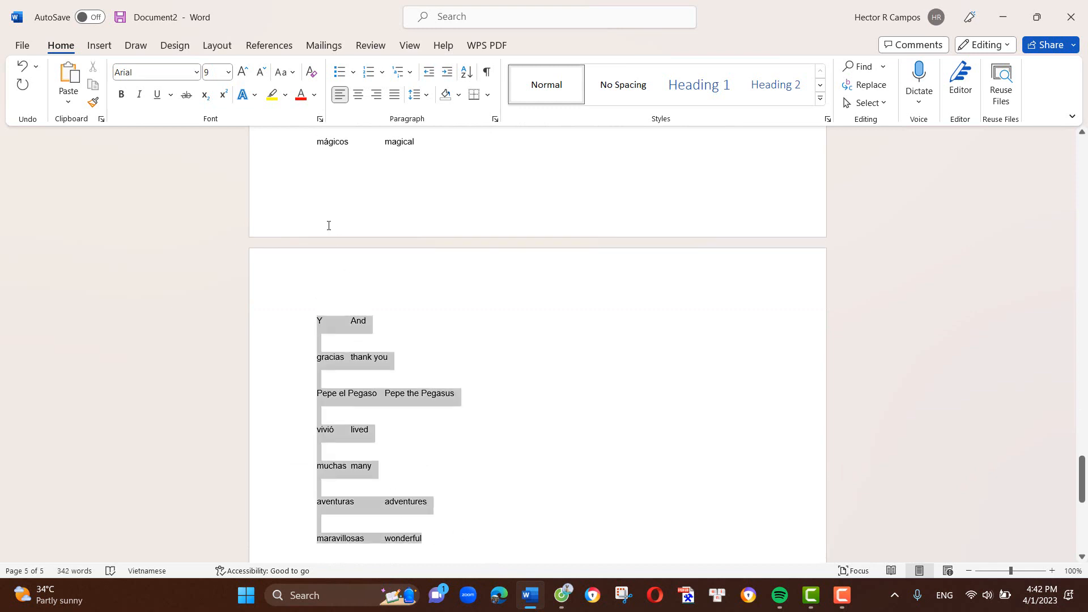
{"action": "left_click_drag", "start_coordinate": [311, 126], "coordinate": [321, 181]}
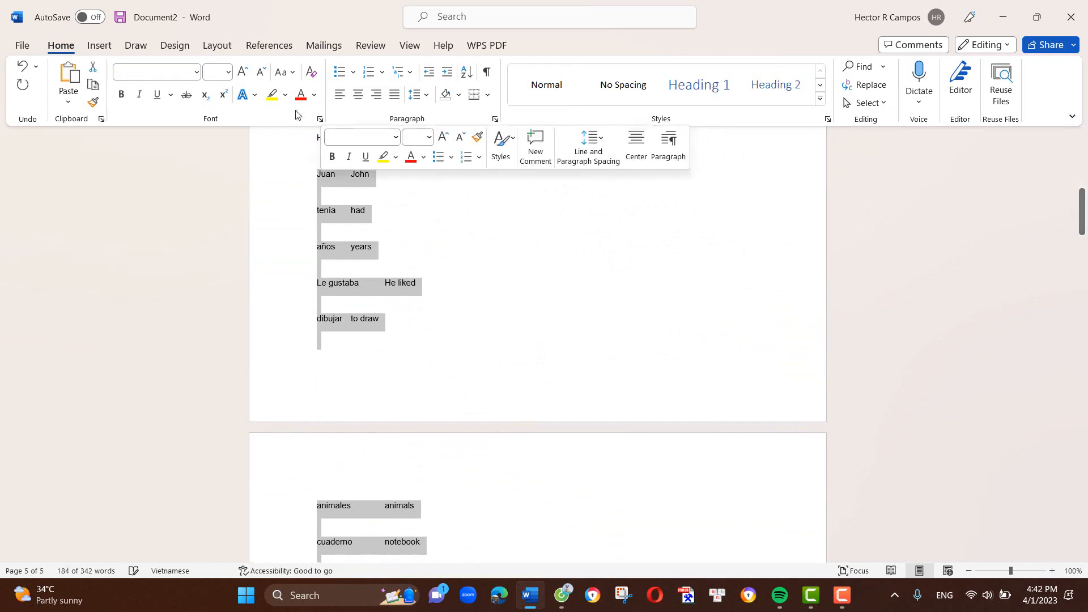
{"action": "left_click", "coordinate": [227, 76]}
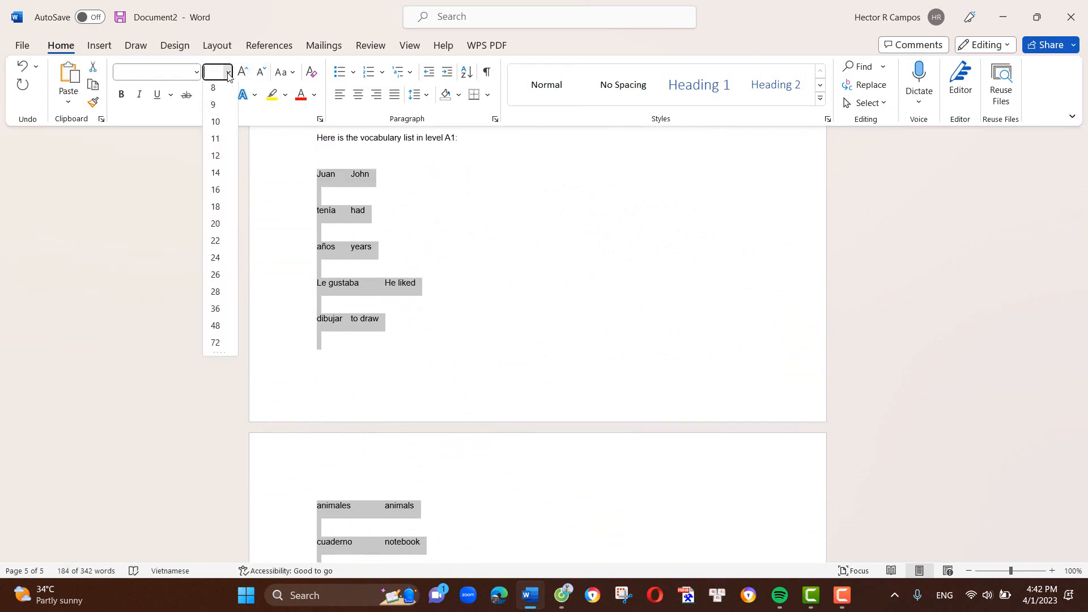
{"action": "left_click", "coordinate": [216, 160]}
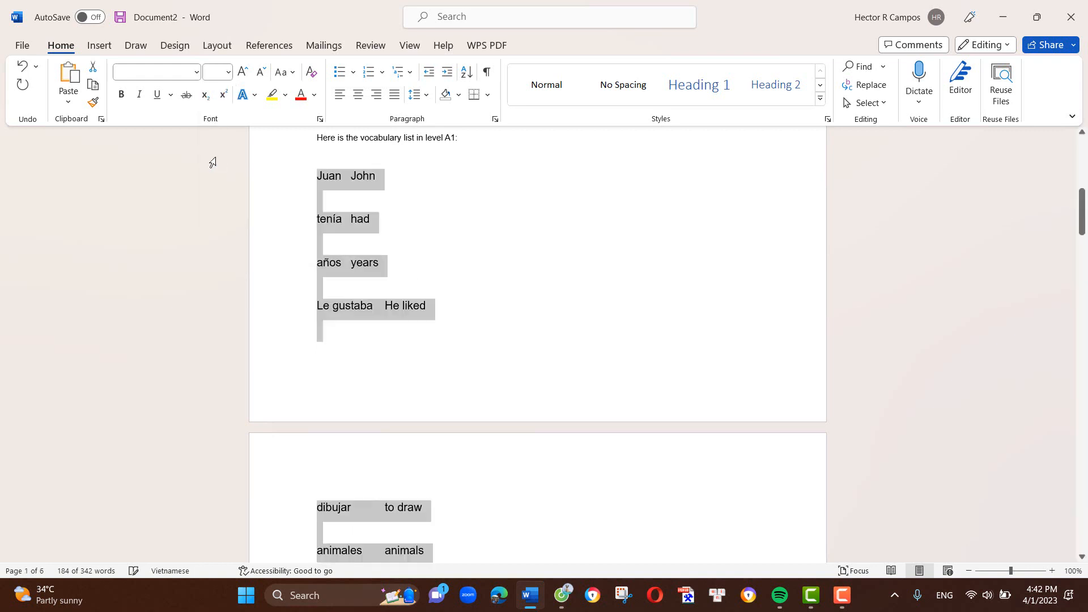
{"action": "left_click", "coordinate": [197, 72]}
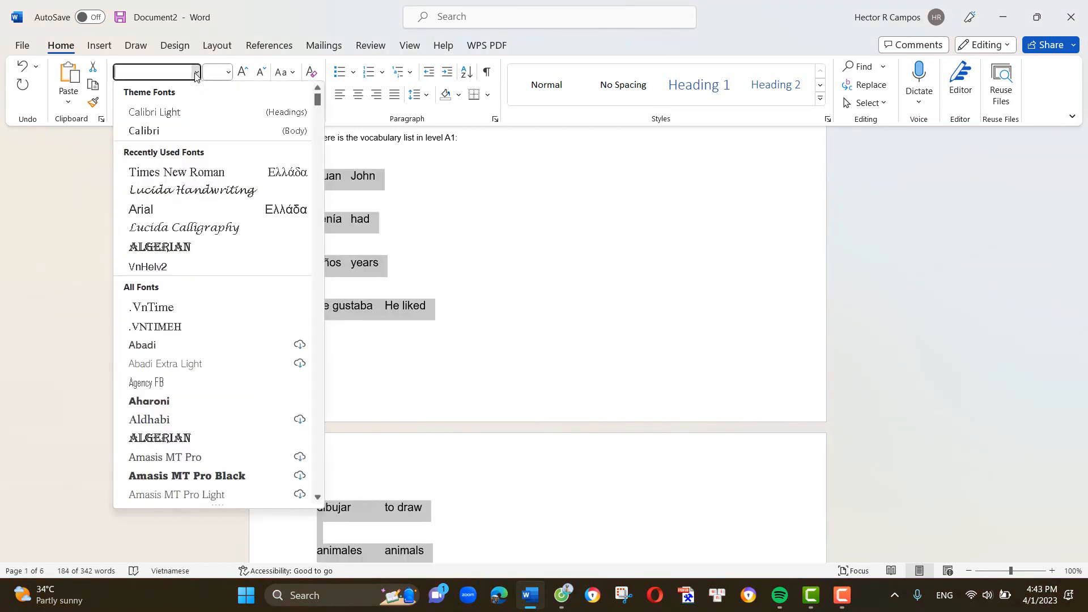
{"action": "left_click", "coordinate": [177, 174]}
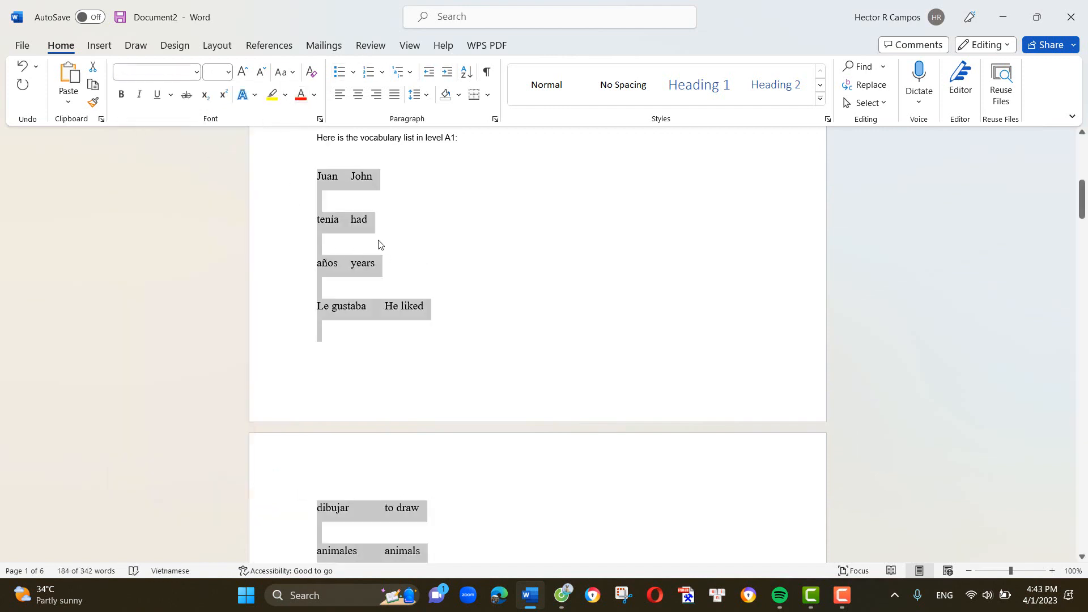
- Set the vocabulary entries' line spacing to 1.0 and remove the space after their paragraphs
{"action": "right_click", "coordinate": [360, 183]}
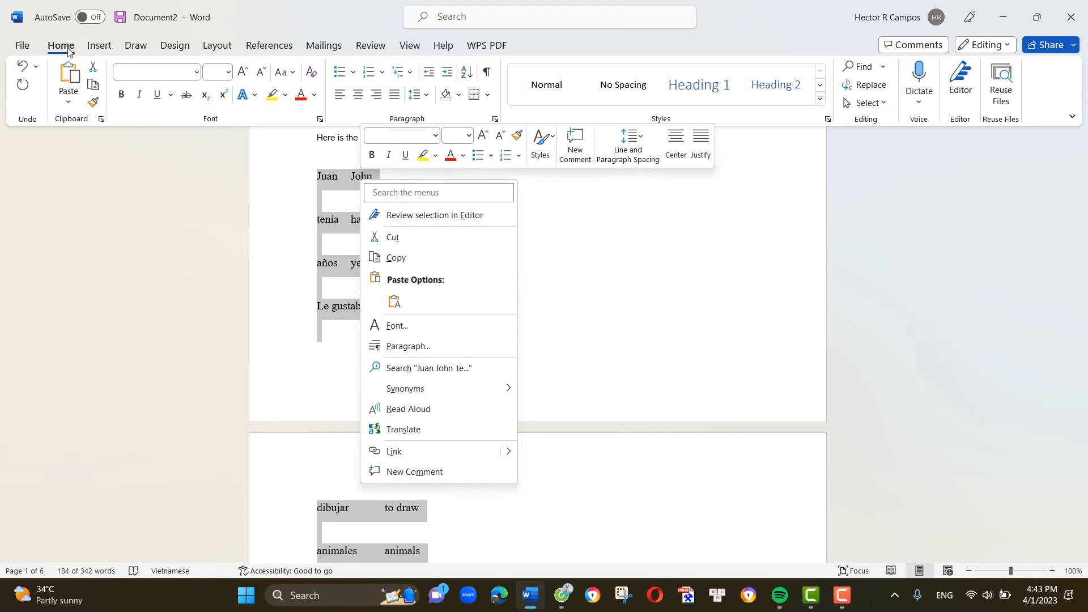
{"action": "left_click", "coordinate": [530, 86]}
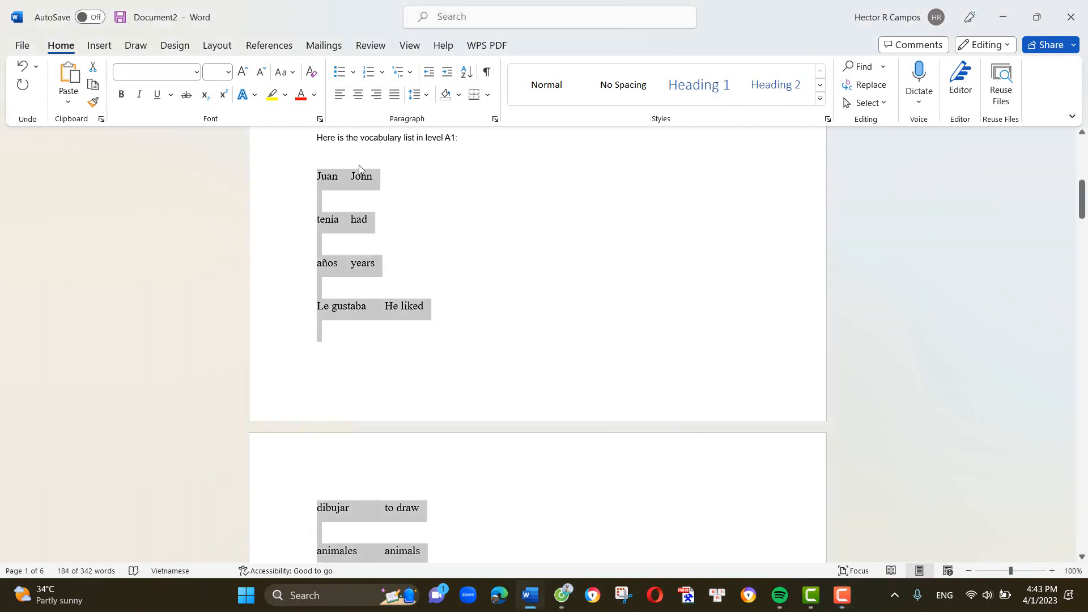
{"action": "left_click", "coordinate": [420, 95]}
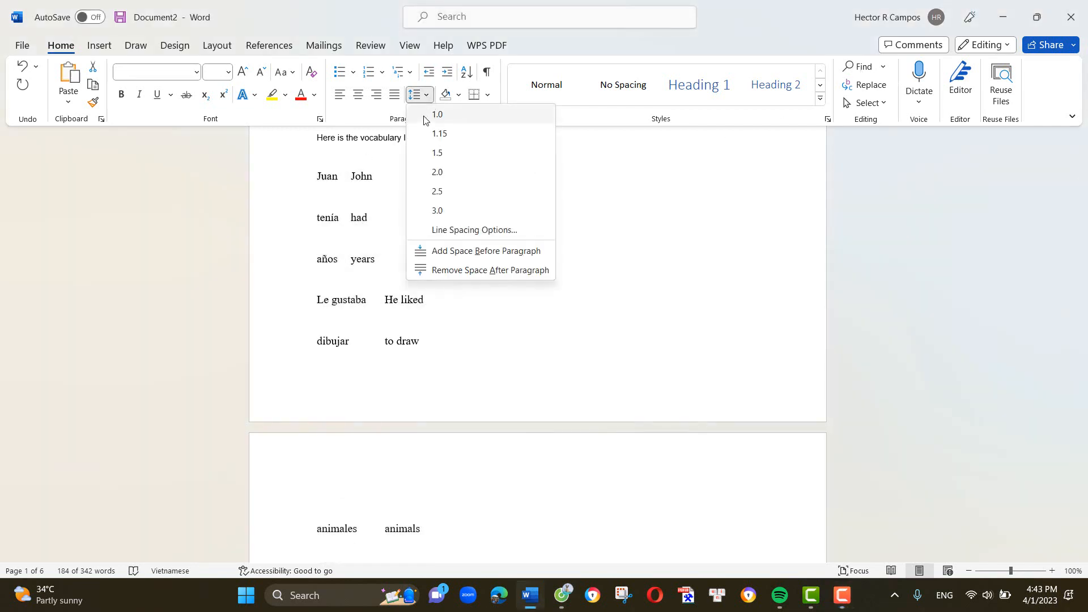
{"action": "left_click", "coordinate": [426, 119]}
{"action": "left_click", "coordinate": [428, 100]}
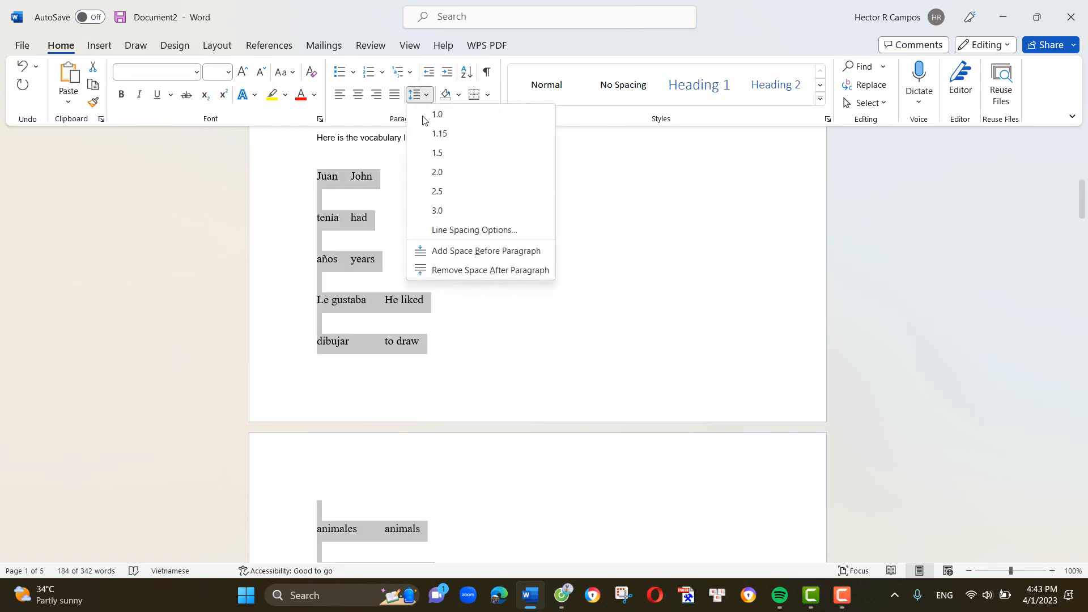
{"action": "left_click", "coordinate": [449, 270]}
{"action": "left_click", "coordinate": [547, 332]}
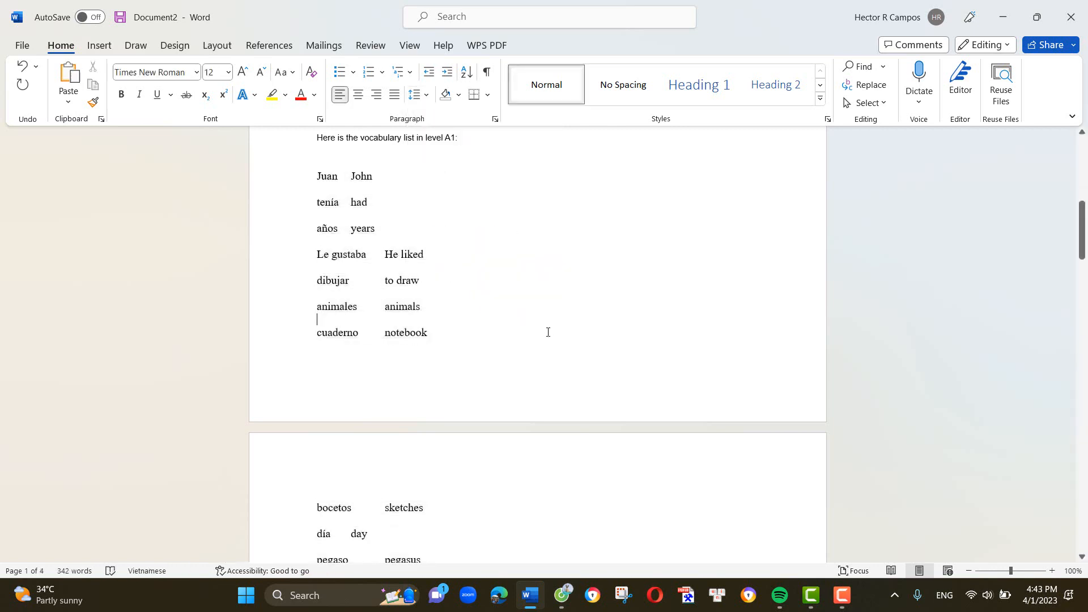
- Look through the formatted vocabulary list from its first entry to its end
{"action": "scroll", "coordinate": [549, 332], "scroll_direction": "up", "scroll_amount": 3}
{"action": "scroll", "coordinate": [549, 332], "scroll_direction": "down", "scroll_amount": 5}
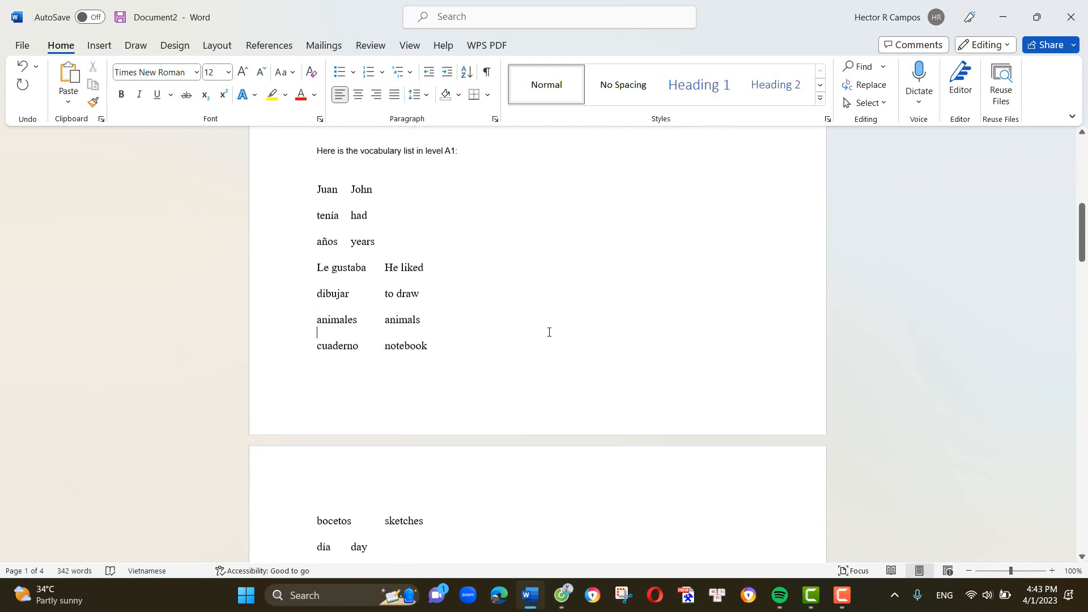
{"action": "scroll", "coordinate": [510, 303], "scroll_direction": "down", "scroll_amount": 5}
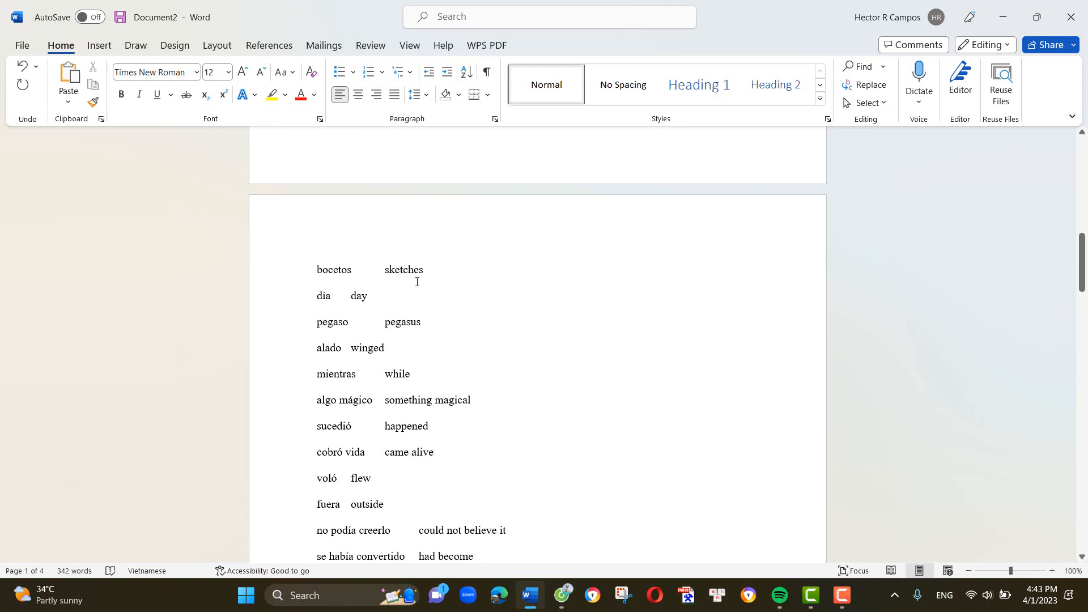
{"action": "scroll", "coordinate": [595, 331], "scroll_direction": "down", "scroll_amount": 10}
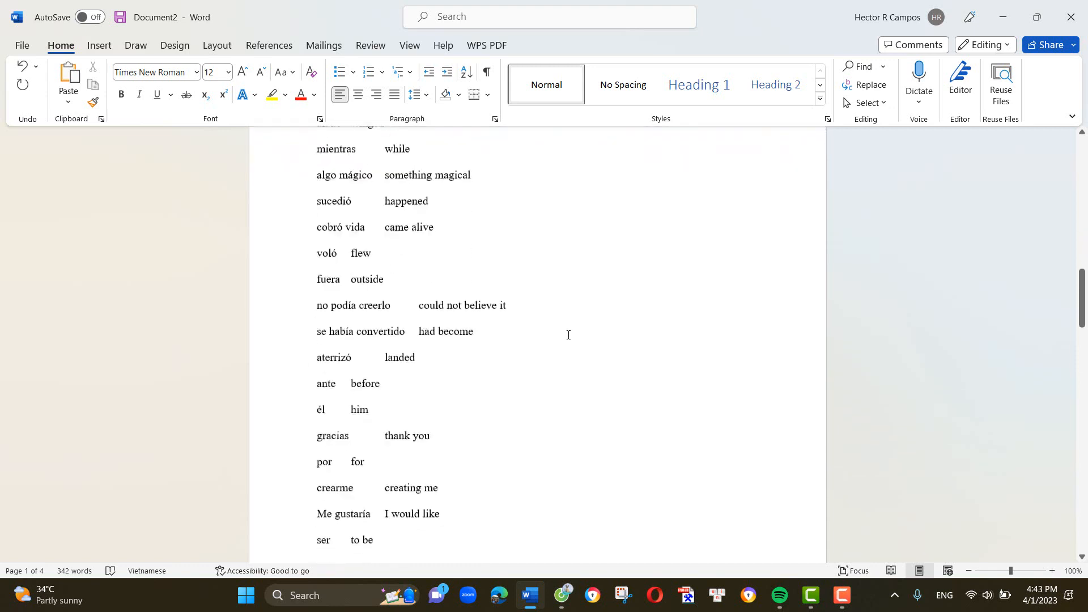
{"action": "scroll", "coordinate": [565, 339], "scroll_direction": "down", "scroll_amount": 13}
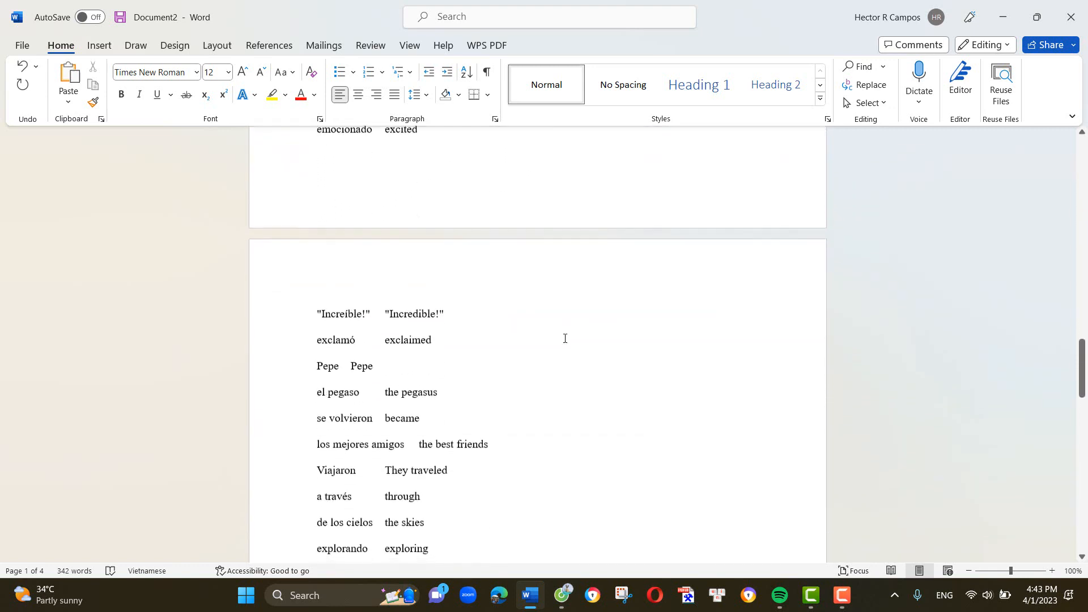
{"action": "scroll", "coordinate": [565, 338], "scroll_direction": "down", "scroll_amount": 20}
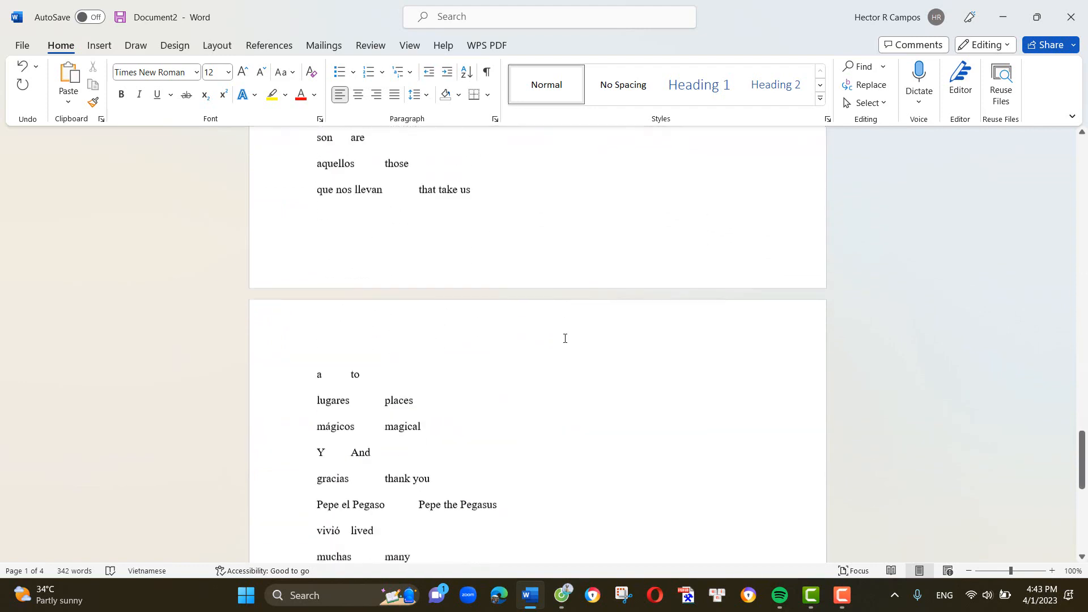
{"action": "scroll", "coordinate": [565, 338], "scroll_direction": "down", "scroll_amount": 3}
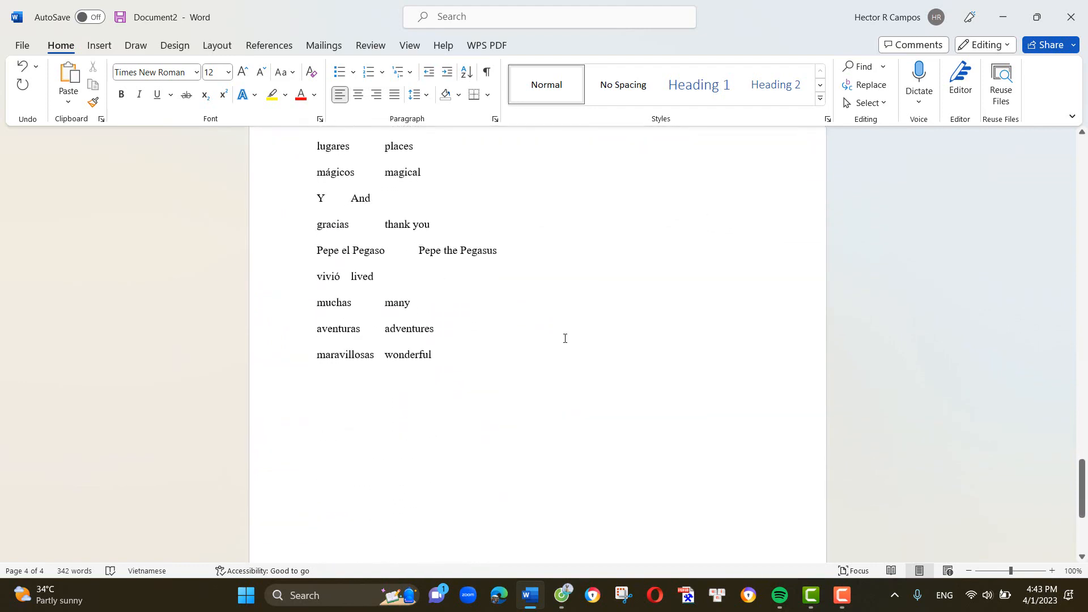
- Switch to the Poe chat in the browser and copy the earlier vocabulary-list request that contains the full A1 story
{"action": "left_click", "coordinate": [529, 600]}
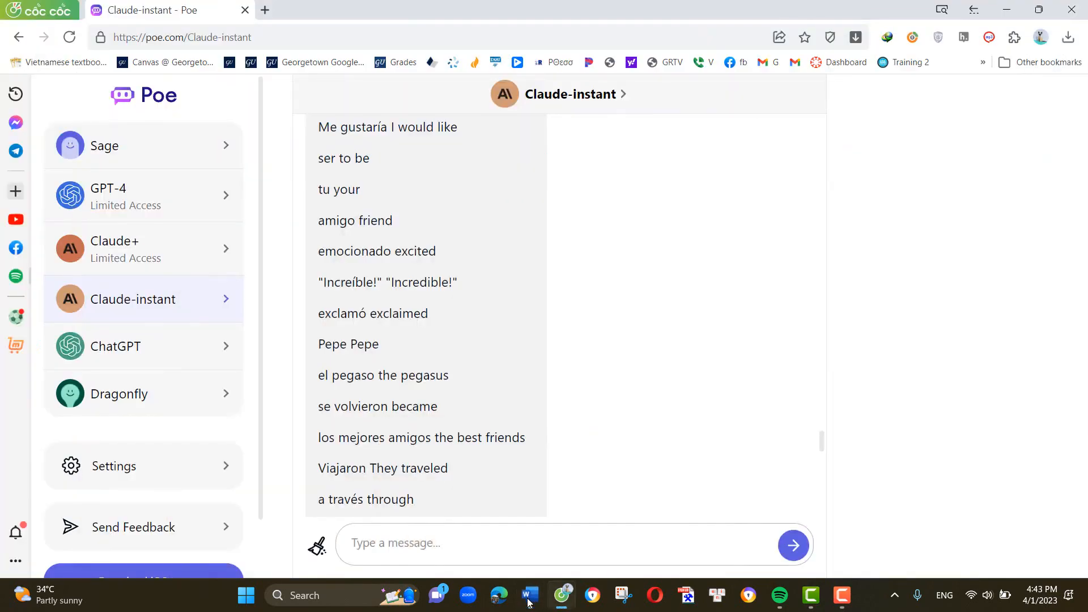
{"action": "scroll", "coordinate": [501, 442], "scroll_direction": "up", "scroll_amount": 15}
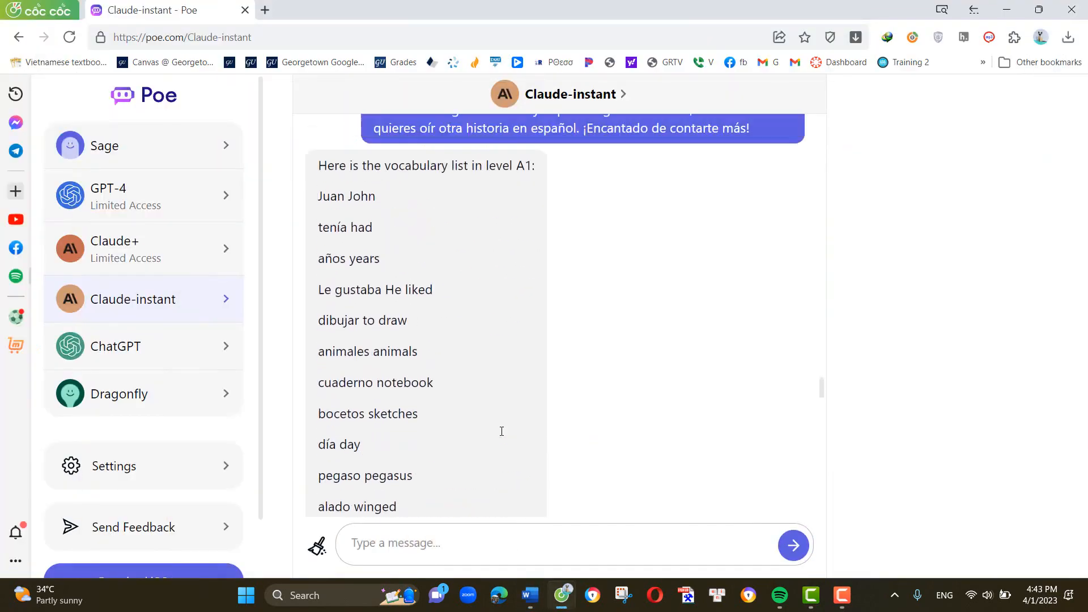
{"action": "scroll", "coordinate": [501, 431], "scroll_direction": "up", "scroll_amount": 2}
{"action": "scroll", "coordinate": [454, 408], "scroll_direction": "down", "scroll_amount": 5}
{"action": "scroll", "coordinate": [396, 391], "scroll_direction": "up", "scroll_amount": 5}
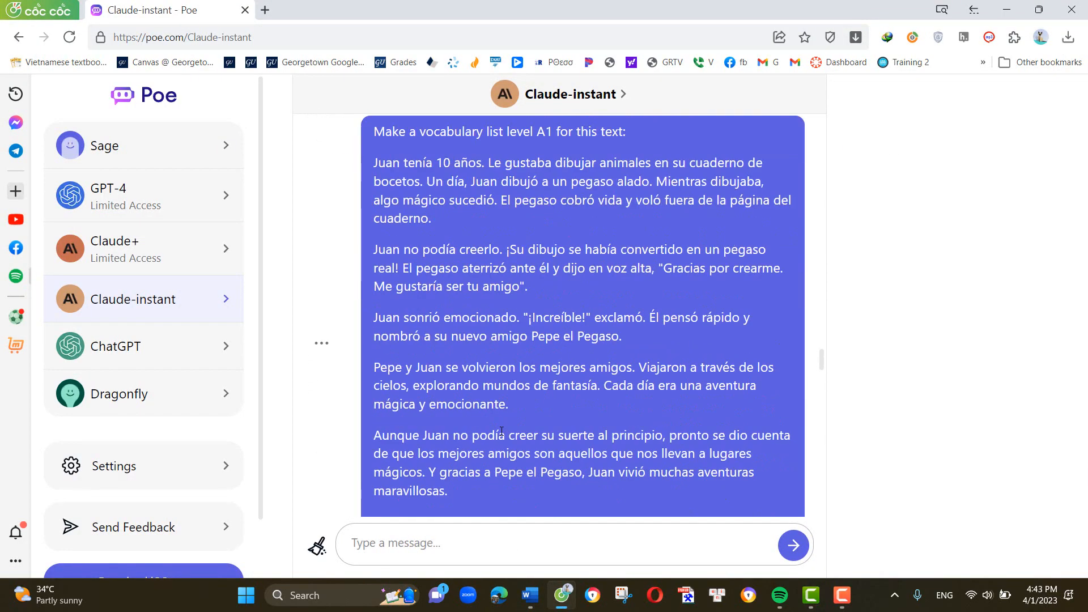
{"action": "left_click", "coordinate": [321, 343]}
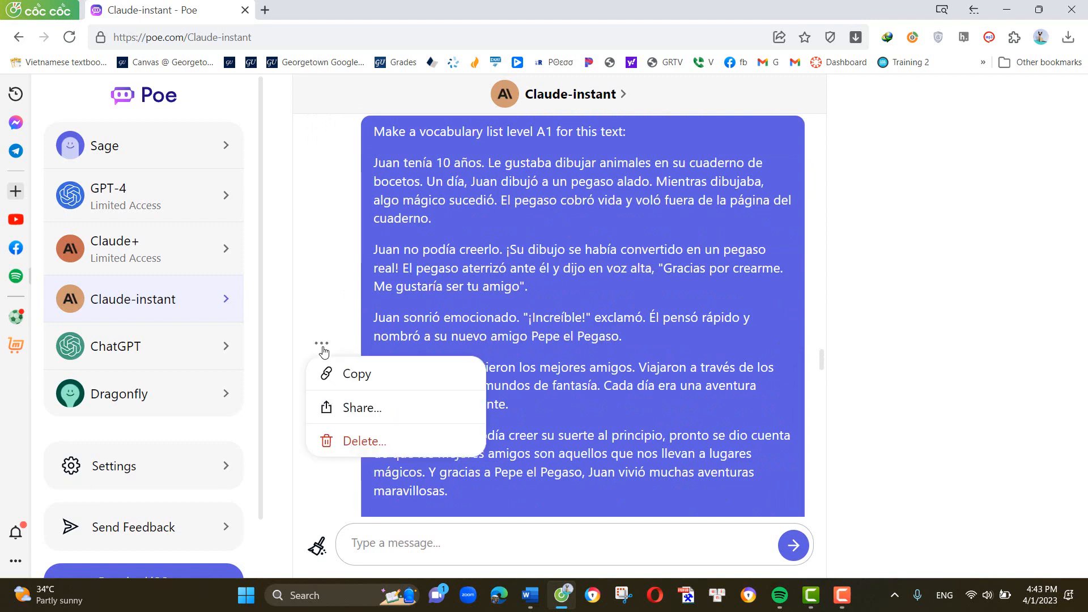
{"action": "left_click", "coordinate": [349, 374]}
- Send Claude-instant the prompt "Rewrite this story in Spanish level B1" followed by the copied story text
{"action": "left_click", "coordinate": [445, 548]}
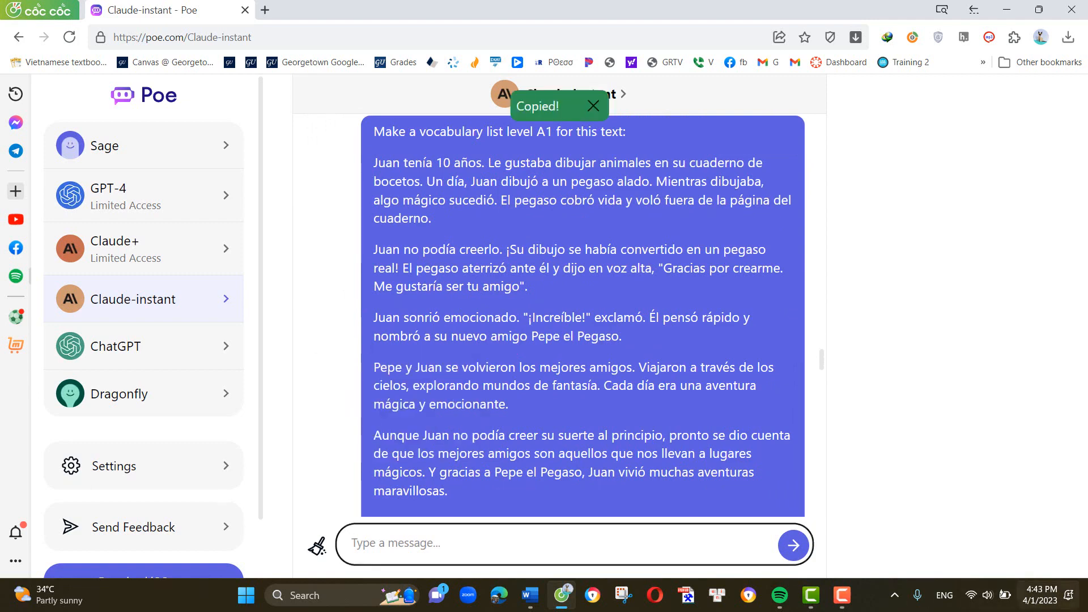
{"action": "type", "text": "Rewrite this story in Spanish level B1"}
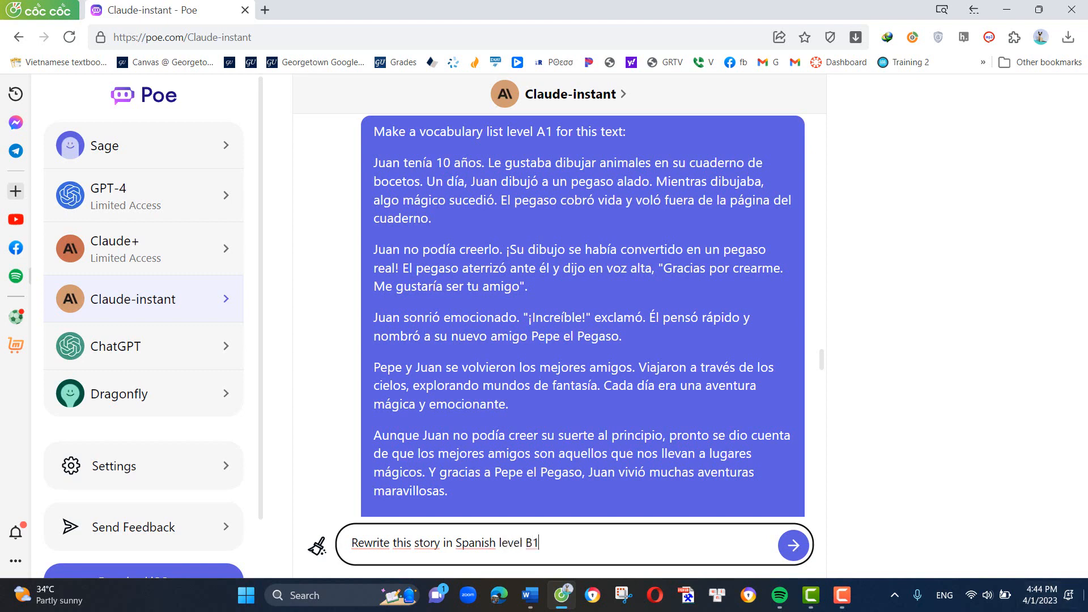
{"action": "key", "text": "ctrl+v"}
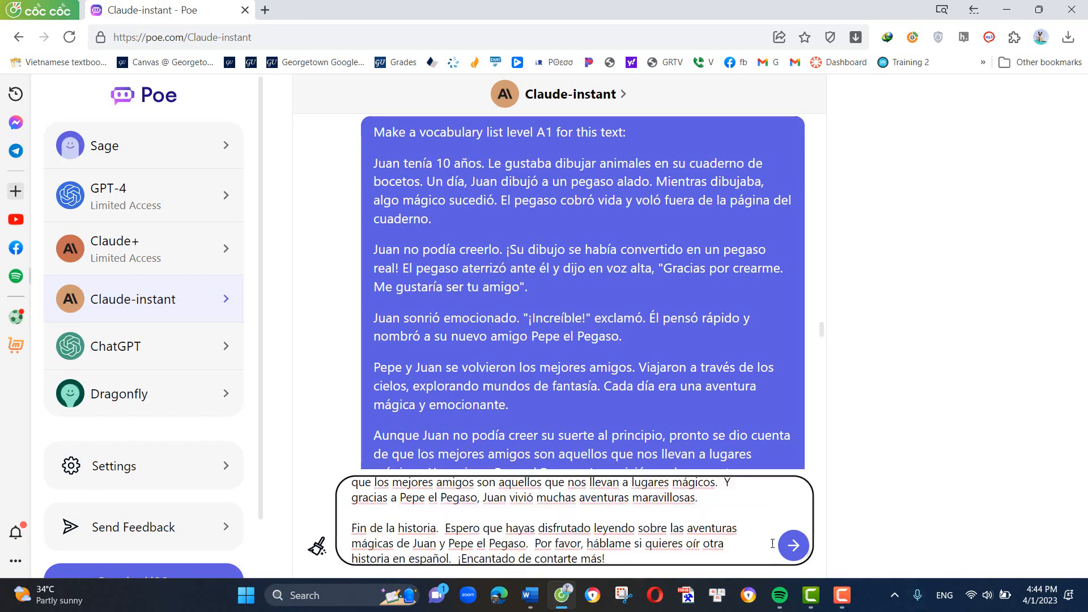
{"action": "left_click", "coordinate": [791, 545]}
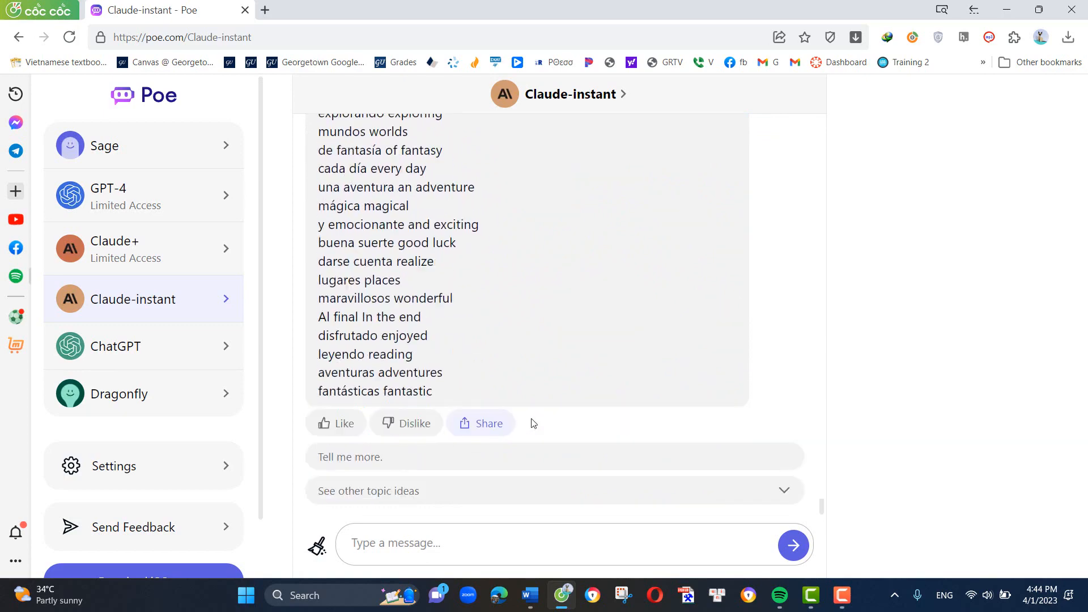
- Copy Claude-instant's complete reply with the B1 rewrite and its vocabulary list
{"action": "scroll", "coordinate": [570, 350], "scroll_direction": "up", "scroll_amount": 10}
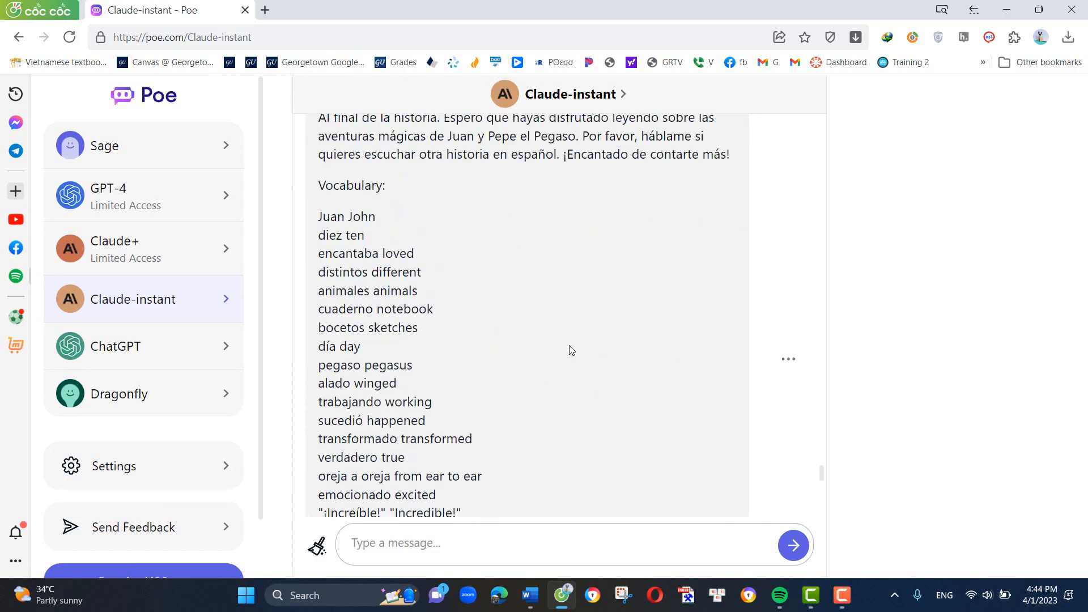
{"action": "scroll", "coordinate": [735, 440], "scroll_direction": "down", "scroll_amount": 8}
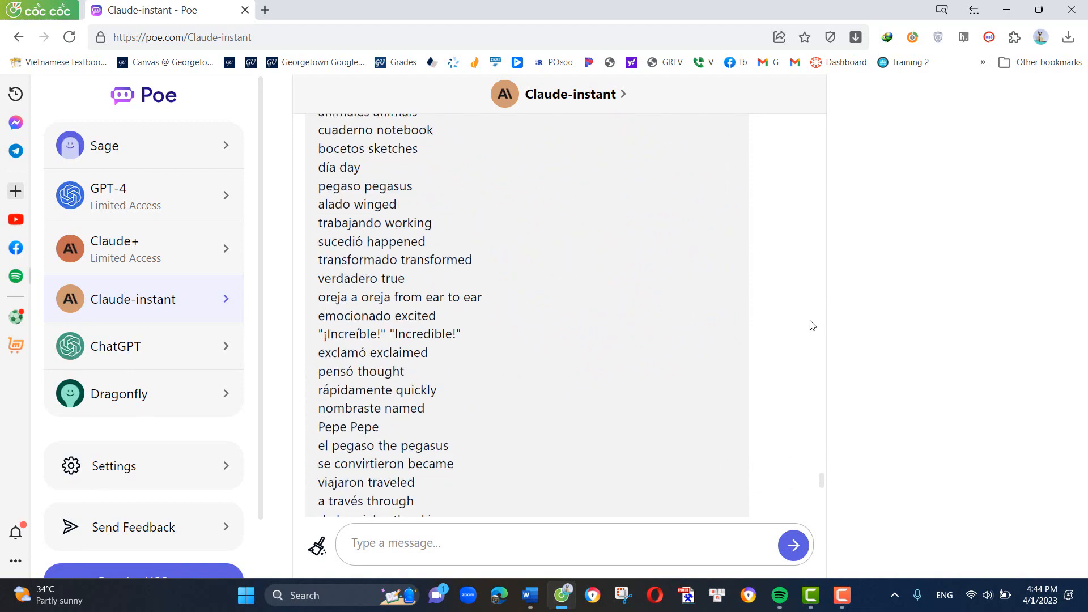
{"action": "scroll", "coordinate": [792, 264], "scroll_direction": "up", "scroll_amount": 2}
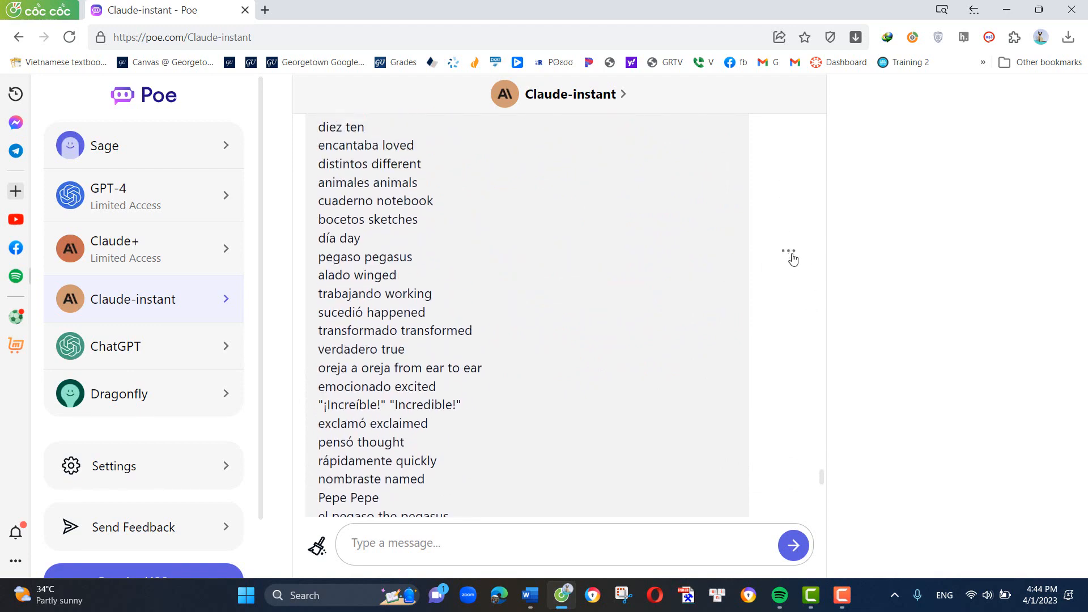
{"action": "left_click", "coordinate": [791, 253]}
{"action": "left_click", "coordinate": [687, 347]}
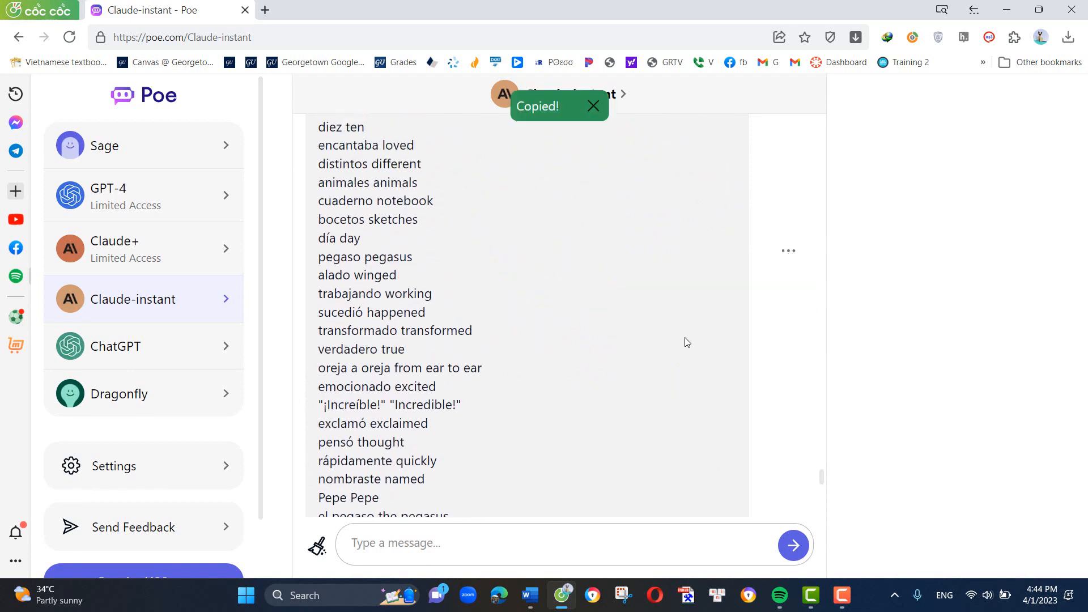
- Switch to Word and paste the copied reply on a new page after the A1 vocabulary list
{"action": "left_click", "coordinate": [530, 595]}
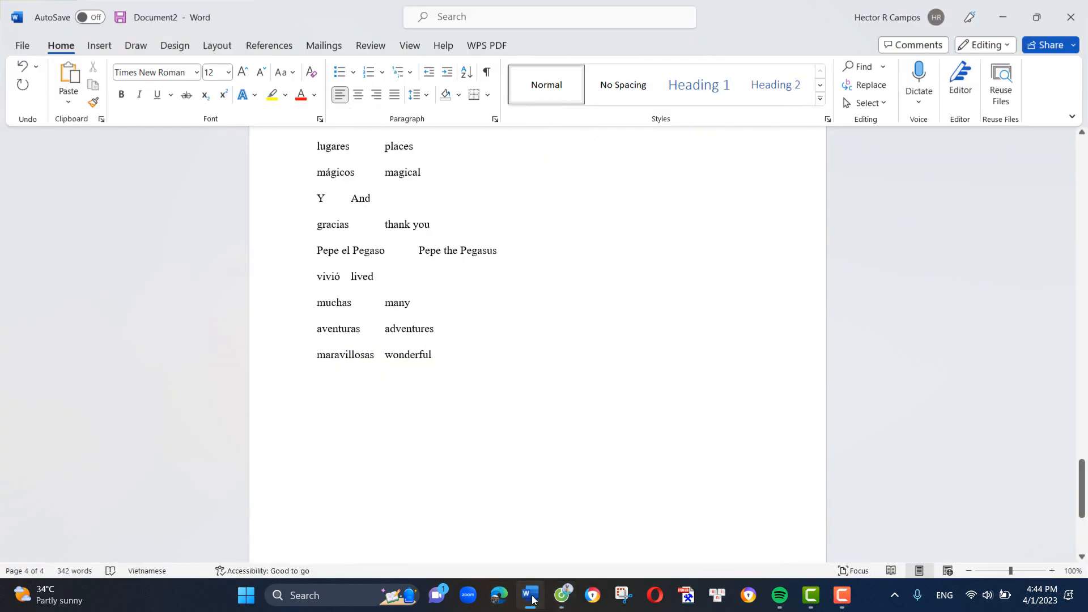
{"action": "left_click", "coordinate": [495, 364]}
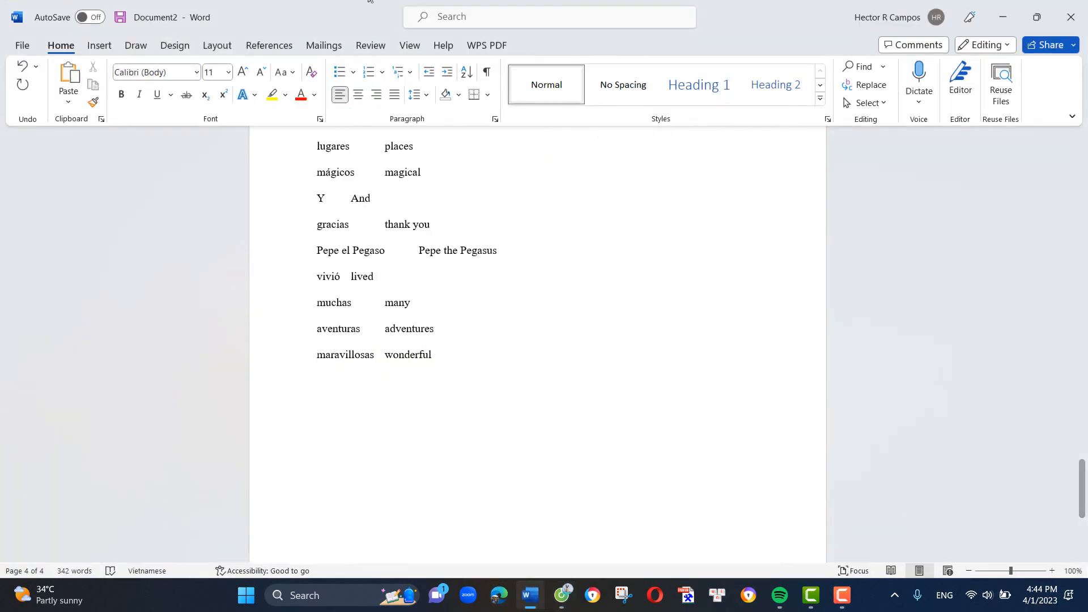
{"action": "key", "text": "ctrl+Return"}
{"action": "key", "text": "ctrl+v"}
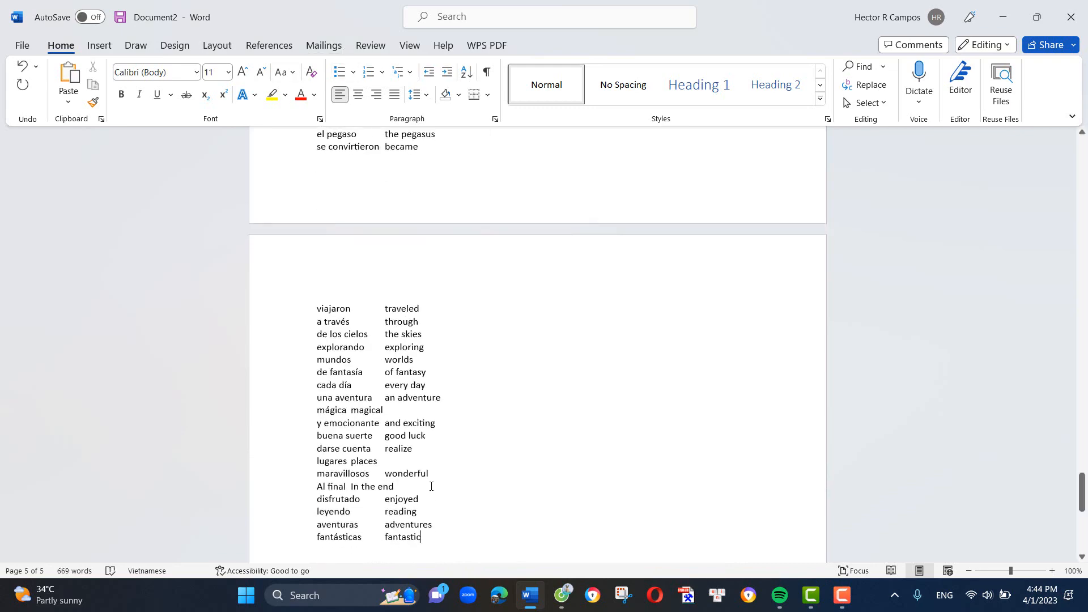
- Set the B1 story's paragraphs, from "Juan tenía tan solo" to "¡Encantado de contarte más!", to font size 16
{"action": "scroll", "coordinate": [517, 521], "scroll_direction": "up", "scroll_amount": 15}
{"action": "scroll", "coordinate": [518, 524], "scroll_direction": "up", "scroll_amount": 5}
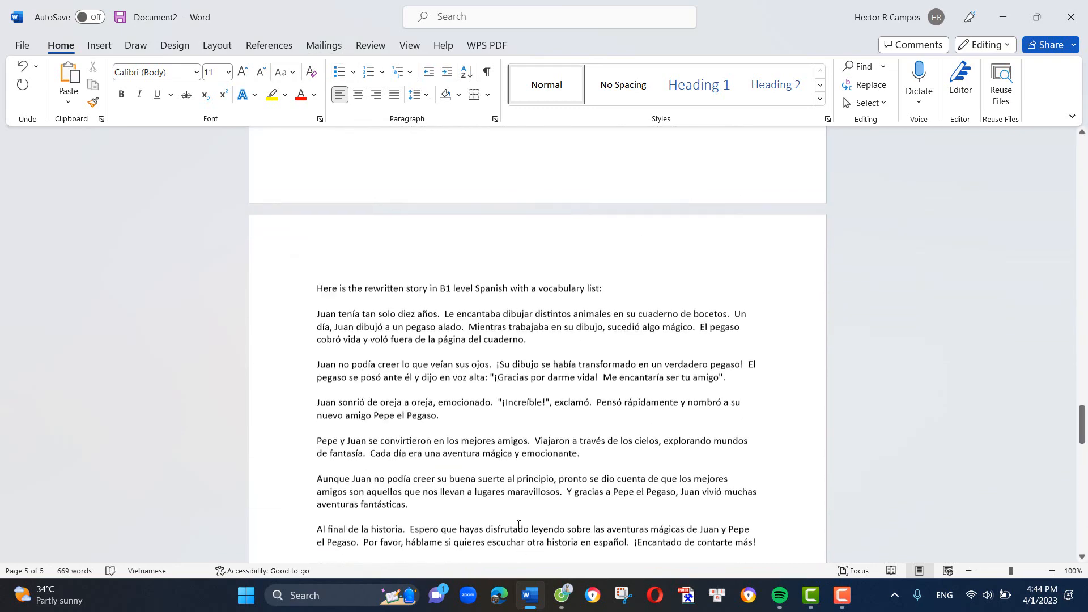
{"action": "left_click_drag", "start_coordinate": [313, 325], "coordinate": [791, 306]}
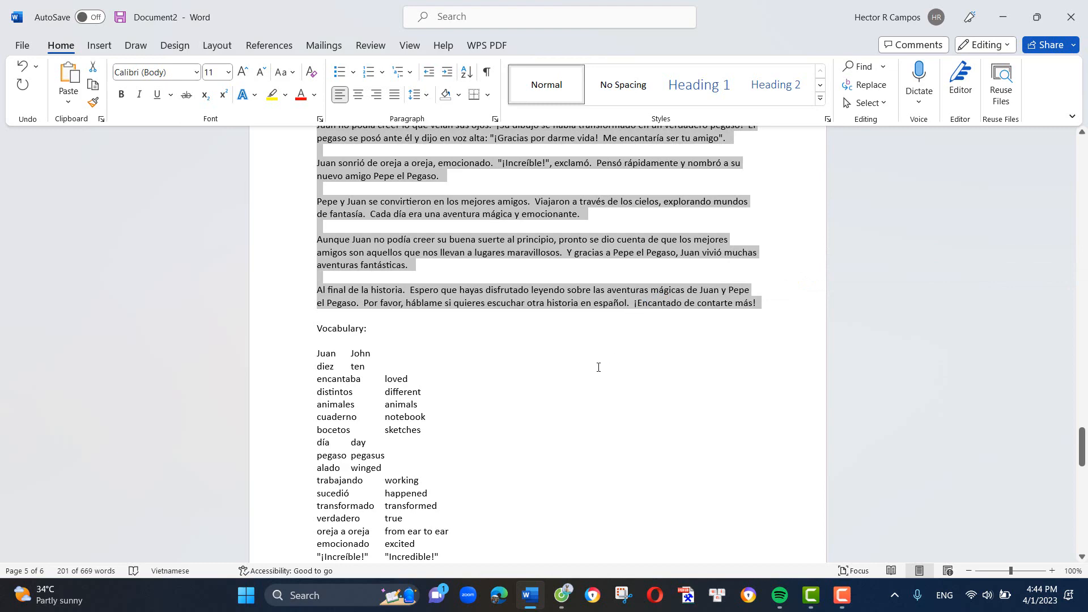
{"action": "left_click", "coordinate": [228, 72]}
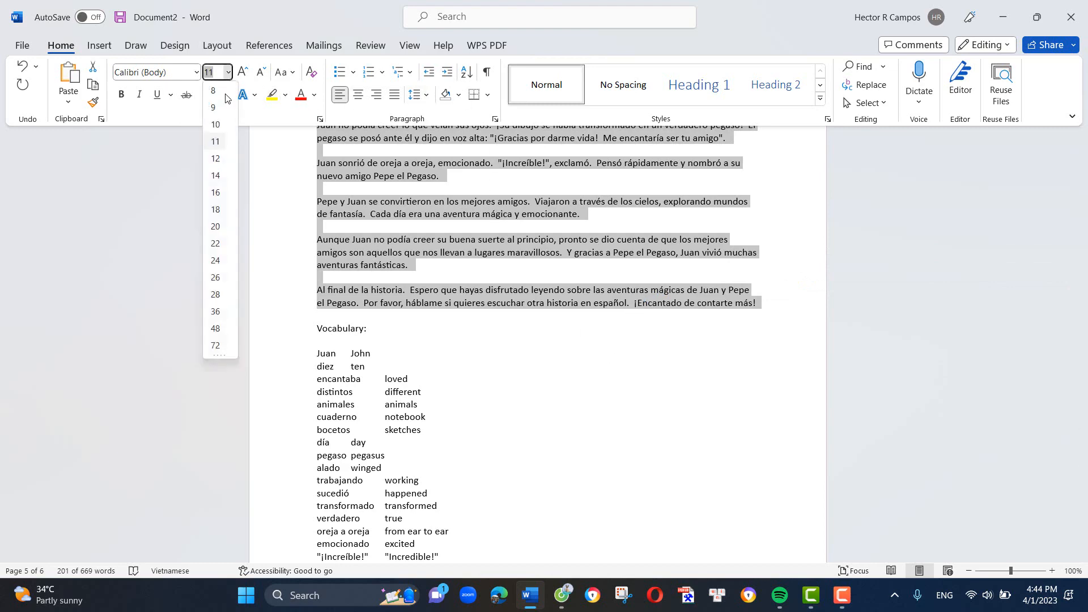
{"action": "left_click", "coordinate": [217, 192]}
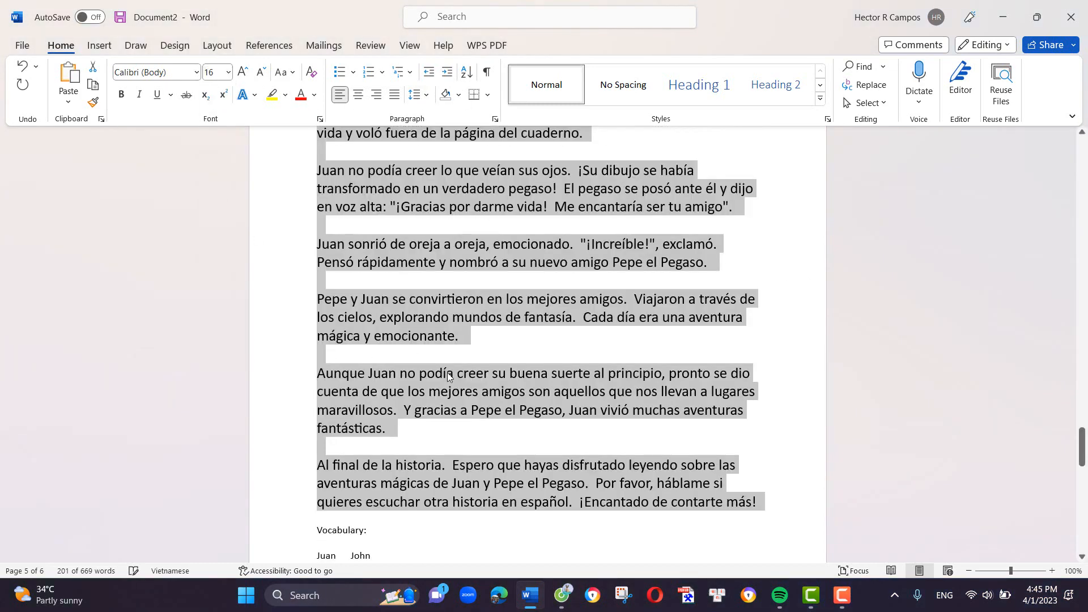
{"action": "left_click", "coordinate": [458, 396]}
{"action": "scroll", "coordinate": [359, 265], "scroll_direction": "up", "scroll_amount": 3}
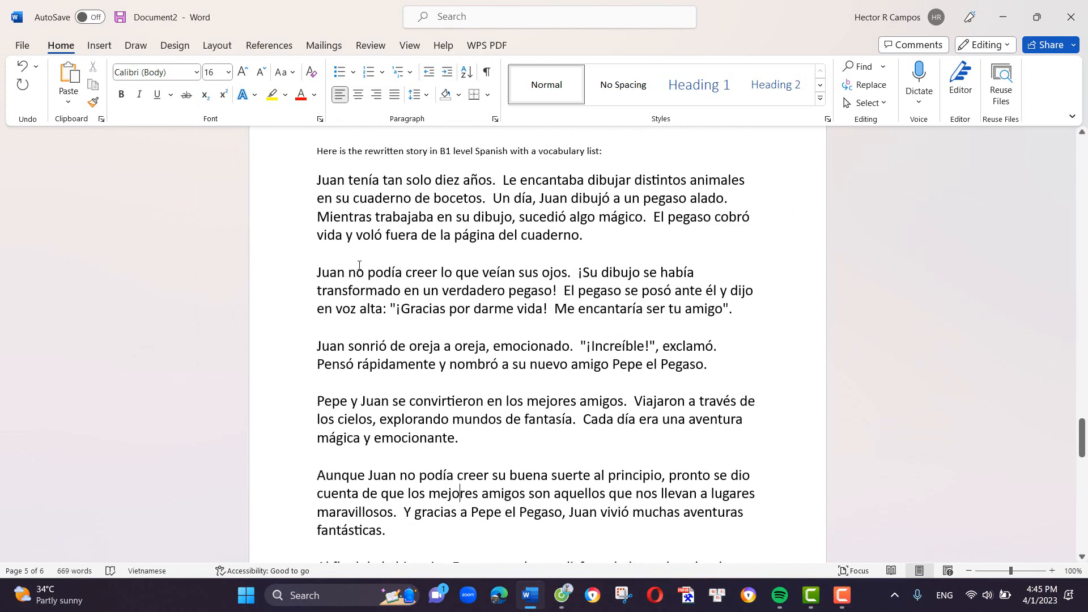
{"action": "scroll", "coordinate": [427, 382], "scroll_direction": "up", "scroll_amount": 2}
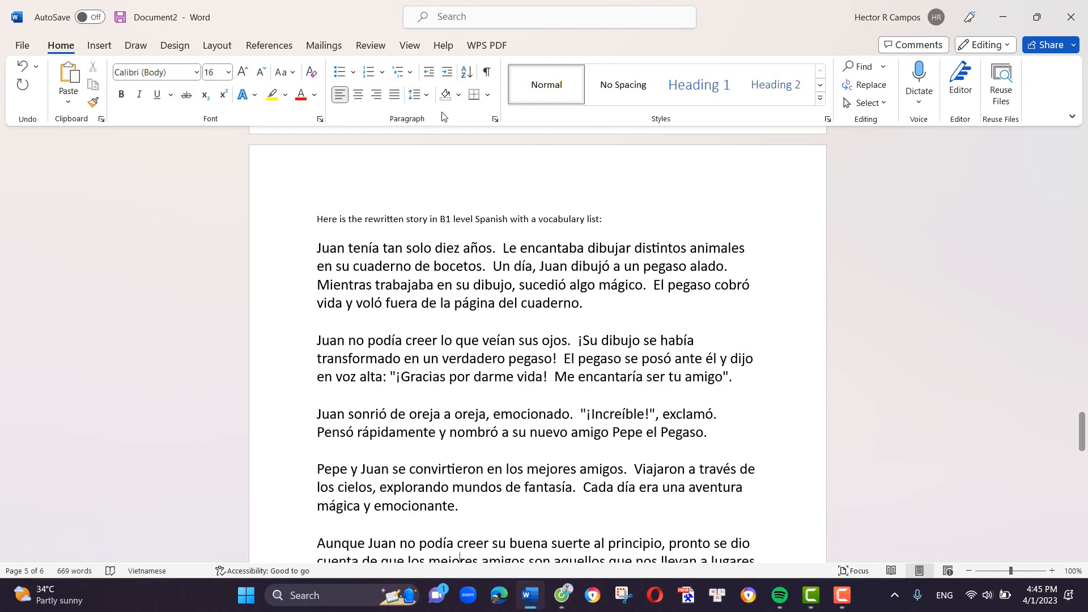
- Split the document window to show the start of the A1 story above the start of the B1 story
{"action": "left_click", "coordinate": [408, 46]}
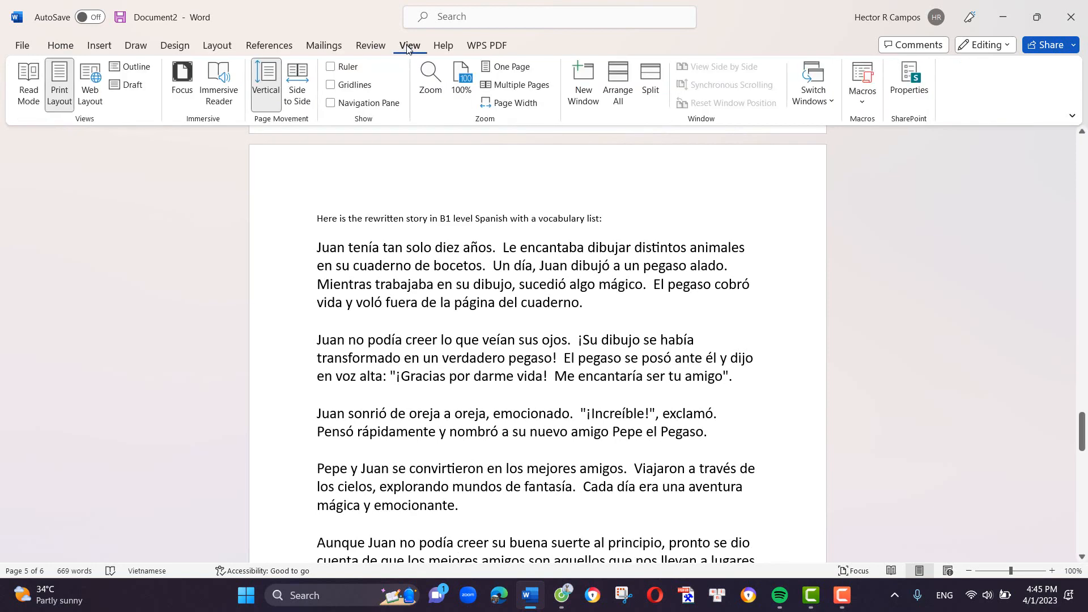
{"action": "left_click", "coordinate": [646, 79]}
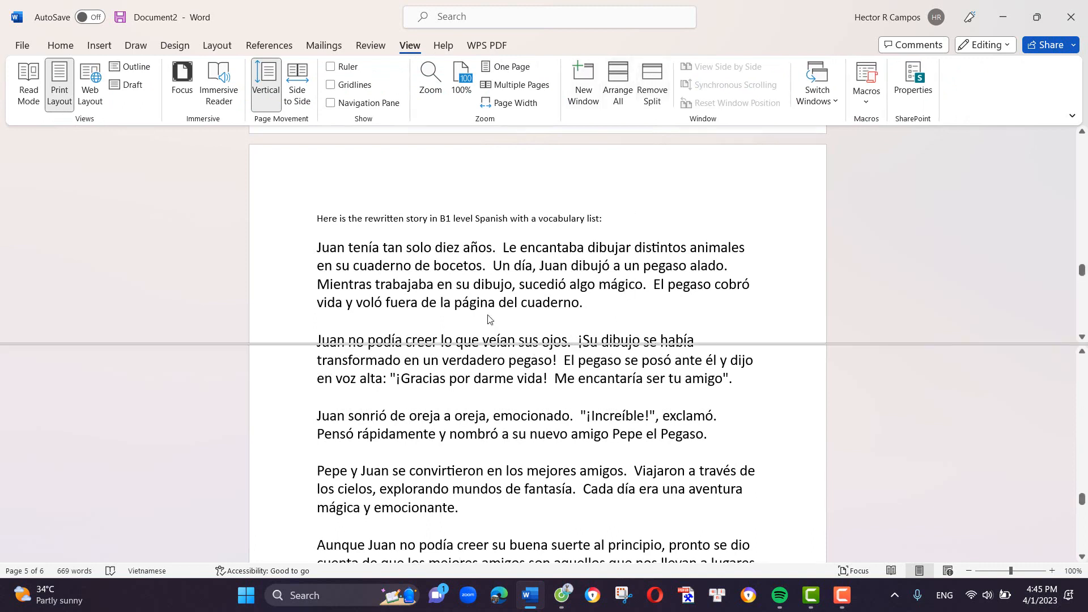
{"action": "scroll", "coordinate": [488, 315], "scroll_direction": "up", "scroll_amount": 5}
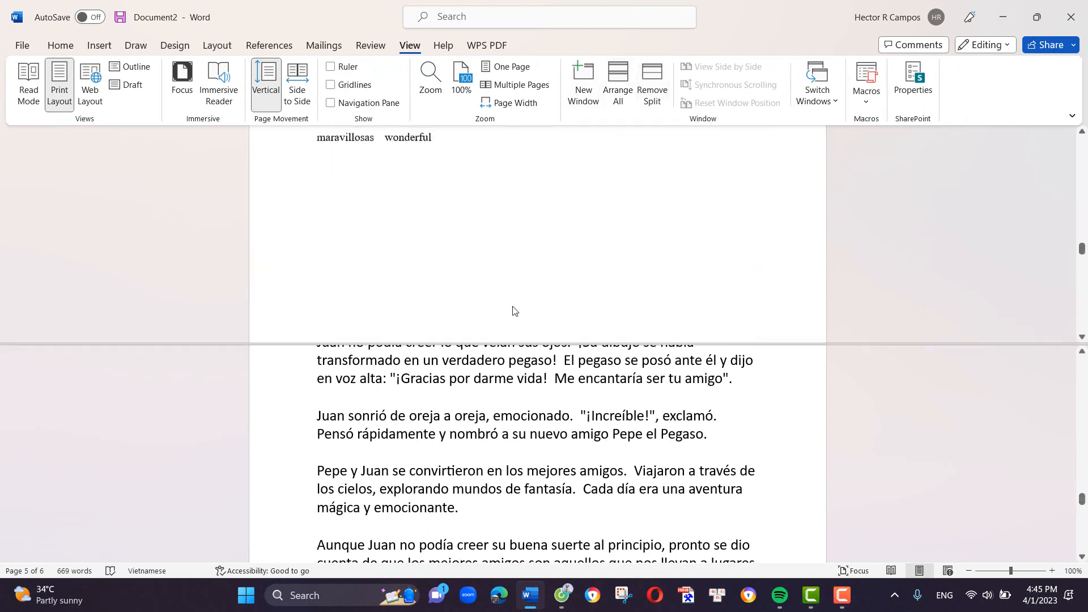
{"action": "scroll", "coordinate": [514, 311], "scroll_direction": "up", "scroll_amount": 15}
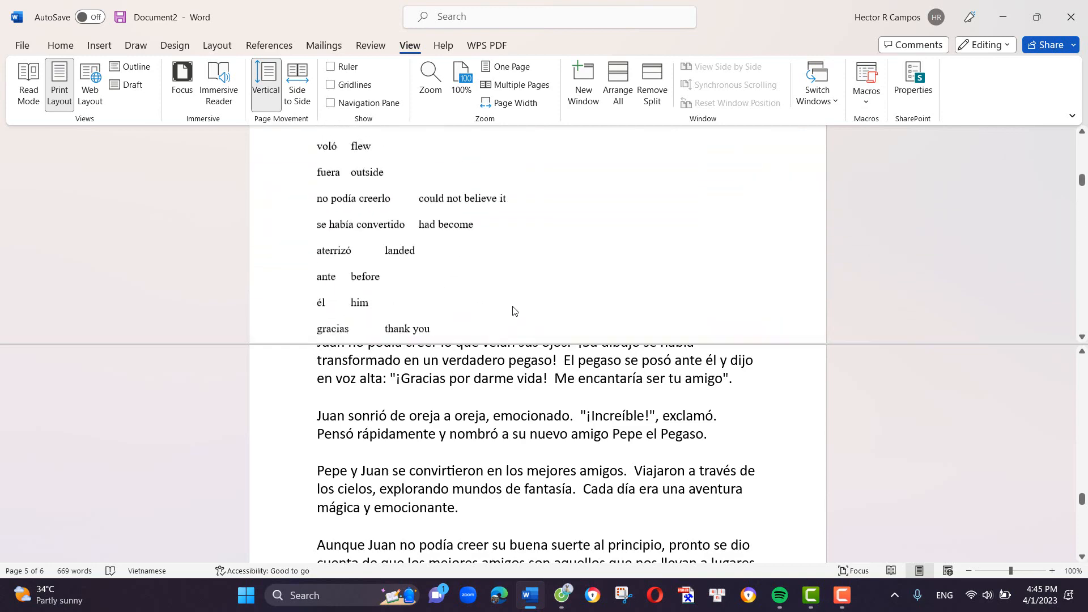
{"action": "scroll", "coordinate": [514, 311], "scroll_direction": "up", "scroll_amount": 10}
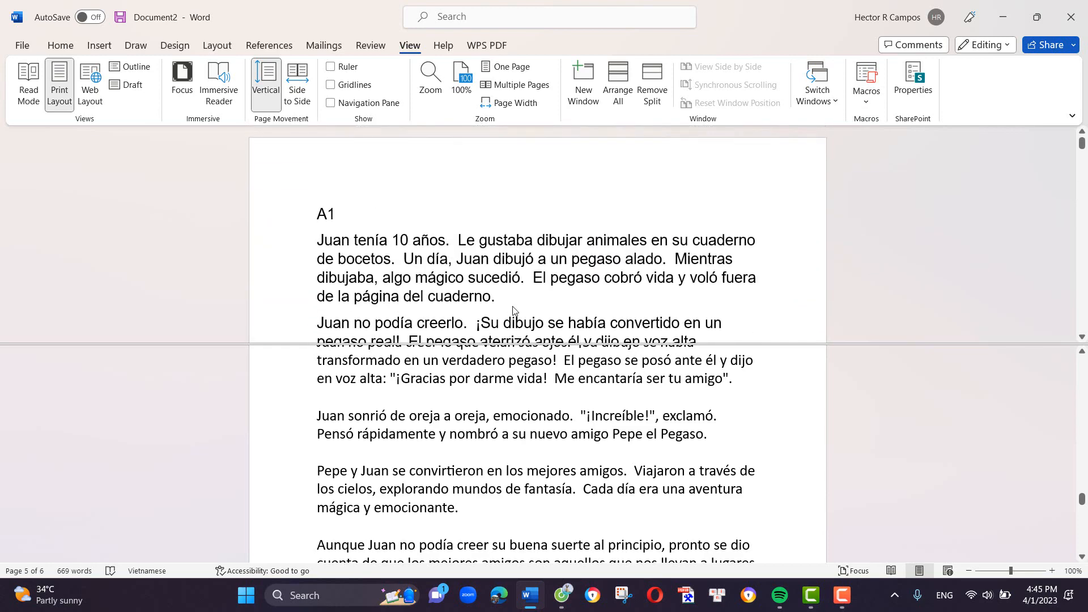
{"action": "scroll", "coordinate": [514, 311], "scroll_direction": "down", "scroll_amount": 1}
{"action": "scroll", "coordinate": [489, 536], "scroll_direction": "up", "scroll_amount": 5}
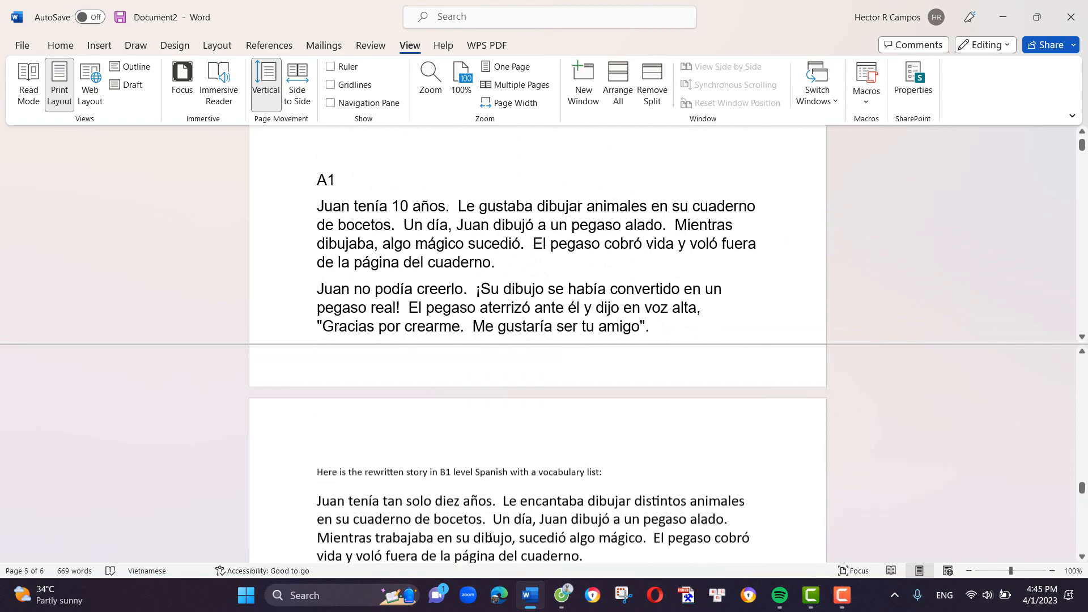
{"action": "scroll", "coordinate": [490, 537], "scroll_direction": "down", "scroll_amount": 2}
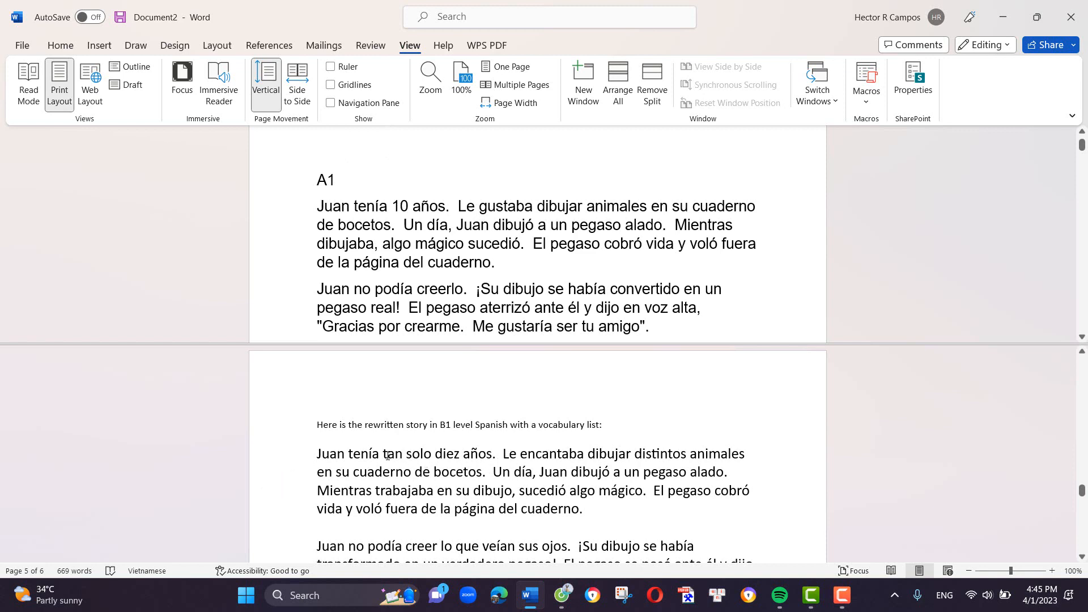
- Highlight "tan solo", "encantaba", "distintos" and "trabajaba en su dibujo" in yellow in the B1 story's first paragraph
{"action": "left_click_drag", "start_coordinate": [432, 457], "coordinate": [389, 459]}
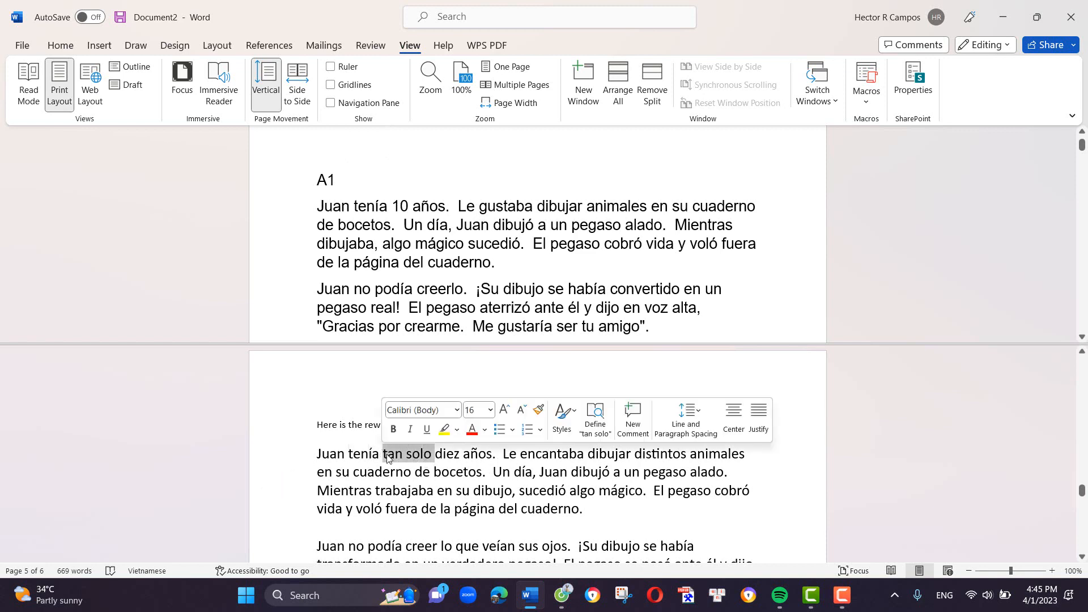
{"action": "left_click", "coordinate": [444, 429]}
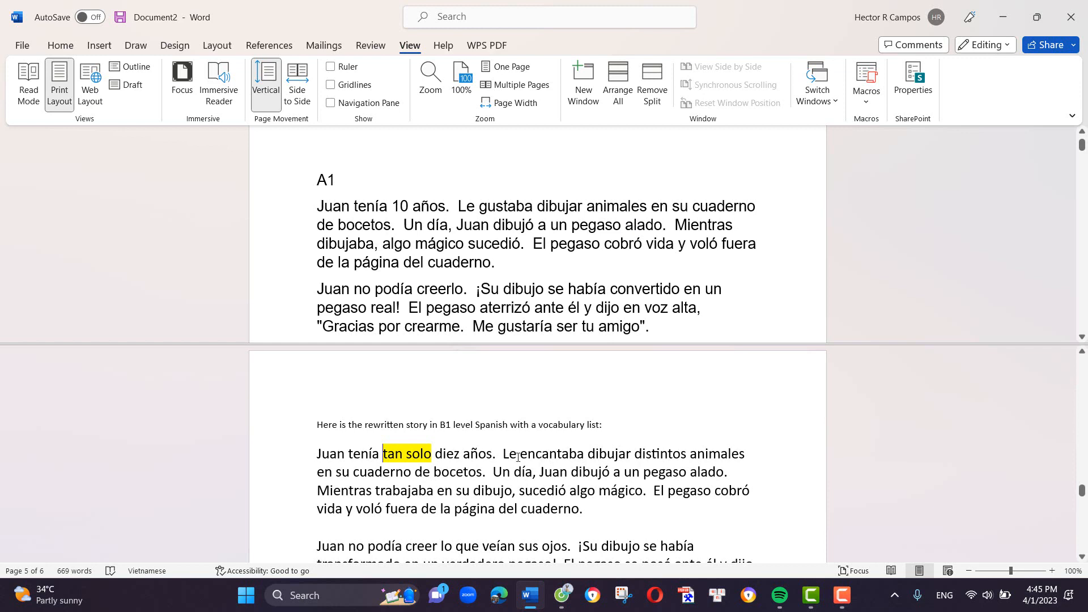
{"action": "left_click_drag", "start_coordinate": [520, 456], "coordinate": [584, 457]}
{"action": "left_click", "coordinate": [644, 434]}
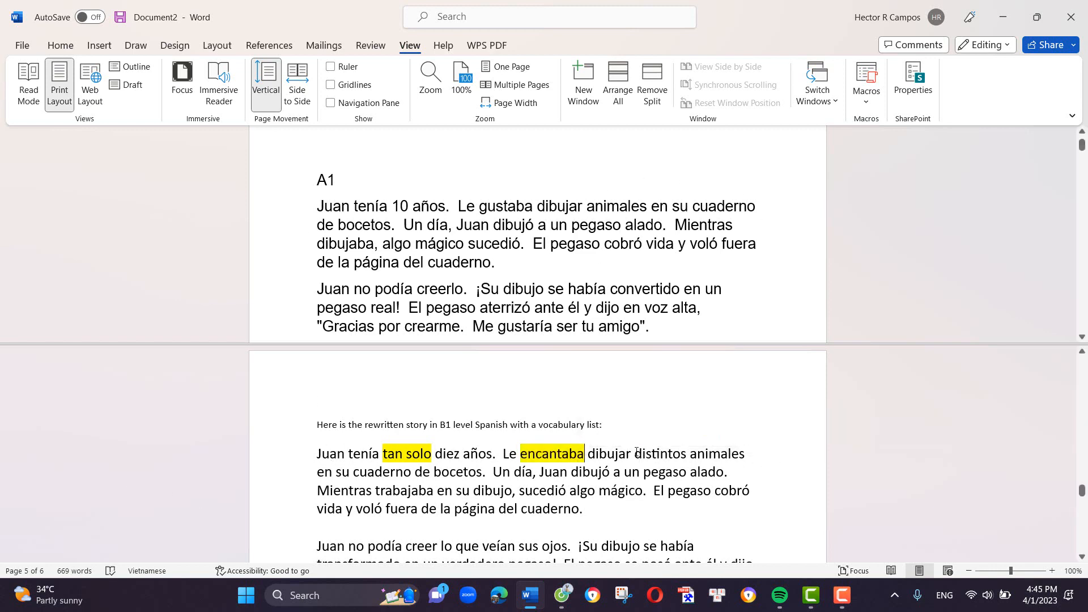
{"action": "left_click_drag", "start_coordinate": [638, 452], "coordinate": [686, 455]}
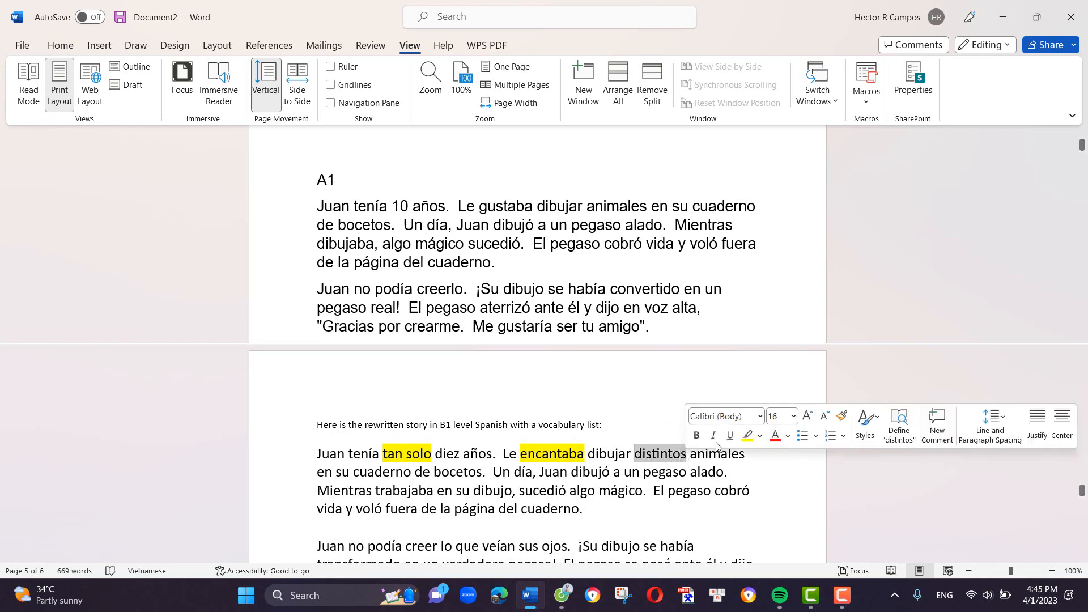
{"action": "left_click", "coordinate": [751, 438]}
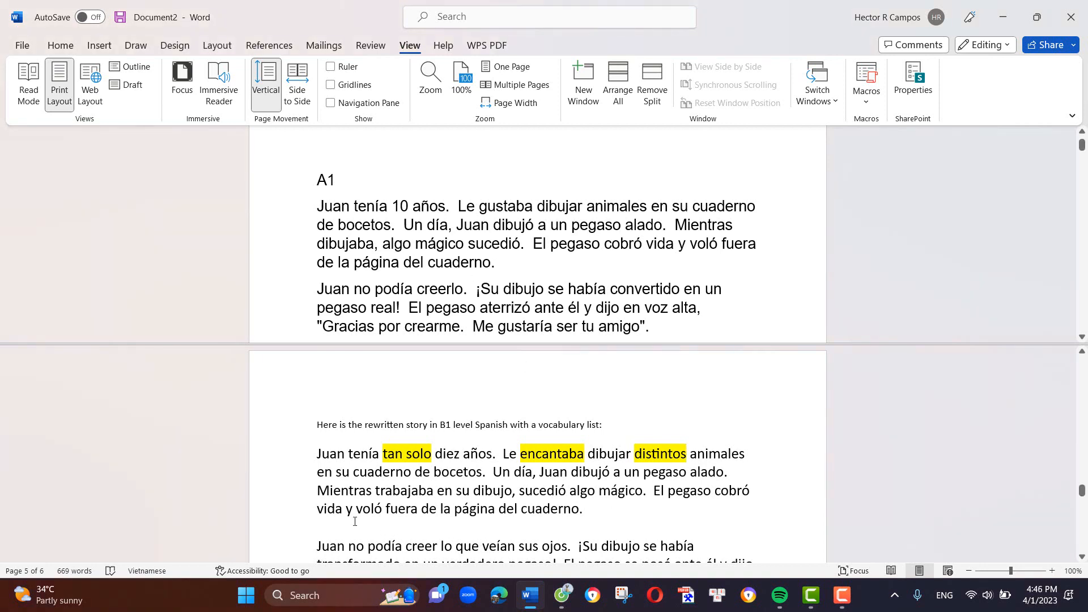
{"action": "left_click_drag", "start_coordinate": [375, 492], "coordinate": [499, 498]}
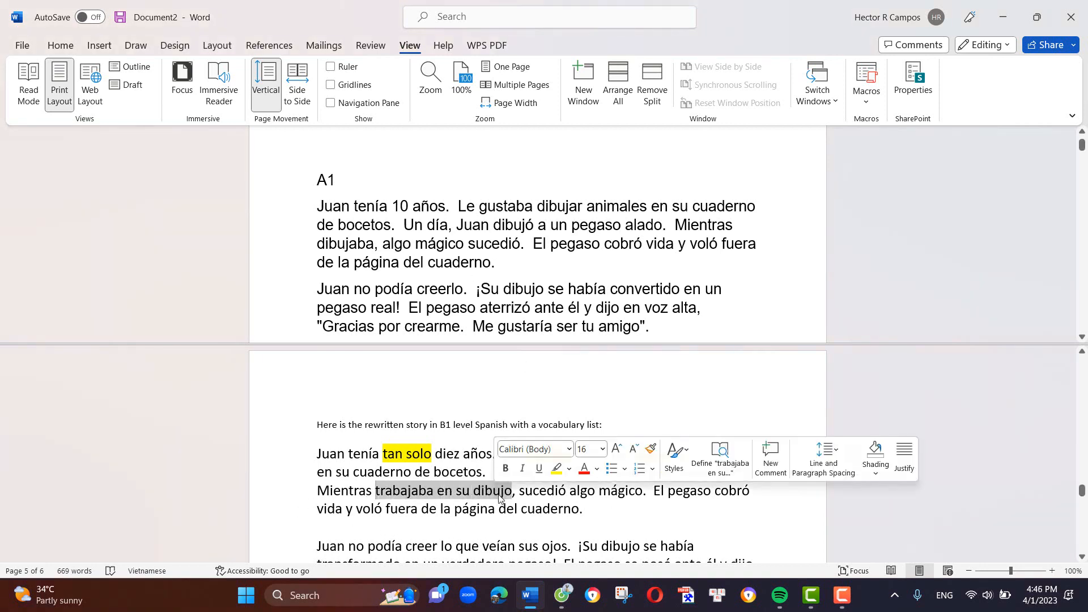
{"action": "left_click", "coordinate": [557, 468]}
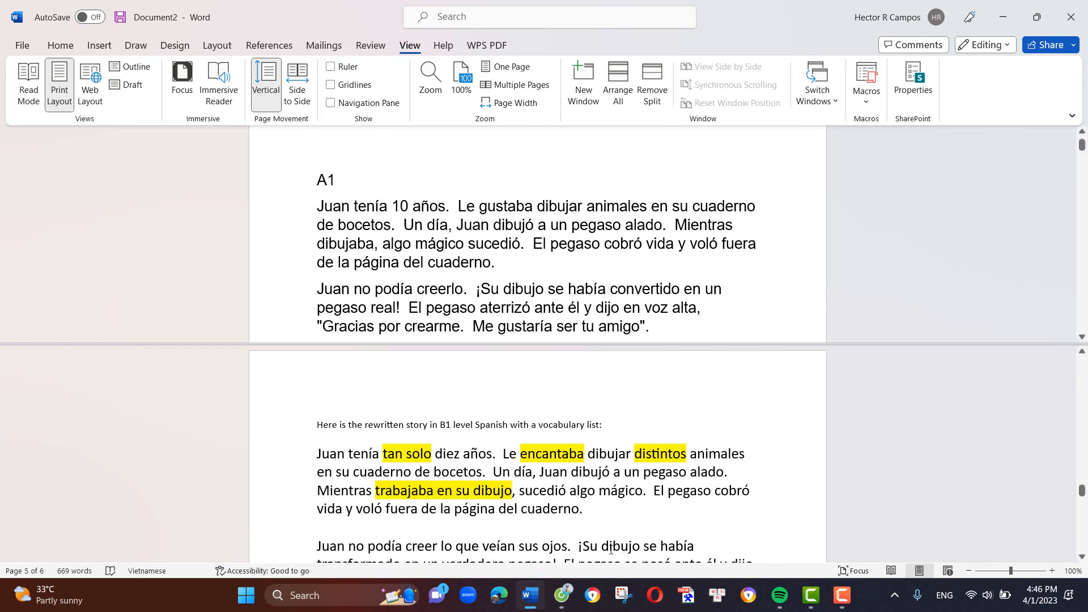
- Examine the rest of the B1 story and its vocabulary list alongside the end of the A1 story and its list
{"action": "scroll", "coordinate": [568, 512], "scroll_direction": "down", "scroll_amount": 4}
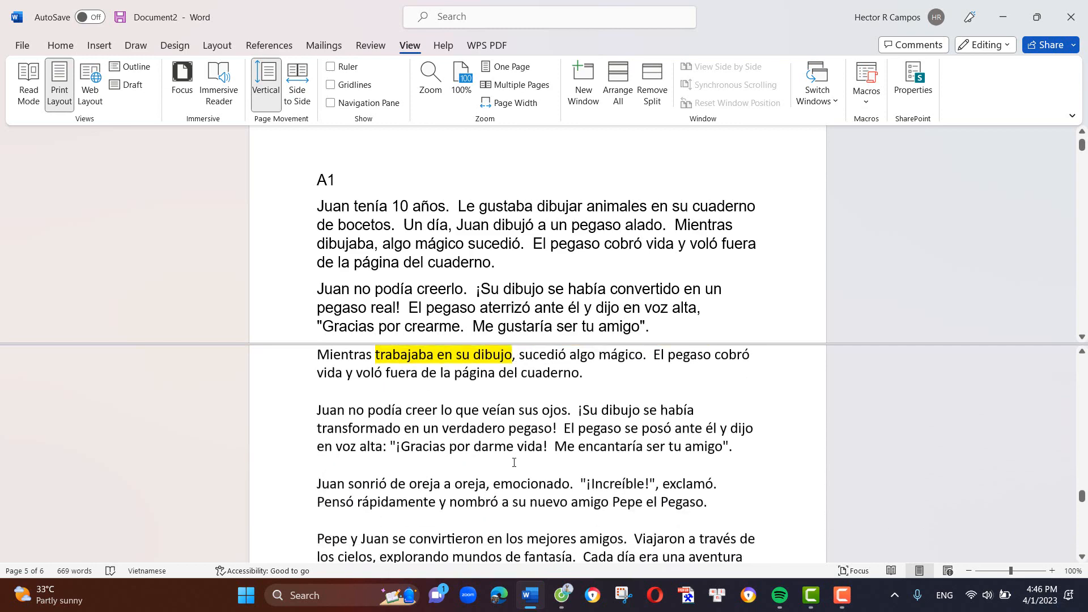
{"action": "scroll", "coordinate": [483, 237], "scroll_direction": "down", "scroll_amount": 10}
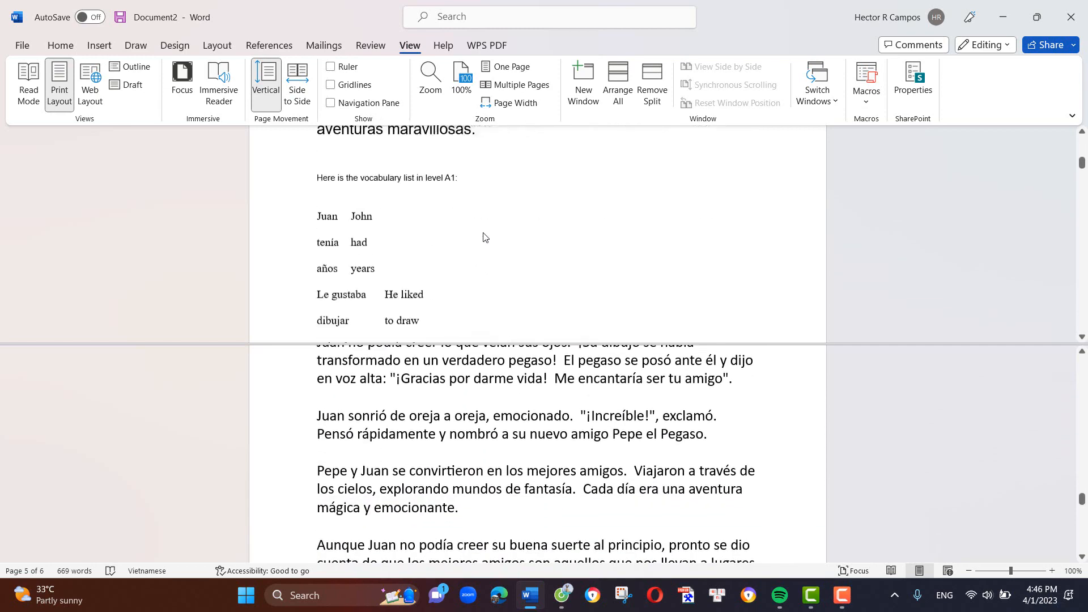
{"action": "scroll", "coordinate": [484, 237], "scroll_direction": "up", "scroll_amount": 1}
{"action": "scroll", "coordinate": [484, 237], "scroll_direction": "up", "scroll_amount": 3}
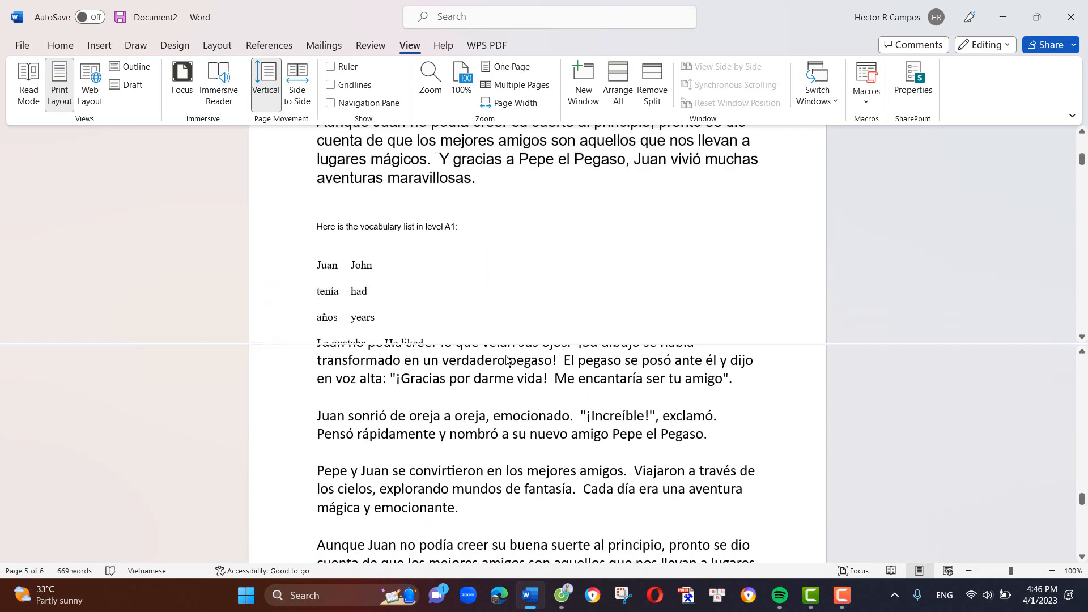
{"action": "scroll", "coordinate": [486, 424], "scroll_direction": "down", "scroll_amount": 5}
{"action": "scroll", "coordinate": [485, 424], "scroll_direction": "down", "scroll_amount": 3}
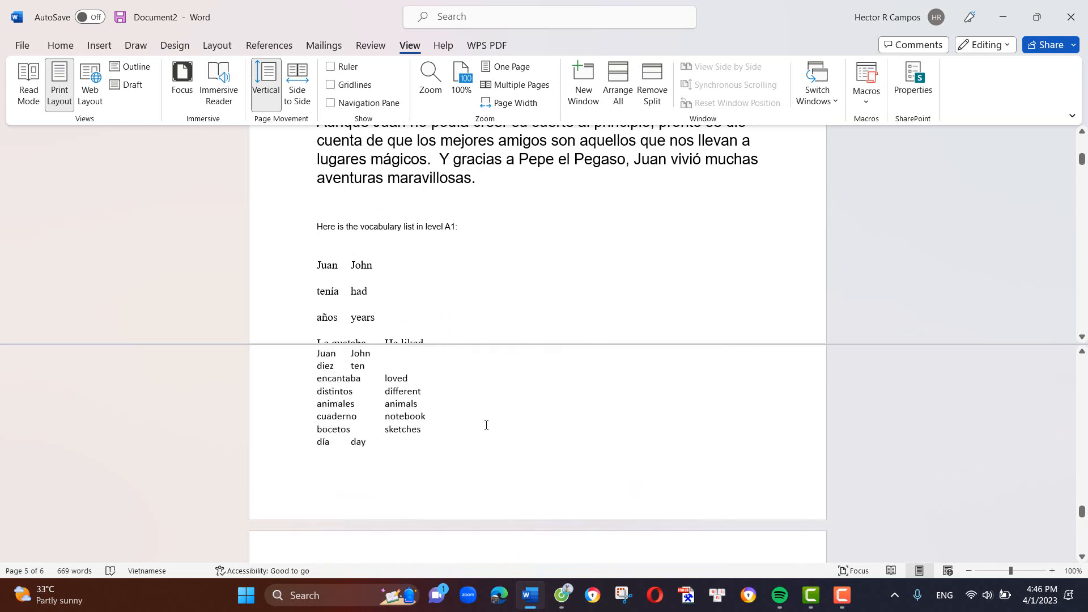
{"action": "scroll", "coordinate": [481, 434], "scroll_direction": "down", "scroll_amount": 10}
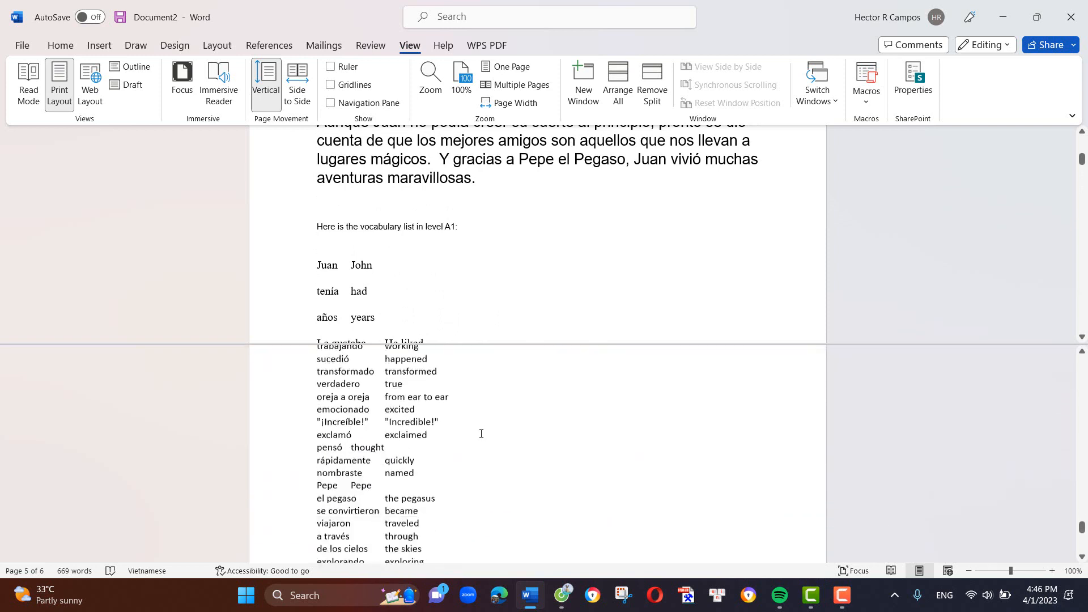
{"action": "scroll", "coordinate": [481, 433], "scroll_direction": "down", "scroll_amount": 3}
{"action": "scroll", "coordinate": [481, 434], "scroll_direction": "up", "scroll_amount": 5}
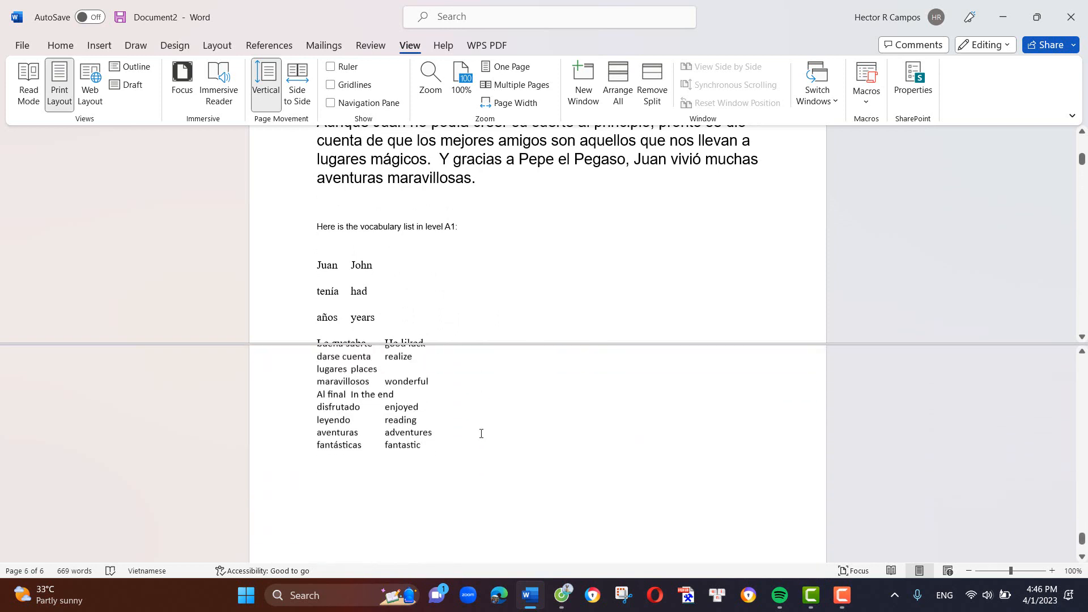
{"action": "scroll", "coordinate": [482, 439], "scroll_direction": "up", "scroll_amount": 2}
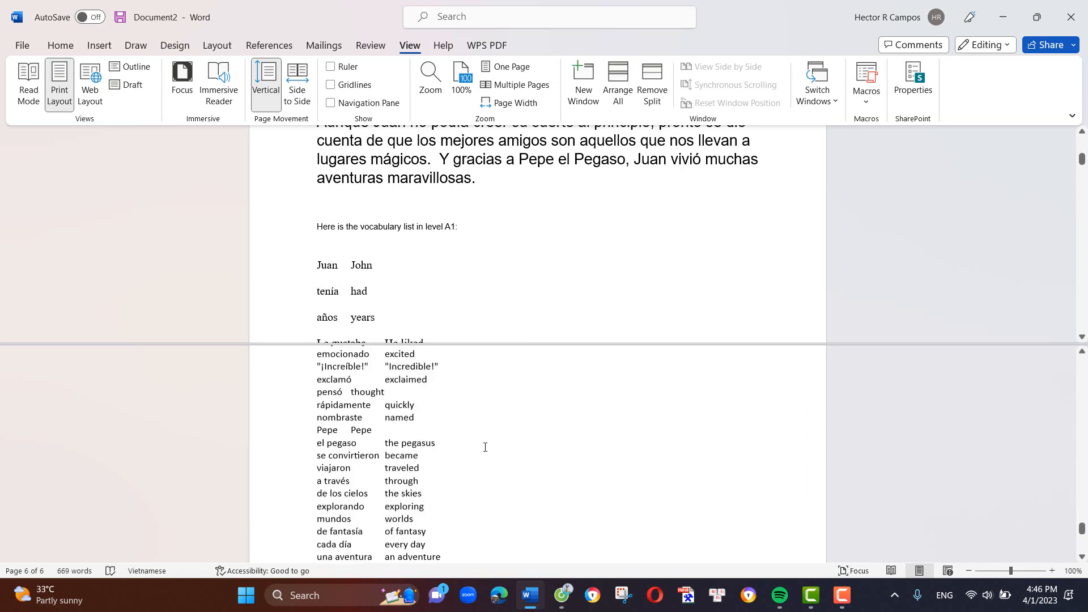
- Switch to Poe and copy the whole earlier prompt that asks for the B1 rewrite and contains the A1 story
{"action": "mouse_move", "coordinate": [562, 603]}
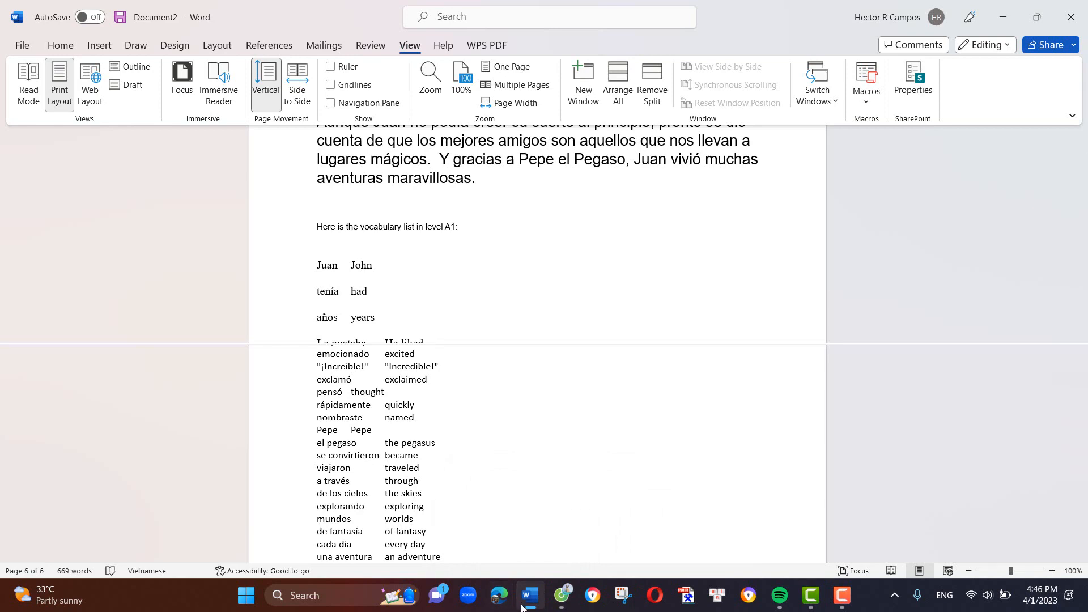
{"action": "mouse_move", "coordinate": [530, 608]}
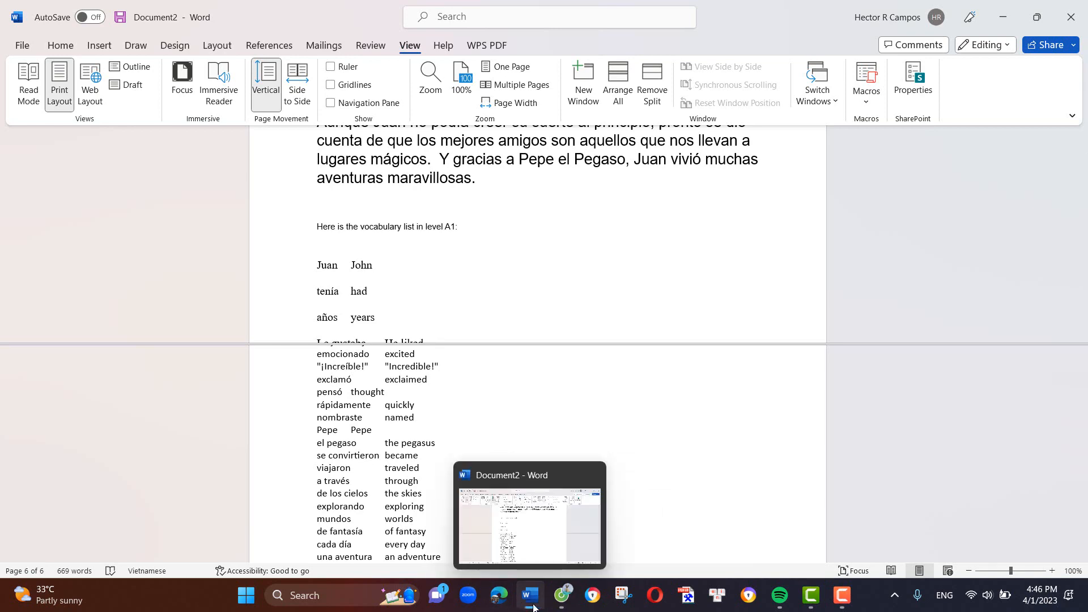
{"action": "left_click", "coordinate": [565, 600]}
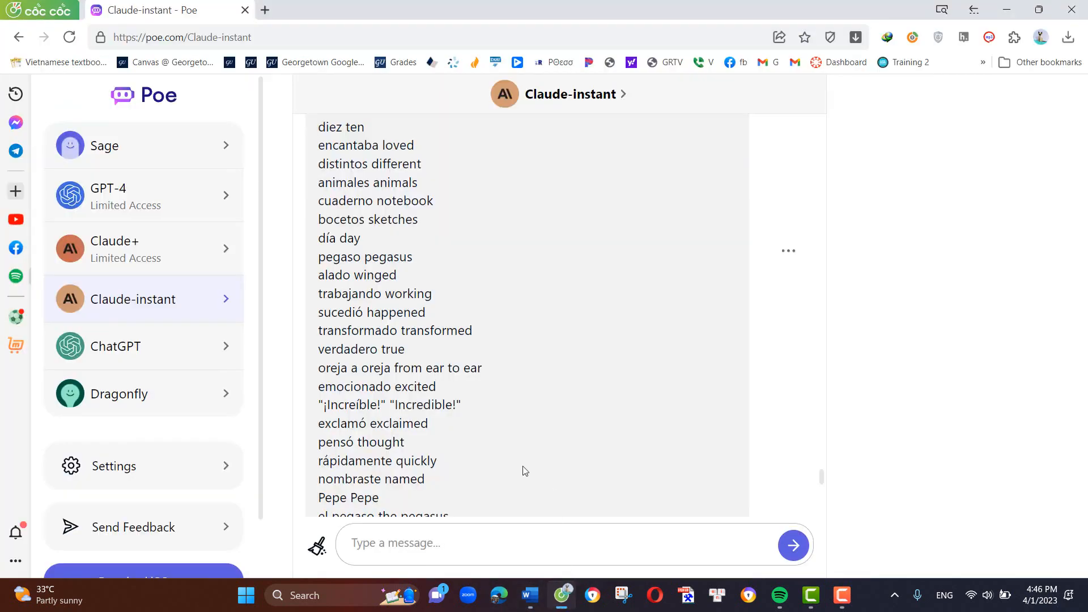
{"action": "scroll", "coordinate": [525, 472], "scroll_direction": "down", "scroll_amount": 8}
{"action": "scroll", "coordinate": [524, 476], "scroll_direction": "up", "scroll_amount": 15}
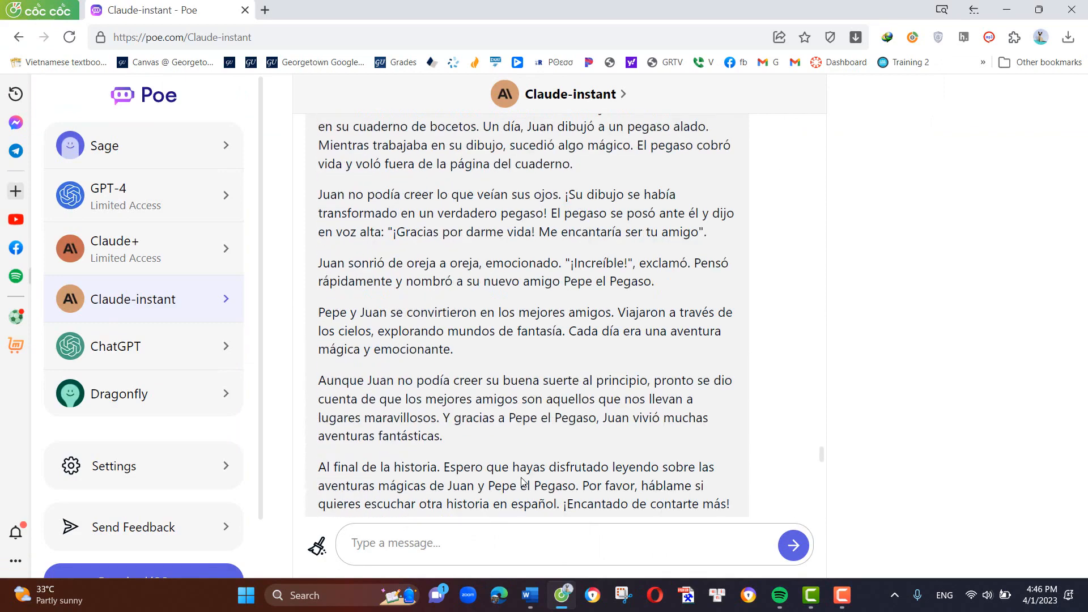
{"action": "scroll", "coordinate": [523, 481], "scroll_direction": "up", "scroll_amount": 5}
{"action": "scroll", "coordinate": [522, 482], "scroll_direction": "up", "scroll_amount": 4}
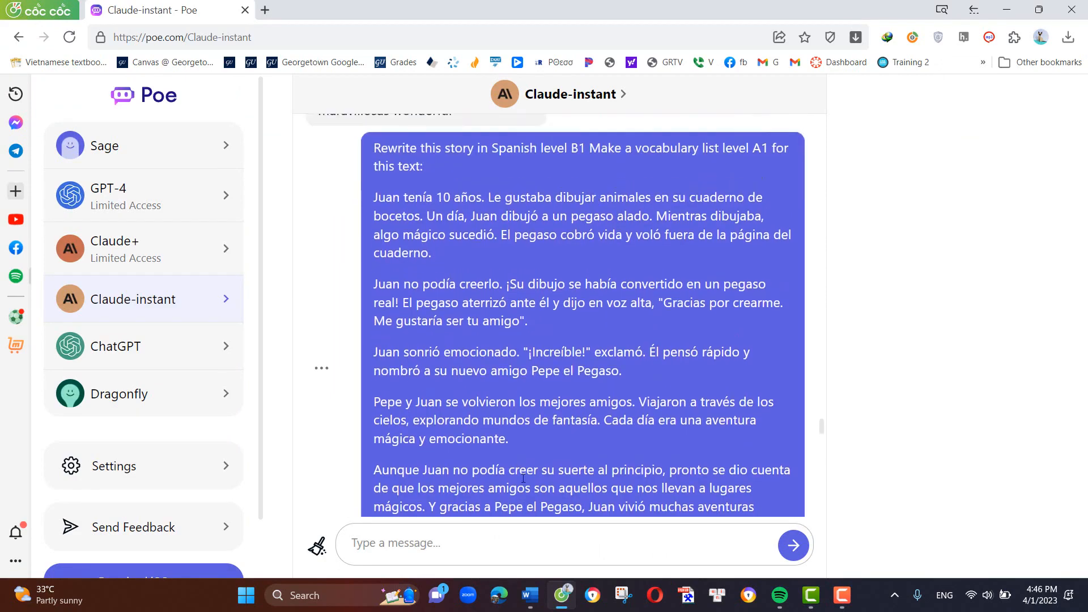
{"action": "scroll", "coordinate": [501, 501], "scroll_direction": "down", "scroll_amount": 1}
{"action": "scroll", "coordinate": [501, 501], "scroll_direction": "down", "scroll_amount": 3}
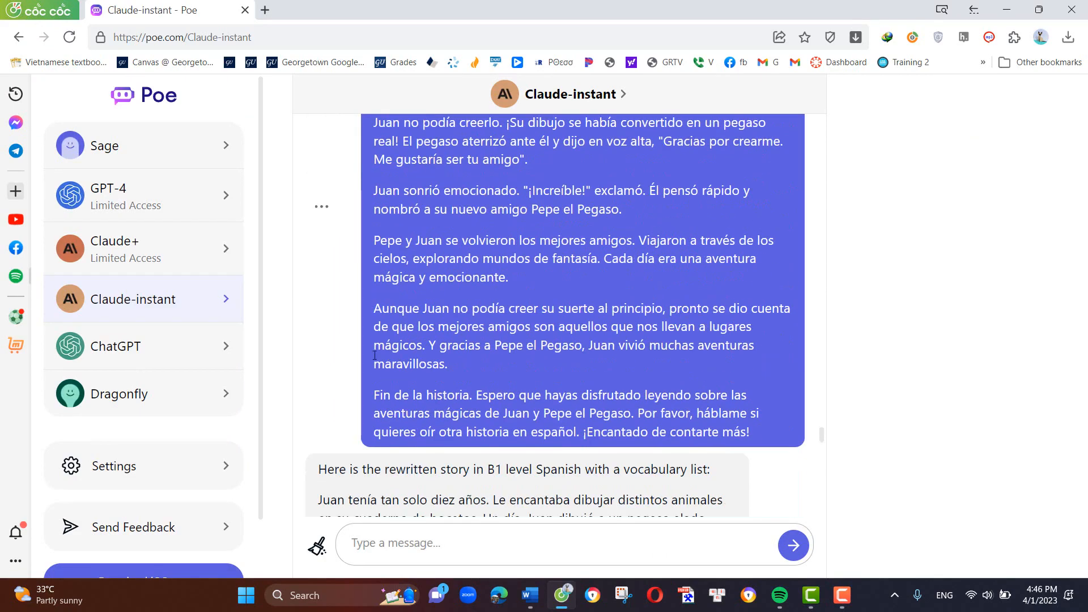
{"action": "left_click", "coordinate": [321, 208]}
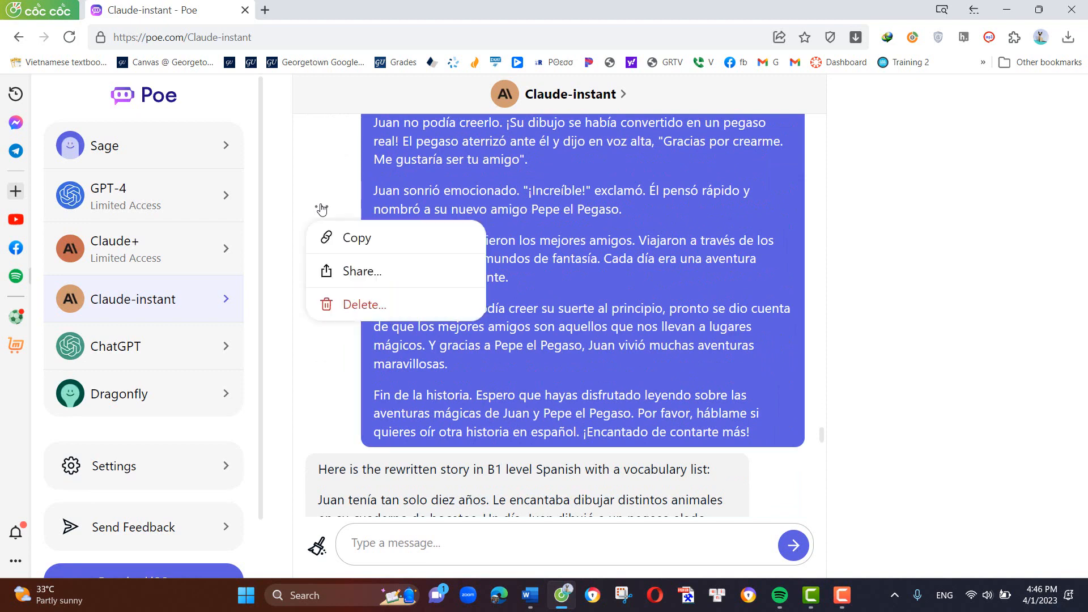
{"action": "left_click", "coordinate": [354, 237]}
- Send the prompt "Write this story in Spanish level C1:" followed by the copied A1 story, without its old B1 and vocabulary instruction
{"action": "left_click", "coordinate": [440, 545]}
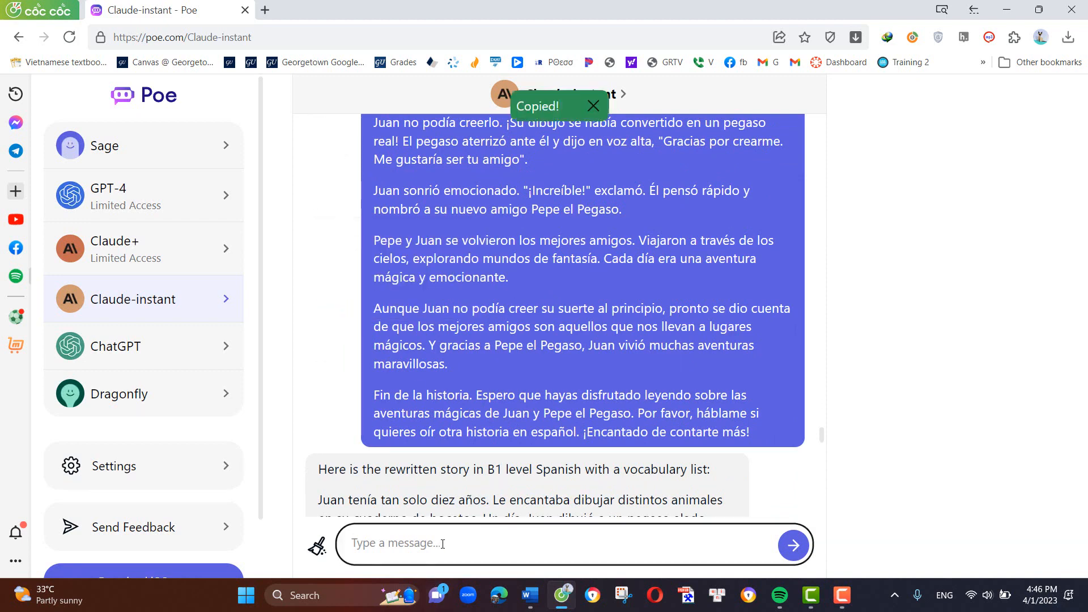
{"action": "type", "text": "Write thi"}
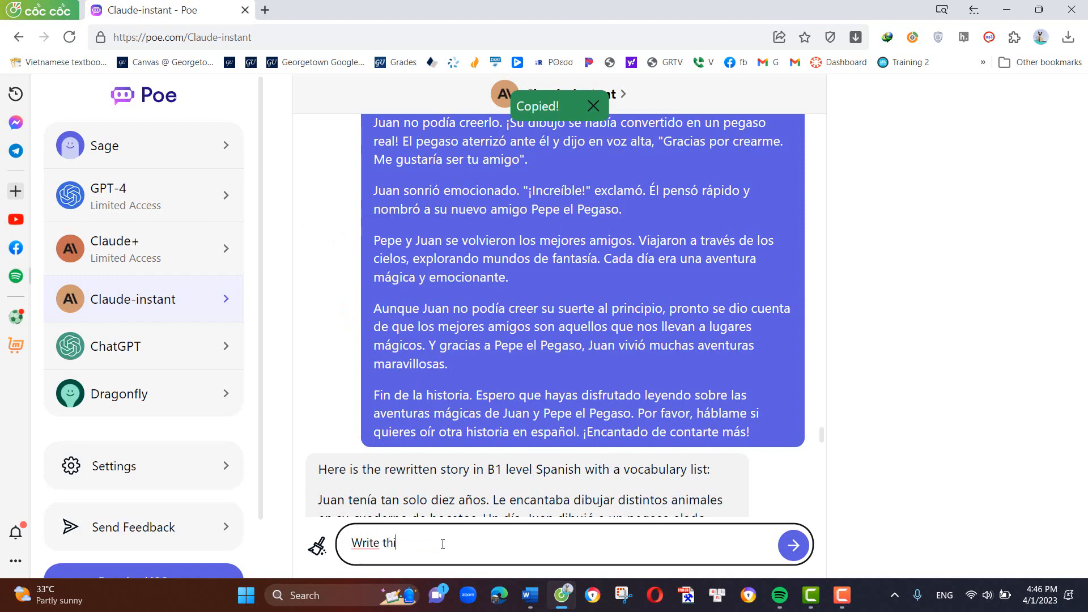
{"action": "type", "text": "s story in Spanish"}
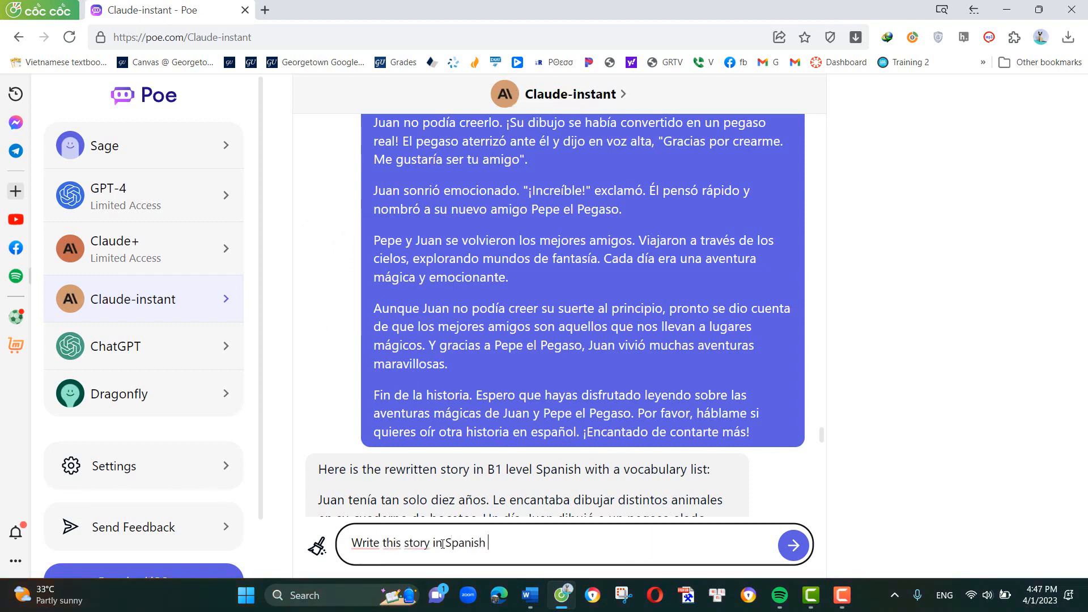
{"action": "type", "text": " level C1"}
{"action": "key", "text": "ctrl+v"}
{"action": "scroll", "coordinate": [435, 556], "scroll_direction": "up", "scroll_amount": 15}
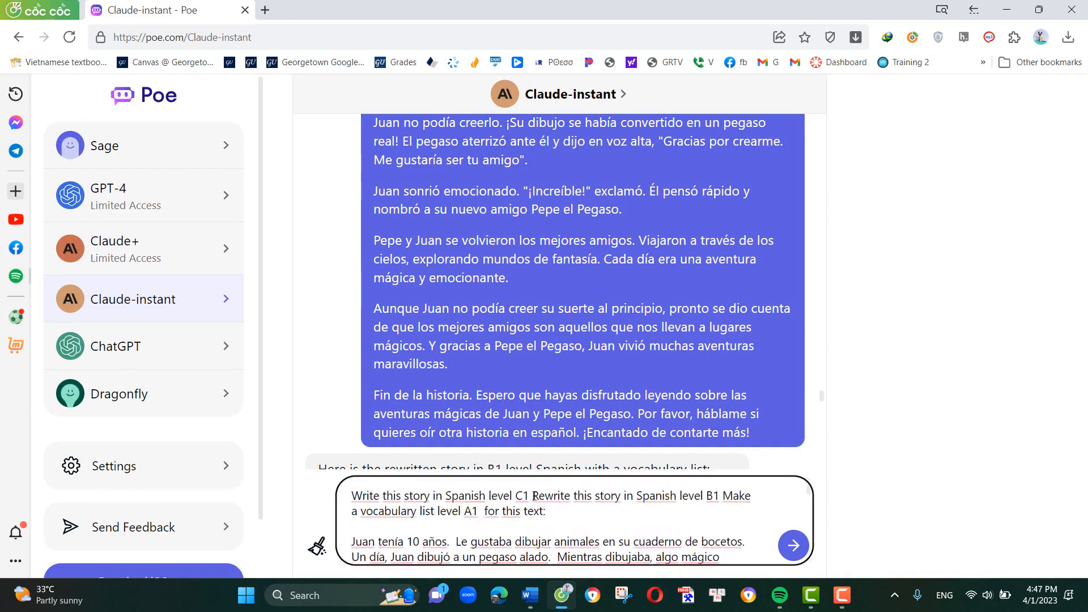
{"action": "left_click_drag", "start_coordinate": [534, 496], "coordinate": [539, 509]}
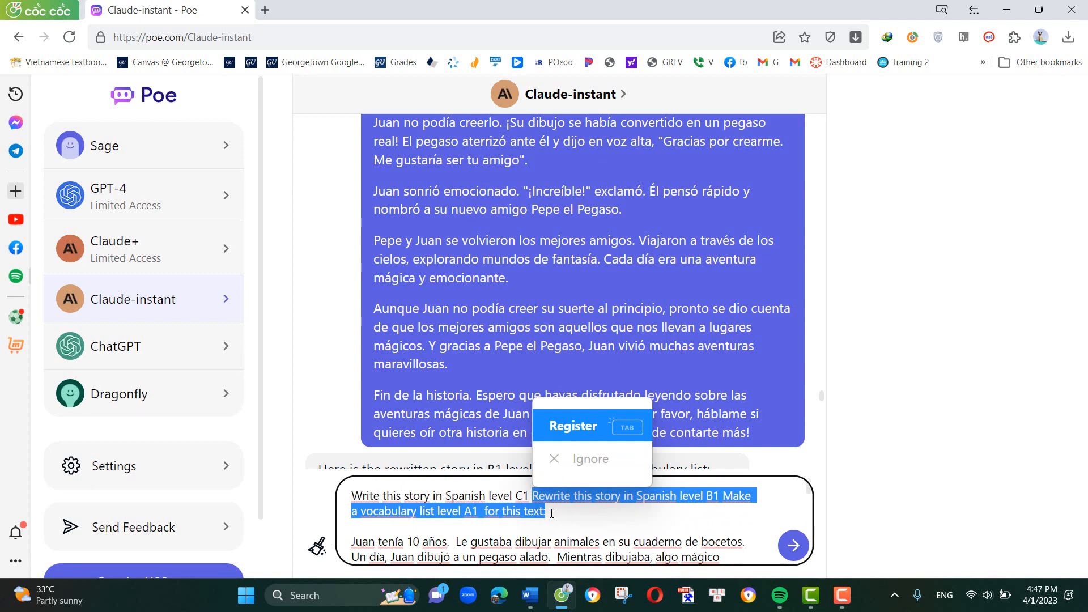
{"action": "key", "text": "BackSpace"}
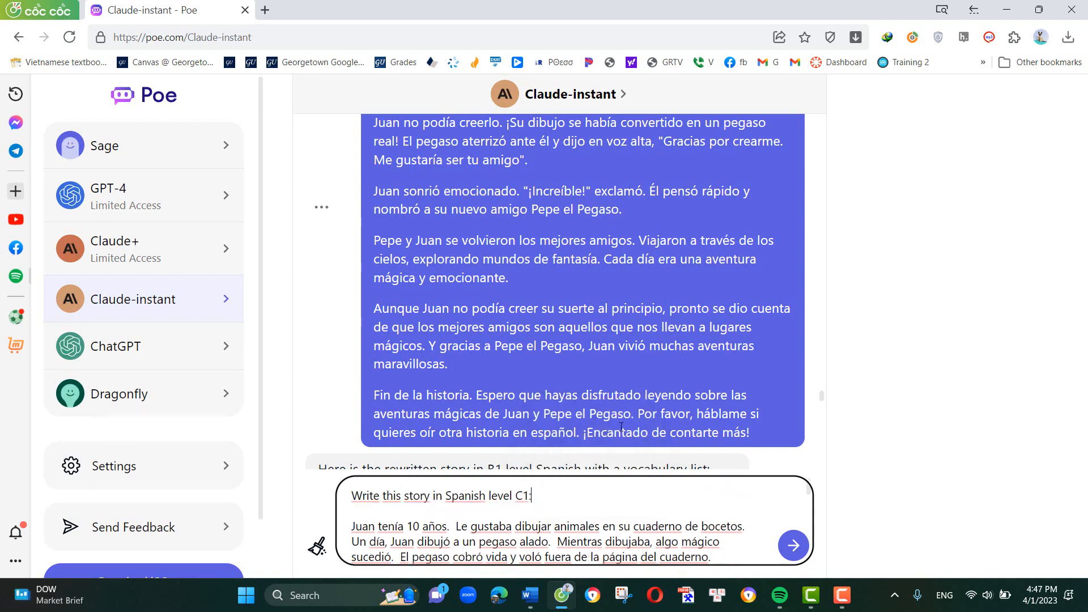
{"action": "left_click", "coordinate": [792, 549]}
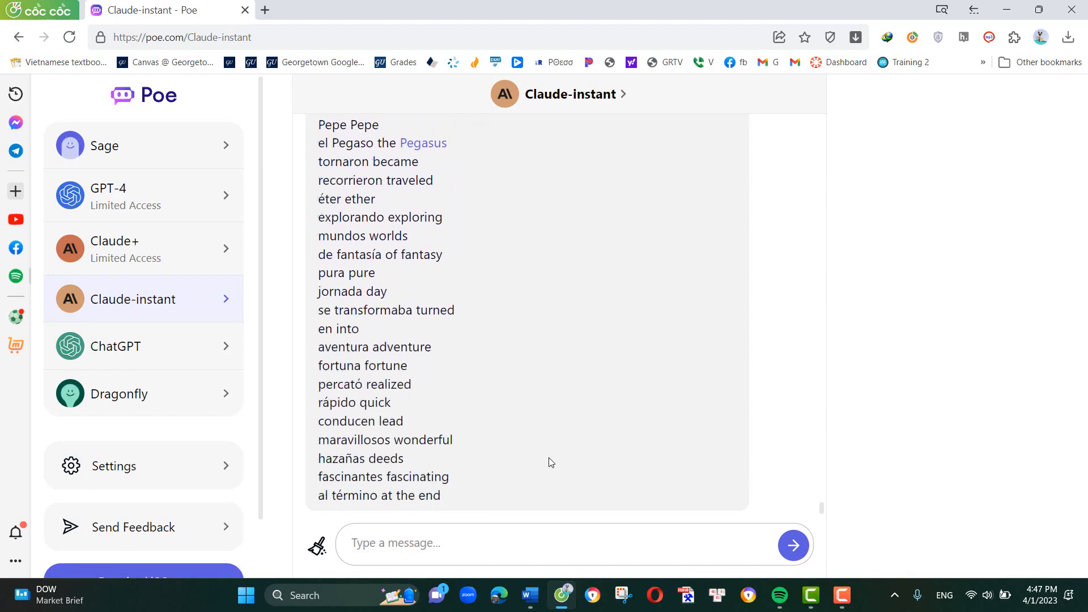
- Copy Claude-instant's full reply with the C1 story and its vocabulary list
{"action": "scroll", "coordinate": [571, 303], "scroll_direction": "up", "scroll_amount": 15}
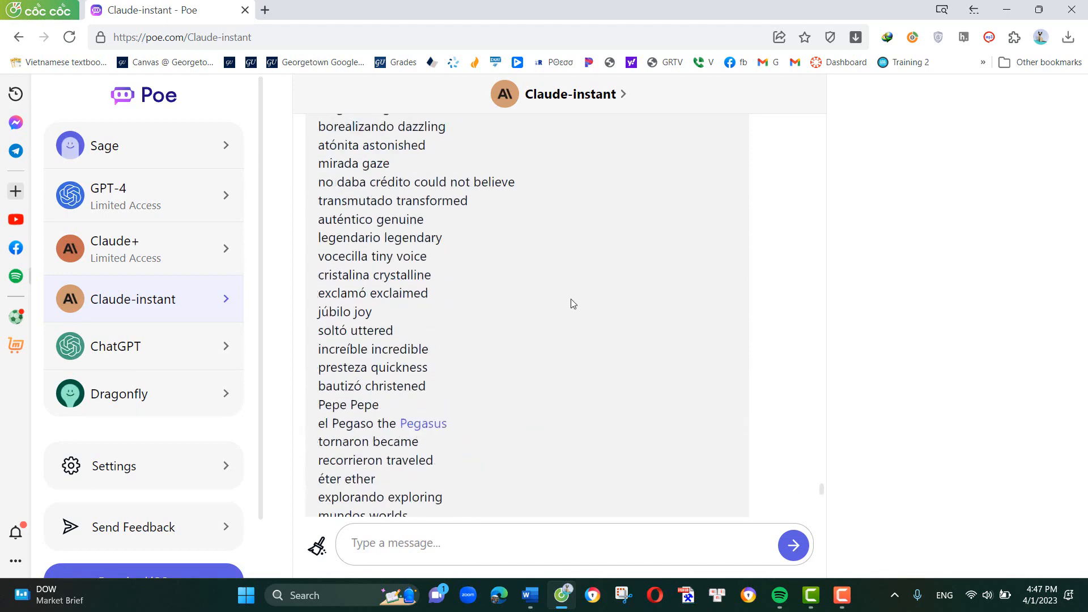
{"action": "left_click", "coordinate": [789, 452]}
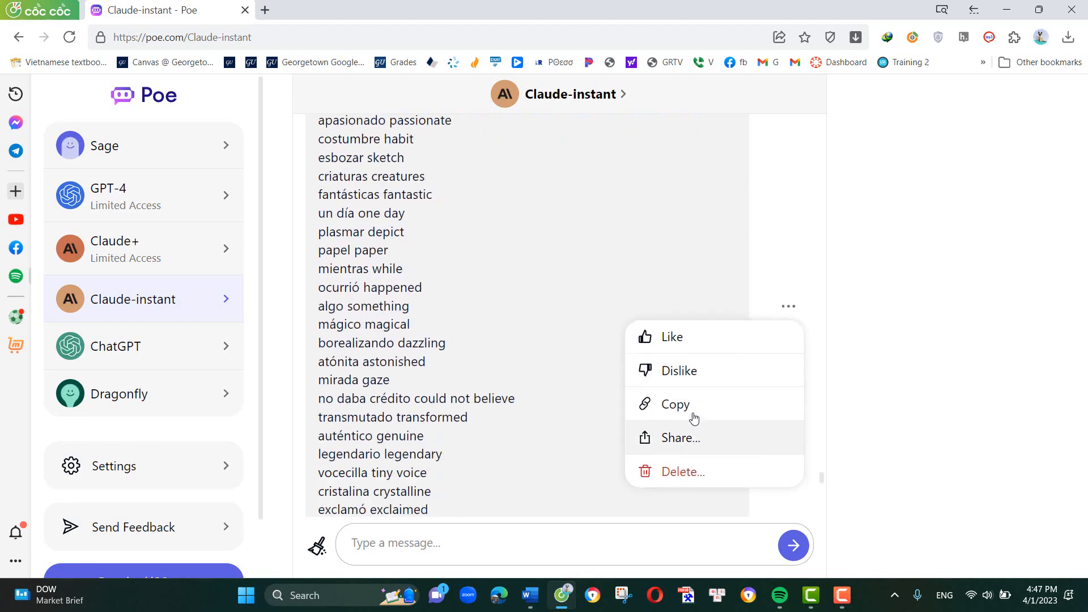
{"action": "left_click", "coordinate": [691, 412]}
- Switch to Word and paste the copied C1 reply on a new page after the B1 vocabulary list
{"action": "left_click", "coordinate": [530, 595]}
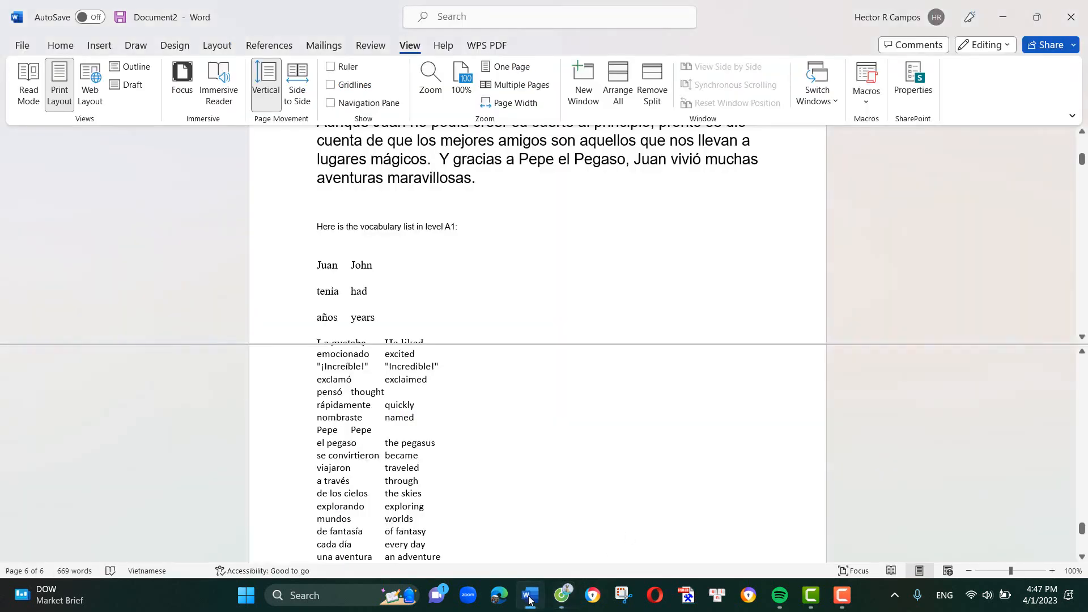
{"action": "scroll", "coordinate": [484, 472], "scroll_direction": "down", "scroll_amount": 7}
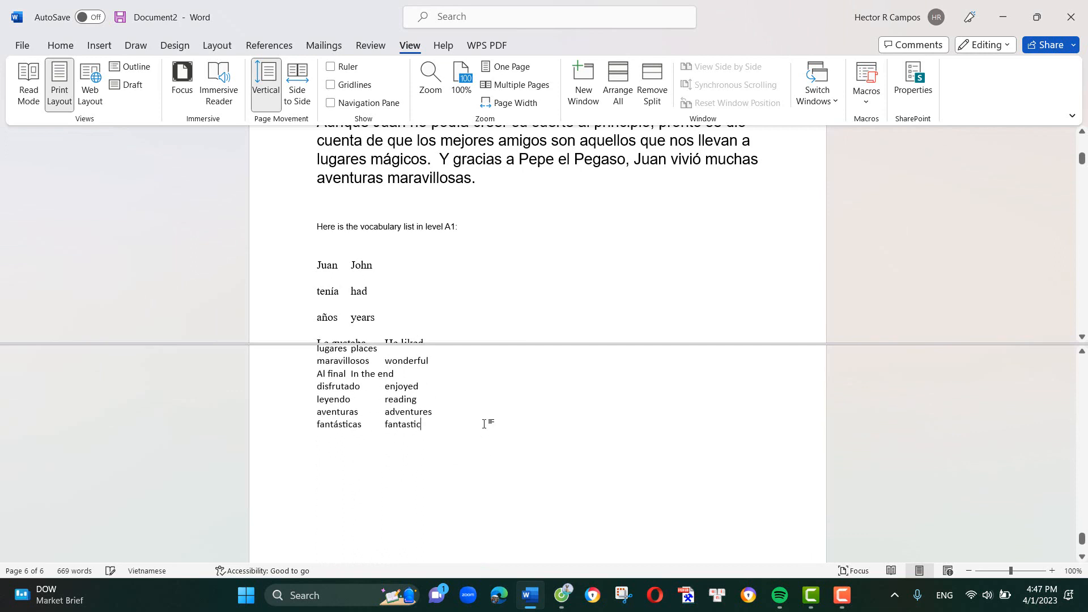
{"action": "scroll", "coordinate": [485, 423], "scroll_direction": "down", "scroll_amount": 5}
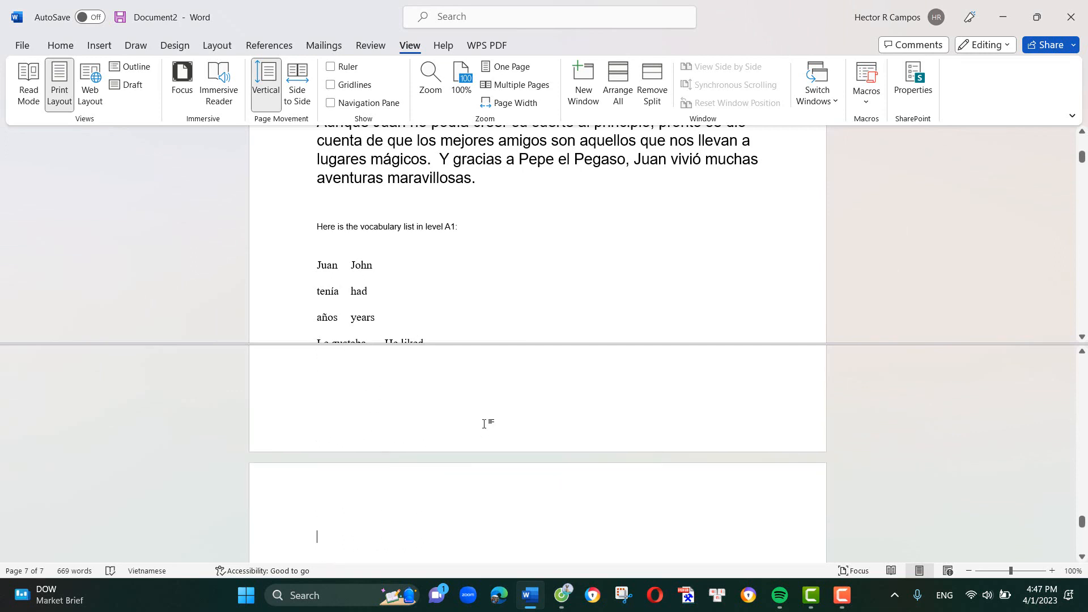
{"action": "key", "text": "ctrl+v"}
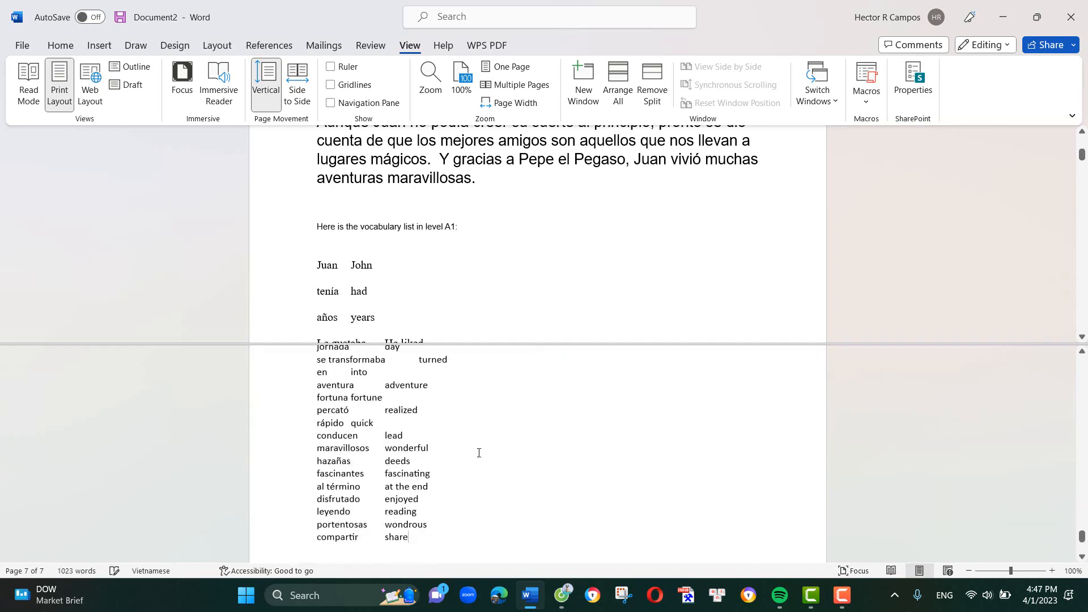
- Set the C1 story's paragraphs, from "Juan, un niño de diez años" to "¡Encantado de compartir más!", to font size 16
{"action": "scroll", "coordinate": [433, 517], "scroll_direction": "up", "scroll_amount": 15}
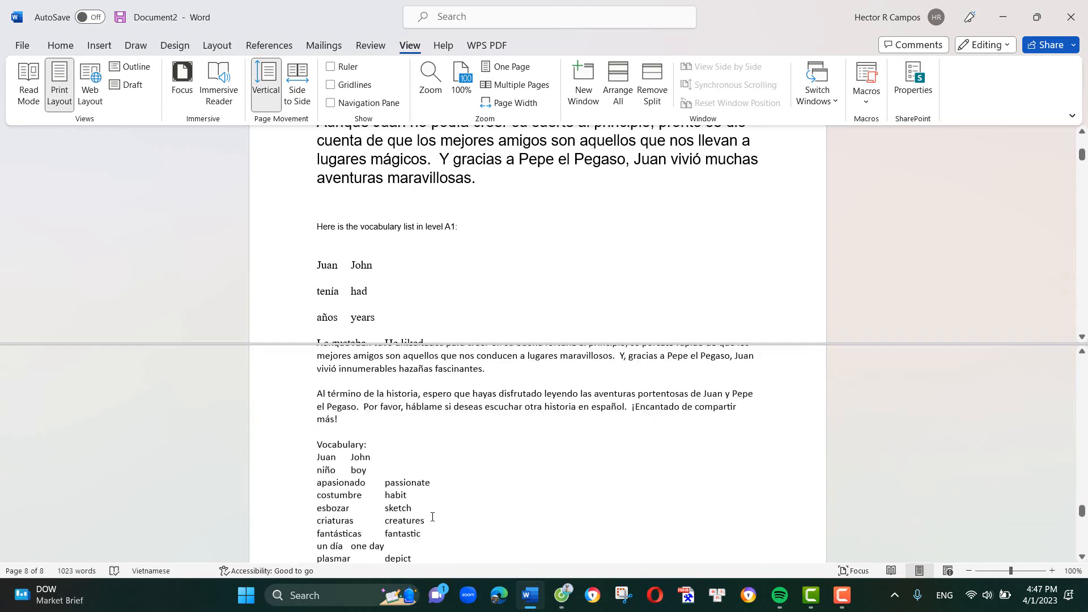
{"action": "scroll", "coordinate": [432, 516], "scroll_direction": "down", "scroll_amount": 3}
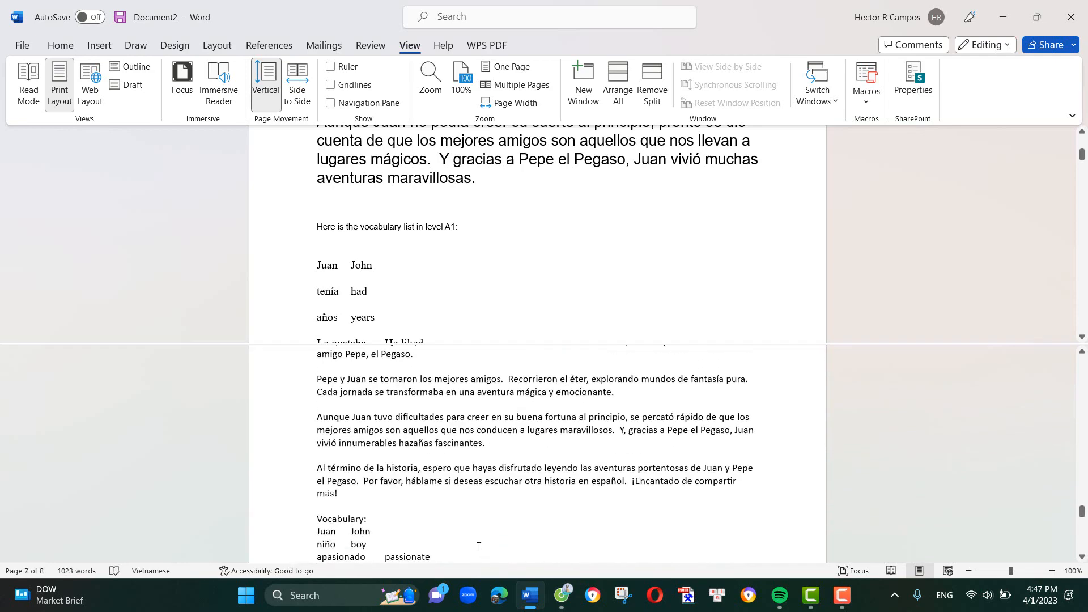
{"action": "left_click_drag", "start_coordinate": [353, 494], "coordinate": [318, 479]}
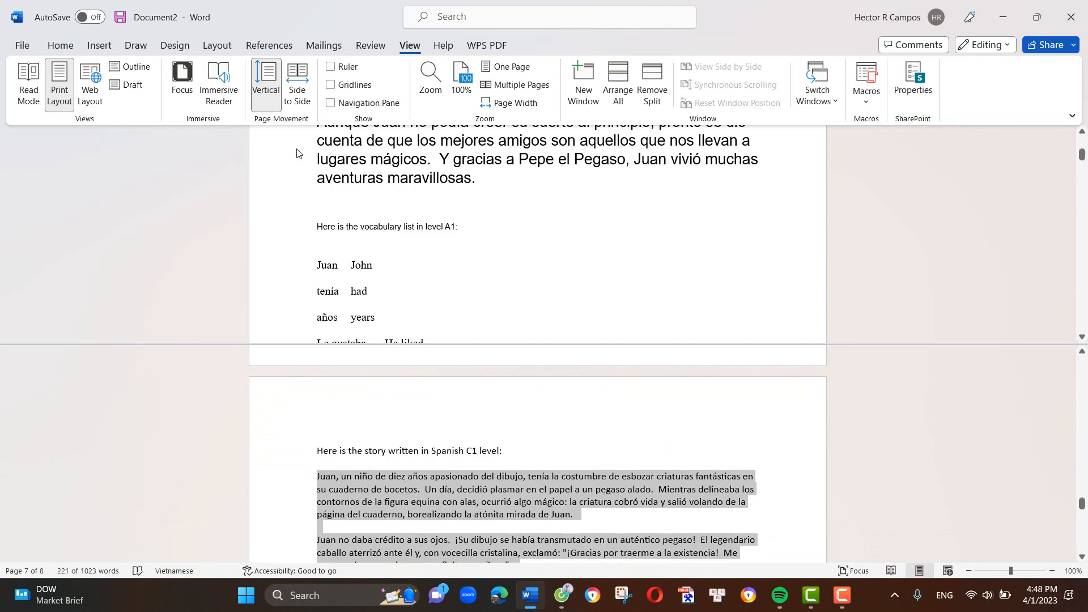
{"action": "left_click", "coordinate": [61, 45]}
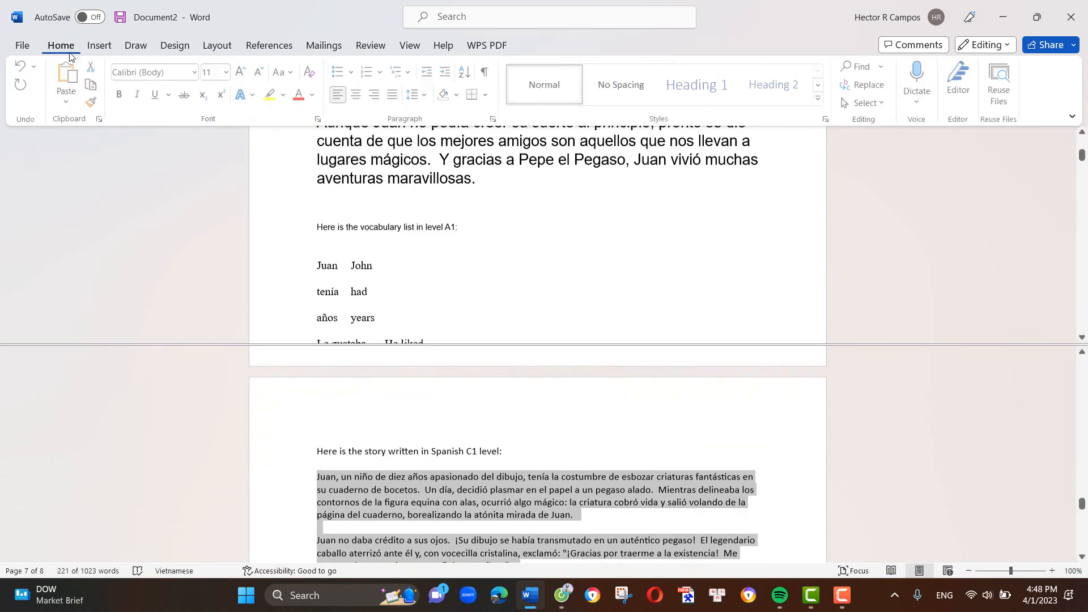
{"action": "left_click", "coordinate": [228, 72]}
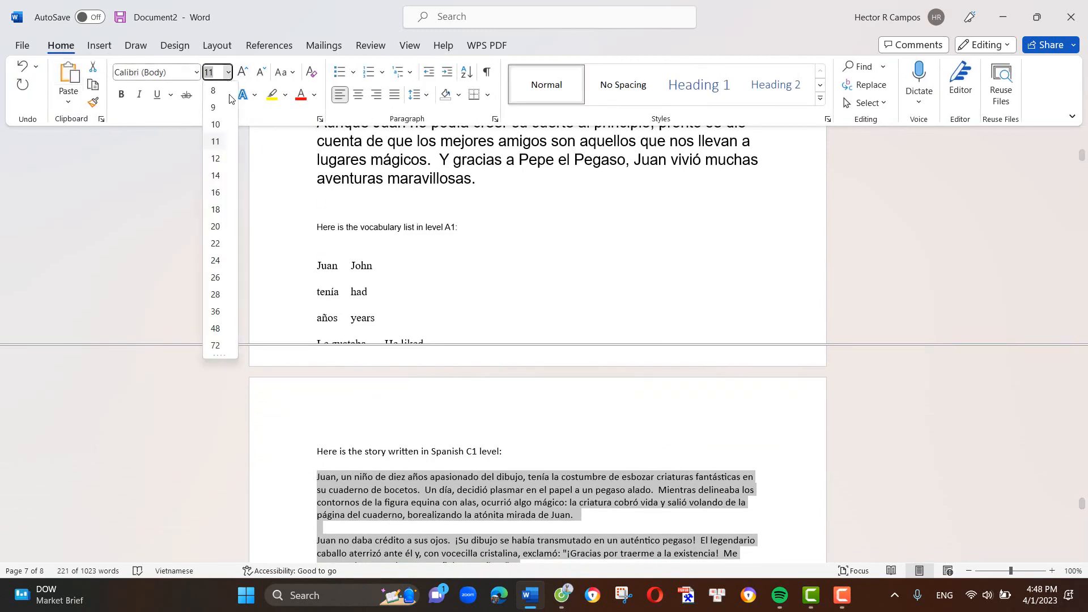
{"action": "left_click", "coordinate": [216, 193]}
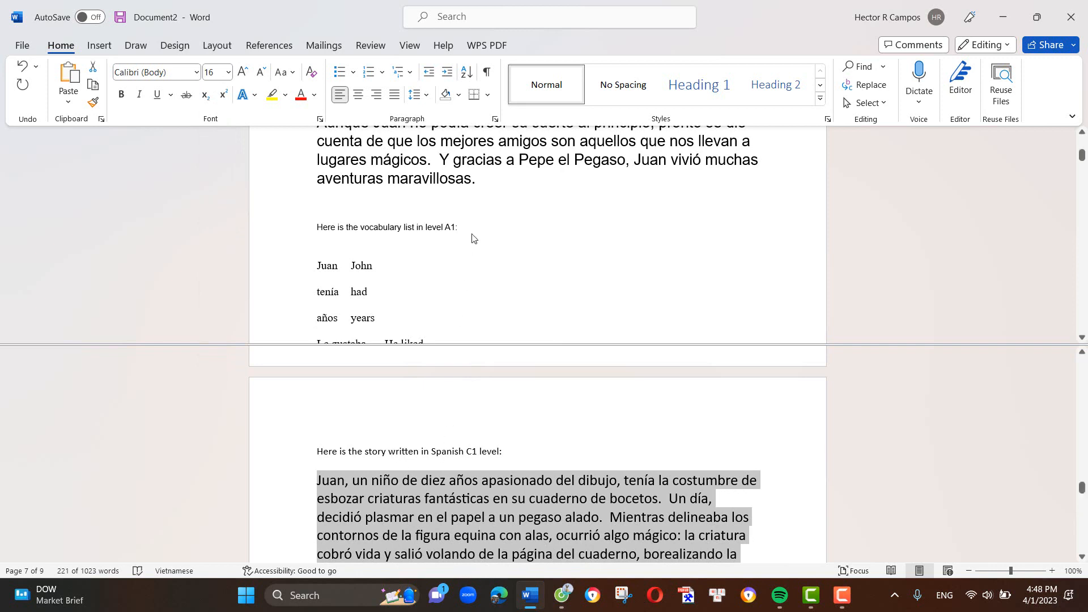
- Show the opening paragraphs of the B1 story and of the C1 story in the two split views to compare their wording
{"action": "scroll", "coordinate": [468, 237], "scroll_direction": "down", "scroll_amount": 3}
{"action": "scroll", "coordinate": [468, 237], "scroll_direction": "down", "scroll_amount": 5}
{"action": "scroll", "coordinate": [434, 224], "scroll_direction": "down", "scroll_amount": 15}
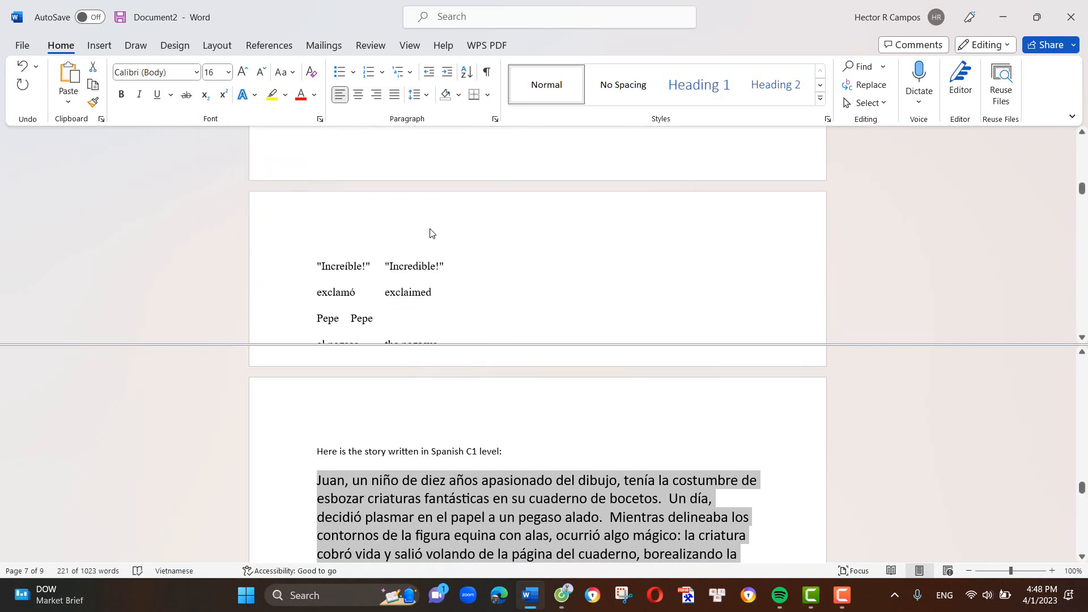
{"action": "scroll", "coordinate": [420, 232], "scroll_direction": "down", "scroll_amount": 10}
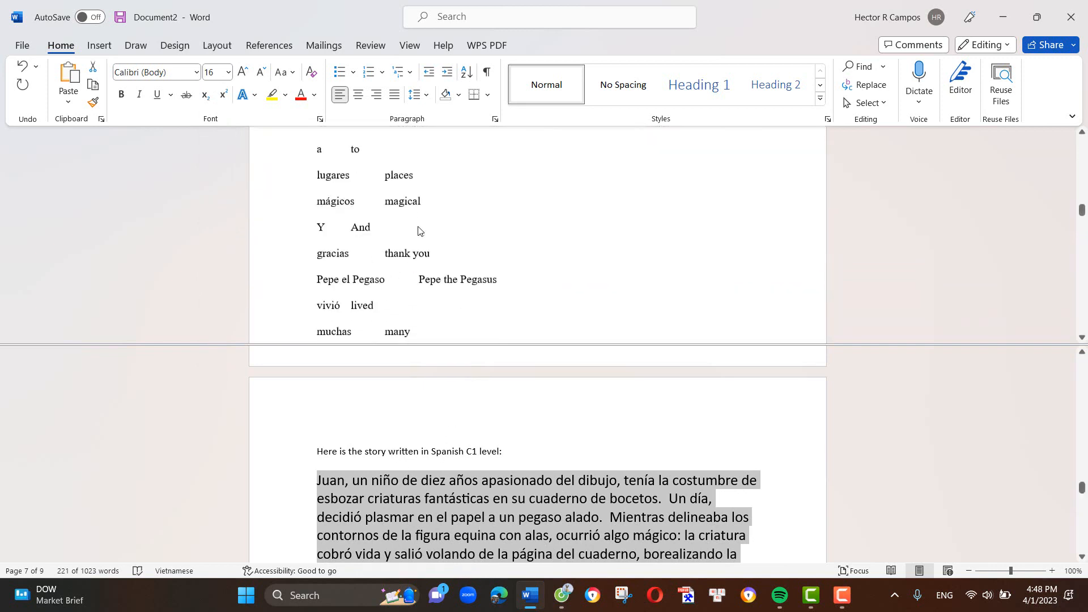
{"action": "scroll", "coordinate": [419, 229], "scroll_direction": "down", "scroll_amount": 1}
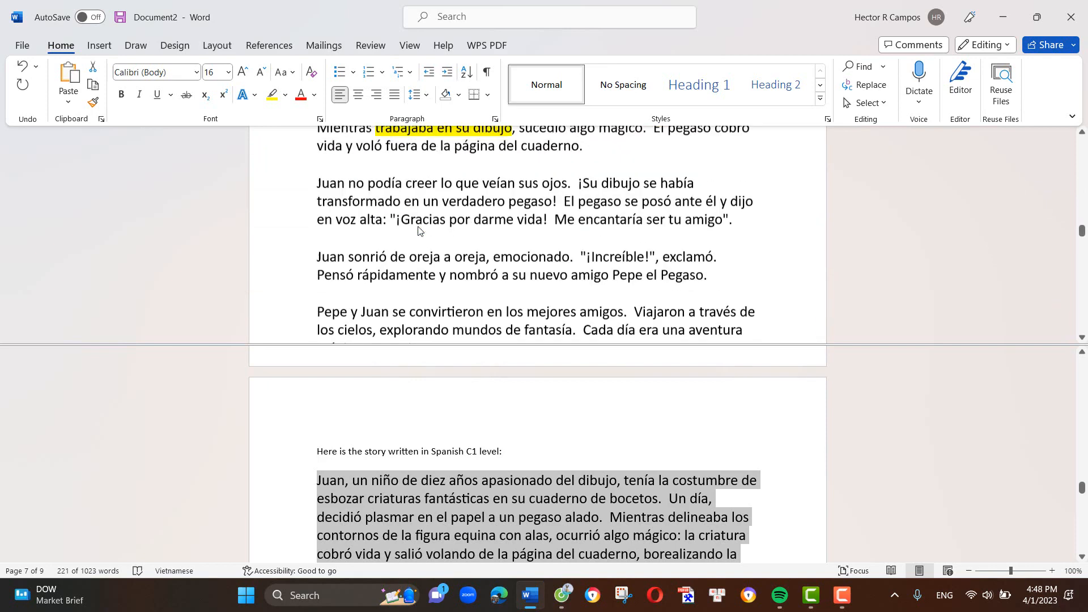
{"action": "scroll", "coordinate": [419, 230], "scroll_direction": "up", "scroll_amount": 2}
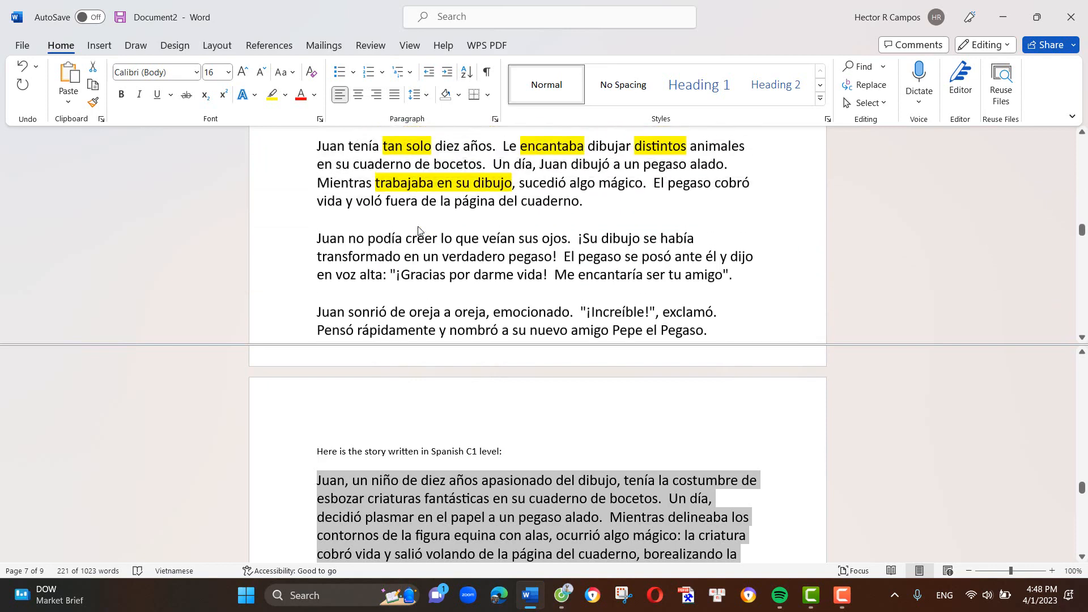
{"action": "left_click", "coordinate": [380, 519]}
{"action": "scroll", "coordinate": [379, 509], "scroll_direction": "down", "scroll_amount": 2}
{"action": "scroll", "coordinate": [374, 510], "scroll_direction": "down", "scroll_amount": 1}
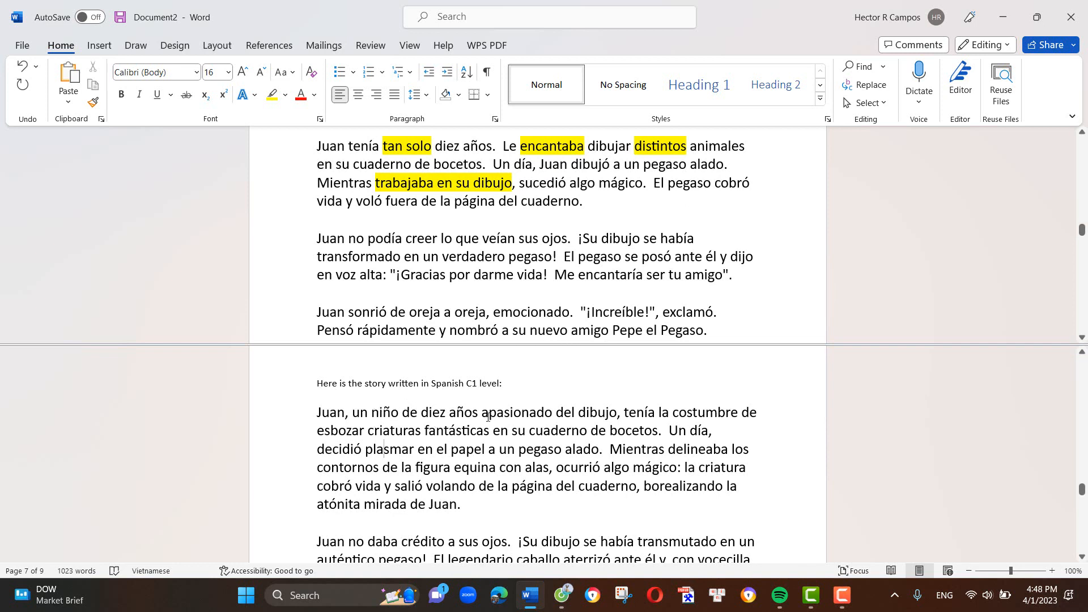
- Highlight "apasionado del dibujo" and "tenía la costumbre" in yellow in the C1 story's first sentence
{"action": "left_click_drag", "start_coordinate": [481, 414], "coordinate": [619, 415]}
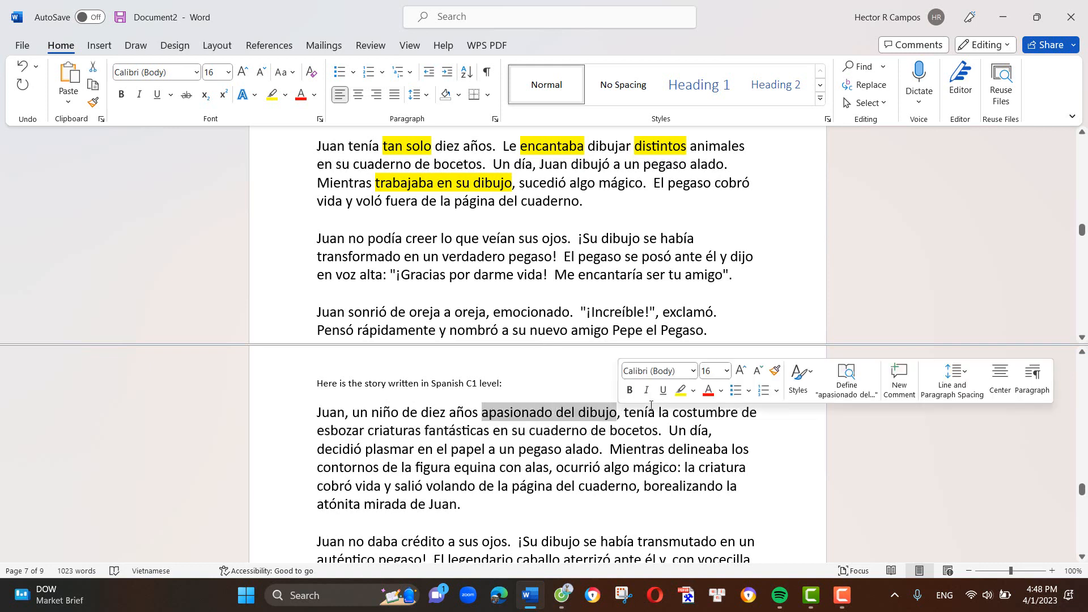
{"action": "left_click", "coordinate": [681, 393]}
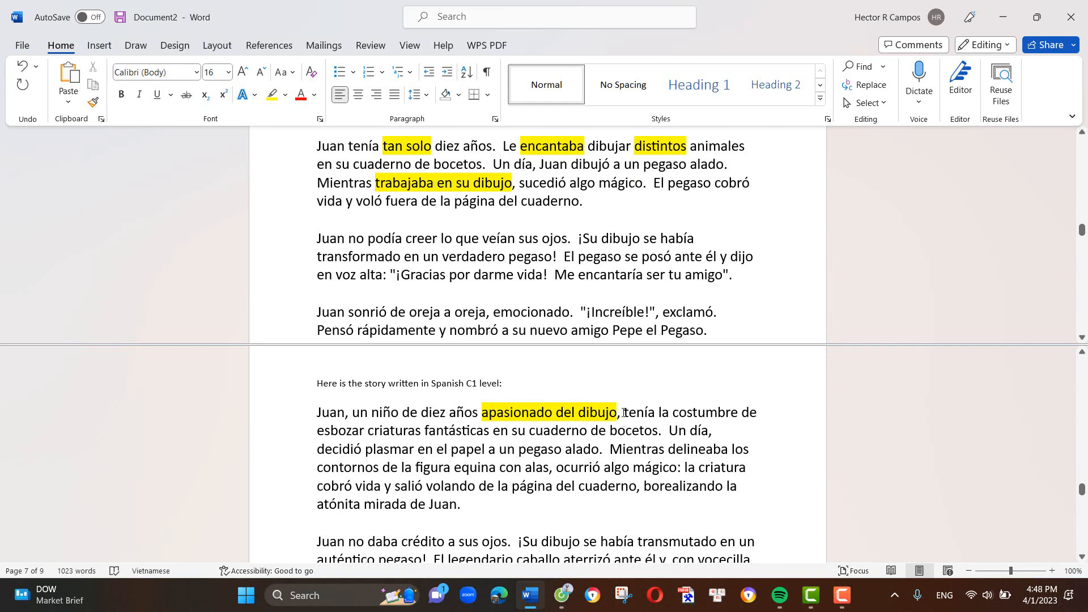
{"action": "left_click_drag", "start_coordinate": [639, 414], "coordinate": [717, 412]}
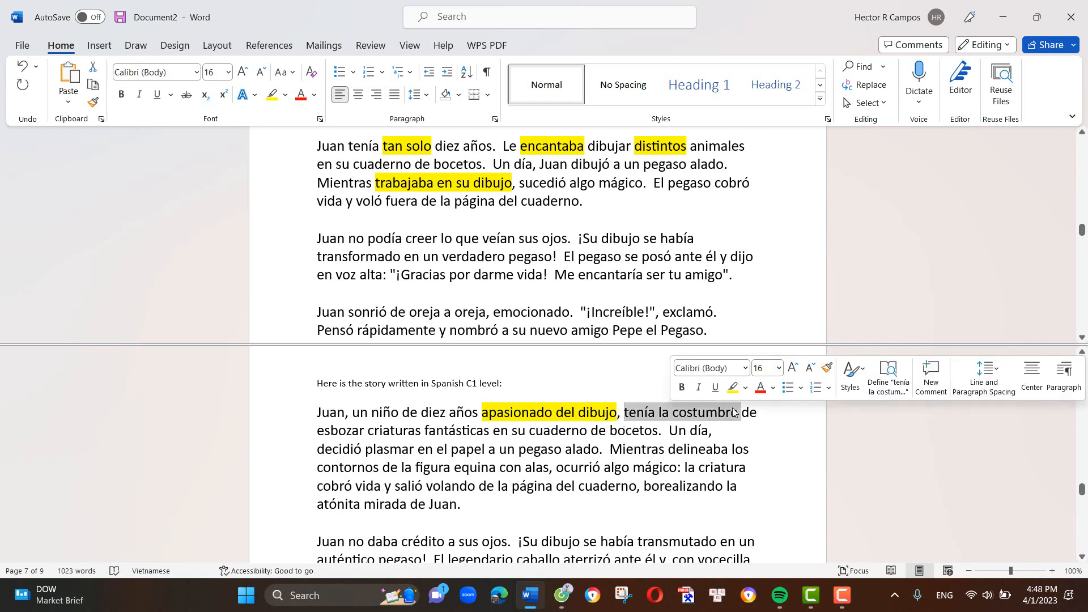
{"action": "left_click", "coordinate": [739, 387]}
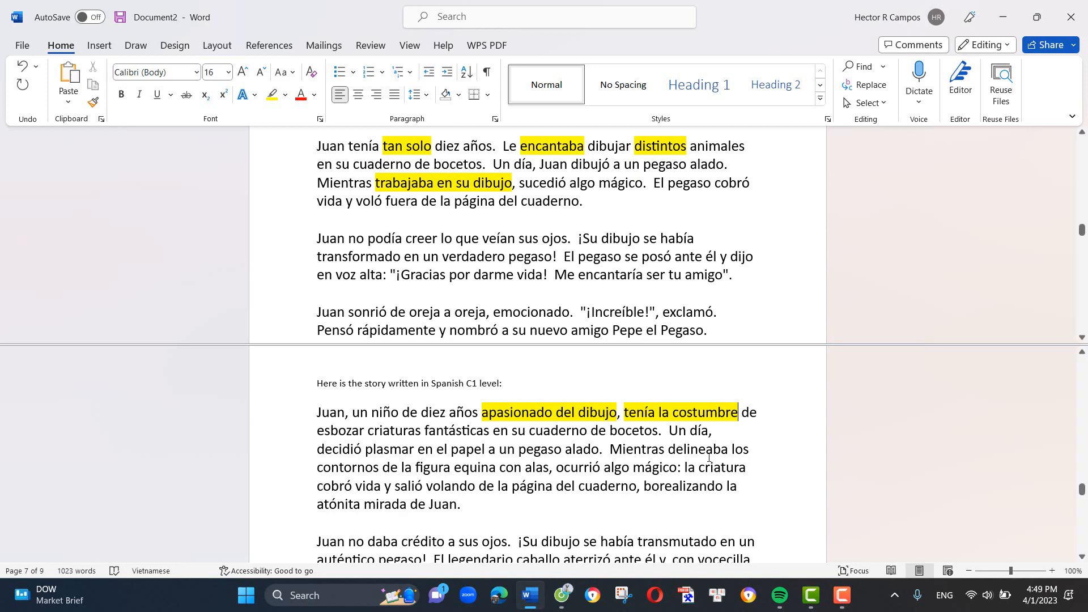
- Copy the whole A1 story, from "Juan tenía 10 años" to "aventuras maravillosas"
{"action": "scroll", "coordinate": [567, 470], "scroll_direction": "up", "scroll_amount": 3}
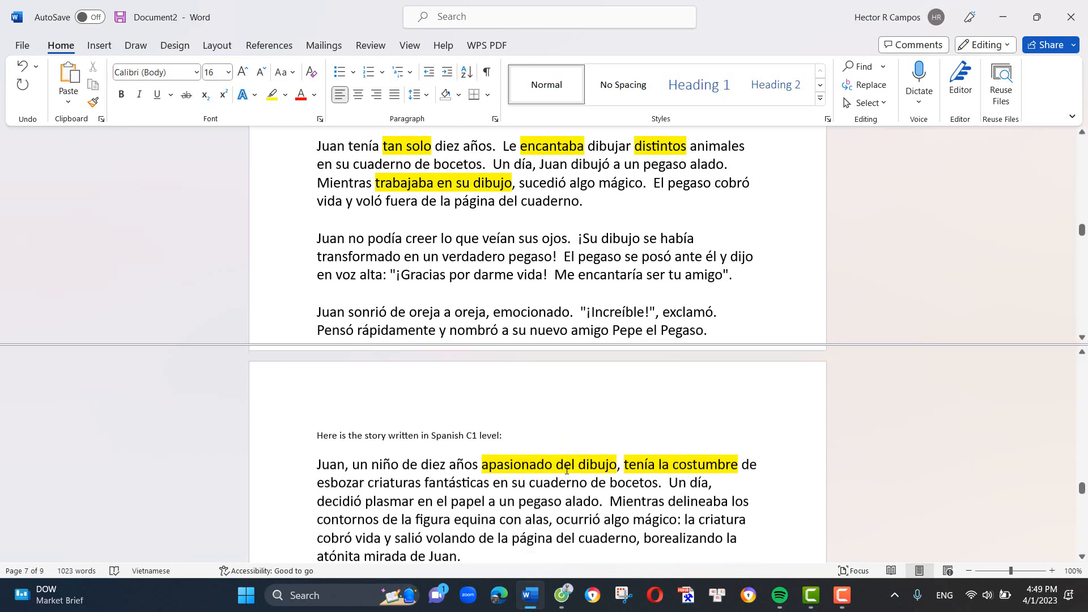
{"action": "scroll", "coordinate": [582, 363], "scroll_direction": "up", "scroll_amount": 2}
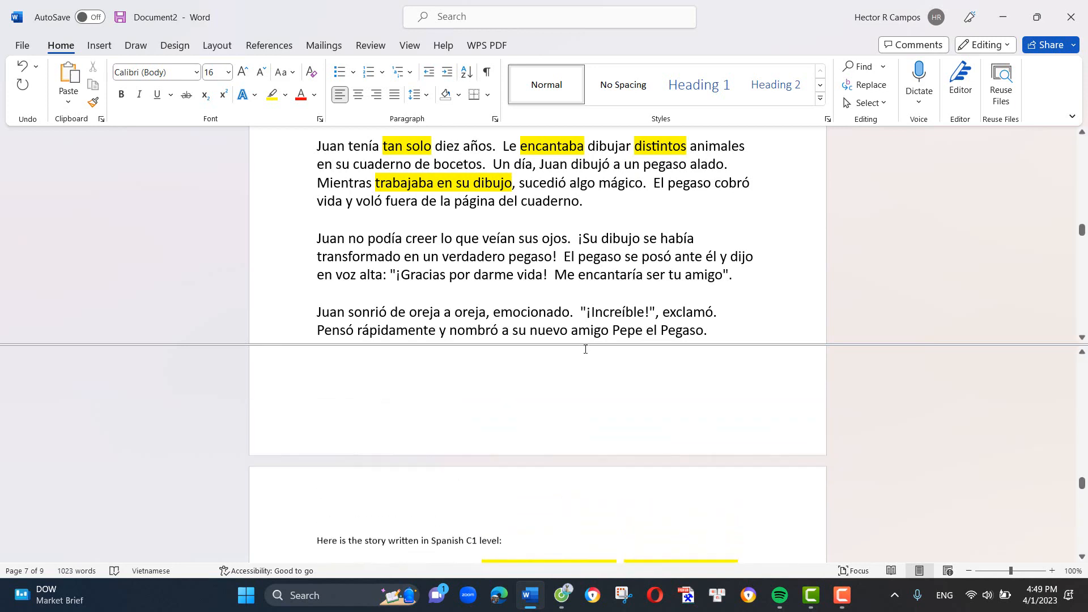
{"action": "scroll", "coordinate": [621, 286], "scroll_direction": "up", "scroll_amount": 5}
{"action": "scroll", "coordinate": [621, 288], "scroll_direction": "up", "scroll_amount": 8}
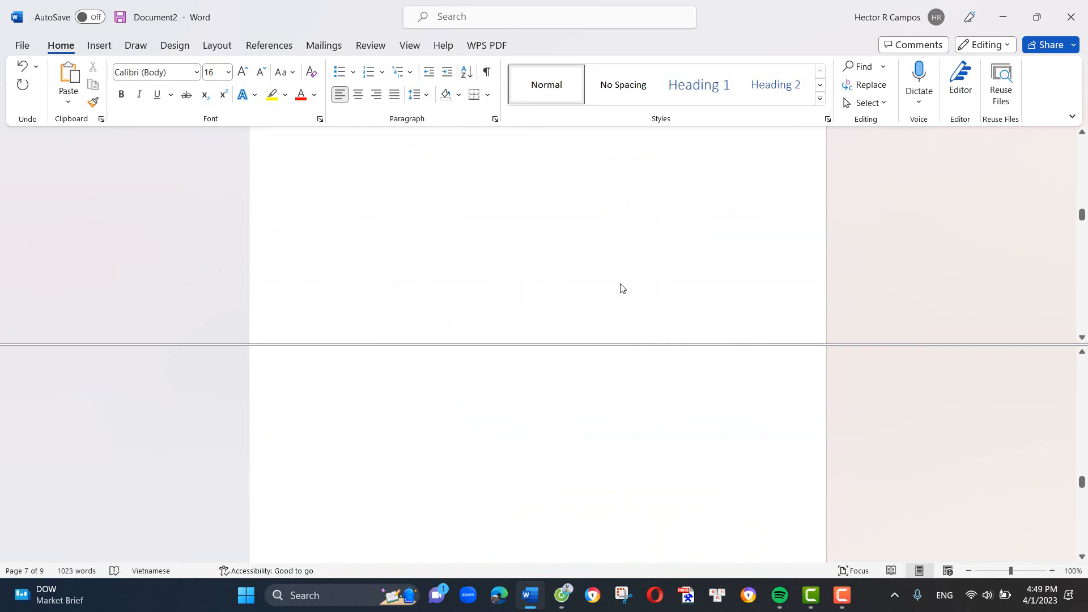
{"action": "scroll", "coordinate": [622, 287], "scroll_direction": "up", "scroll_amount": 15}
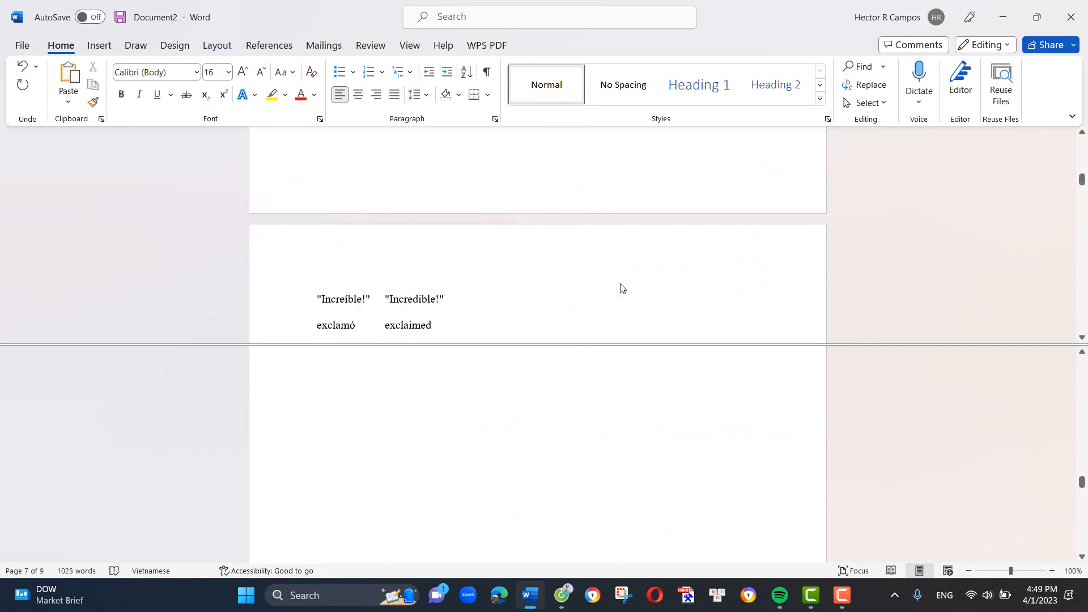
{"action": "scroll", "coordinate": [622, 286], "scroll_direction": "up", "scroll_amount": 2}
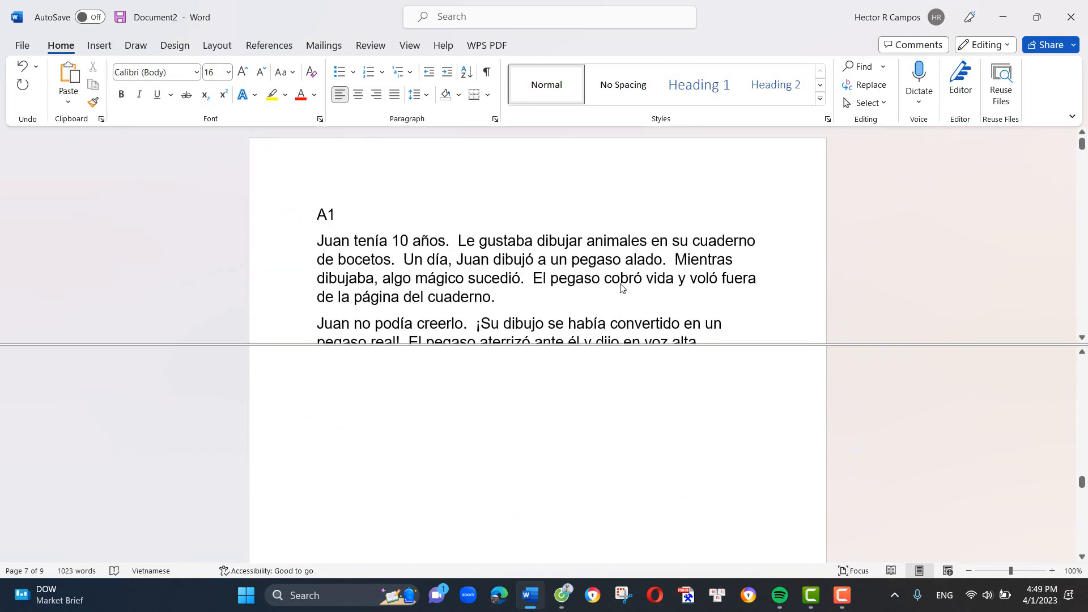
{"action": "left_click", "coordinate": [319, 243]}
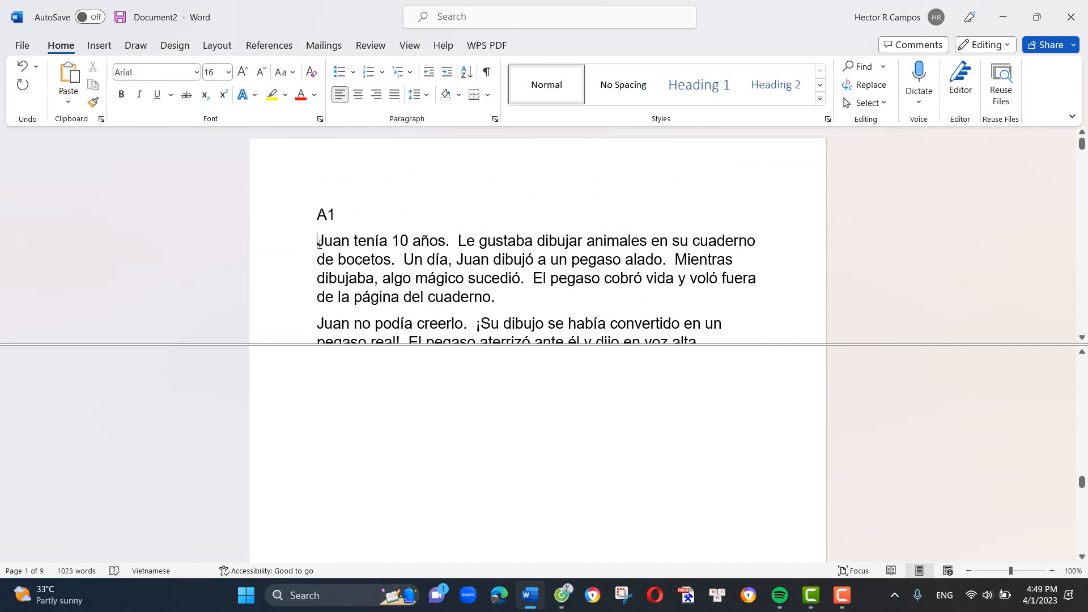
{"action": "left_click_drag", "start_coordinate": [335, 272], "coordinate": [490, 162]}
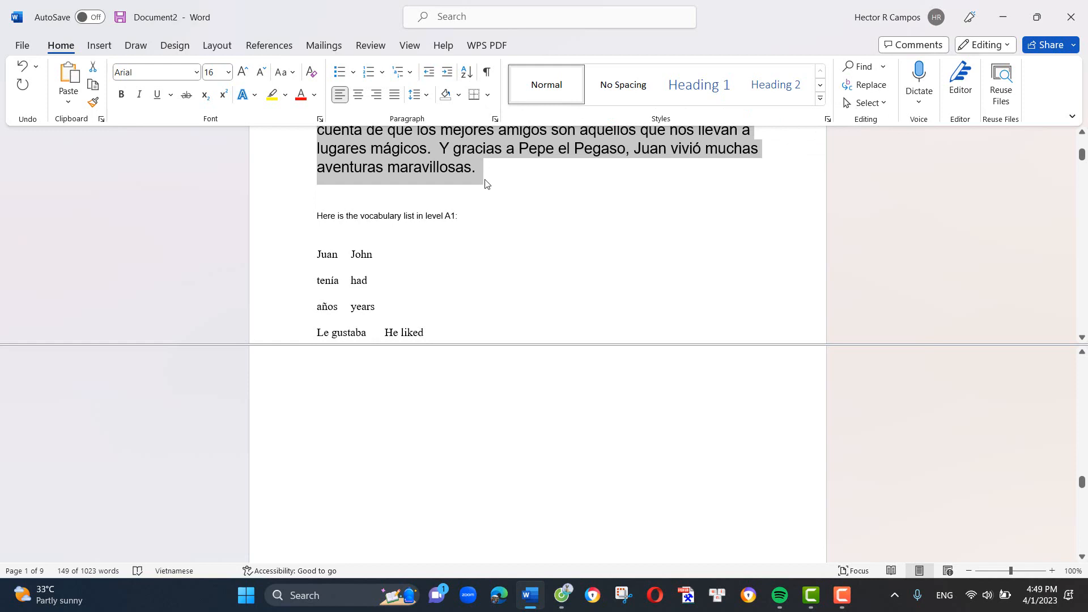
- Switch to Poe and send Claude-instant the prompt "Write 10 questions in Spanish for this text" followed by the copied A1 story
{"action": "left_click", "coordinate": [562, 595]}
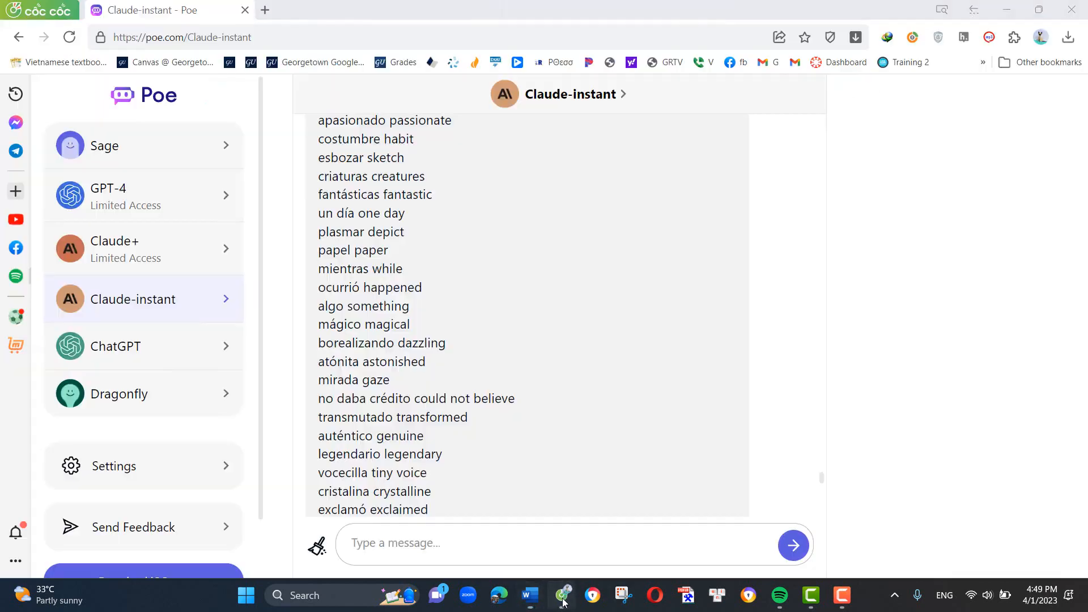
{"action": "left_click", "coordinate": [451, 548]}
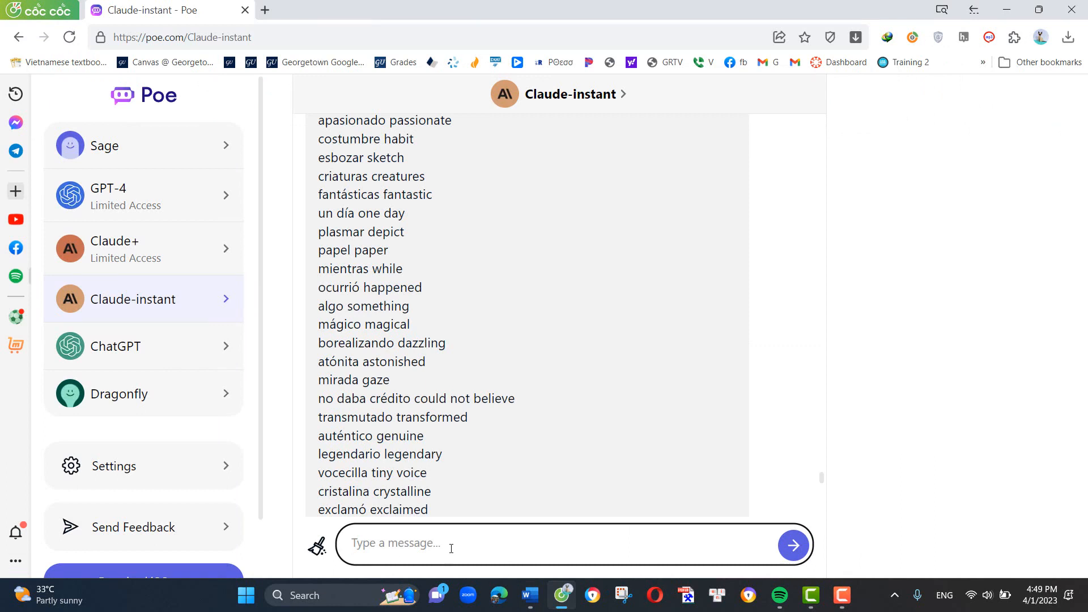
{"action": "type", "text": "Write 10 questio"}
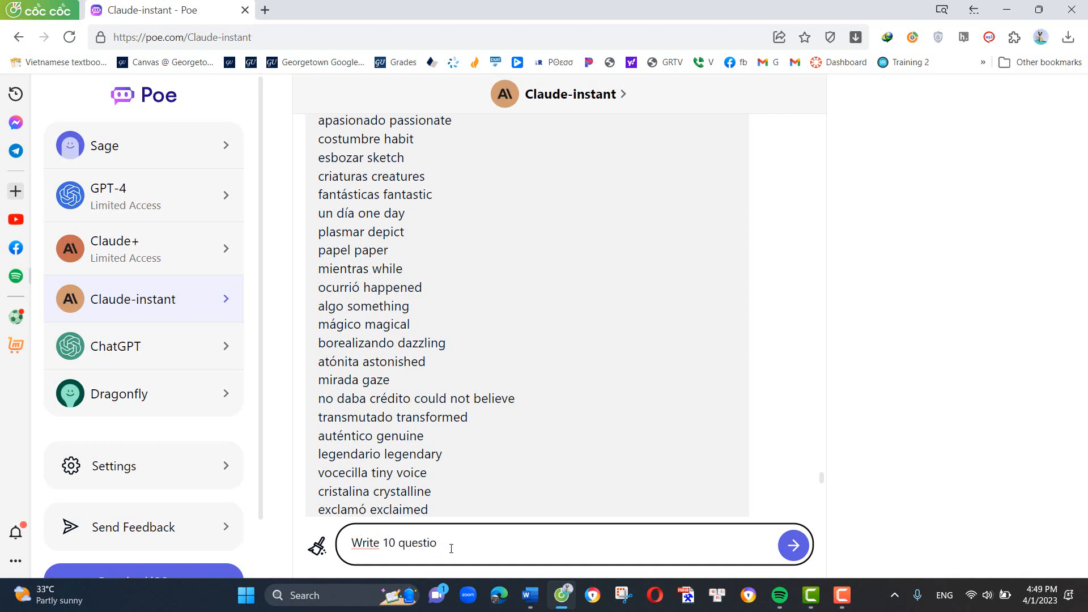
{"action": "type", "text": "mnns in Spanish for t"}
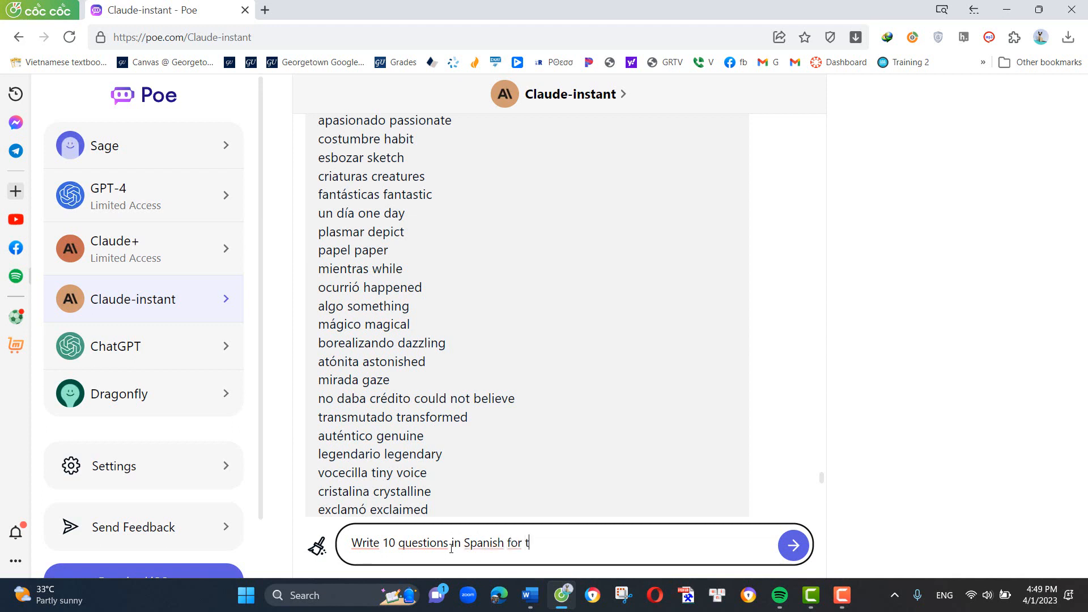
{"action": "type", "text": "his text"}
{"action": "key", "text": "ctrl+v"}
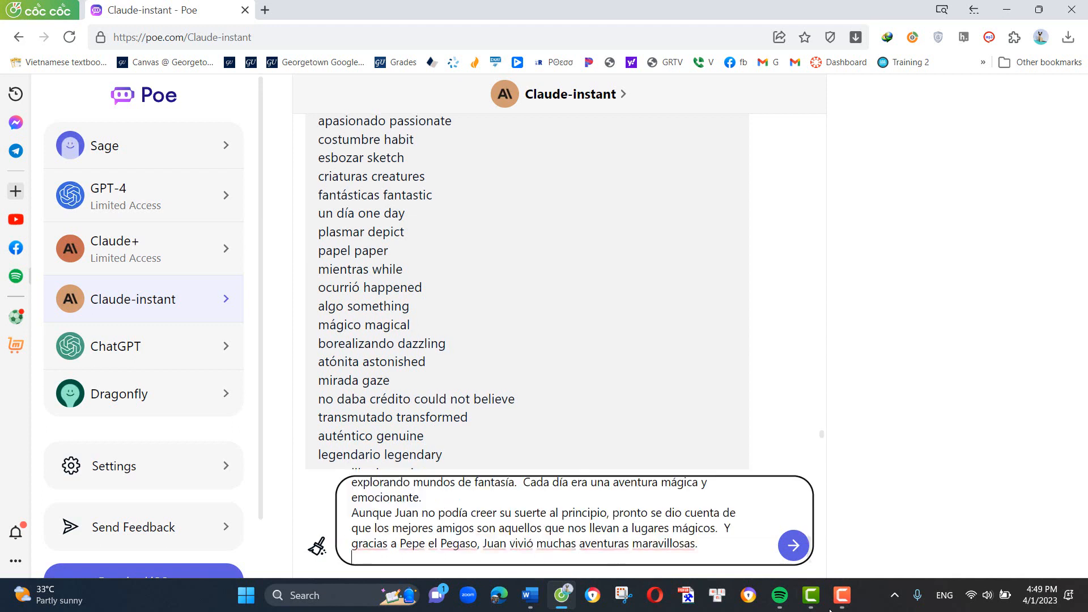
{"action": "left_click", "coordinate": [796, 555]}
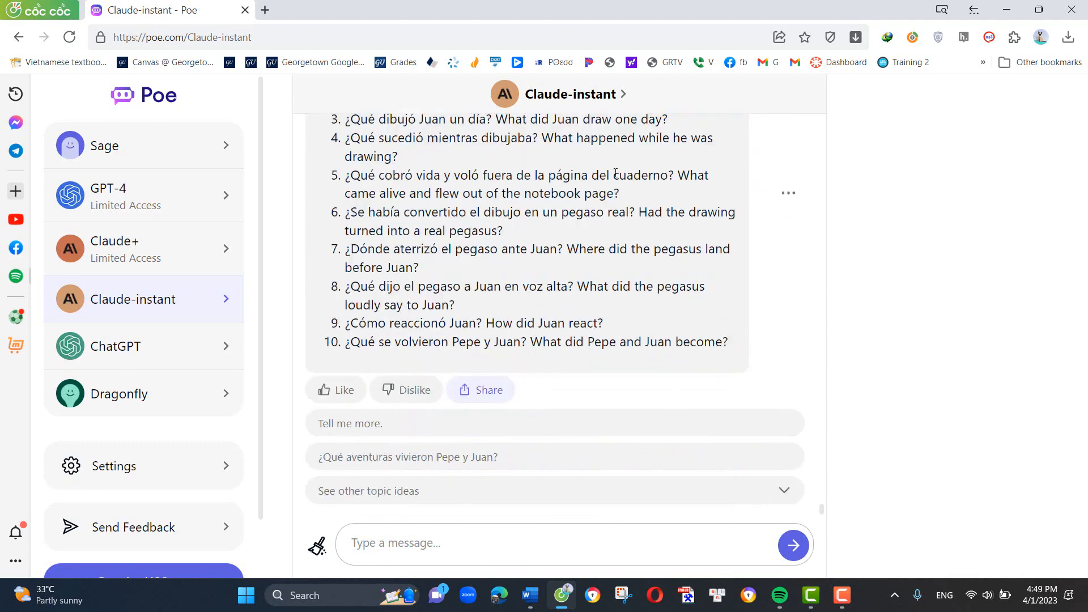
- Copy Claude-instant's full reply with the 10 Spanish questions and their English translations
{"action": "scroll", "coordinate": [572, 359], "scroll_direction": "up", "scroll_amount": 4}
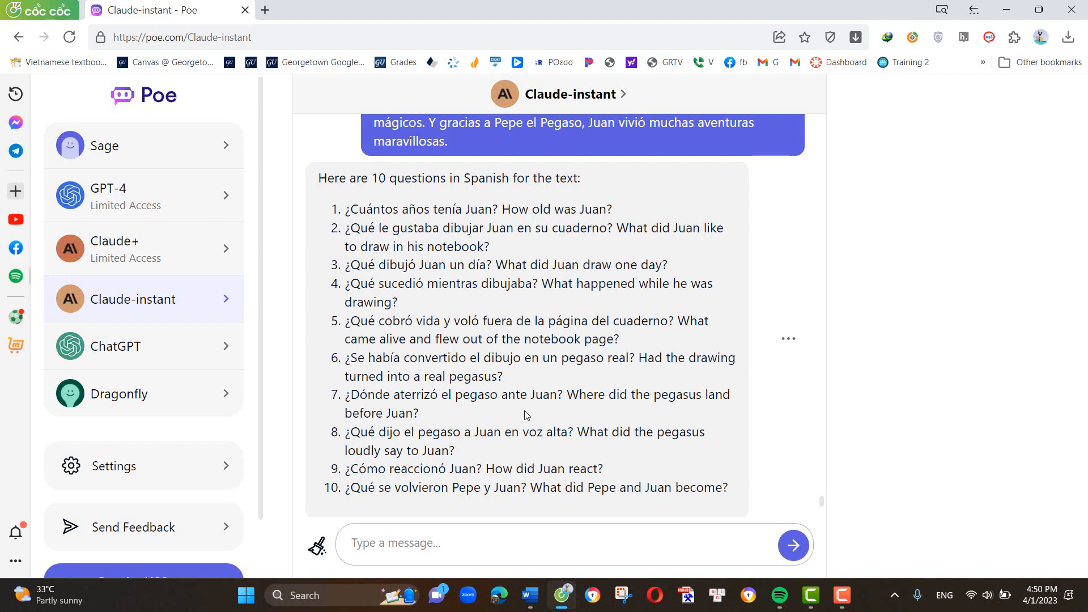
{"action": "left_click", "coordinate": [783, 342]}
{"action": "left_click", "coordinate": [712, 440]}
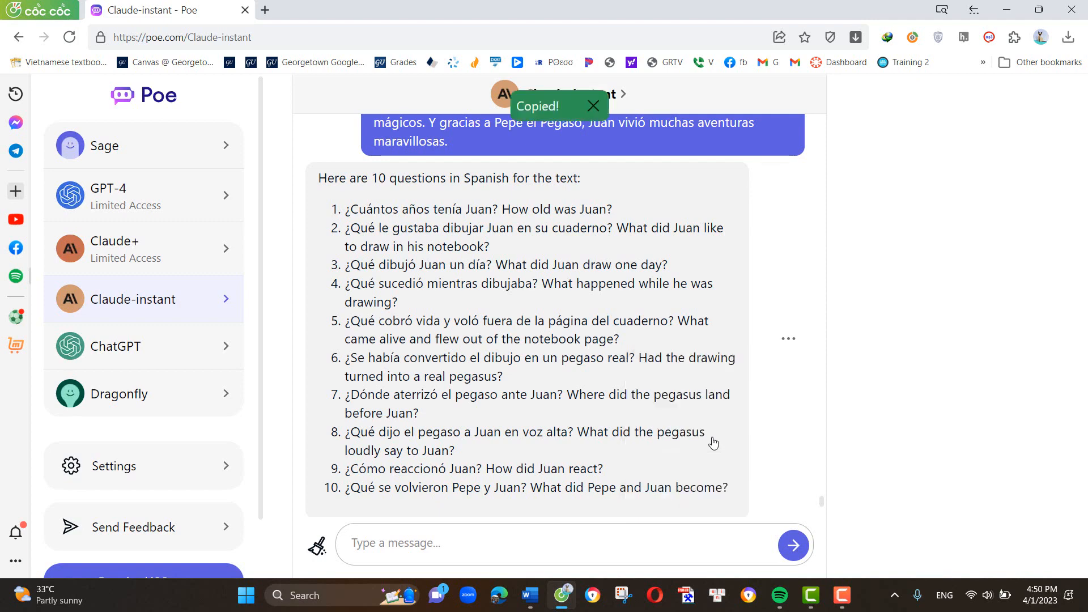
{"action": "scroll", "coordinate": [606, 474], "scroll_direction": "down", "scroll_amount": 1}
- Switch to Word and paste the copied questions below the last entry of the A1 vocabulary list, "maravillosas"
{"action": "left_click", "coordinate": [530, 594]}
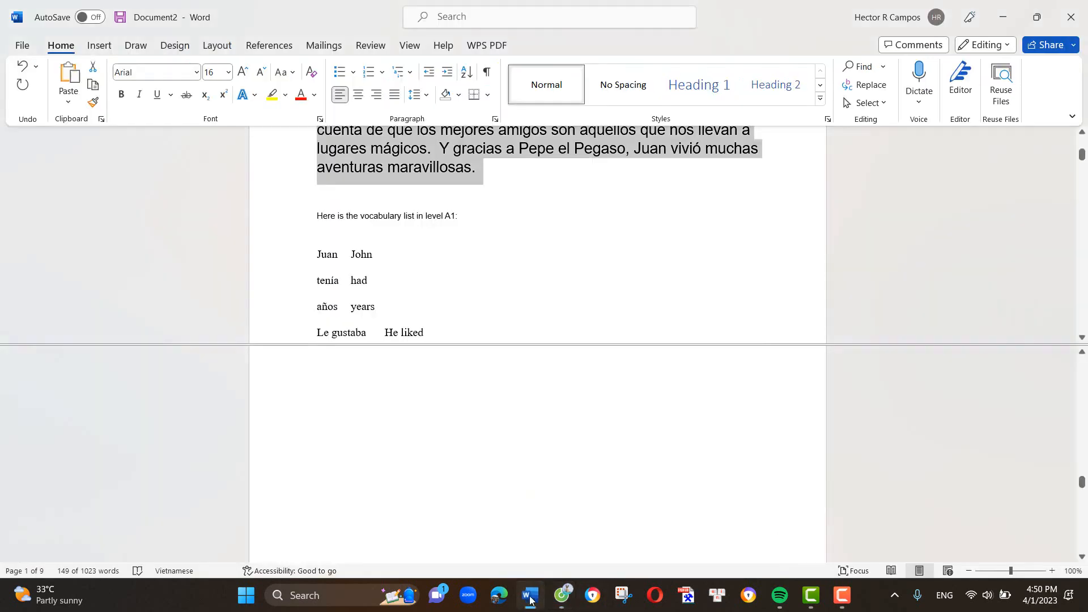
{"action": "scroll", "coordinate": [505, 245], "scroll_direction": "down", "scroll_amount": 15}
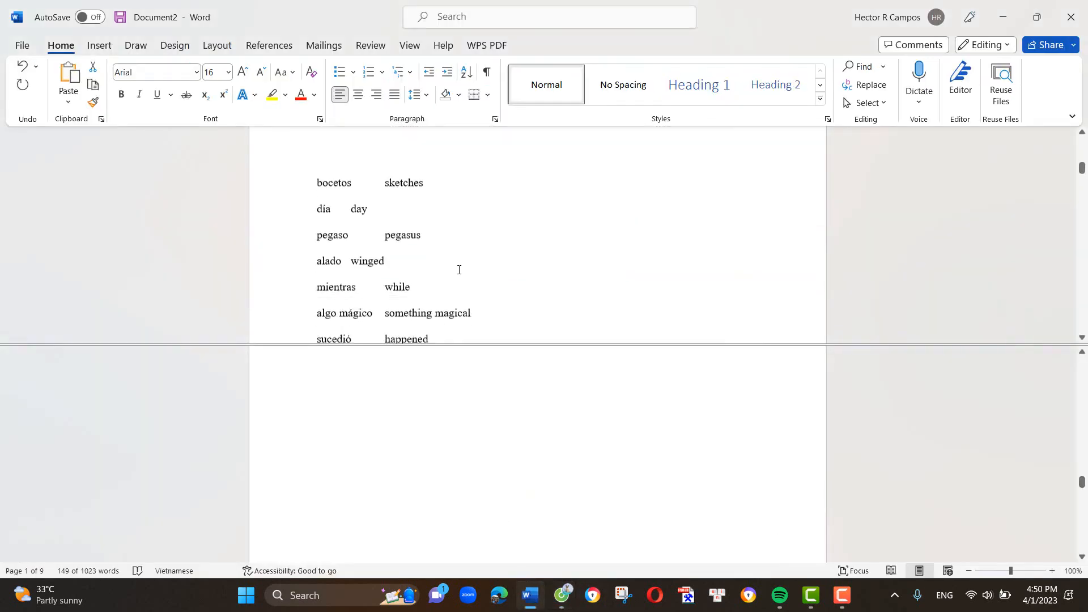
{"action": "scroll", "coordinate": [458, 273], "scroll_direction": "down", "scroll_amount": 15}
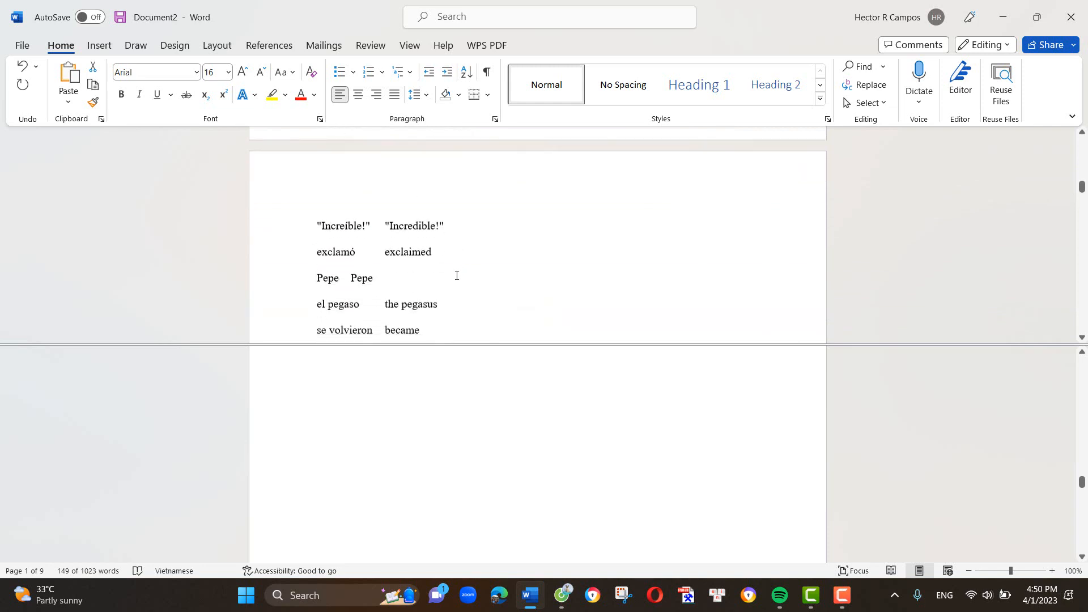
{"action": "scroll", "coordinate": [455, 274], "scroll_direction": "down", "scroll_amount": 15}
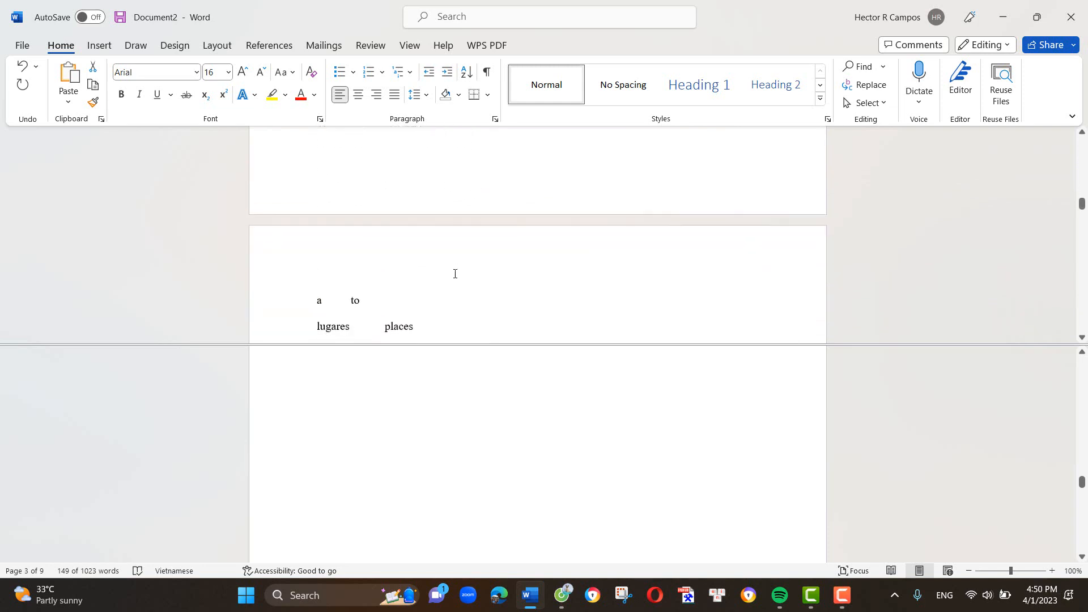
{"action": "scroll", "coordinate": [454, 271], "scroll_direction": "down", "scroll_amount": 4}
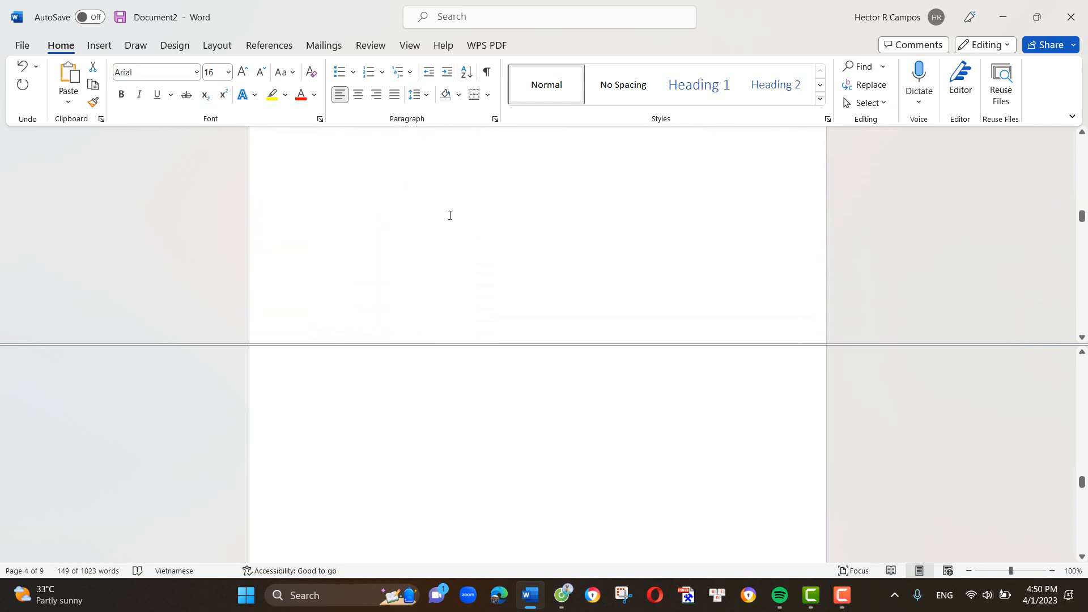
{"action": "scroll", "coordinate": [450, 216], "scroll_direction": "up", "scroll_amount": 5}
{"action": "left_click", "coordinate": [493, 264]}
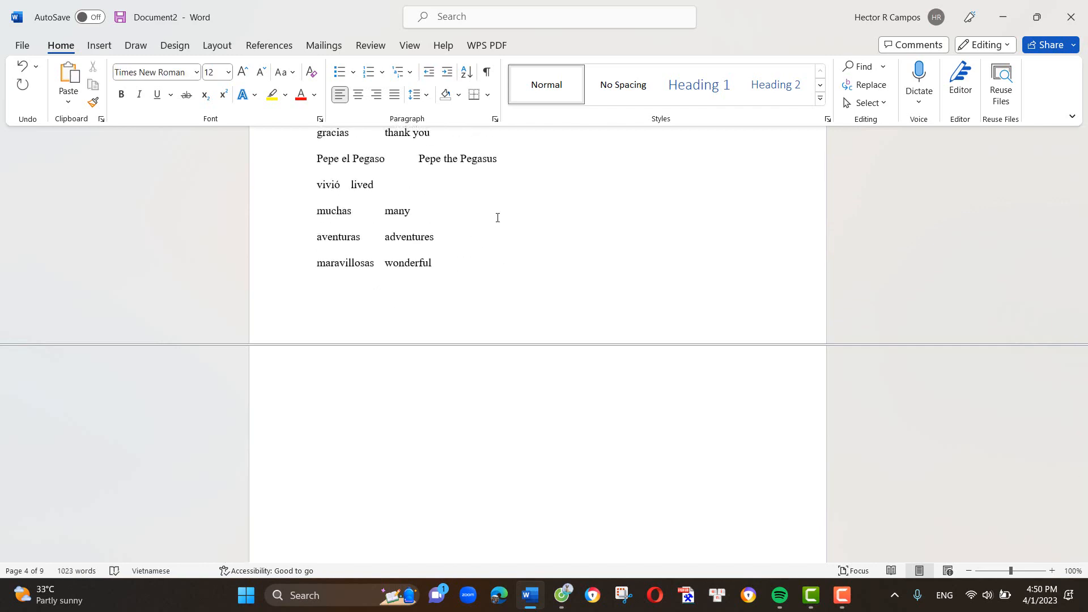
{"action": "key", "text": "ctrl+v"}
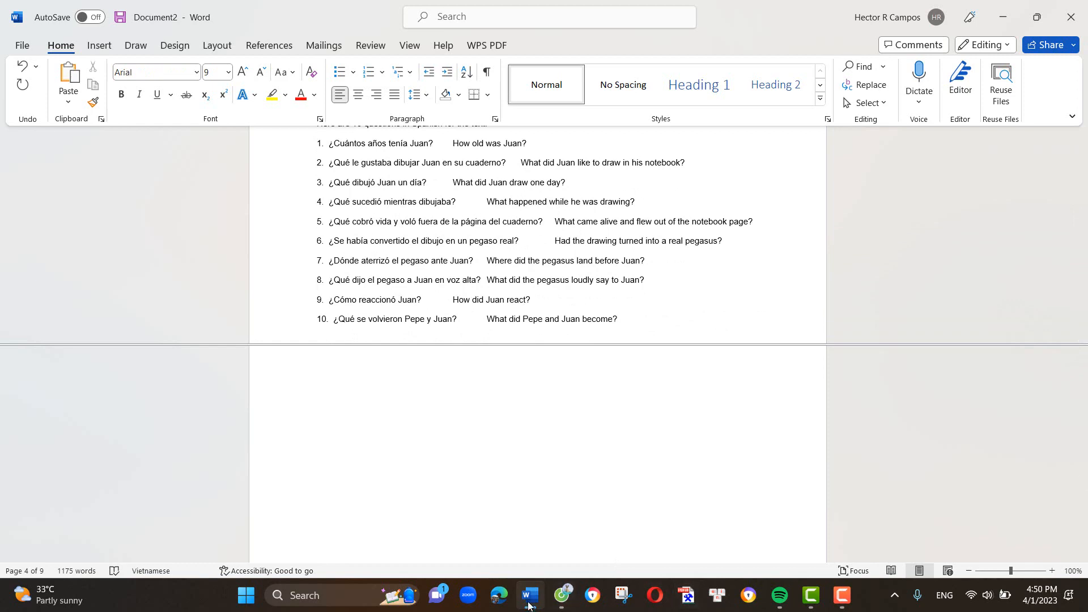
- Switch to Poe and copy Claude-instant's full reply containing the 10 Spanish questions about the A1 story
{"action": "left_click", "coordinate": [561, 596]}
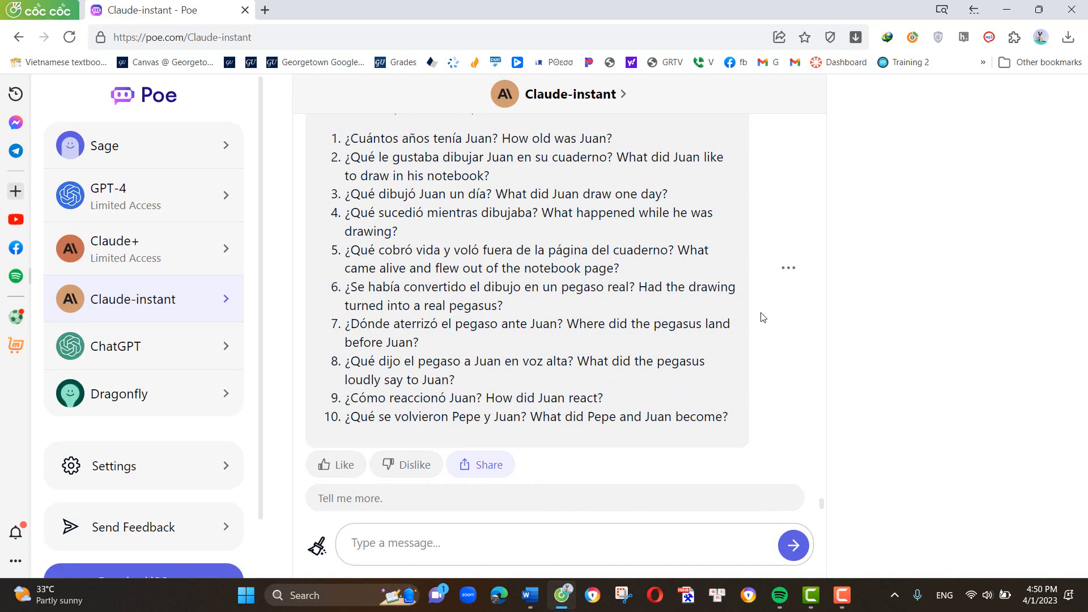
{"action": "left_click", "coordinate": [791, 275]}
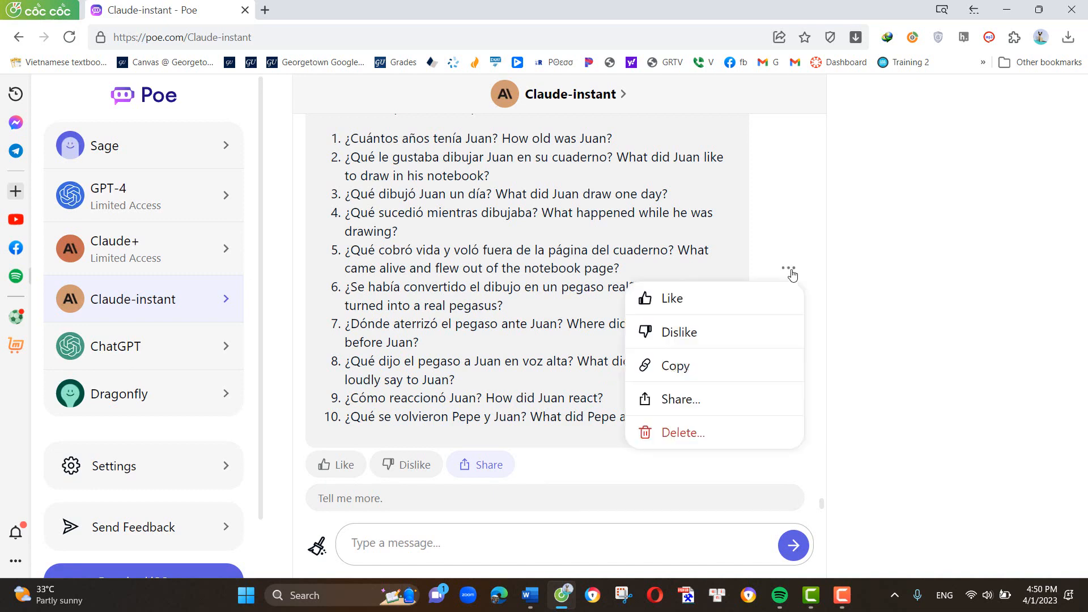
{"action": "left_click", "coordinate": [682, 374]}
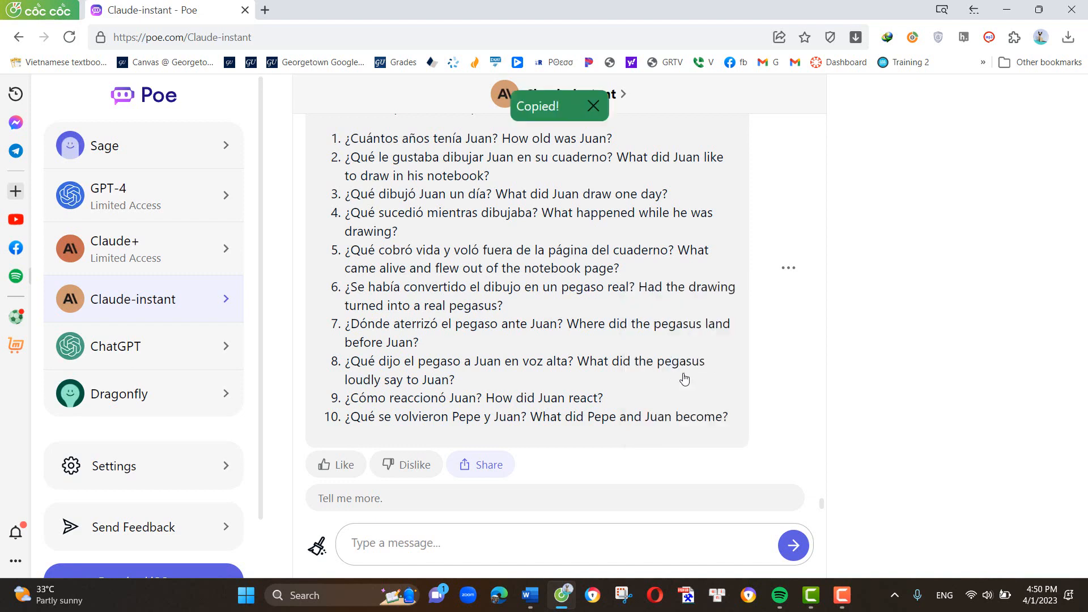
- Send Claude-instant the prompt "Answer these questions in SPanish" followed by the copied list of 10 questions
{"action": "left_click", "coordinate": [451, 545]}
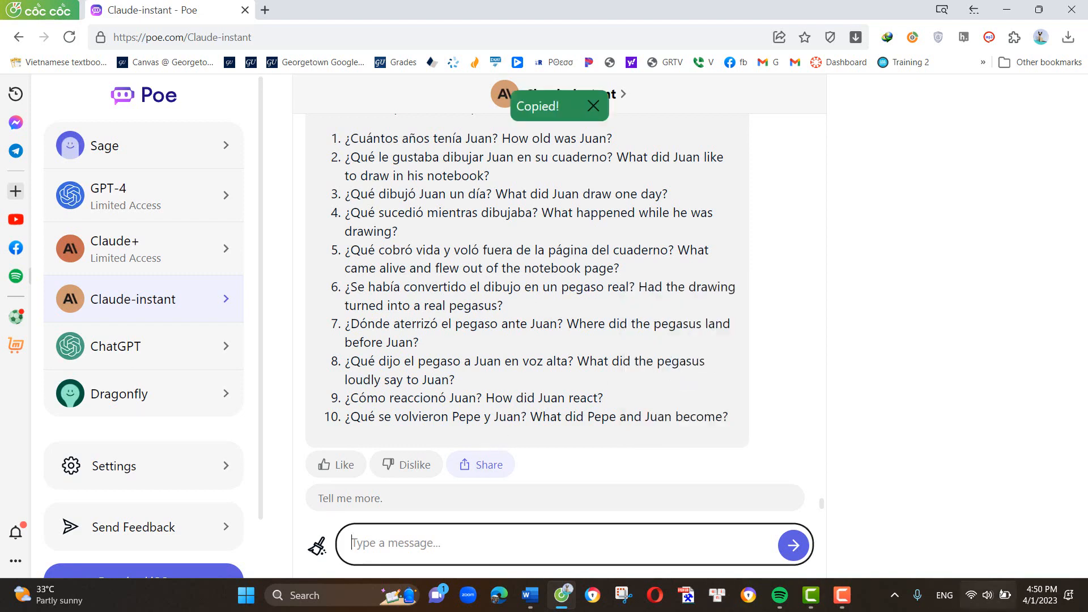
{"action": "type", "text": "An"}
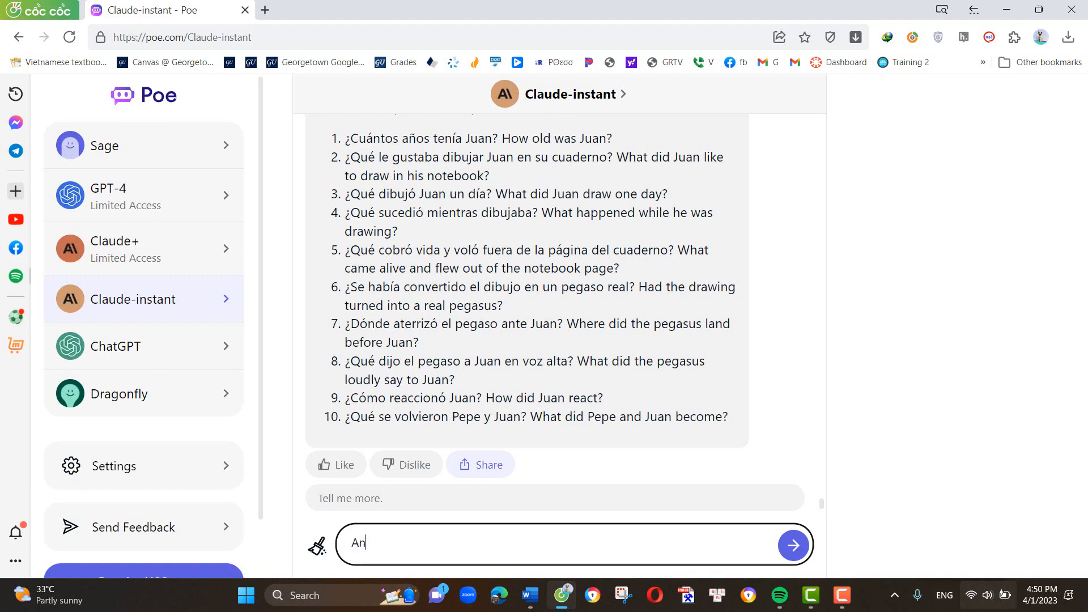
{"action": "type", "text": "swer these questions i"}
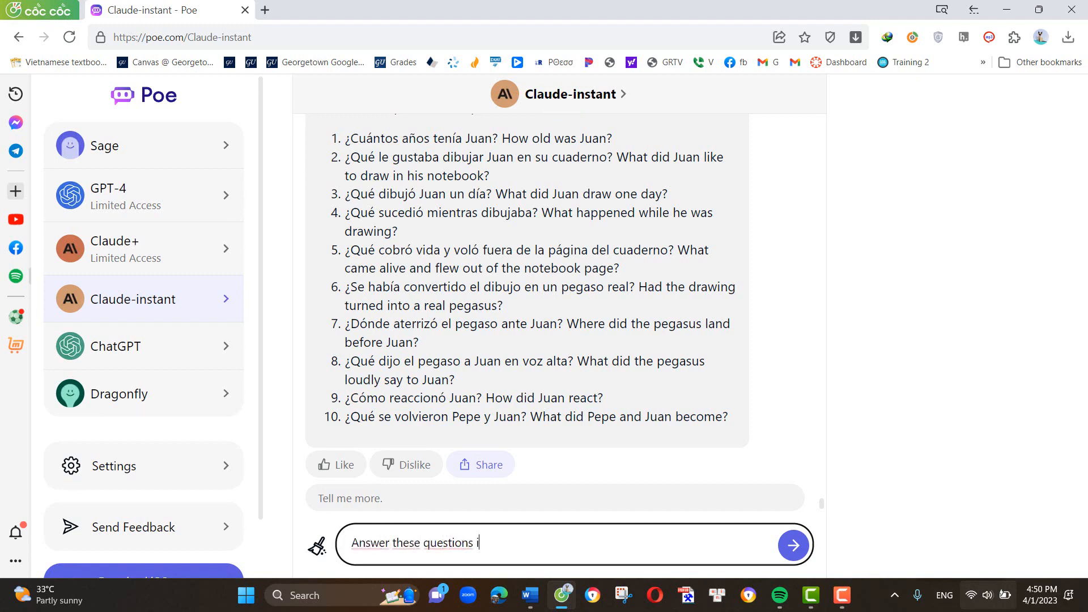
{"action": "type", "text": "n SPanish"}
{"action": "key", "text": "ctrl+v"}
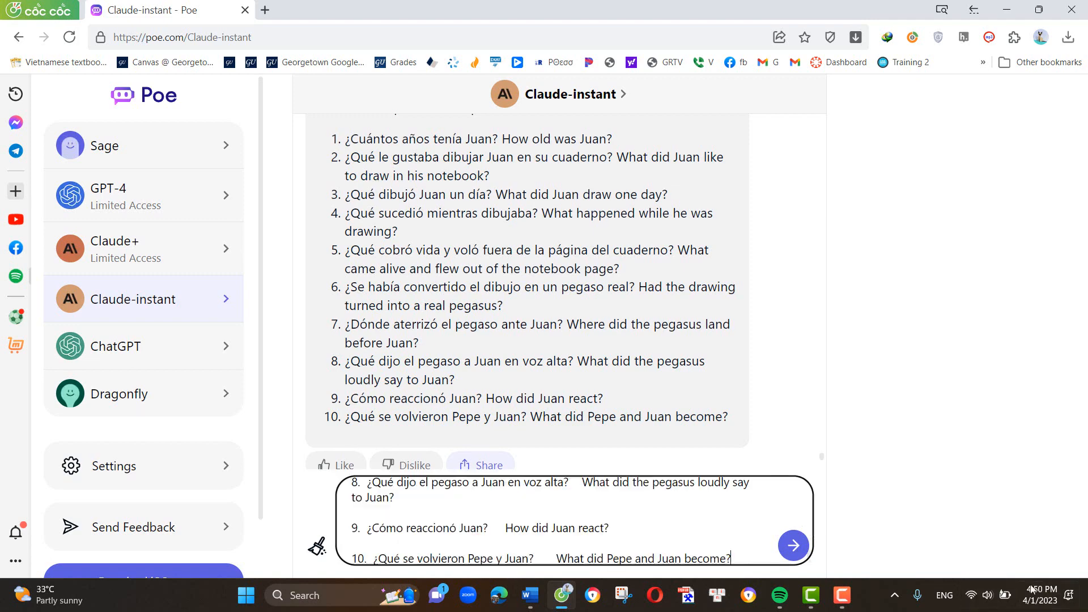
{"action": "left_click", "coordinate": [792, 551]}
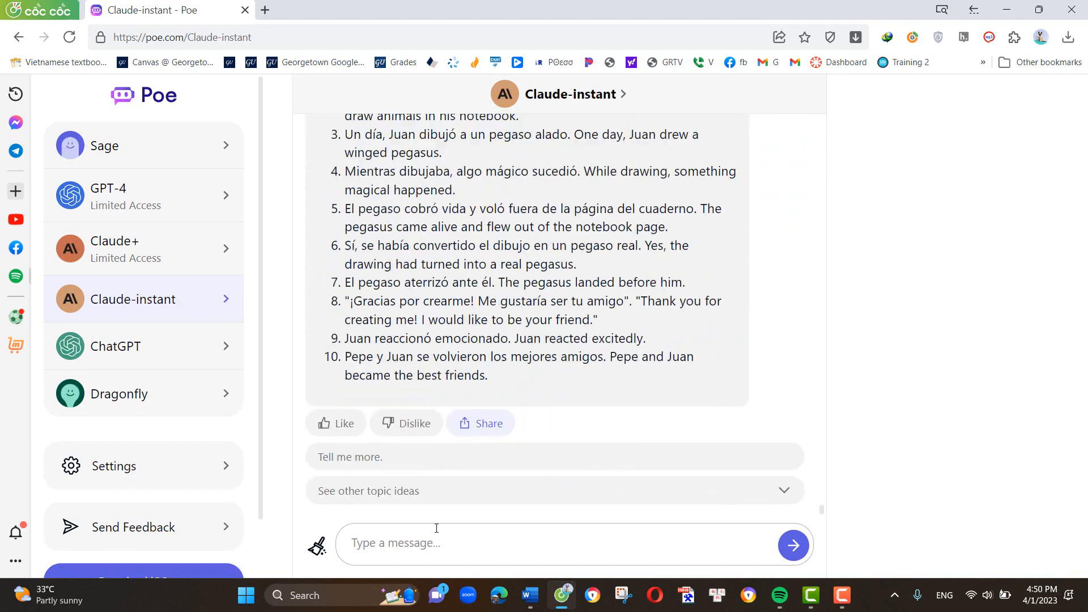
- Compare Claude-instant's Spanish answers with the 10 questions in the sent prompt
{"action": "scroll", "coordinate": [485, 406], "scroll_direction": "up", "scroll_amount": 4}
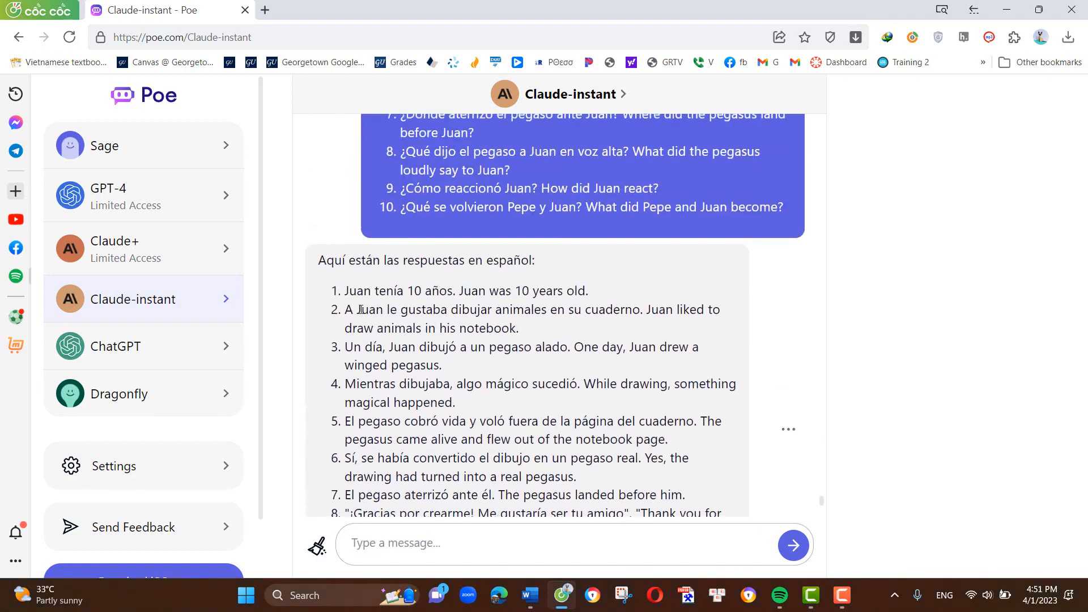
{"action": "scroll", "coordinate": [486, 390], "scroll_direction": "up", "scroll_amount": 5}
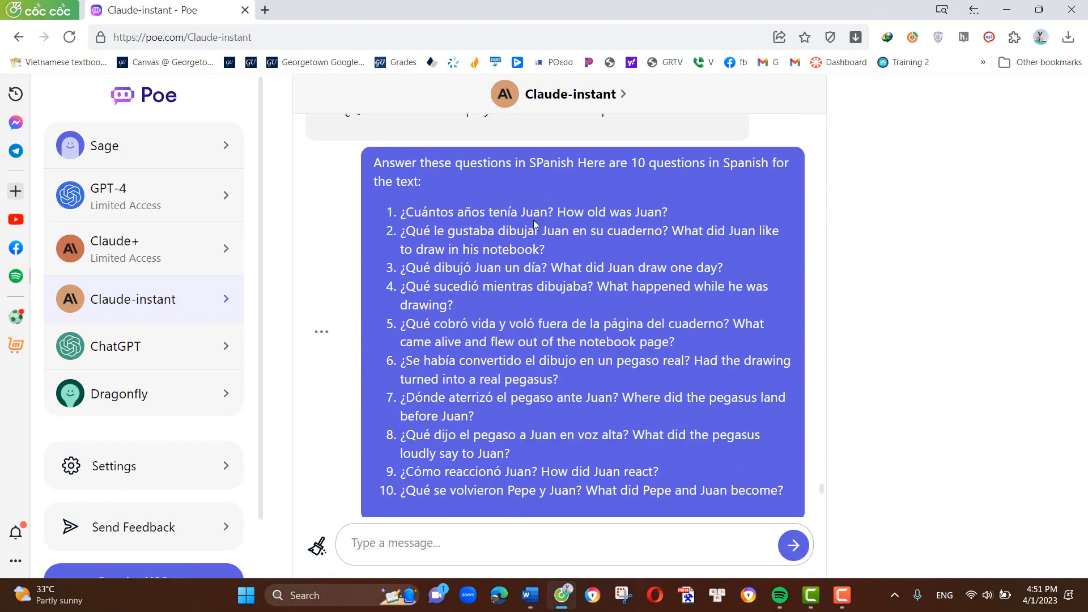
{"action": "scroll", "coordinate": [498, 363], "scroll_direction": "down", "scroll_amount": 1}
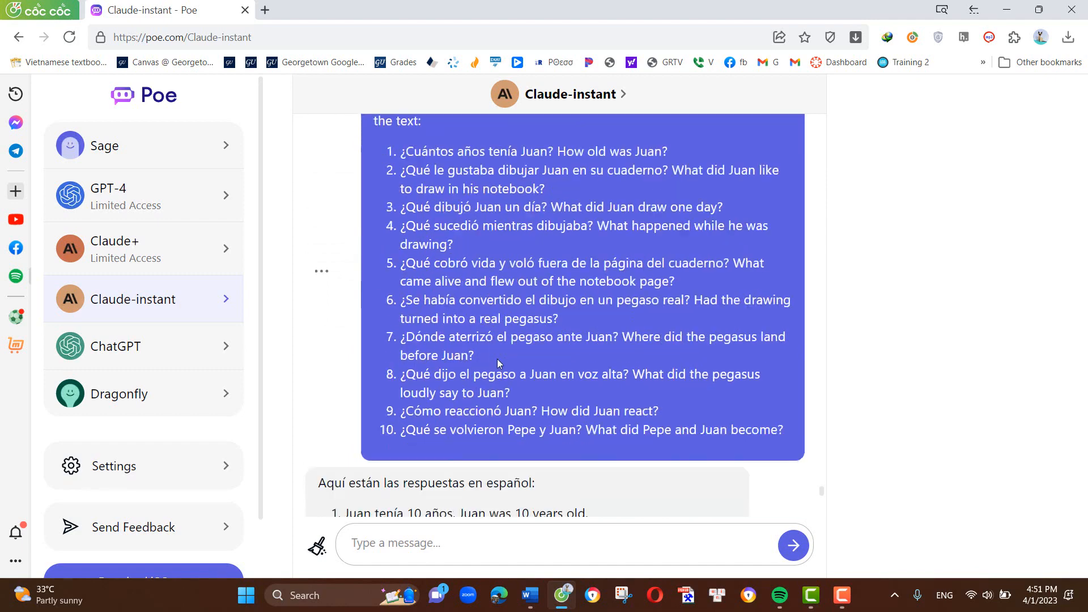
{"action": "scroll", "coordinate": [499, 363], "scroll_direction": "down", "scroll_amount": 6}
{"action": "scroll", "coordinate": [374, 295], "scroll_direction": "up", "scroll_amount": 3}
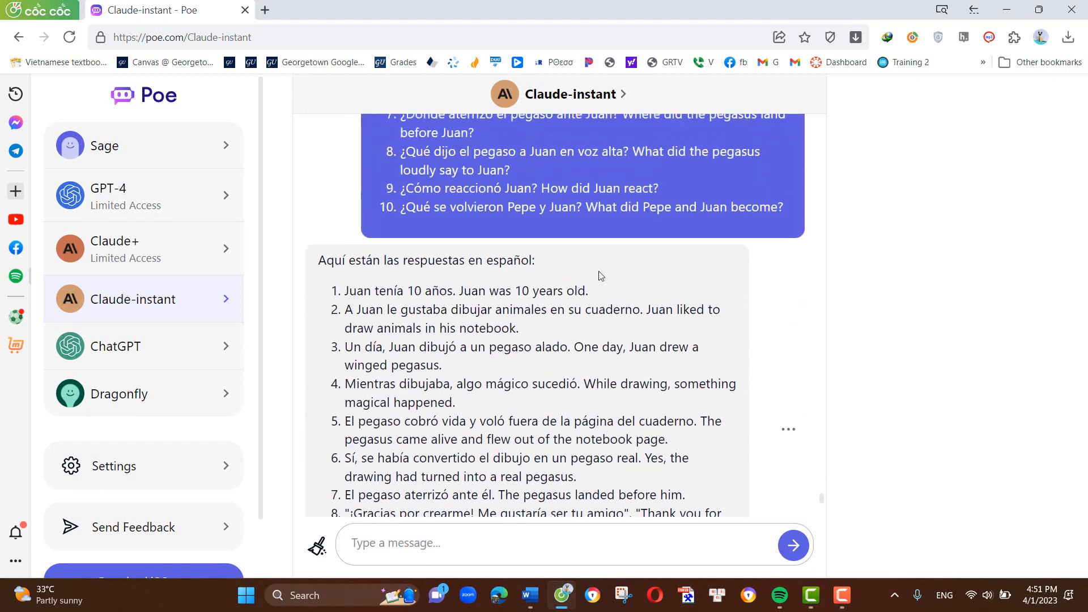
{"action": "scroll", "coordinate": [610, 249], "scroll_direction": "up", "scroll_amount": 5}
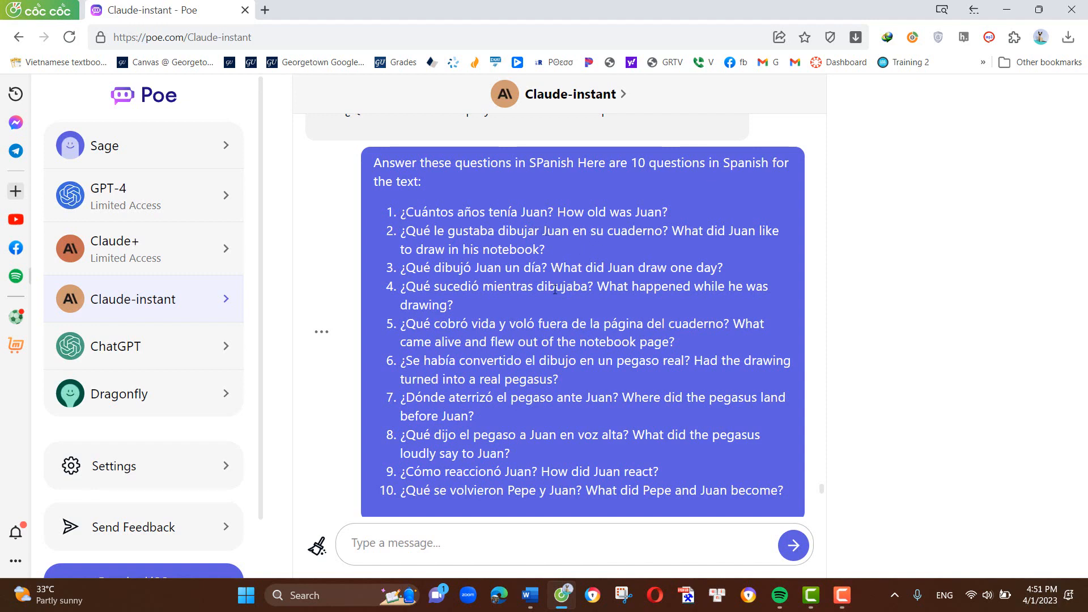
{"action": "scroll", "coordinate": [554, 289], "scroll_direction": "down", "scroll_amount": 5}
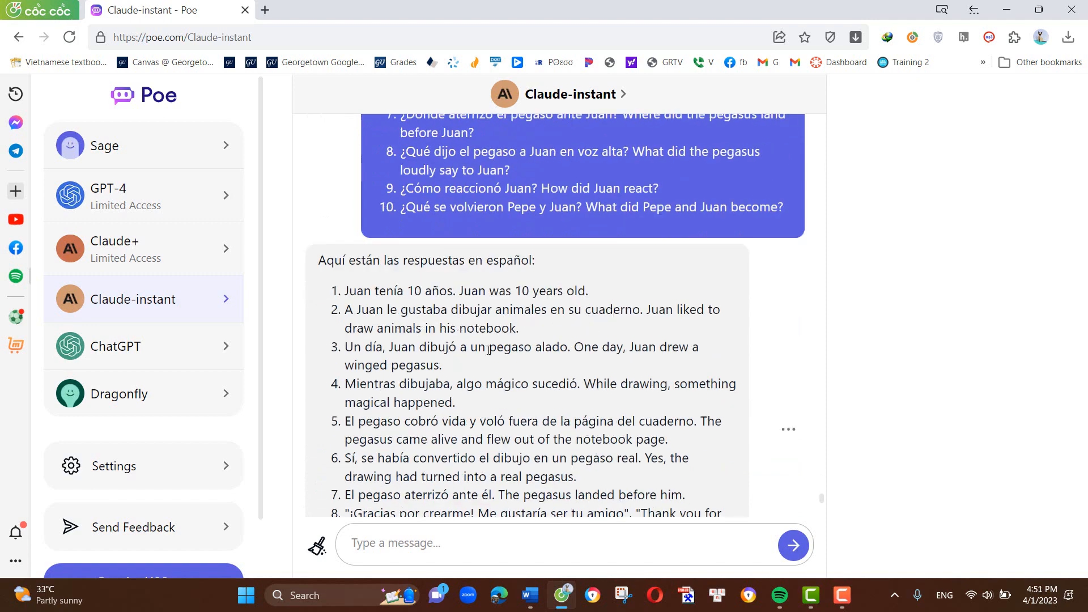
{"action": "scroll", "coordinate": [459, 292], "scroll_direction": "up", "scroll_amount": 3}
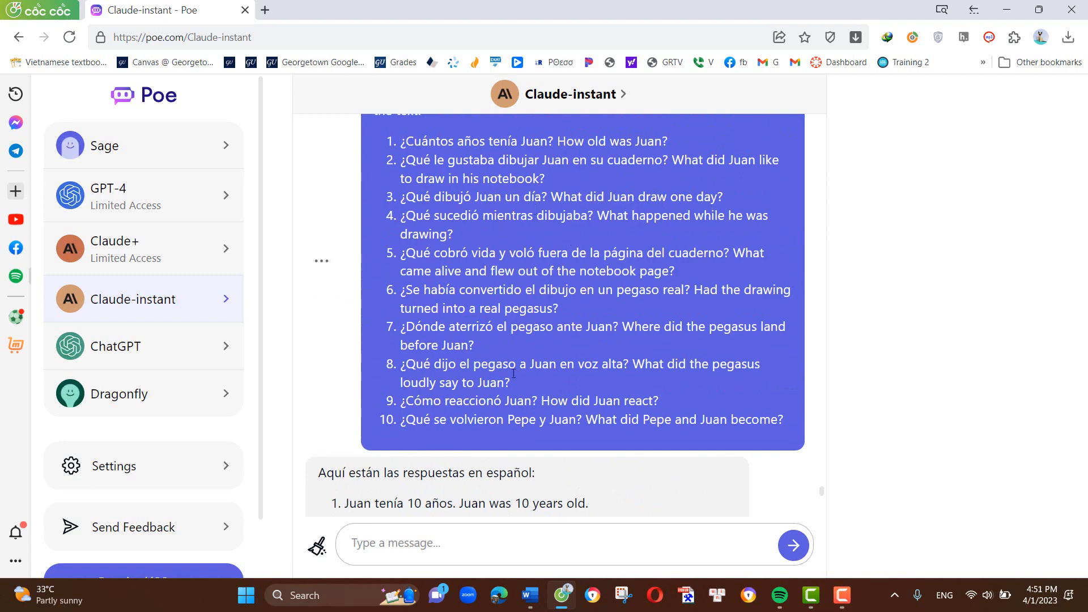
{"action": "scroll", "coordinate": [513, 373], "scroll_direction": "down", "scroll_amount": 5}
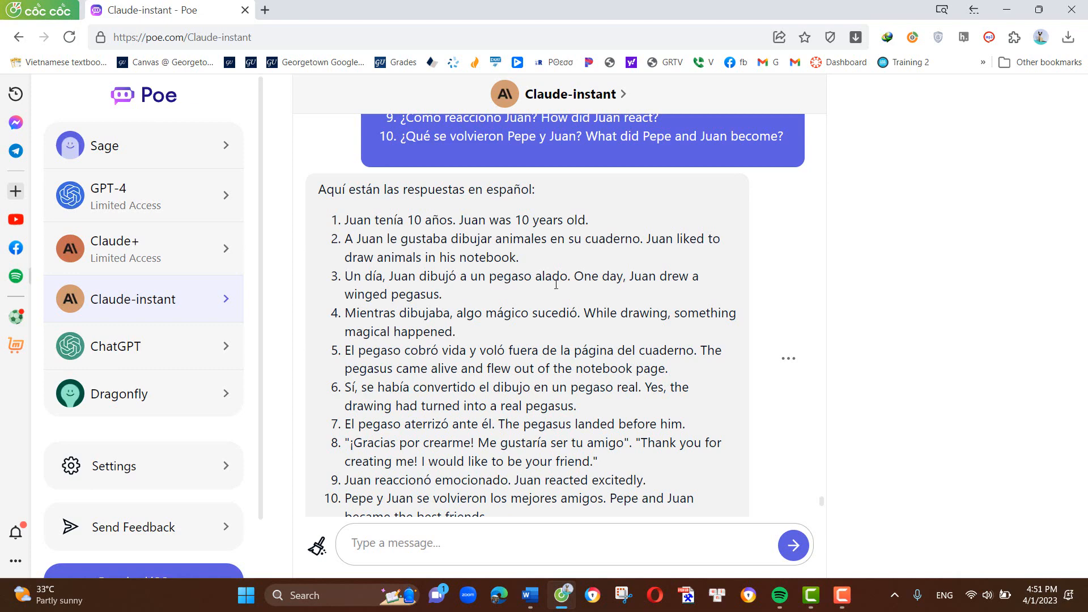
{"action": "scroll", "coordinate": [556, 285], "scroll_direction": "up", "scroll_amount": 4}
{"action": "scroll", "coordinate": [554, 366], "scroll_direction": "down", "scroll_amount": 4}
- Copy Claude-instant's full reply with the answers and paste it in Word below question 10 of the A1 questions
{"action": "left_click", "coordinate": [788, 358]}
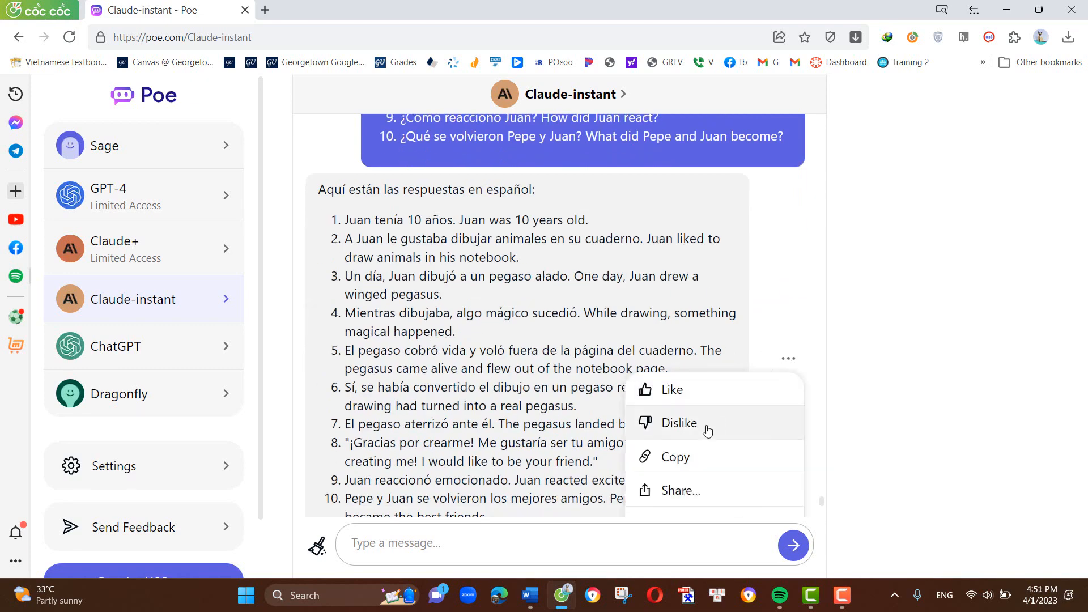
{"action": "left_click", "coordinate": [691, 456]}
{"action": "left_click", "coordinate": [530, 595]}
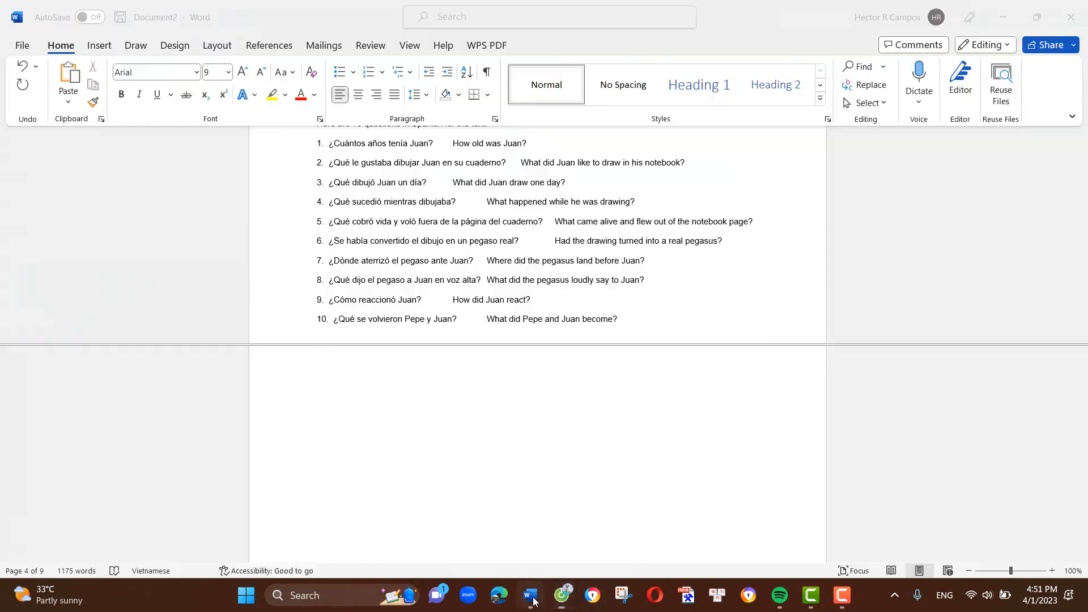
{"action": "left_click", "coordinate": [414, 401]}
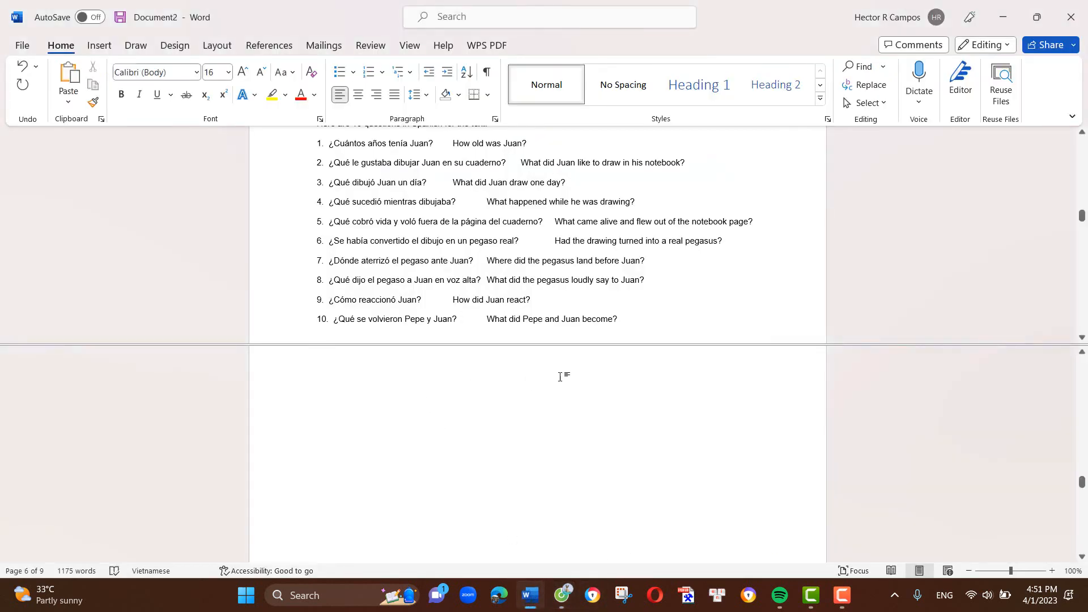
{"action": "scroll", "coordinate": [444, 420], "scroll_direction": "down", "scroll_amount": 5}
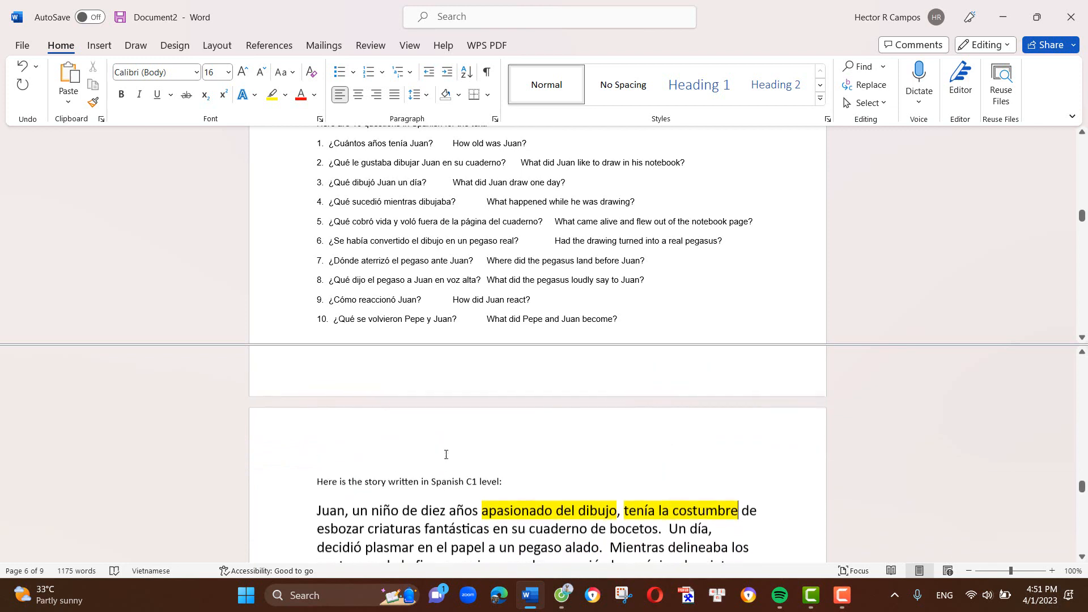
{"action": "scroll", "coordinate": [446, 455], "scroll_direction": "up", "scroll_amount": 2}
{"action": "left_click", "coordinate": [645, 317]}
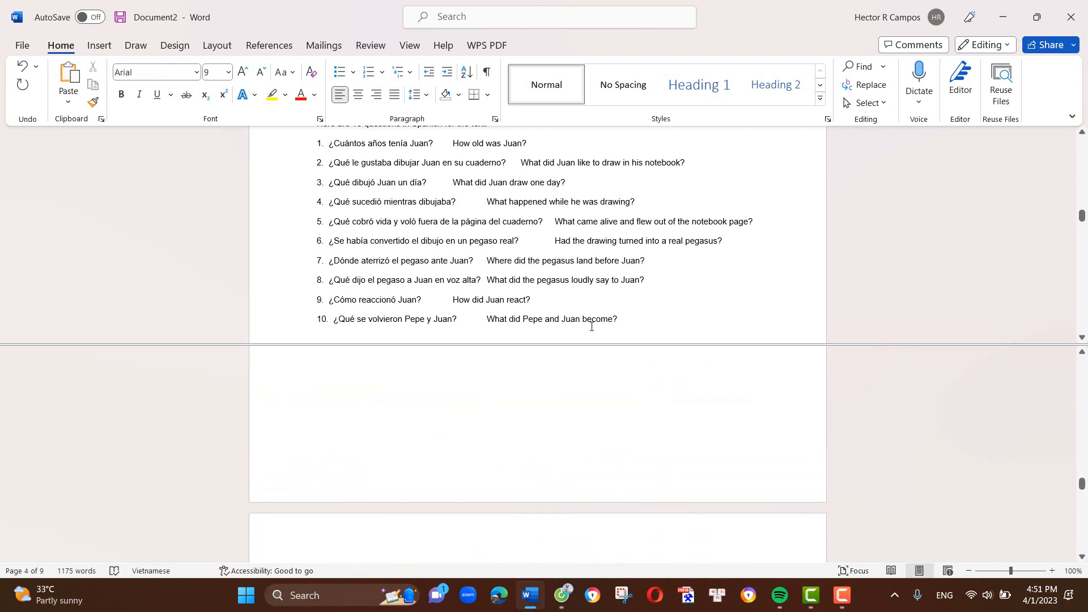
{"action": "key", "text": "Return"}
{"action": "key", "text": "Return"}
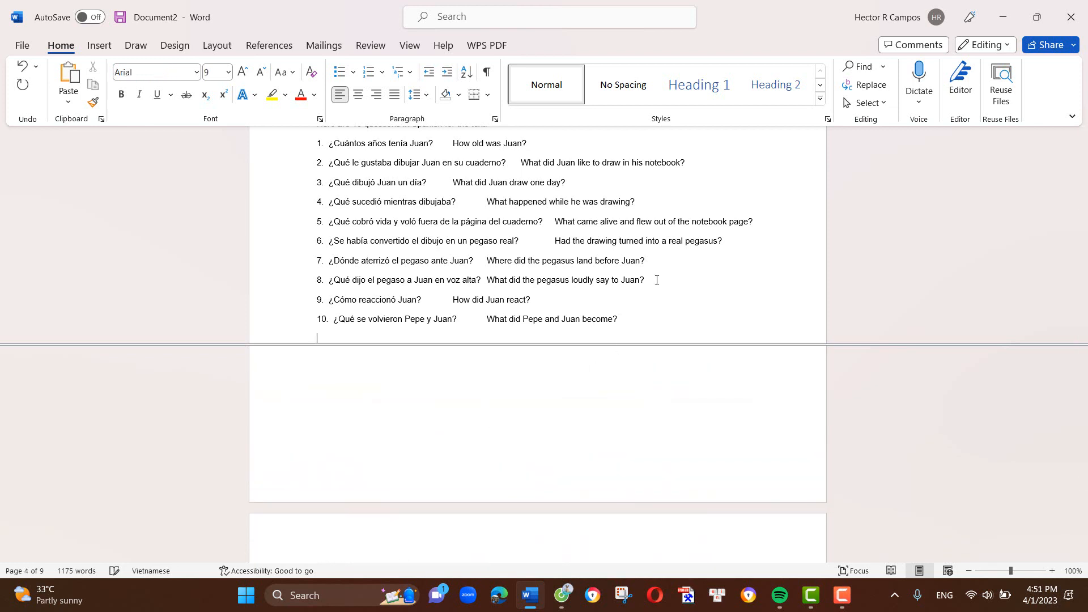
{"action": "key", "text": "ctrl+v"}
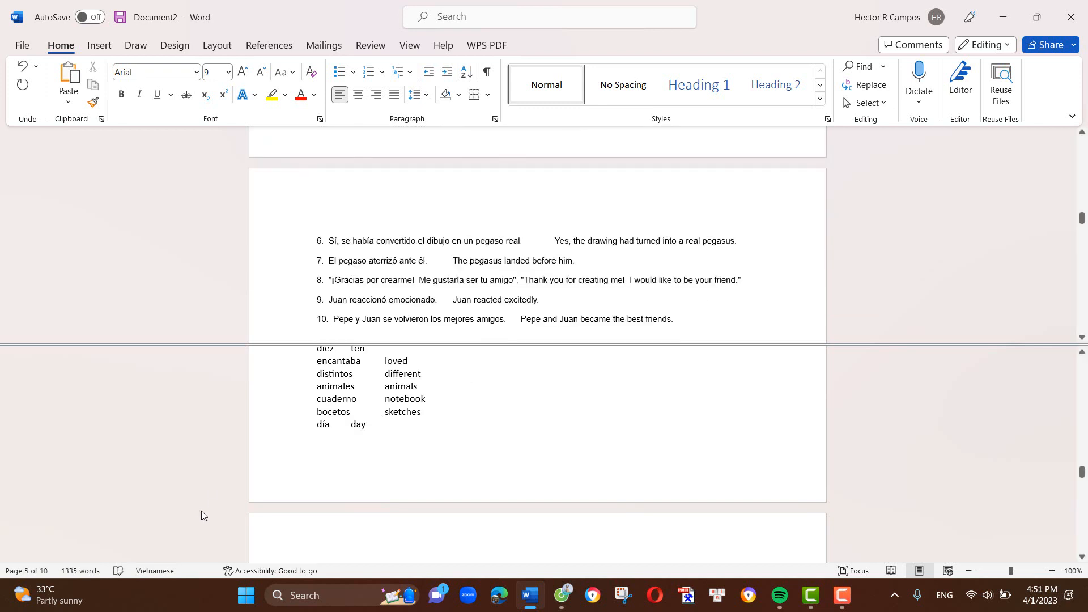
- Copy the complete A1 story text under the "A1" heading in Word, through "aventuras maravillosas"
{"action": "mouse_move", "coordinate": [561, 595]}
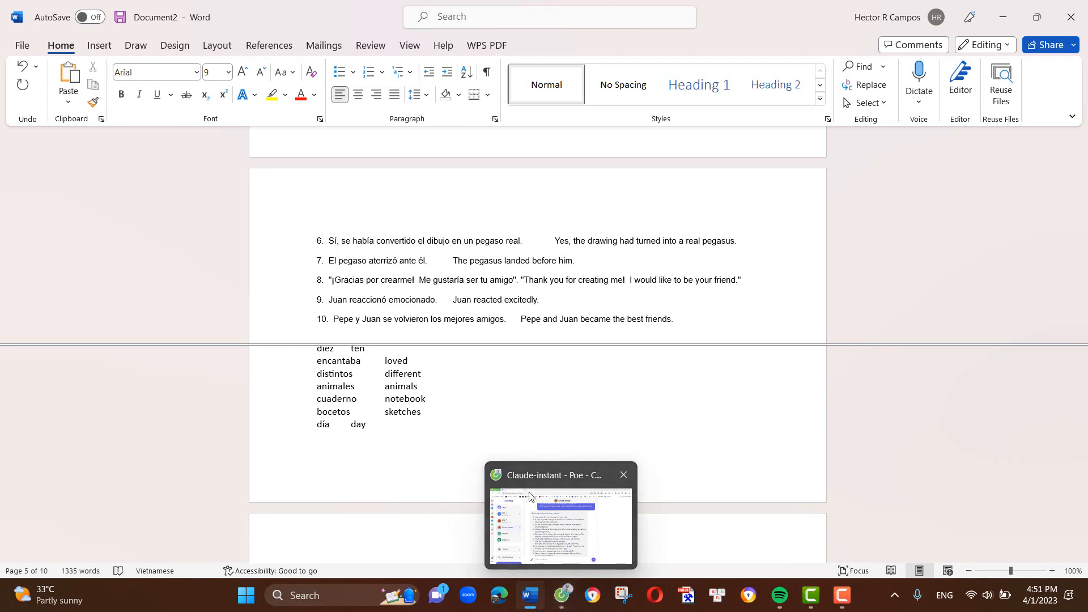
{"action": "scroll", "coordinate": [485, 279], "scroll_direction": "up", "scroll_amount": 5}
{"action": "scroll", "coordinate": [484, 279], "scroll_direction": "up", "scroll_amount": 15}
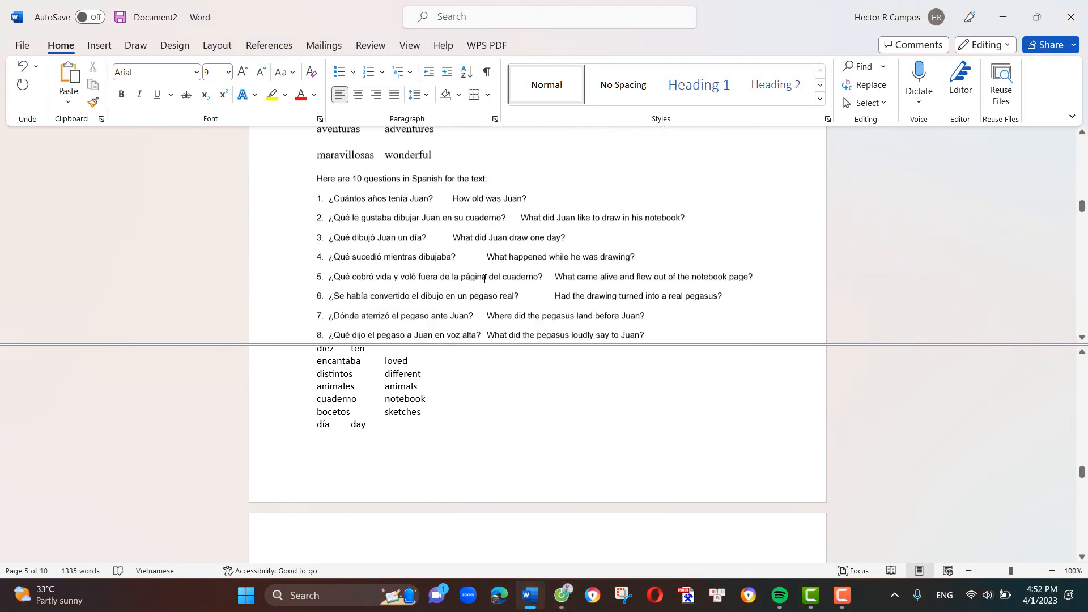
{"action": "scroll", "coordinate": [484, 279], "scroll_direction": "up", "scroll_amount": 15}
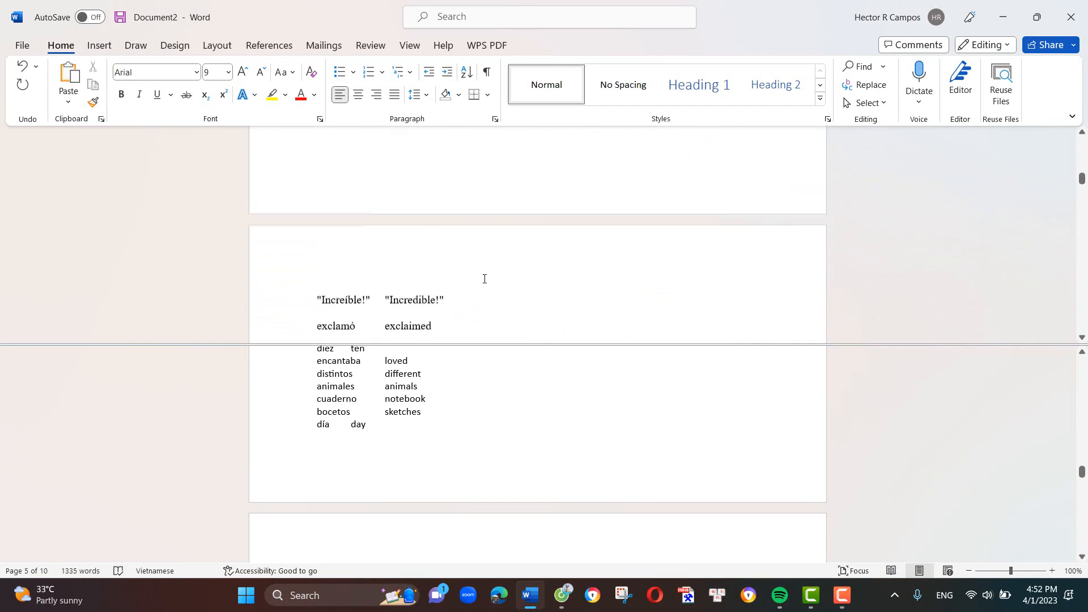
{"action": "scroll", "coordinate": [485, 279], "scroll_direction": "up", "scroll_amount": 15}
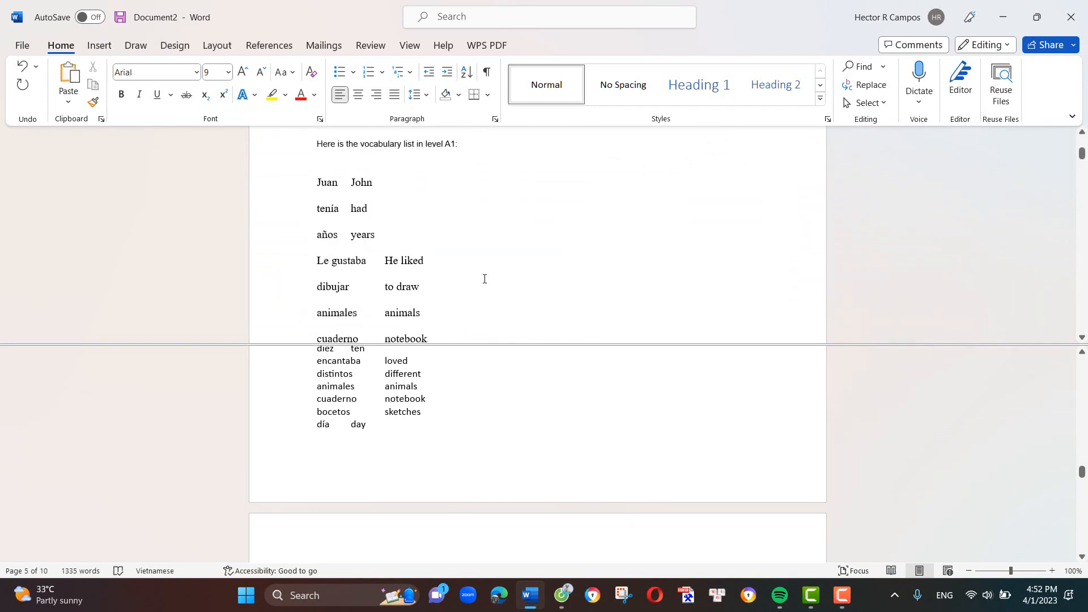
{"action": "scroll", "coordinate": [484, 279], "scroll_direction": "up", "scroll_amount": 3}
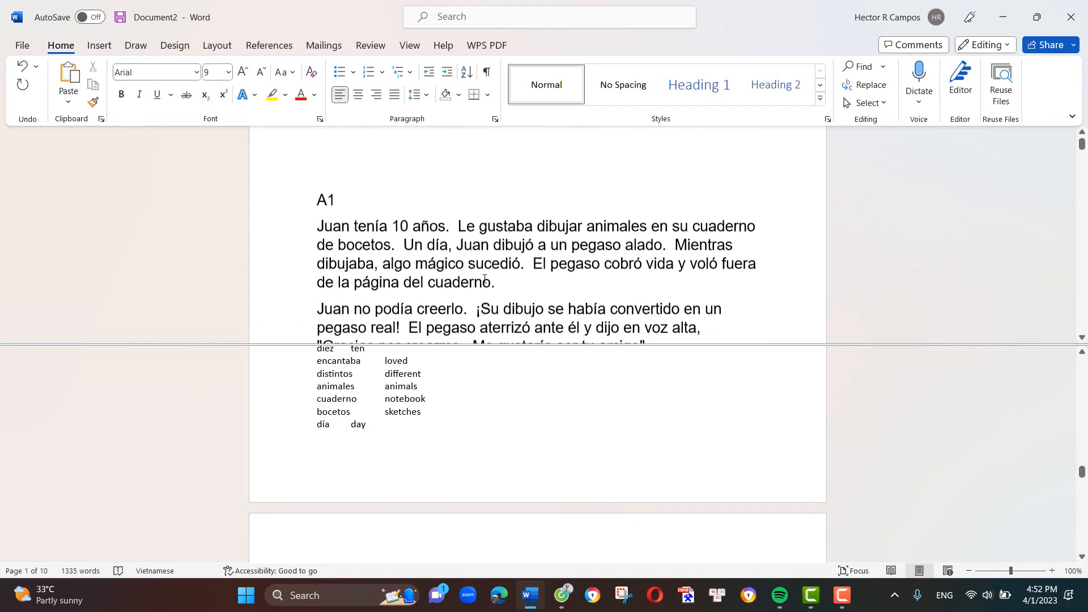
{"action": "left_click_drag", "start_coordinate": [318, 244], "coordinate": [539, 227]}
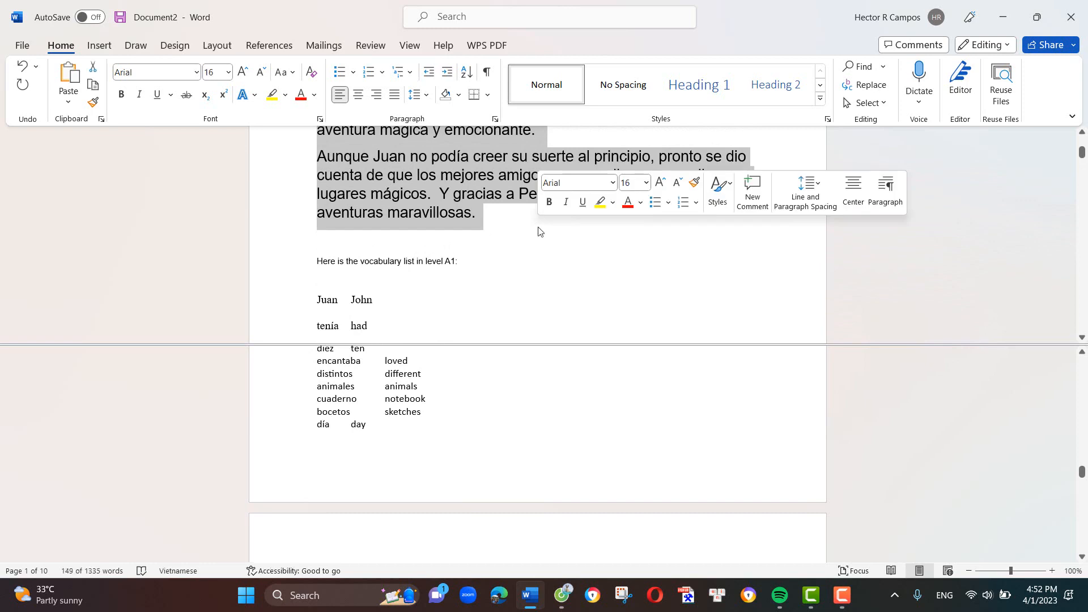
- Switch to Poe and send Claude-instant "Write 10 true or false statements in spanish about this text" followed by the copied A1 story
{"action": "left_click", "coordinate": [563, 602]}
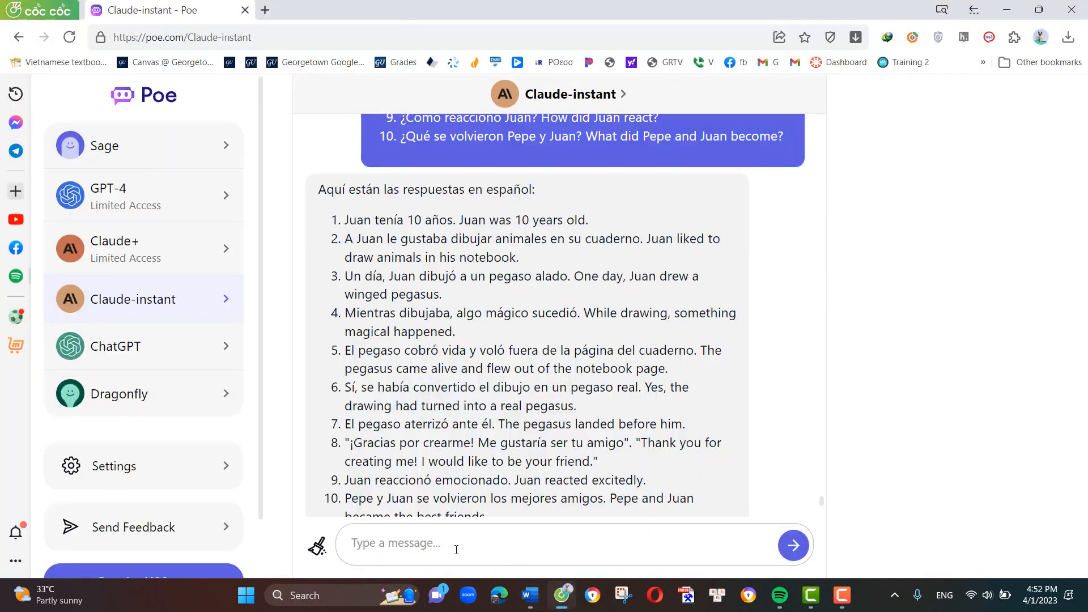
{"action": "left_click", "coordinate": [422, 543]}
{"action": "type", "text": "Write 10 tru"}
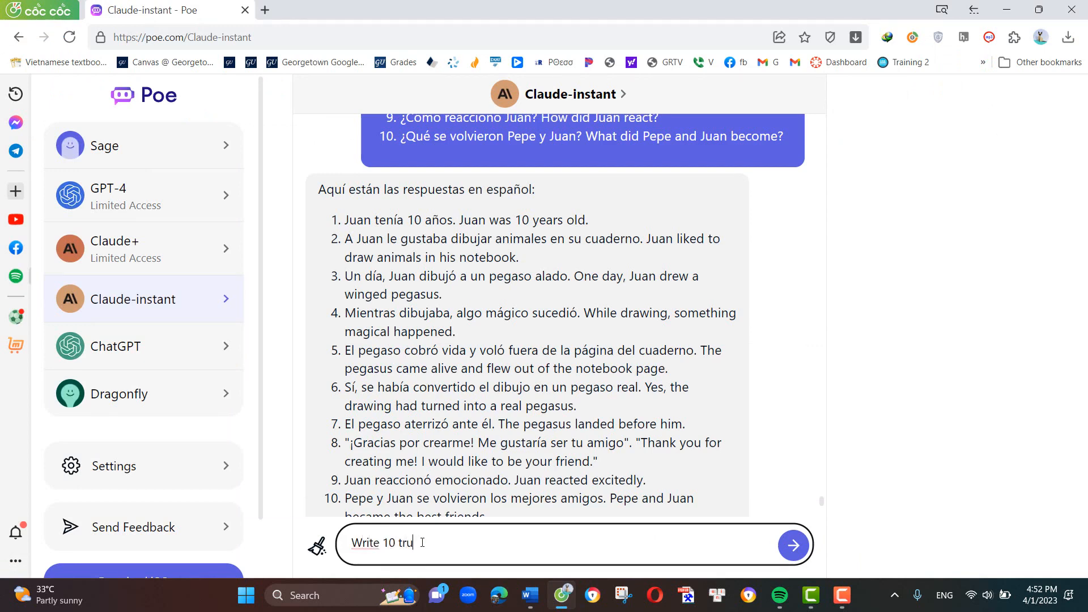
{"action": "type", "text": "e or false statemen"}
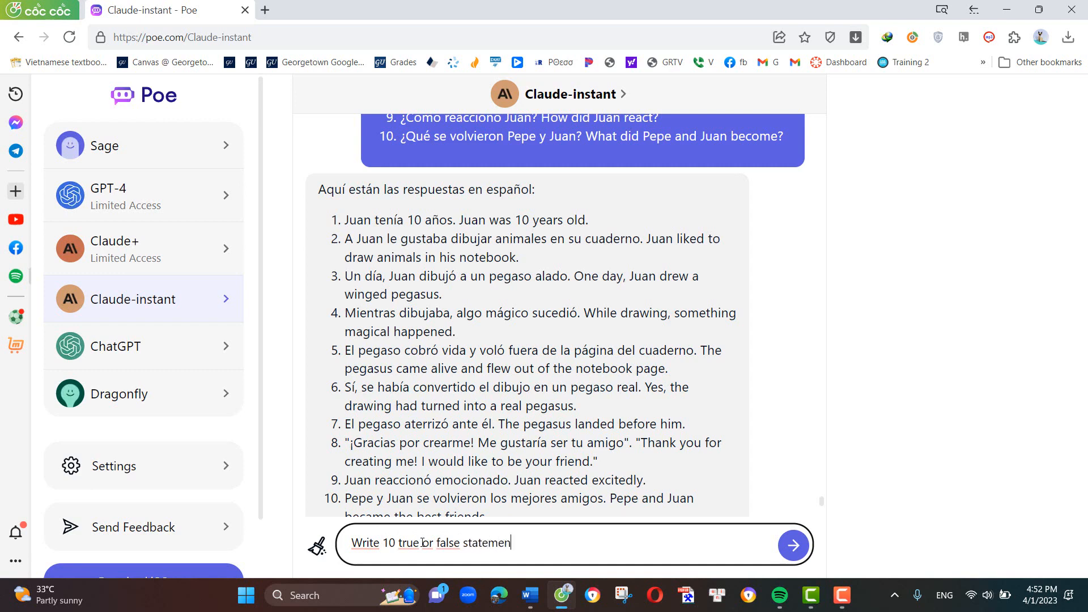
{"action": "type", "text": "ts in spanish about this t"}
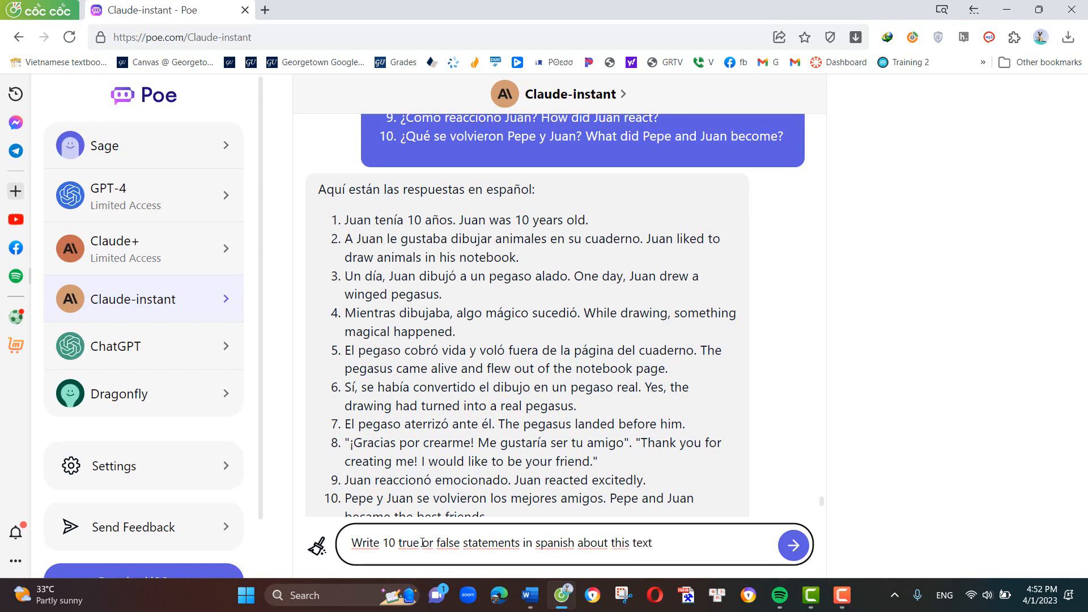
{"action": "type", "text": "ext"}
{"action": "key", "text": "ctrl+v"}
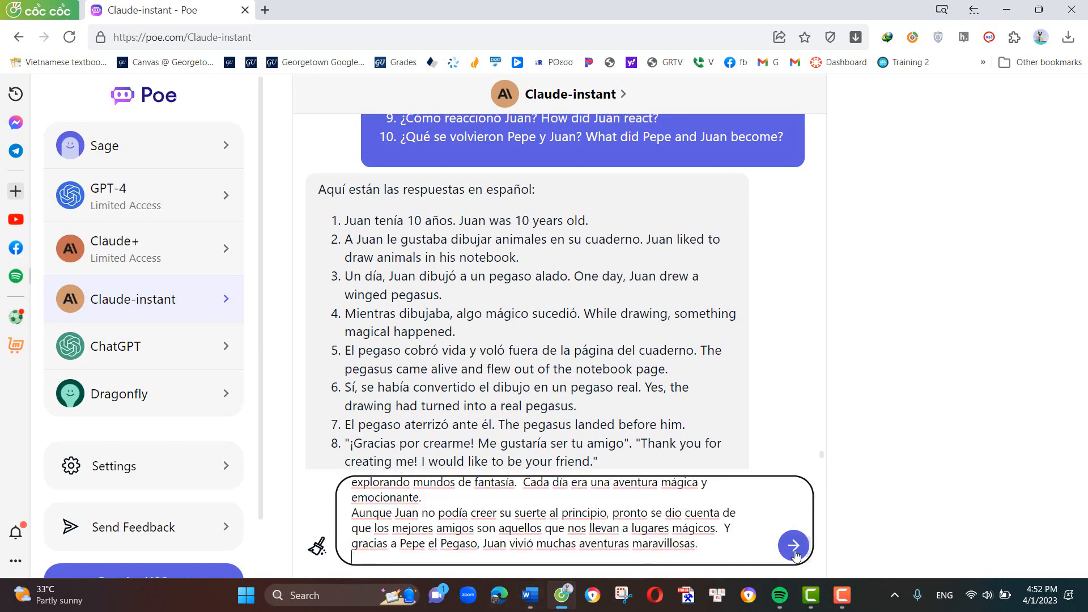
{"action": "left_click", "coordinate": [789, 551]}
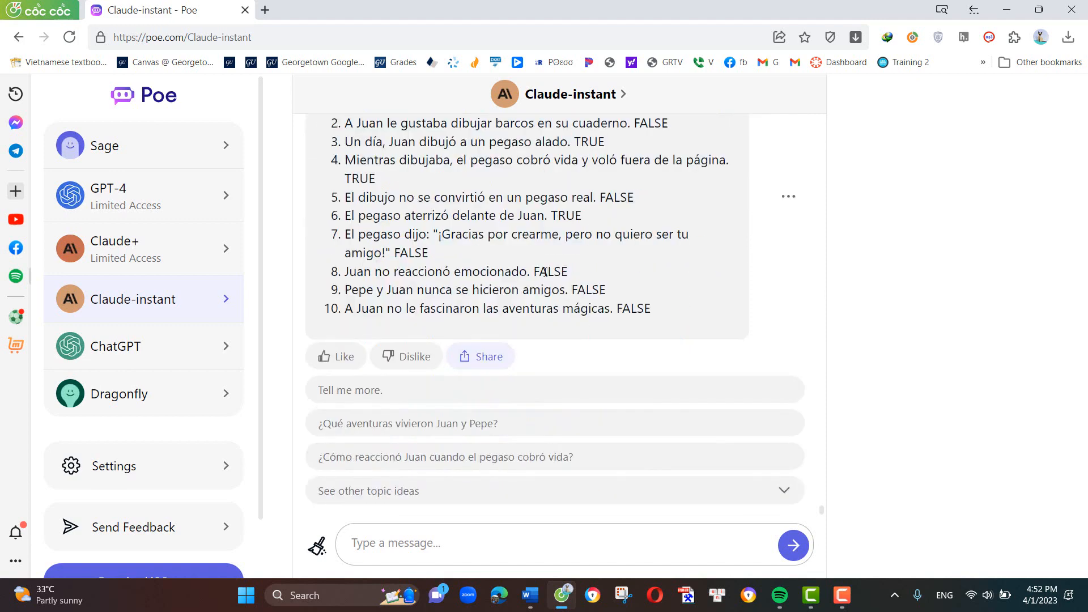
- Copy Claude-instant's full reply with the 10 true or false statements in Spanish
{"action": "scroll", "coordinate": [514, 260], "scroll_direction": "up", "scroll_amount": 4}
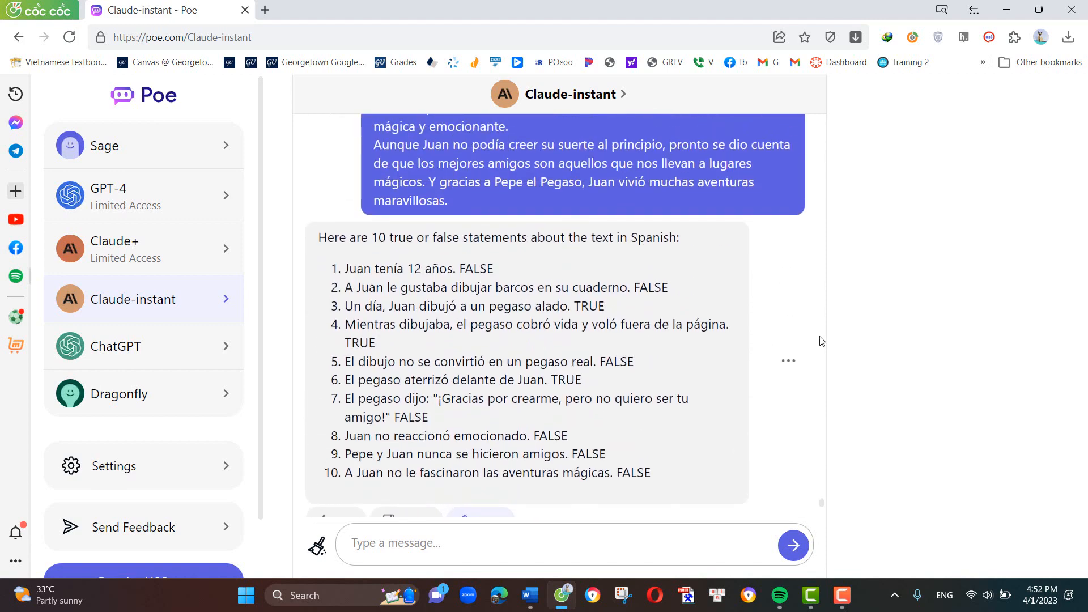
{"action": "left_click", "coordinate": [789, 363]}
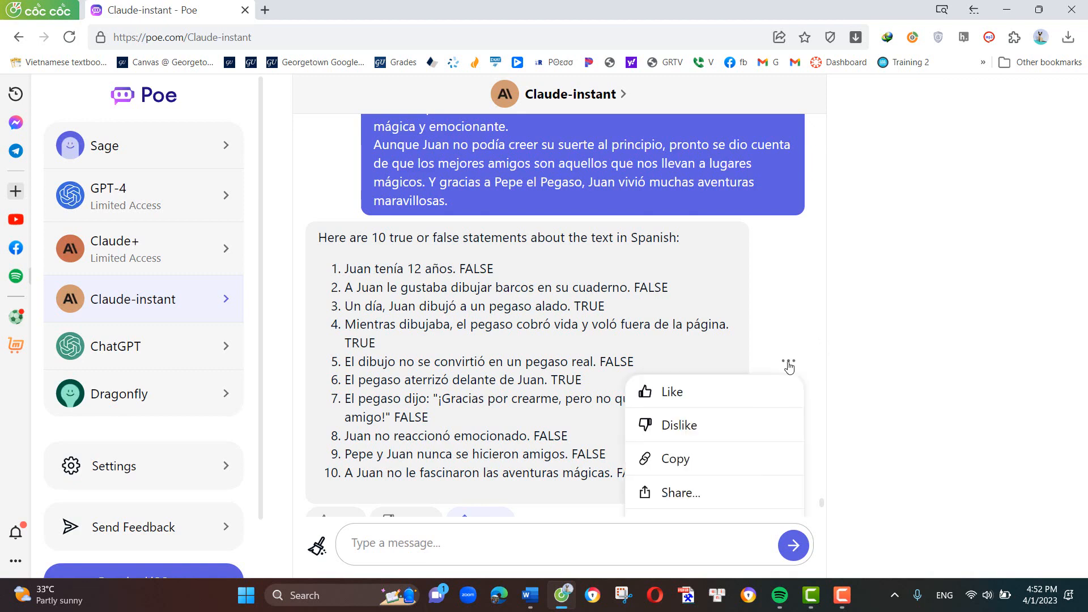
{"action": "left_click", "coordinate": [703, 464]}
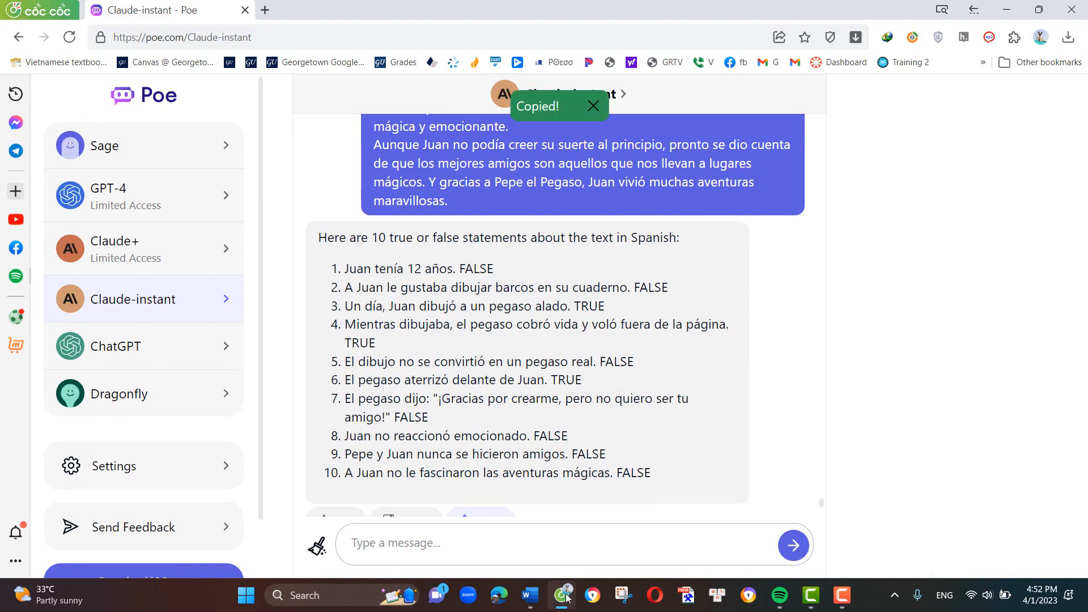
{"action": "mouse_move", "coordinate": [565, 602]}
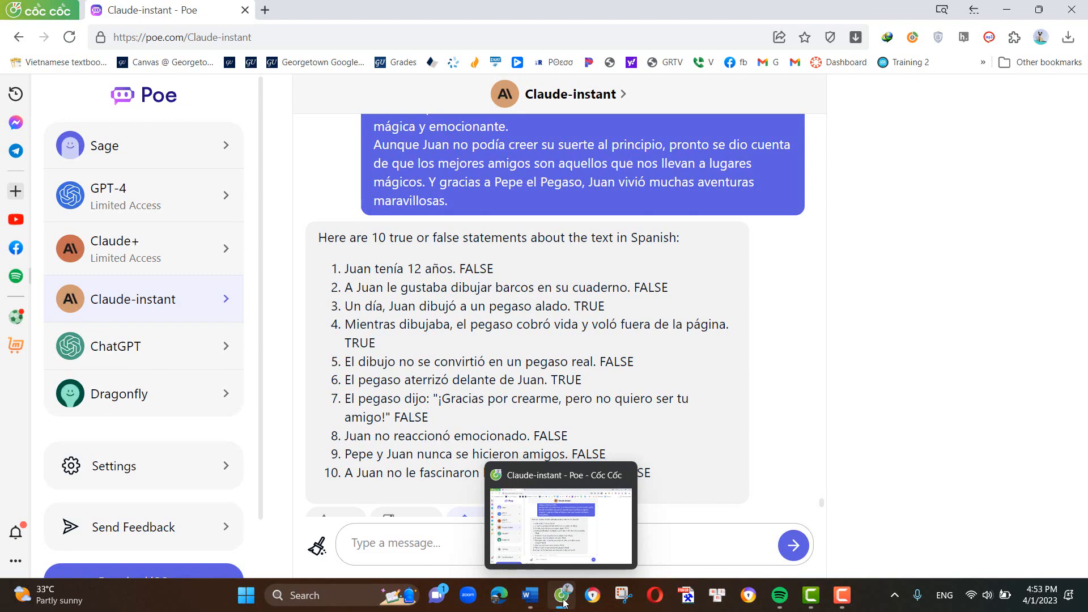
- Switch to Word and paste the copied true or false statements below answer 10 of the A1 answers
{"action": "left_click", "coordinate": [530, 596]}
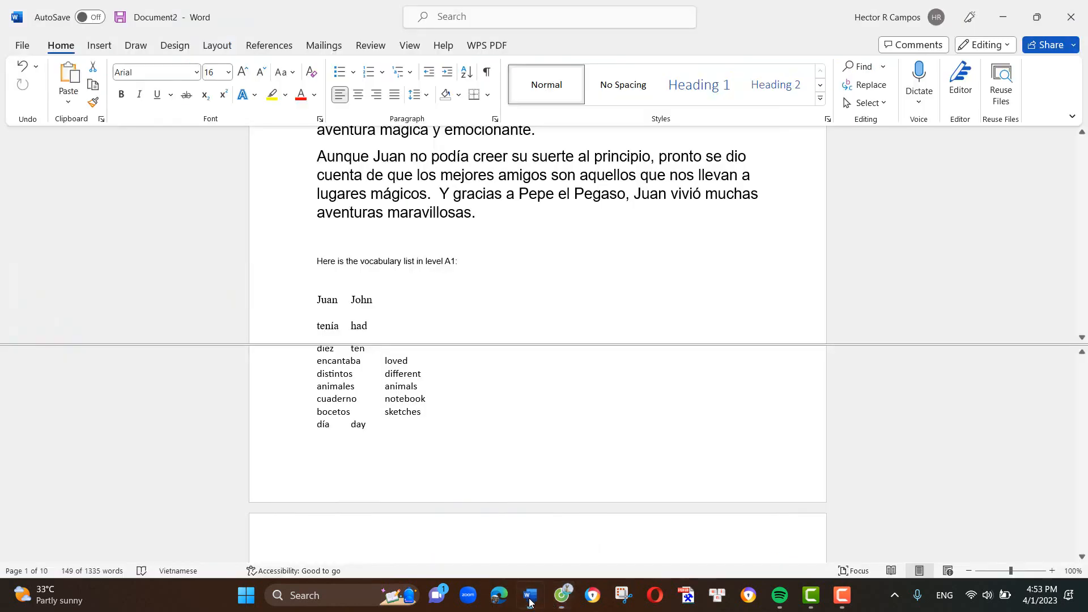
{"action": "scroll", "coordinate": [521, 312], "scroll_direction": "down", "scroll_amount": 12}
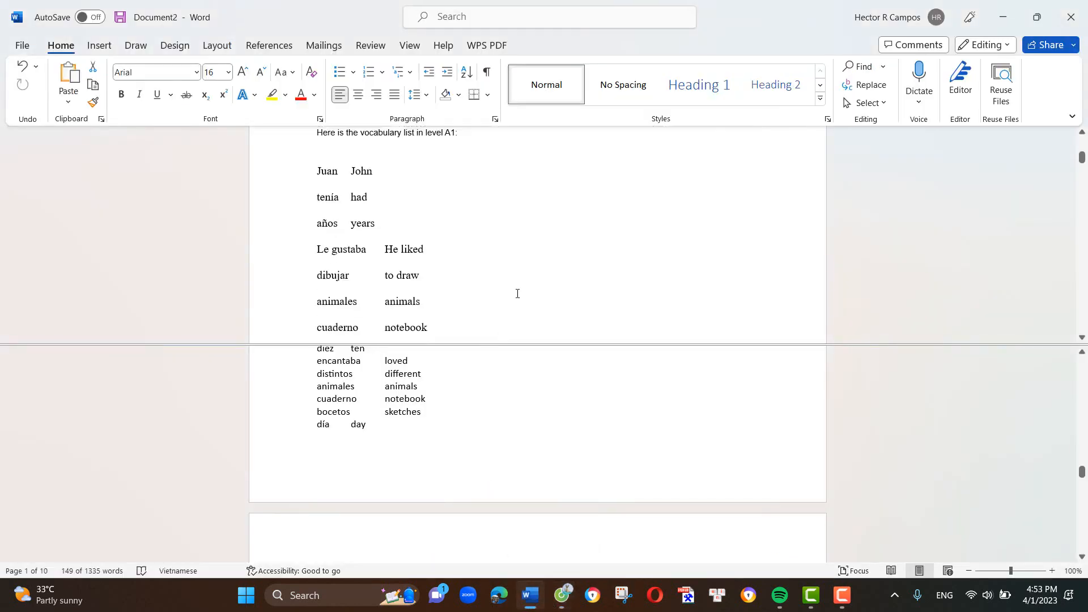
{"action": "scroll", "coordinate": [521, 263], "scroll_direction": "down", "scroll_amount": 15}
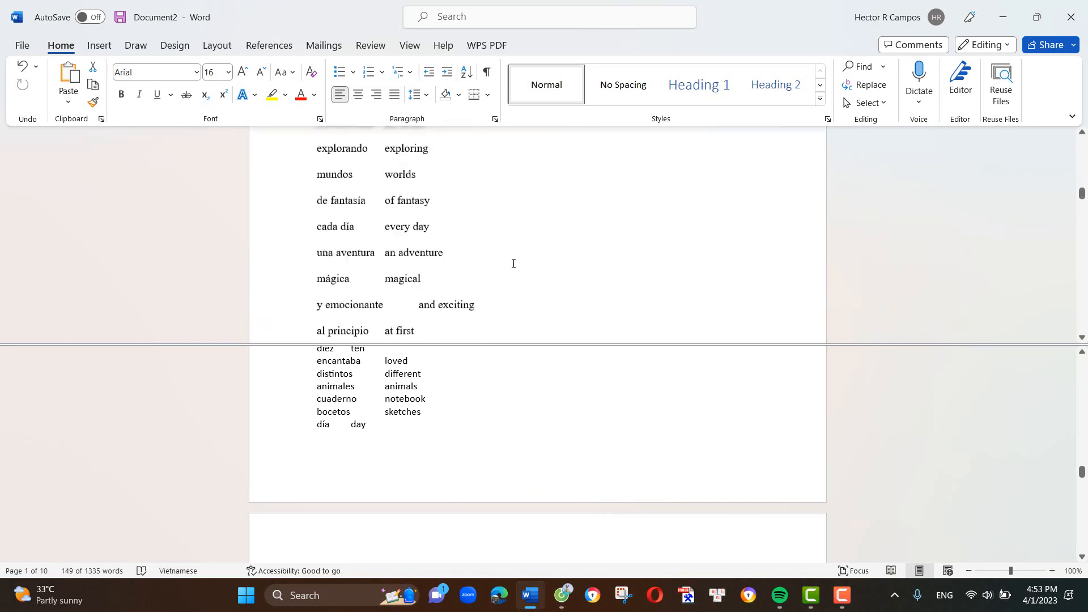
{"action": "scroll", "coordinate": [492, 247], "scroll_direction": "down", "scroll_amount": 5}
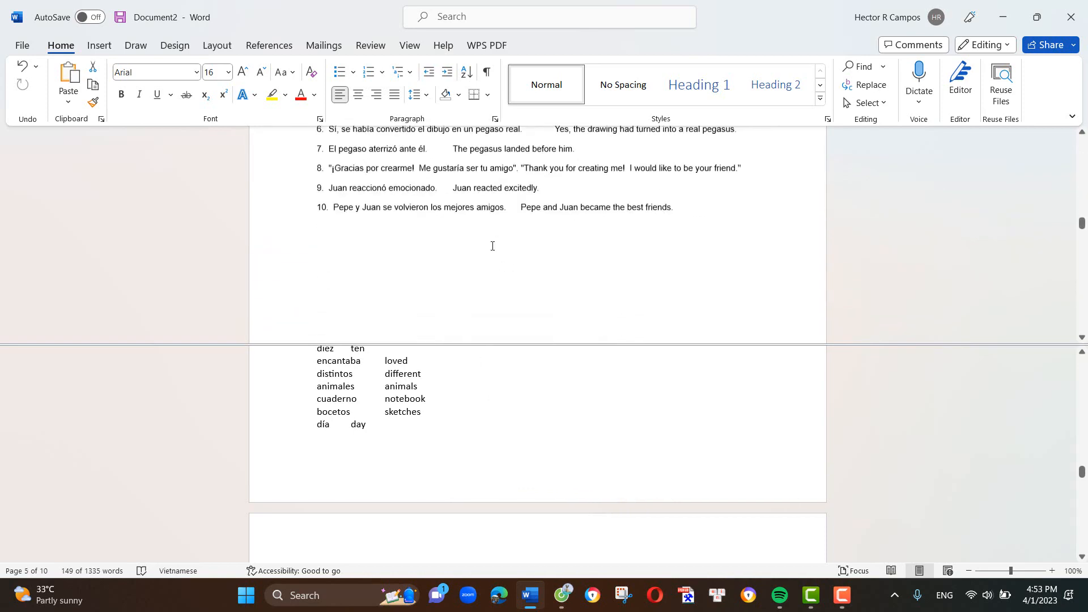
{"action": "scroll", "coordinate": [624, 226], "scroll_direction": "up", "scroll_amount": 3}
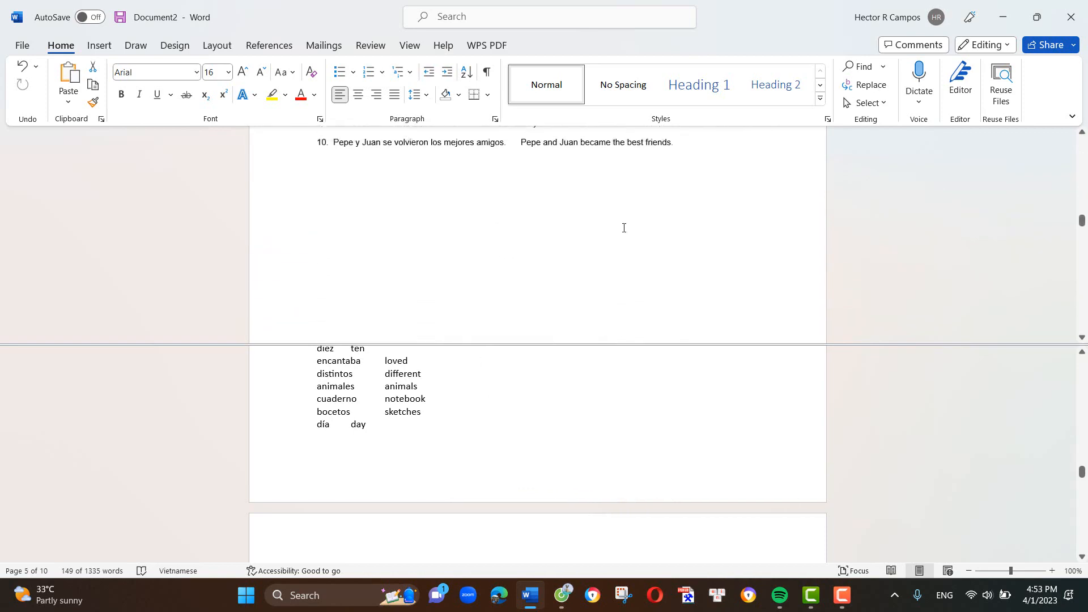
{"action": "left_click", "coordinate": [723, 227]}
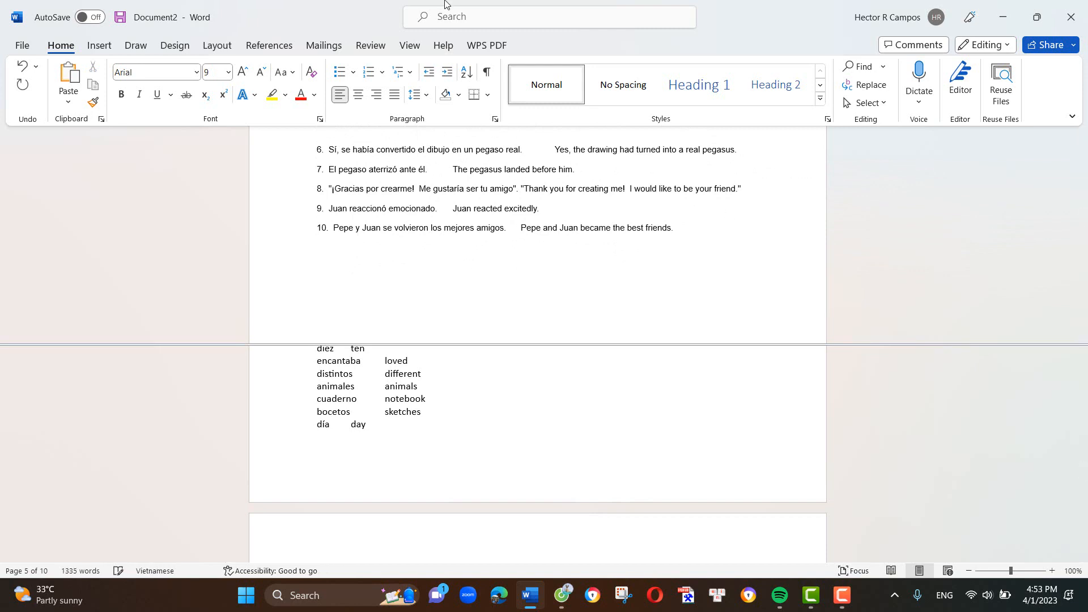
{"action": "type", "text": "Here are 10 true or false statements about the text in Spanish:  1. Juan tenía 12 años. FALSE 2. A Juan le gustaba dibujar barcos en su cuaderno. FALSE 3. Un día, Juan dibujó a un pegaso alado. TRUE 4. Mientras dibujaba, el pegaso cobró vida y voló fuera de la página. TRUE 5. El dibujo no se convirtió en un pegaso real. FALSE 6. El pegaso aterrizó delante de Juan. TRUE 7. El pegaso dijo: \"¡Gracias por crearme, pero no quiero ser tu amigo!\" FALSE 8. Juan no reaccionó emocionado. FALSE 9. Pepe y Juan nunca se hicieron amigos. FALSE 10. A Juan no le fascinaron las aventuras mágicas. FALSE"}
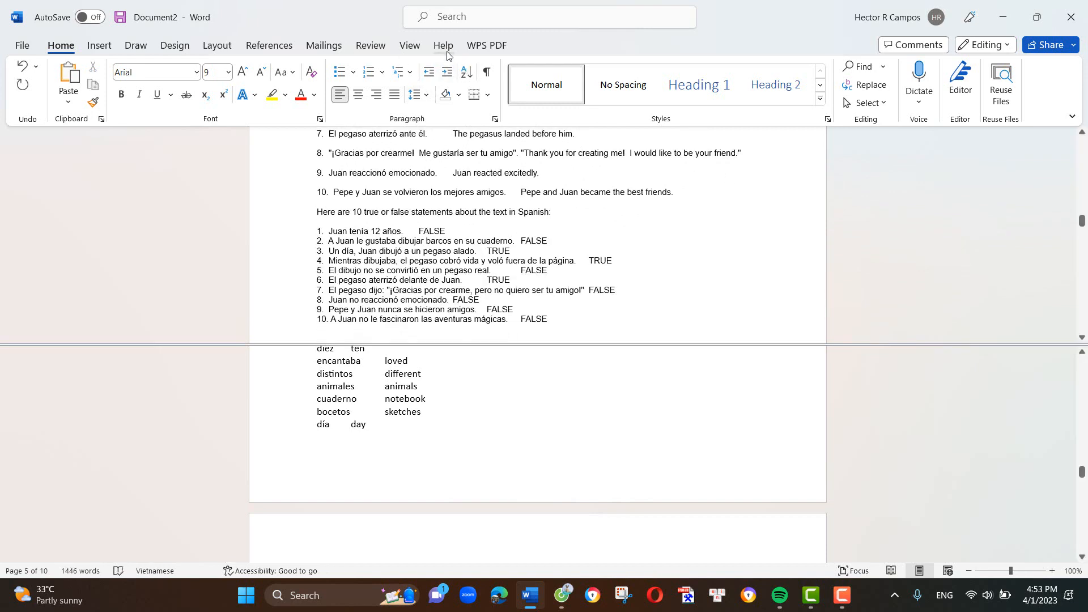
- Remove the split from the Word document window
{"action": "left_click", "coordinate": [445, 49]}
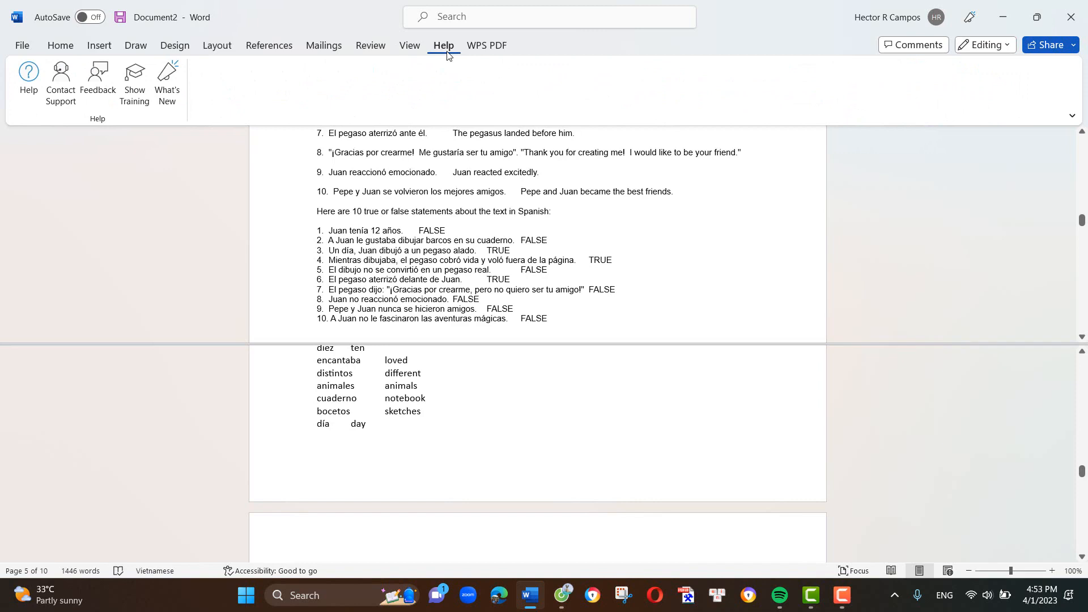
{"action": "left_click", "coordinate": [407, 50]}
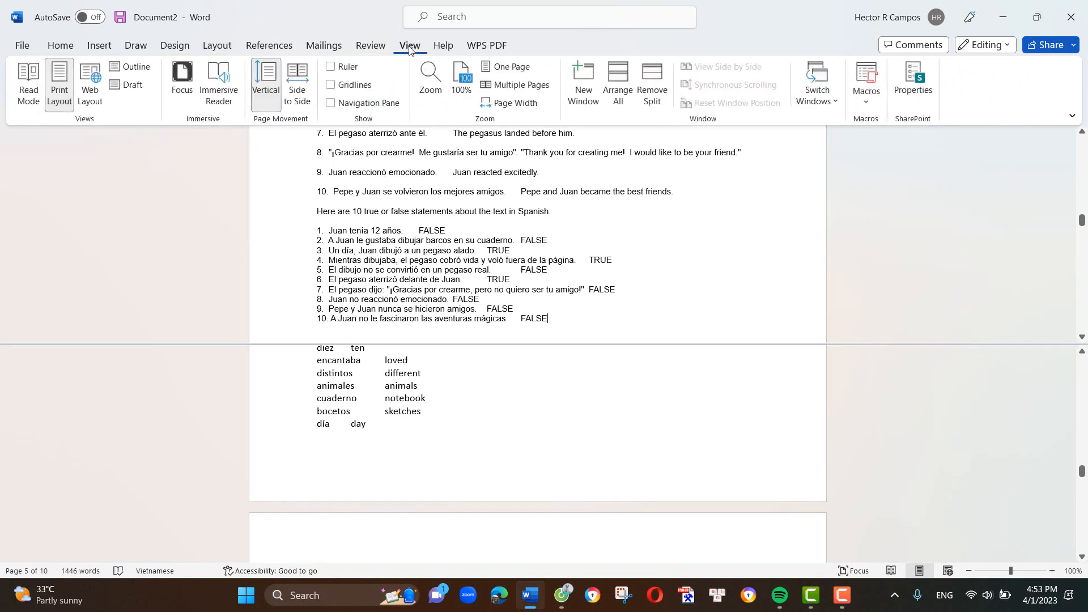
{"action": "left_click", "coordinate": [652, 85]}
- Review the A1 section from the story through the vocabulary list, questions, answers and true or false statements
{"action": "scroll", "coordinate": [525, 267], "scroll_direction": "down", "scroll_amount": 3}
{"action": "scroll", "coordinate": [526, 267], "scroll_direction": "up", "scroll_amount": 8}
{"action": "scroll", "coordinate": [526, 267], "scroll_direction": "up", "scroll_amount": 8}
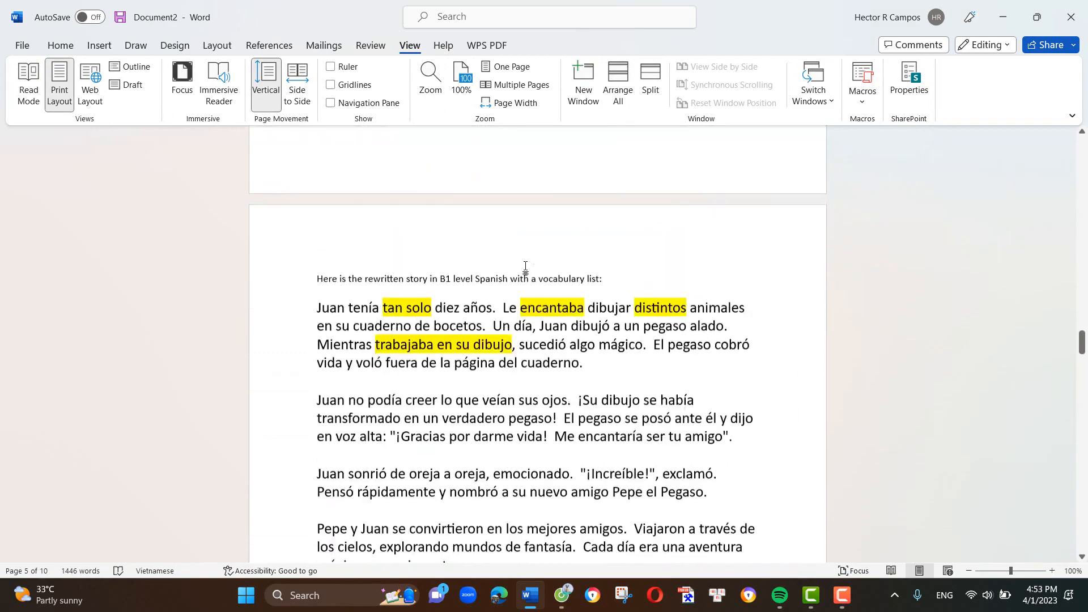
{"action": "scroll", "coordinate": [526, 267], "scroll_direction": "down", "scroll_amount": 20}
{"action": "scroll", "coordinate": [526, 267], "scroll_direction": "up", "scroll_amount": 10}
{"action": "scroll", "coordinate": [526, 266], "scroll_direction": "up", "scroll_amount": 20}
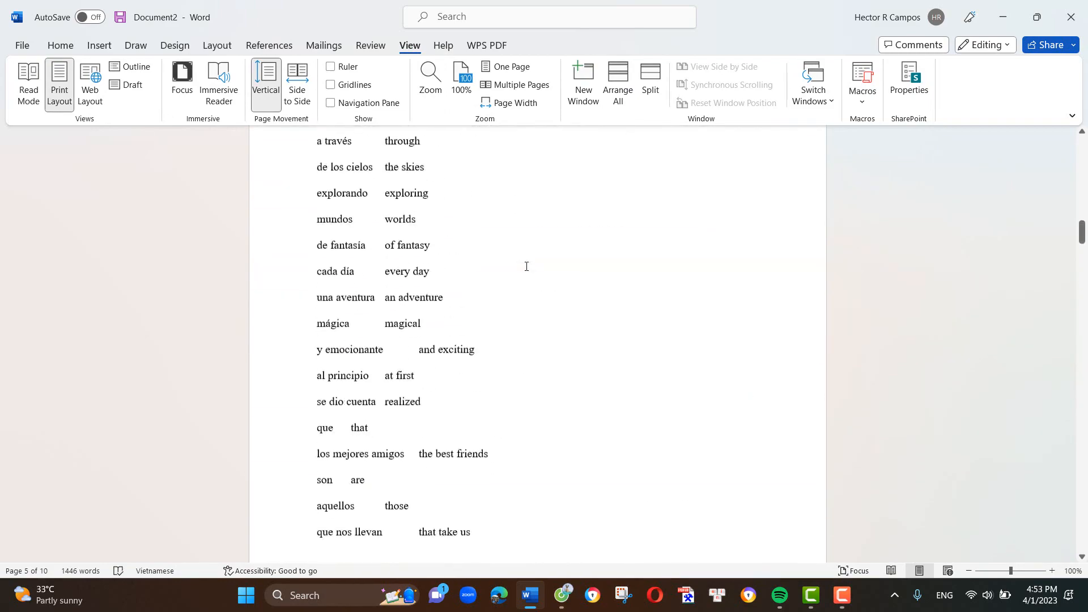
{"action": "scroll", "coordinate": [526, 267], "scroll_direction": "up", "scroll_amount": 3}
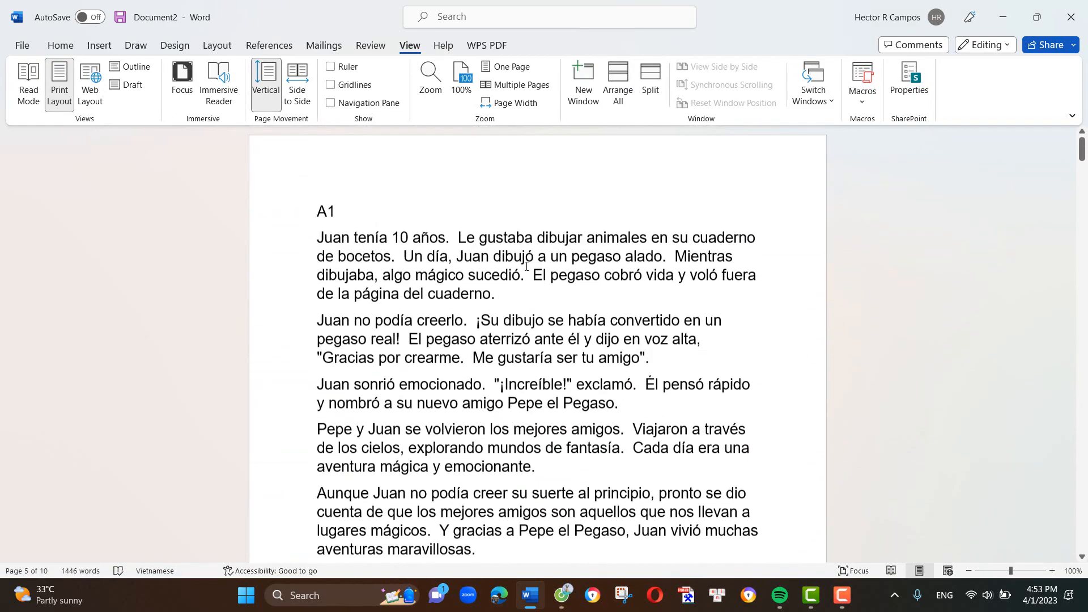
{"action": "scroll", "coordinate": [460, 533], "scroll_direction": "down", "scroll_amount": 2}
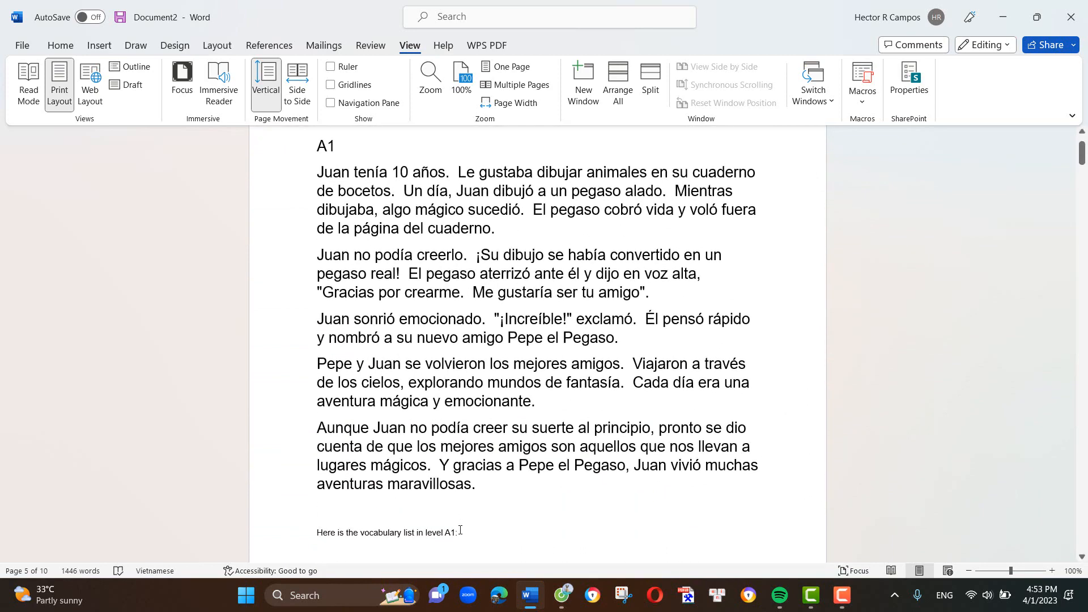
{"action": "scroll", "coordinate": [369, 233], "scroll_direction": "up", "scroll_amount": 2}
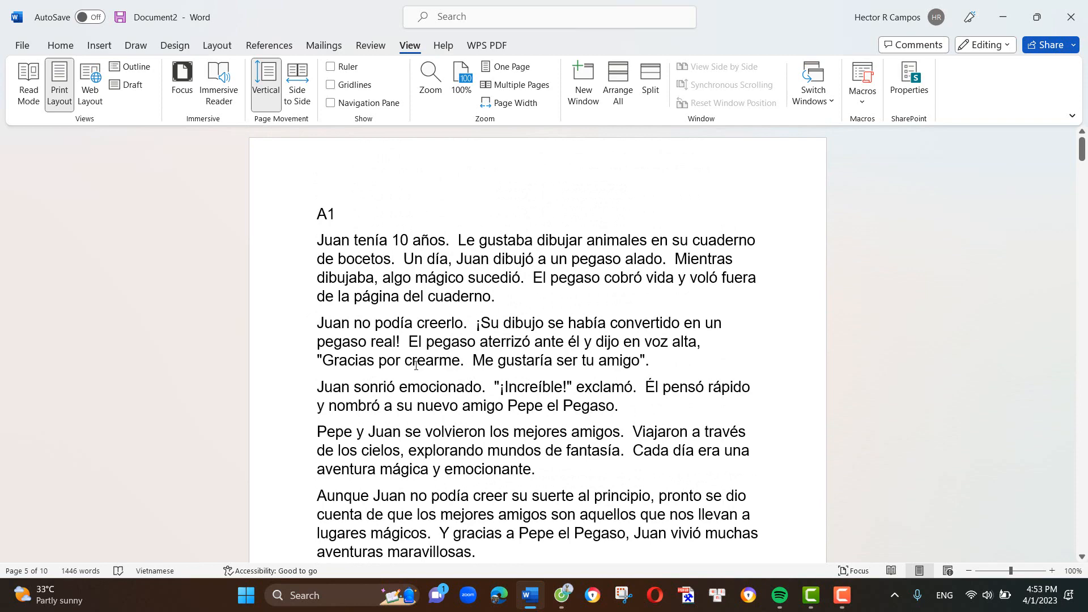
{"action": "scroll", "coordinate": [415, 365], "scroll_direction": "down", "scroll_amount": 6}
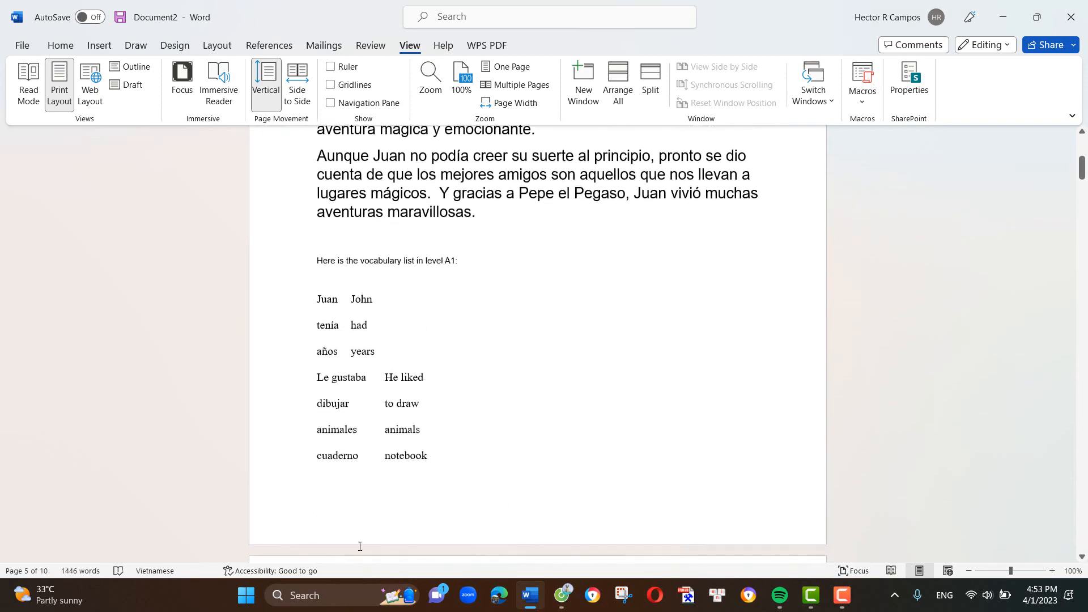
{"action": "scroll", "coordinate": [586, 520], "scroll_direction": "down", "scroll_amount": 5}
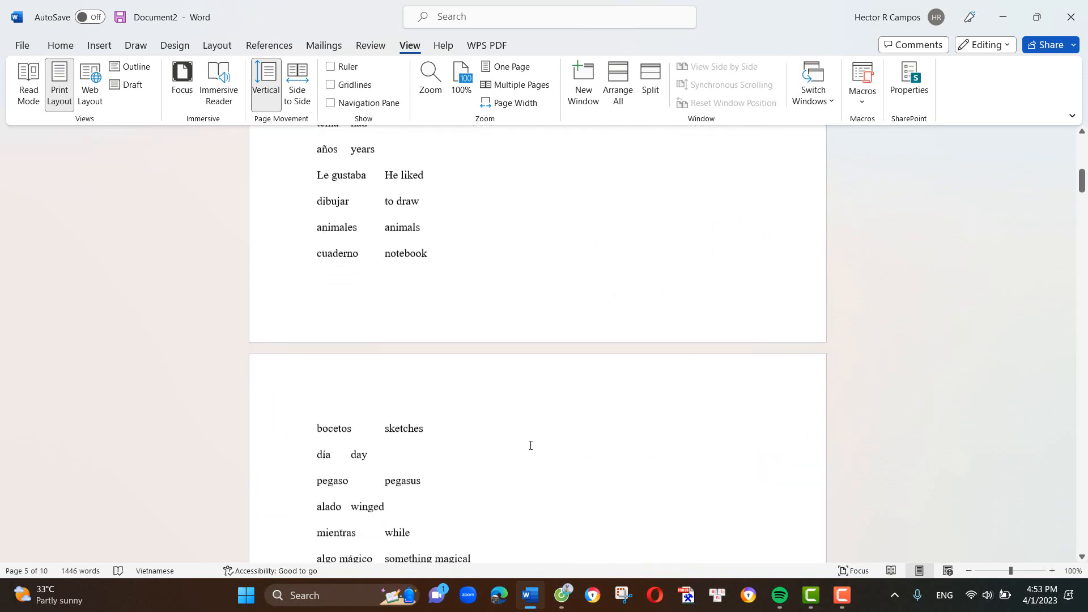
{"action": "scroll", "coordinate": [530, 445], "scroll_direction": "down", "scroll_amount": 7}
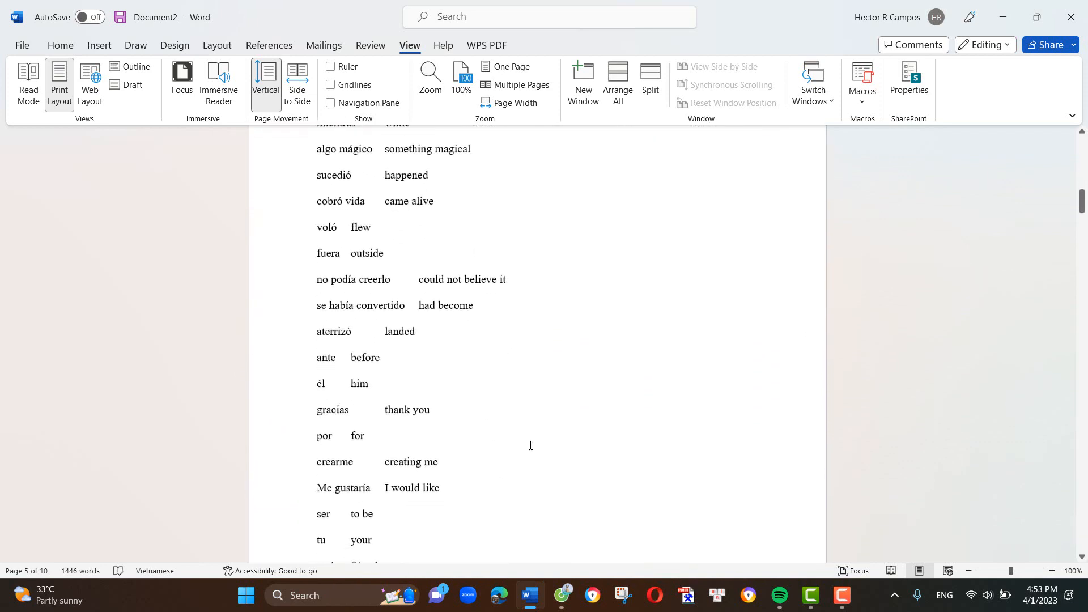
{"action": "scroll", "coordinate": [531, 446], "scroll_direction": "down", "scroll_amount": 8}
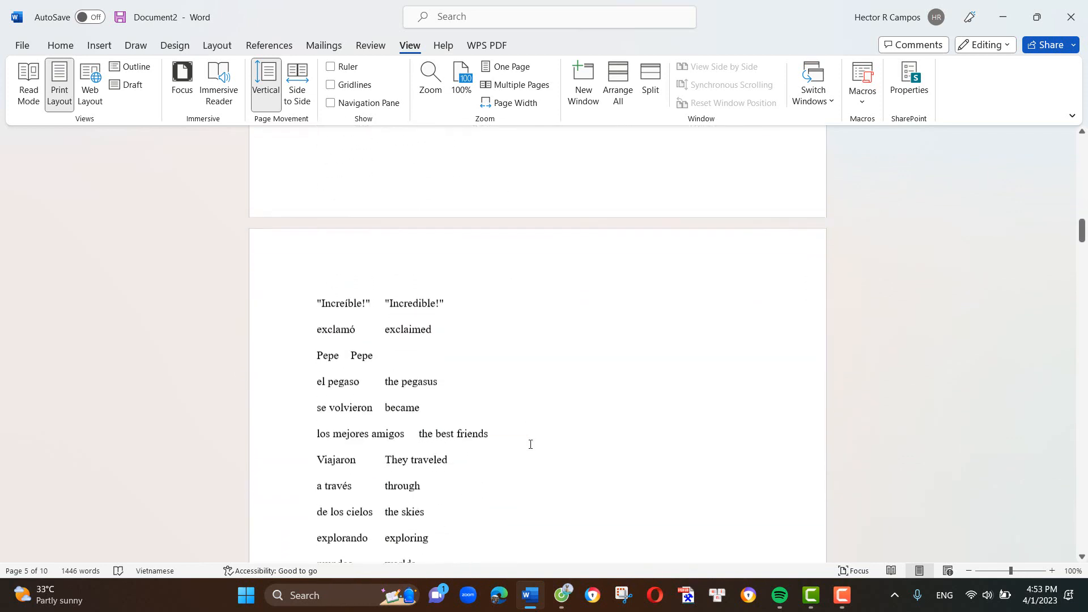
{"action": "scroll", "coordinate": [530, 445], "scroll_direction": "down", "scroll_amount": 12}
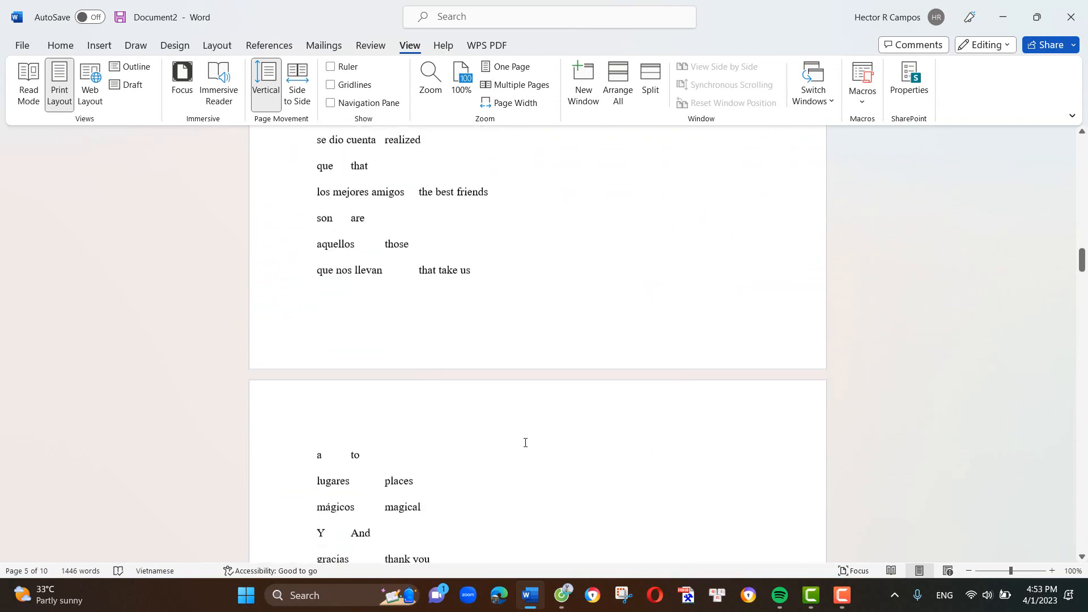
{"action": "scroll", "coordinate": [525, 443], "scroll_direction": "down", "scroll_amount": 5}
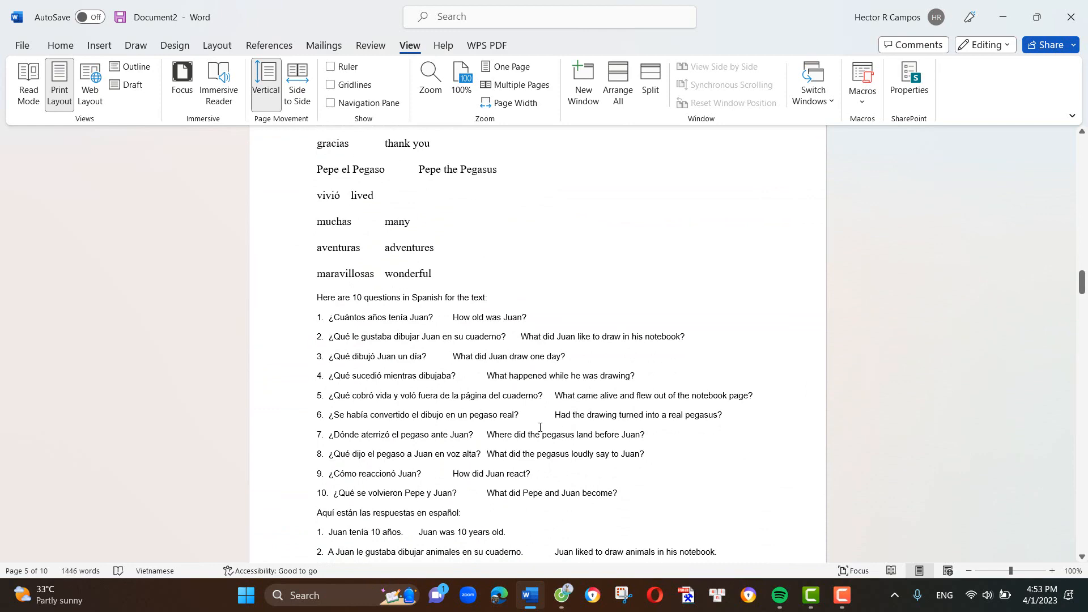
{"action": "scroll", "coordinate": [494, 415], "scroll_direction": "down", "scroll_amount": 2}
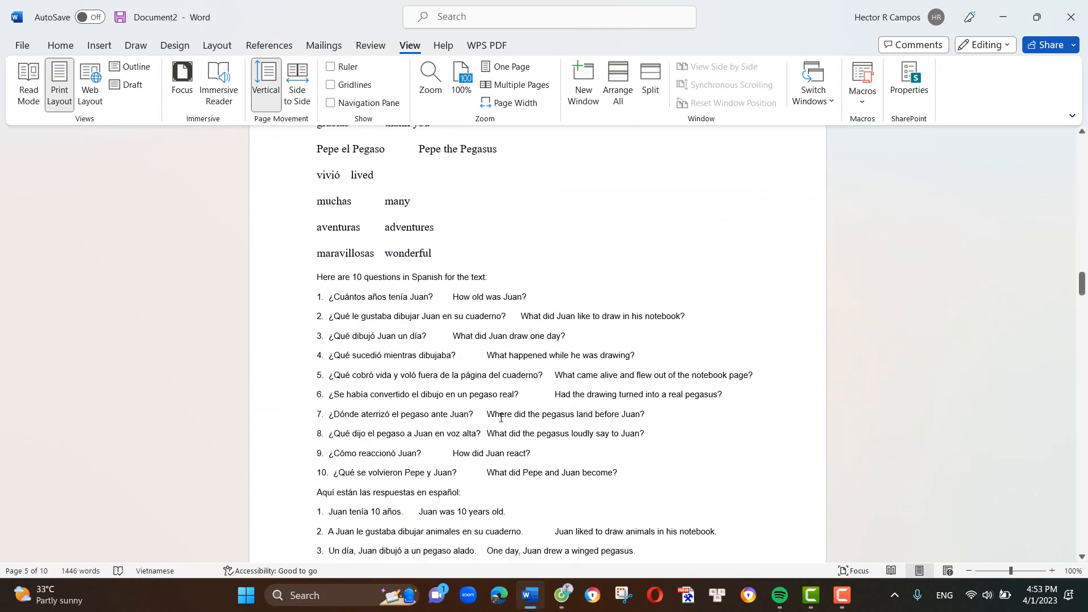
{"action": "scroll", "coordinate": [494, 415], "scroll_direction": "down", "scroll_amount": 8}
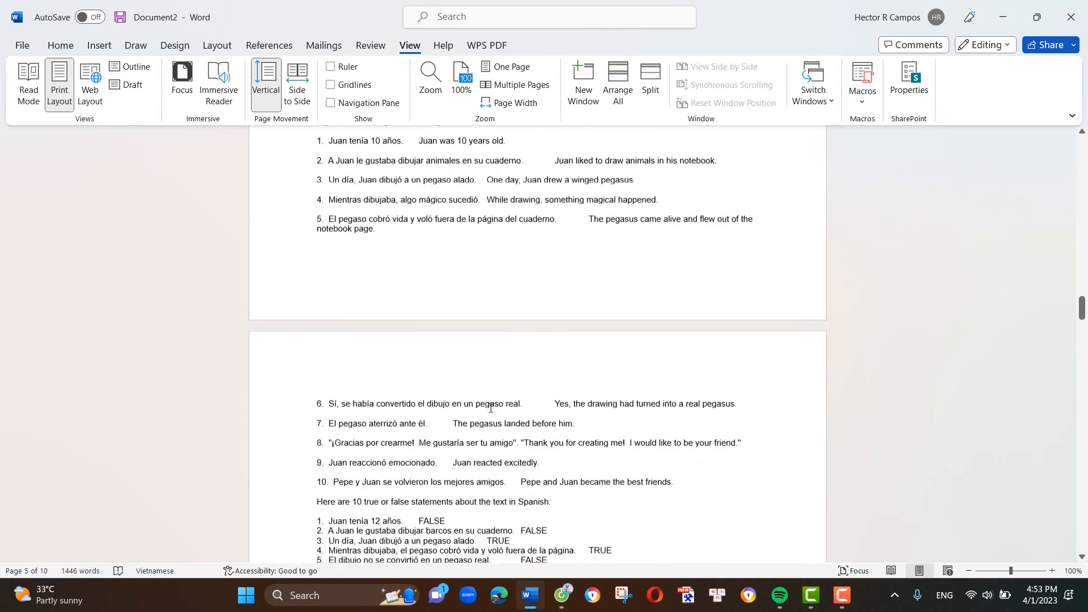
{"action": "scroll", "coordinate": [491, 407], "scroll_direction": "down", "scroll_amount": 1}
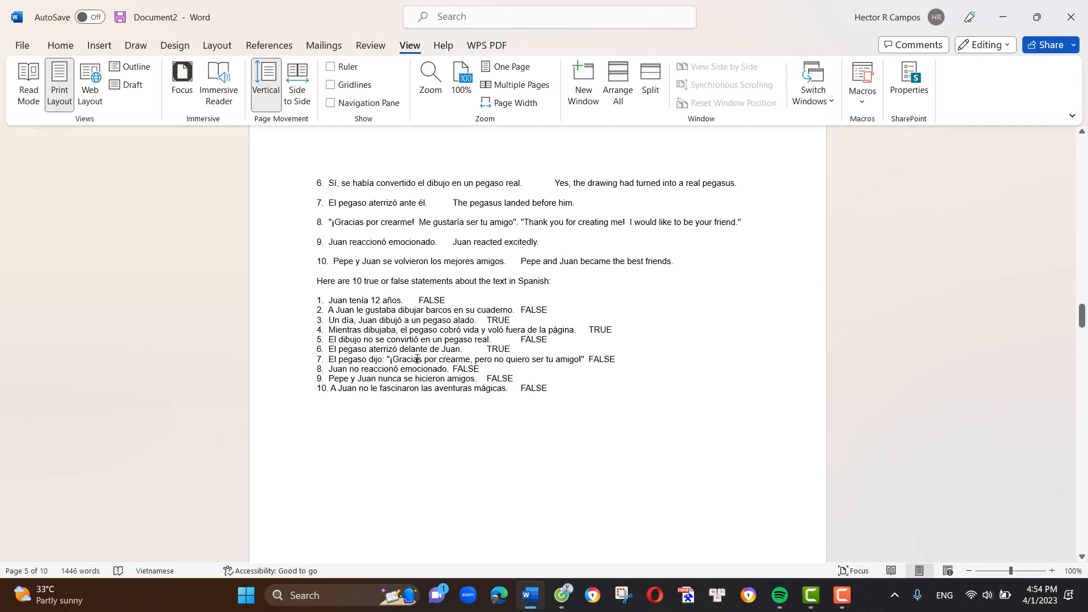
- Copy the whole A1 vocabulary list from "Juan" through "maravillosas" with its English translations
{"action": "scroll", "coordinate": [427, 357], "scroll_direction": "up", "scroll_amount": 15}
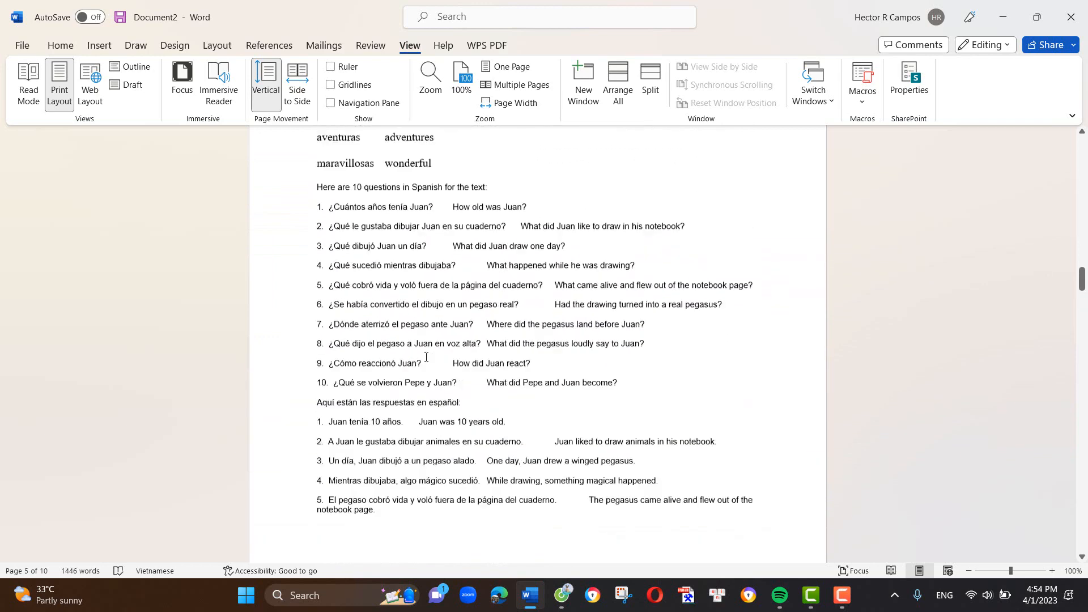
{"action": "scroll", "coordinate": [426, 357], "scroll_direction": "up", "scroll_amount": 10}
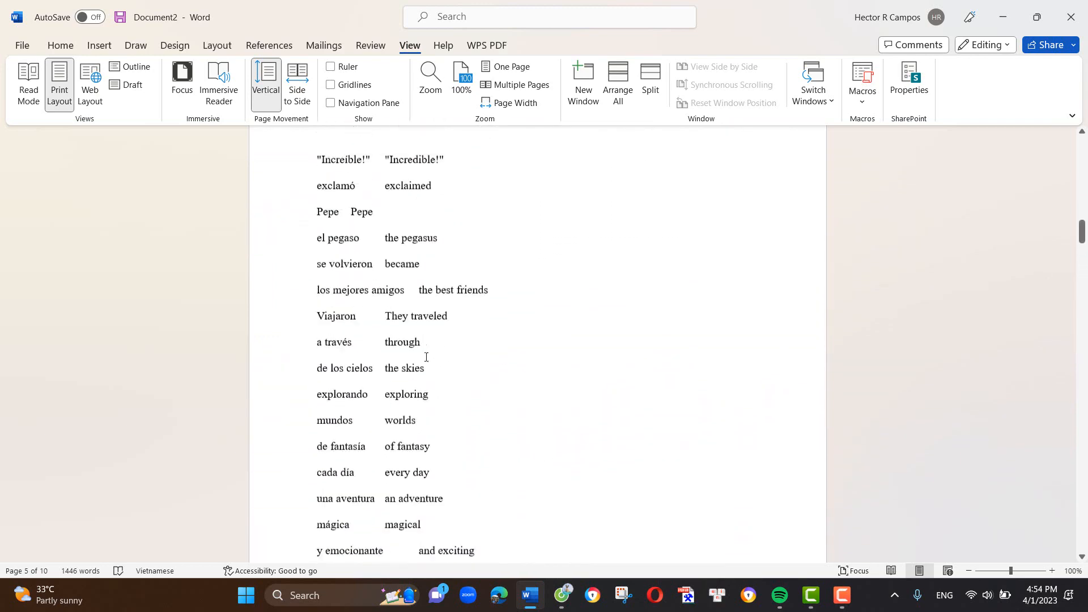
{"action": "scroll", "coordinate": [427, 357], "scroll_direction": "up", "scroll_amount": 8}
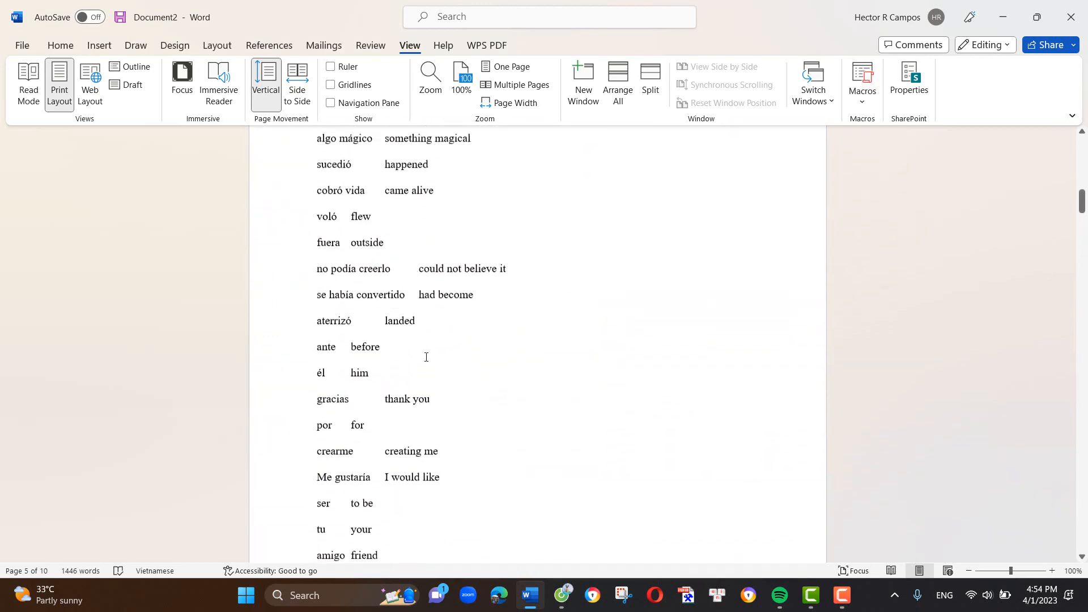
{"action": "scroll", "coordinate": [426, 357], "scroll_direction": "up", "scroll_amount": 8}
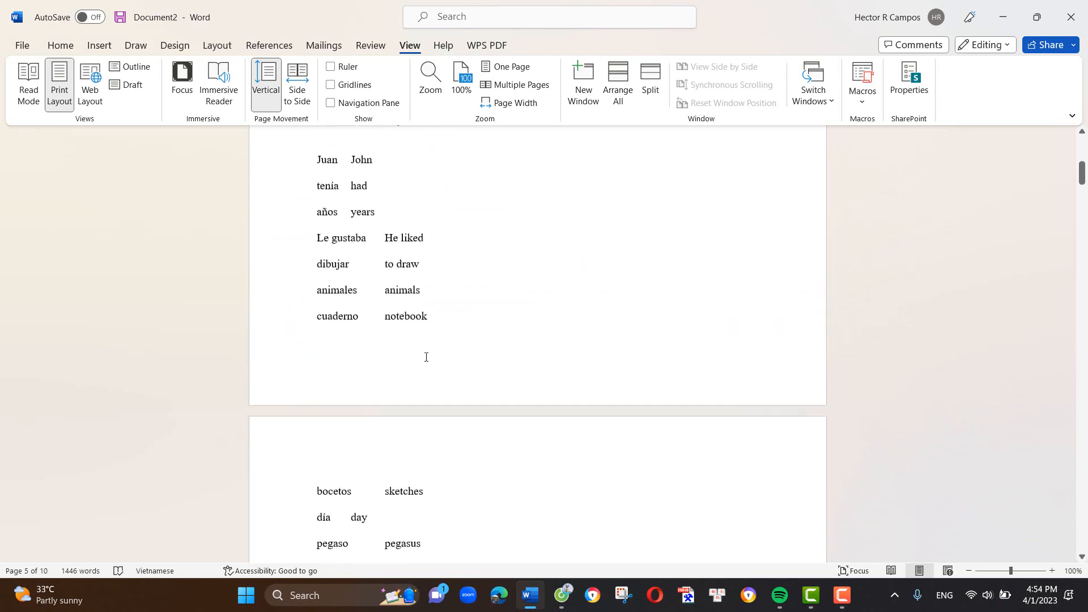
{"action": "scroll", "coordinate": [426, 357], "scroll_direction": "up", "scroll_amount": 2}
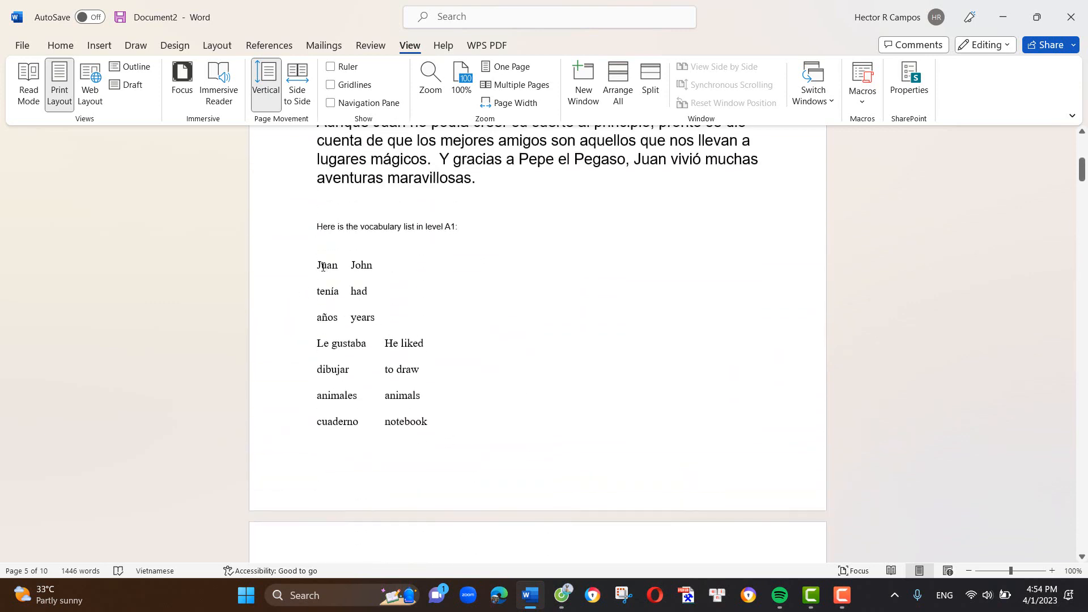
{"action": "left_click_drag", "start_coordinate": [315, 269], "coordinate": [437, 418]}
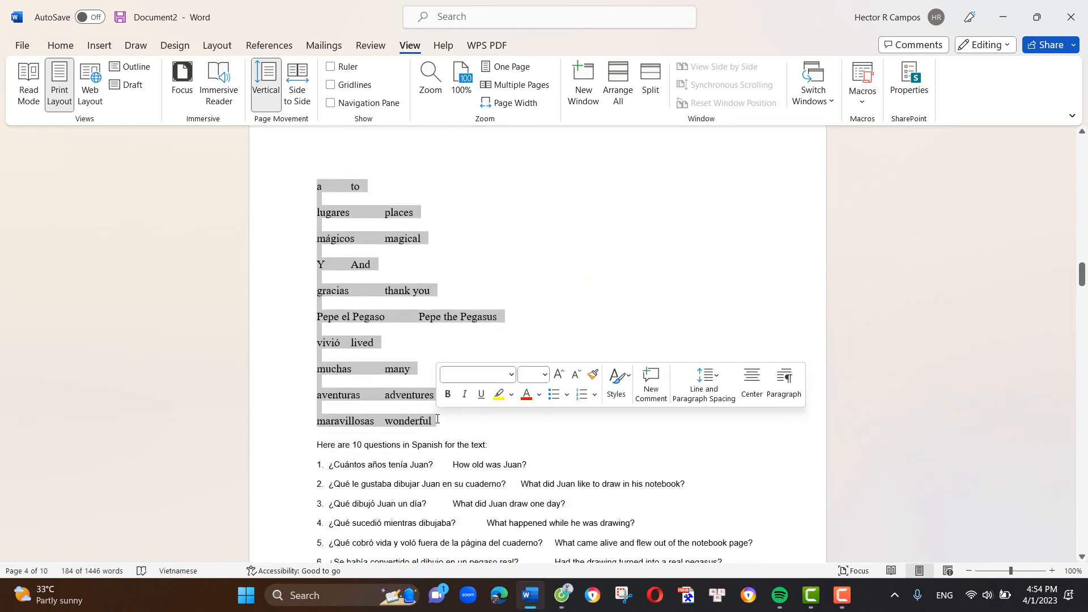
- Switch to Poe and write a Claude-instant prompt to create a story in Spanish using these words
{"action": "left_click", "coordinate": [562, 596]}
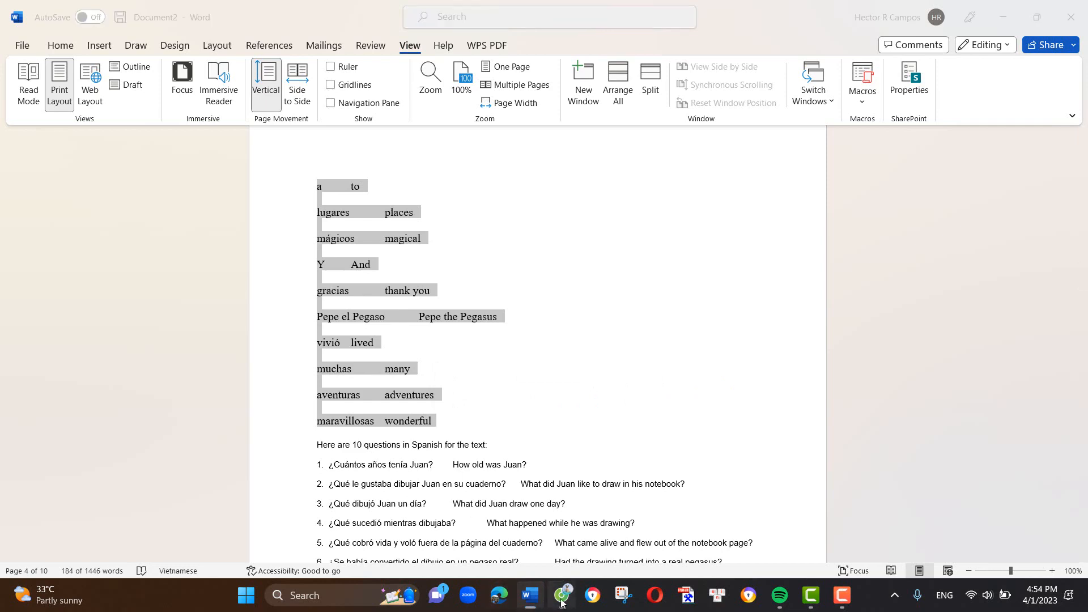
{"action": "left_click", "coordinate": [452, 545]}
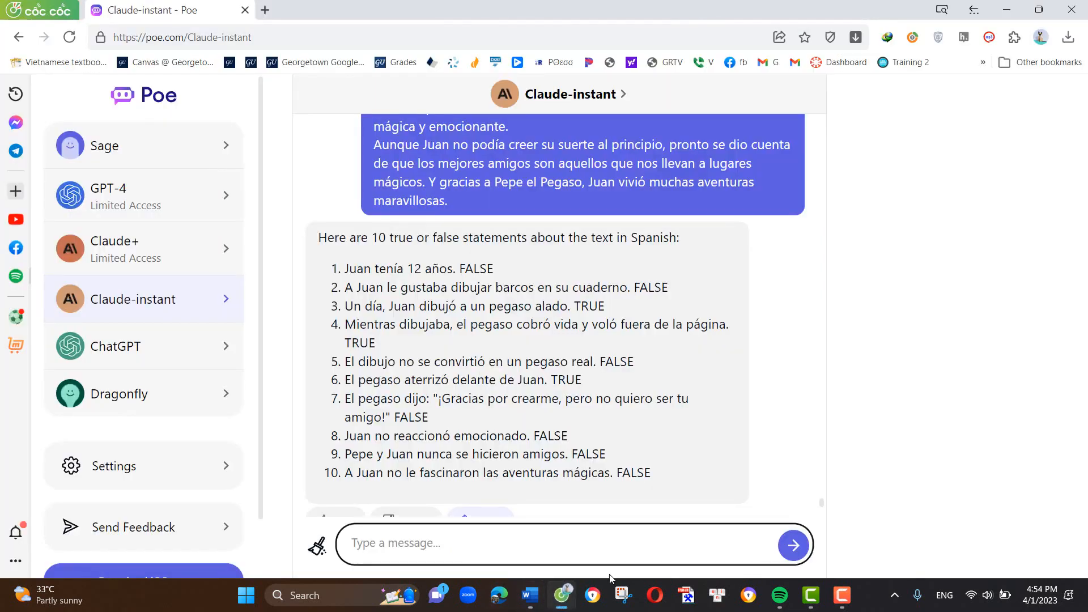
{"action": "type", "text": "Create a story using"}
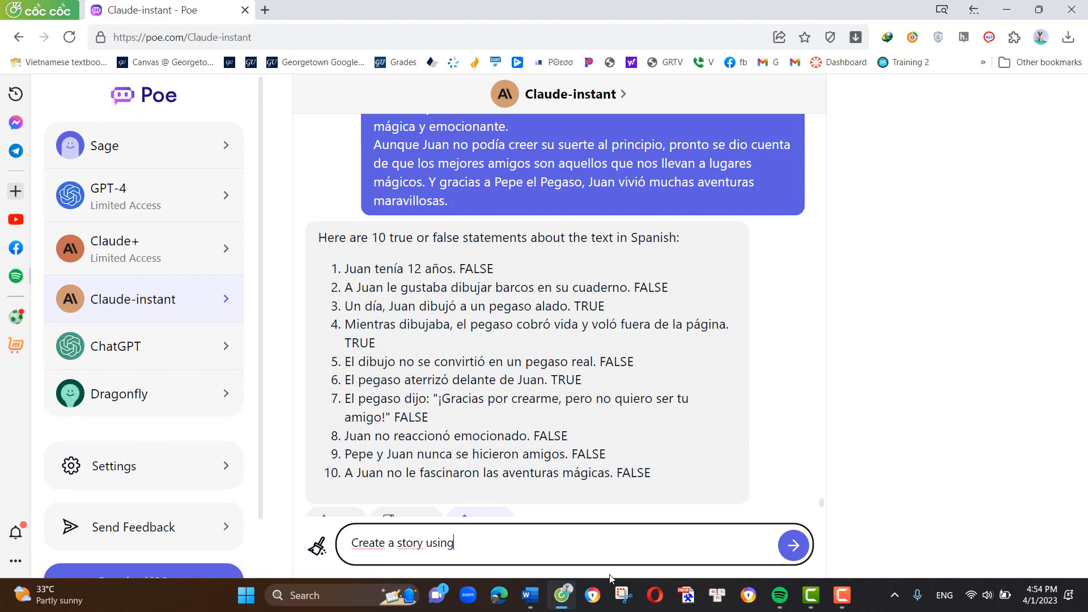
{"action": "type", "text": " these words"}
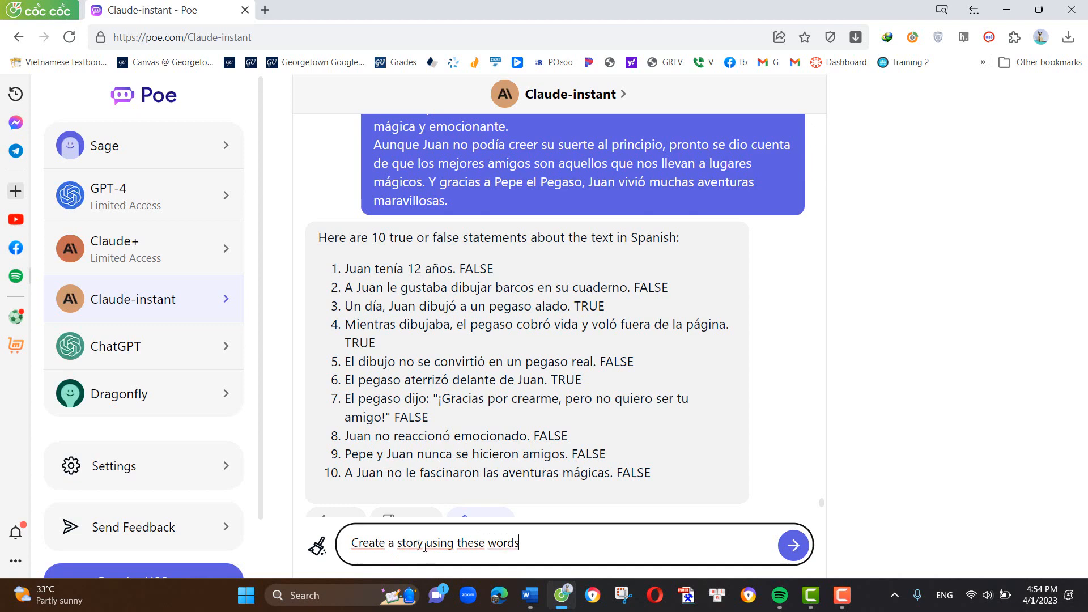
{"action": "left_click", "coordinate": [423, 545]}
{"action": "type", "text": "in SPanish"}
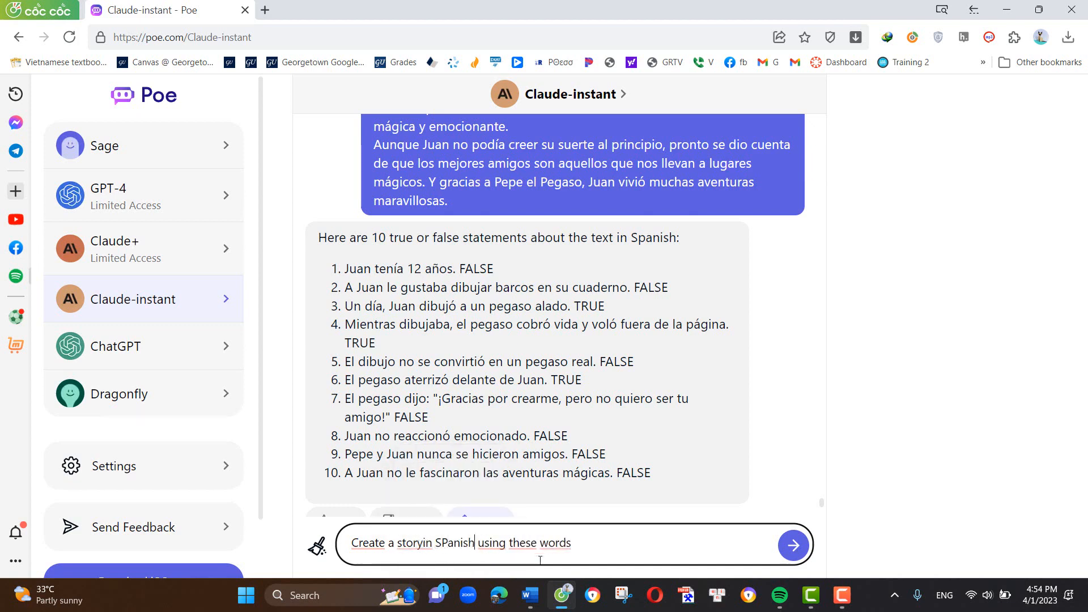
- Add the copied A1 vocabulary list to the end of the story prompt and send it
{"action": "left_click", "coordinate": [605, 544]}
{"action": "key", "text": "ctrl+v"}
{"action": "left_click", "coordinate": [635, 566]}
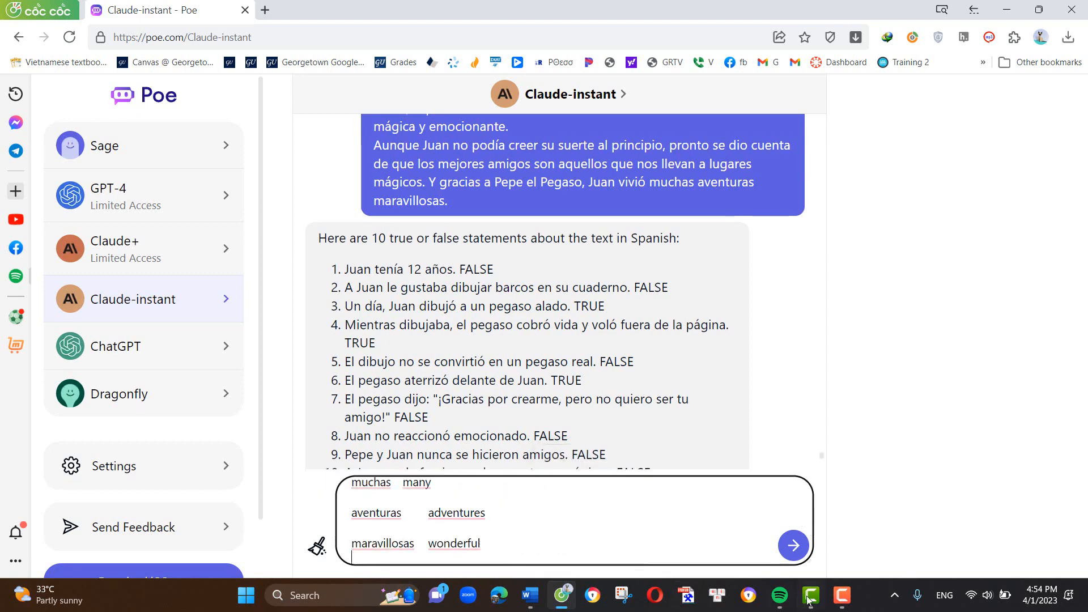
{"action": "left_click", "coordinate": [795, 548]}
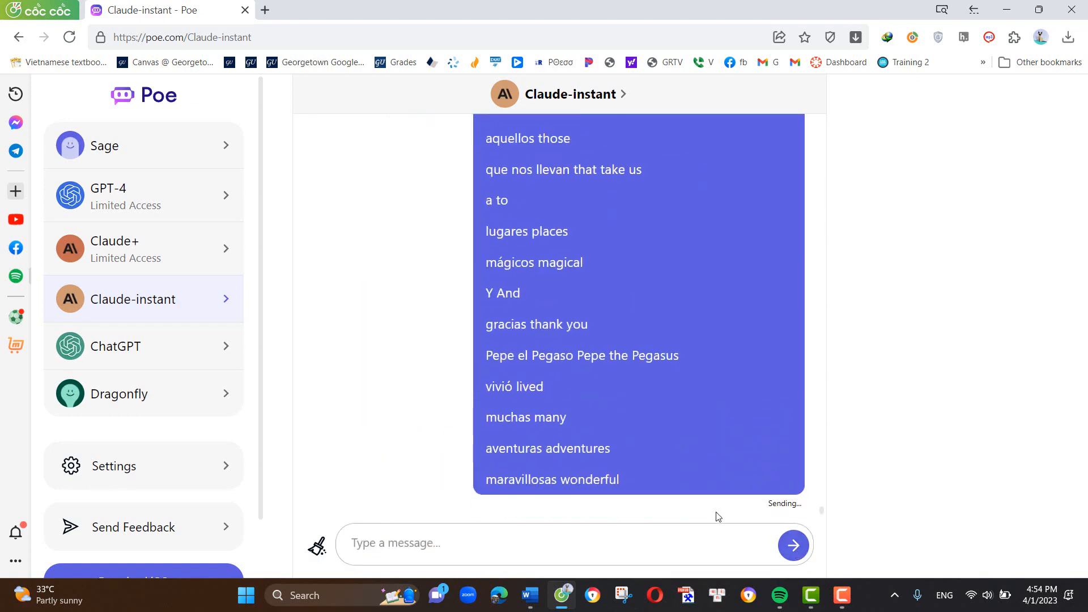
- Read Claude-instant's new Spanish story and compare it with the original A1 story in Word
{"action": "scroll", "coordinate": [719, 516], "scroll_direction": "up", "scroll_amount": 1}
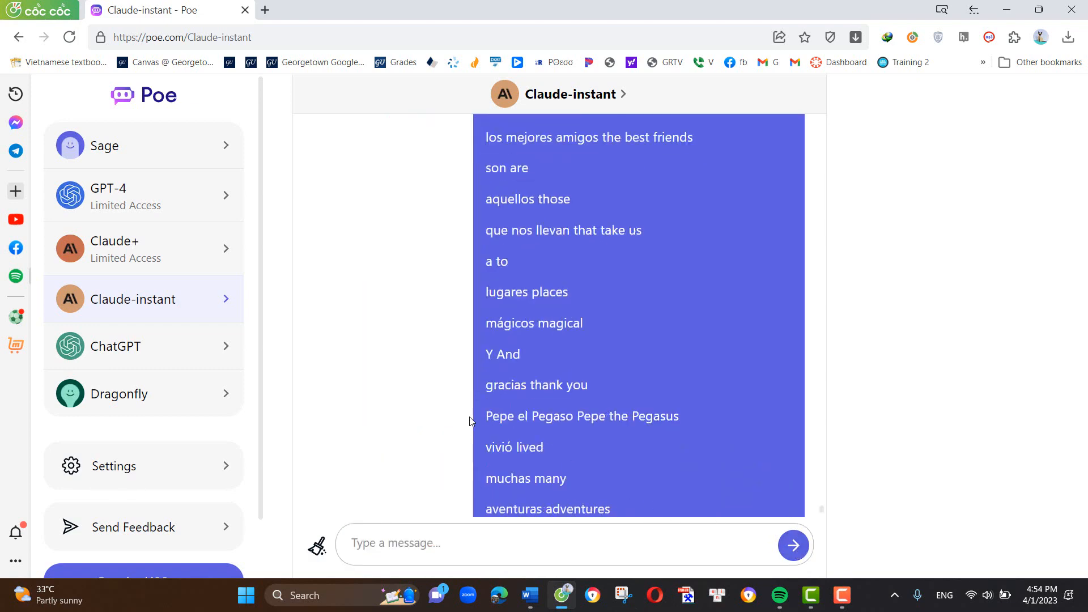
{"action": "scroll", "coordinate": [473, 482], "scroll_direction": "down", "scroll_amount": 3}
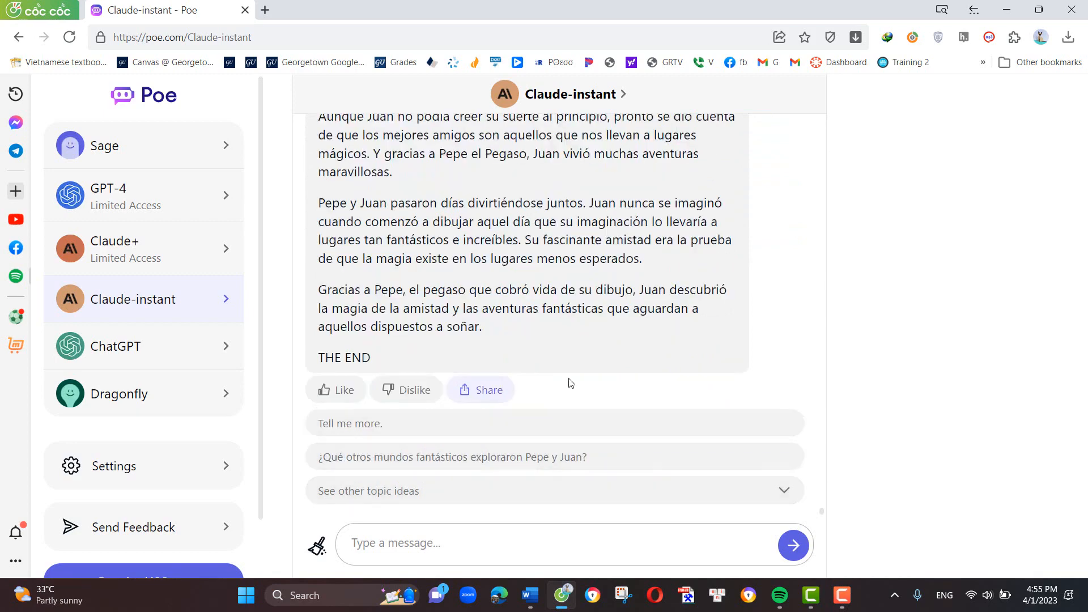
{"action": "scroll", "coordinate": [506, 378], "scroll_direction": "up", "scroll_amount": 15}
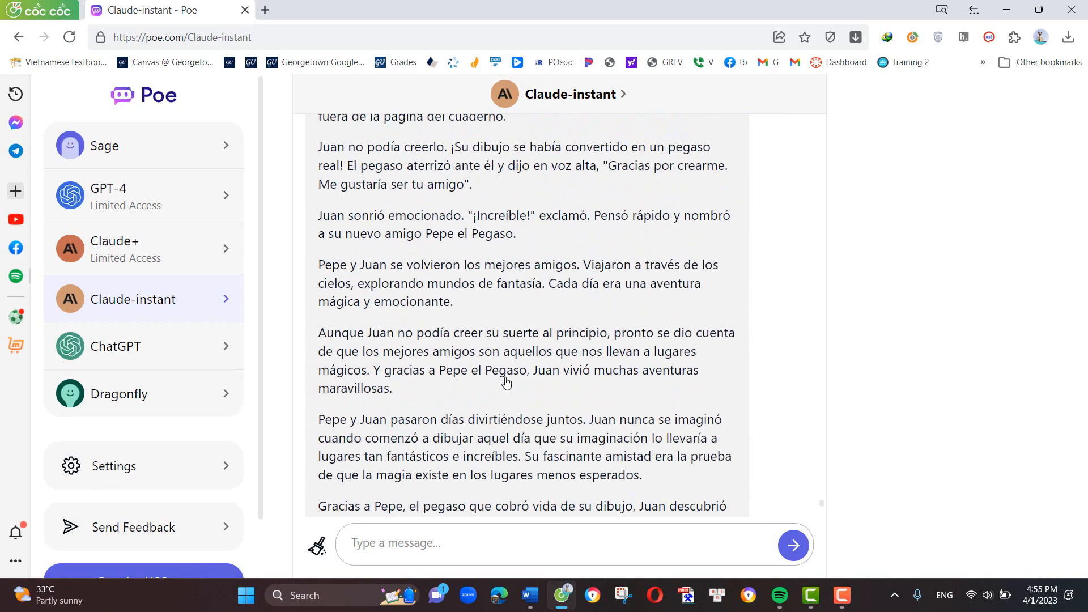
{"action": "scroll", "coordinate": [506, 378], "scroll_direction": "down", "scroll_amount": 3}
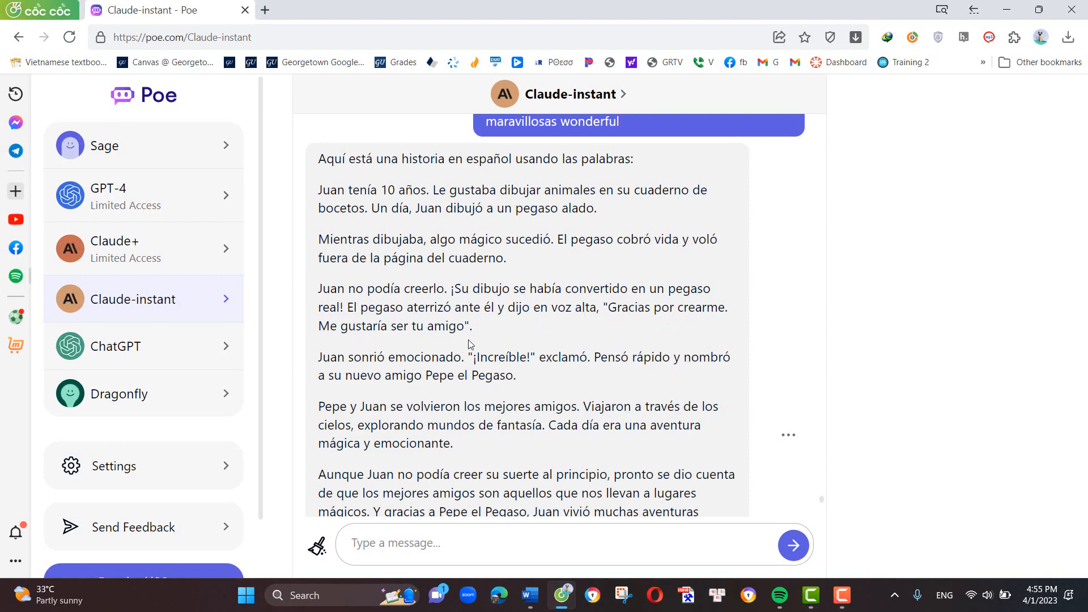
{"action": "scroll", "coordinate": [476, 368], "scroll_direction": "down", "scroll_amount": 1}
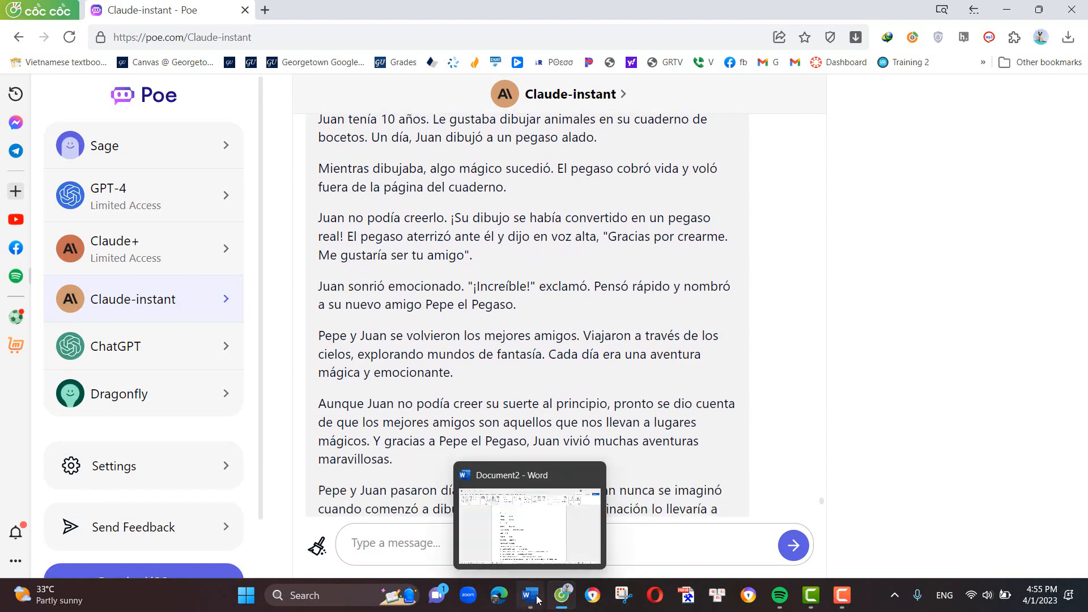
{"action": "left_click", "coordinate": [537, 599]}
{"action": "scroll", "coordinate": [531, 415], "scroll_direction": "up", "scroll_amount": 8}
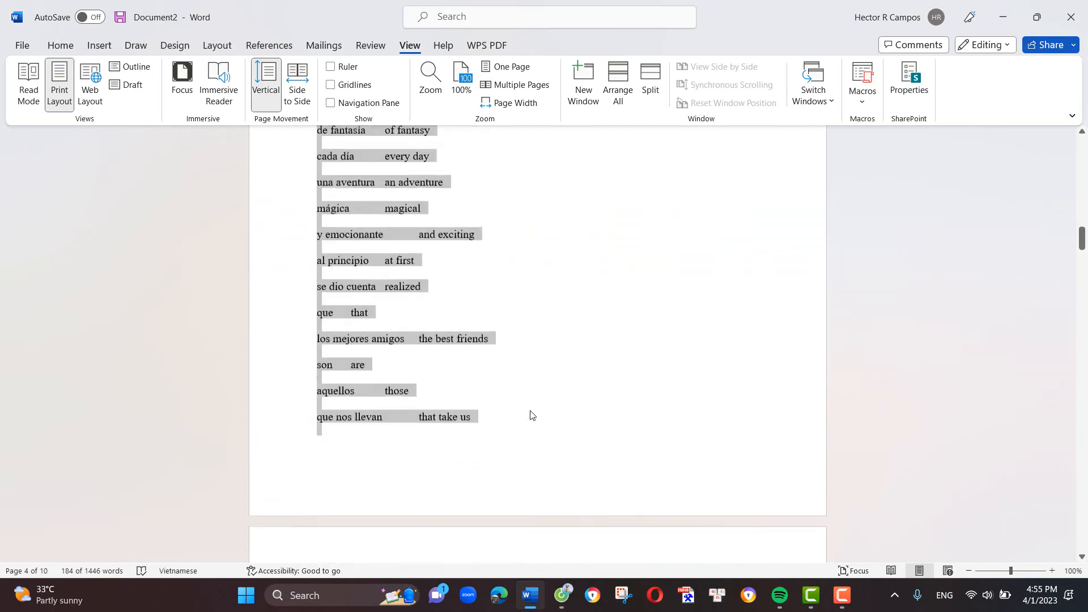
{"action": "scroll", "coordinate": [531, 415], "scroll_direction": "up", "scroll_amount": 20}
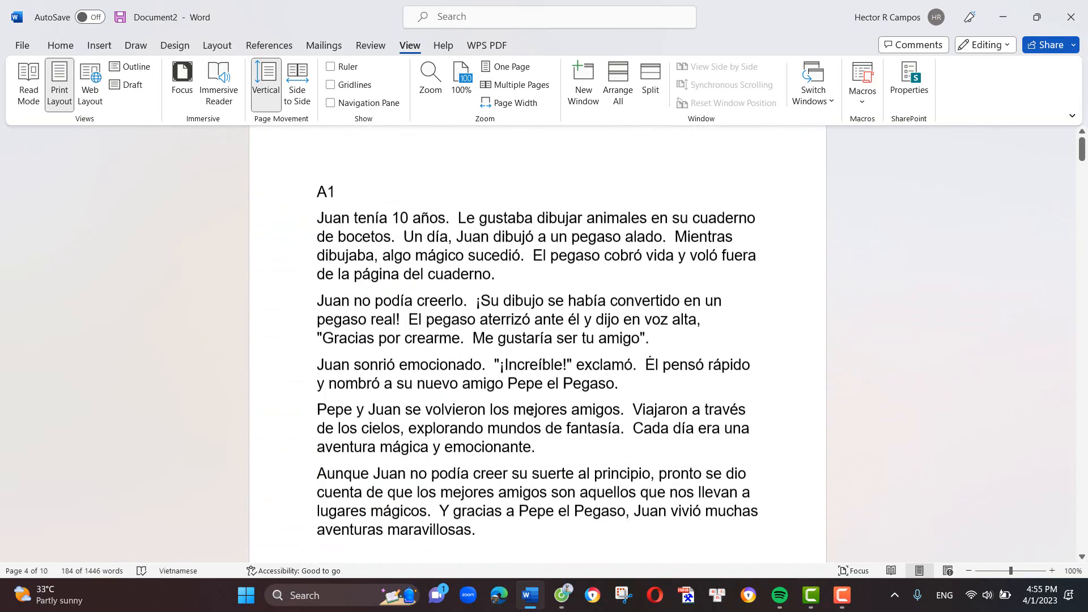
{"action": "scroll", "coordinate": [531, 411], "scroll_direction": "up", "scroll_amount": 1}
{"action": "scroll", "coordinate": [531, 411], "scroll_direction": "down", "scroll_amount": 3}
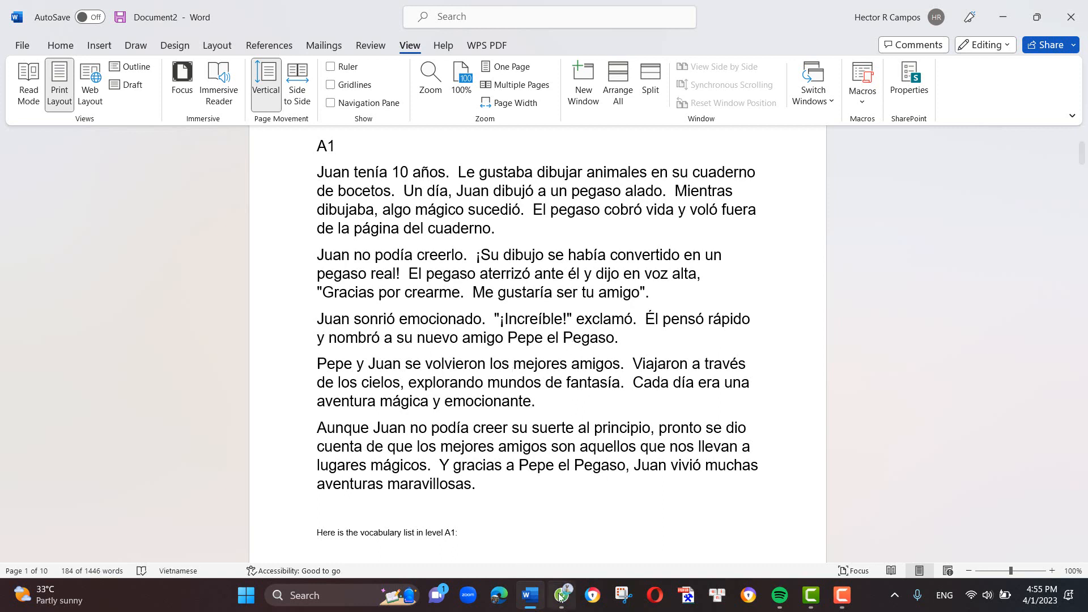
- Switch to Poe and send the prompt "Write a dialogue using this vocabulary" followed by the copied A1 vocabulary list
{"action": "mouse_move", "coordinate": [530, 602]}
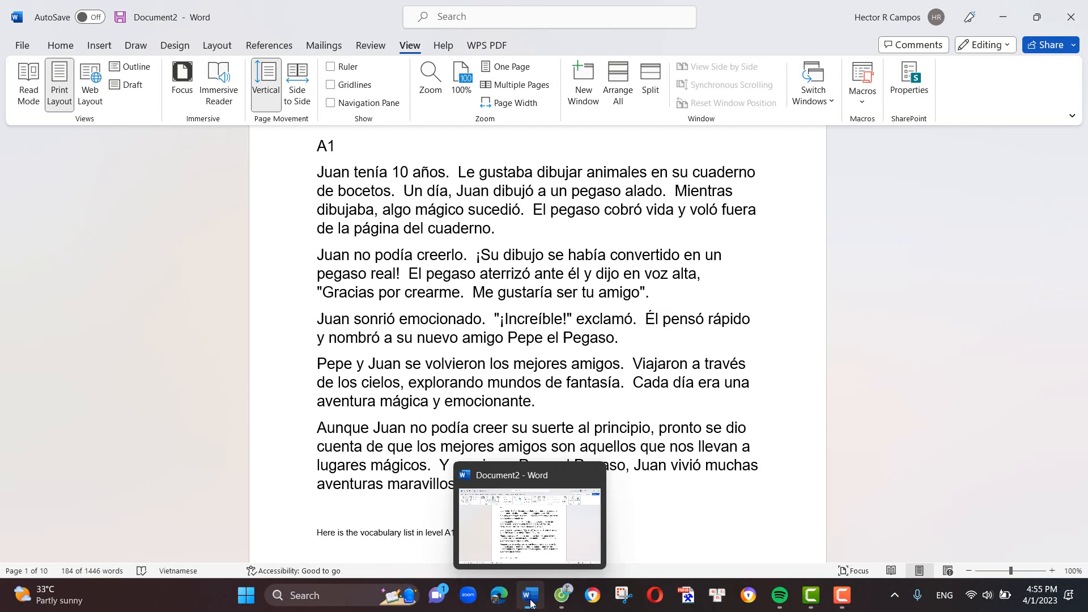
{"action": "left_click", "coordinate": [561, 596]}
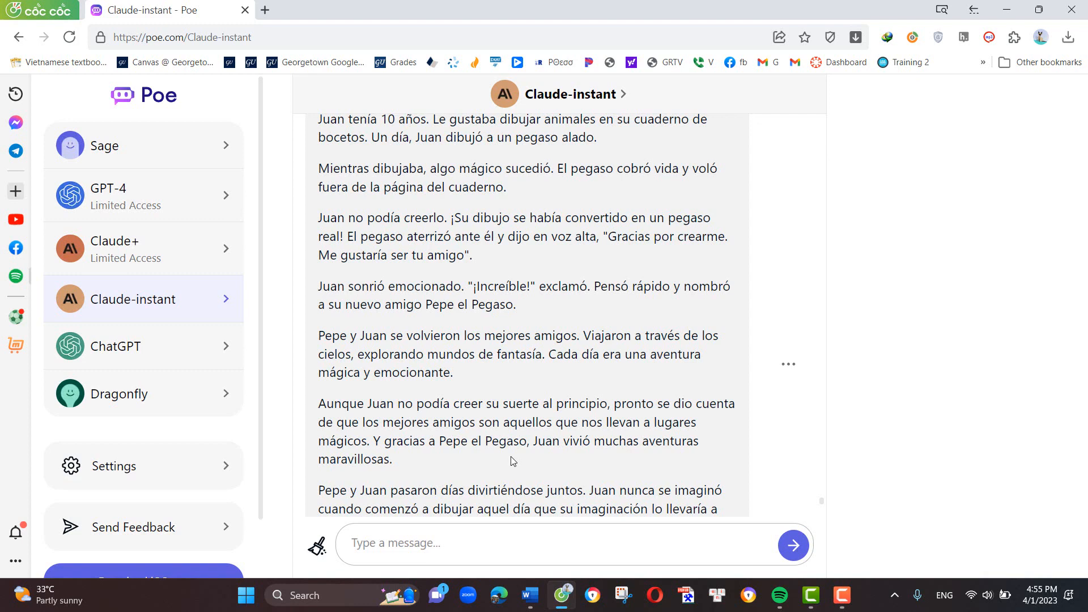
{"action": "left_click", "coordinate": [418, 548]}
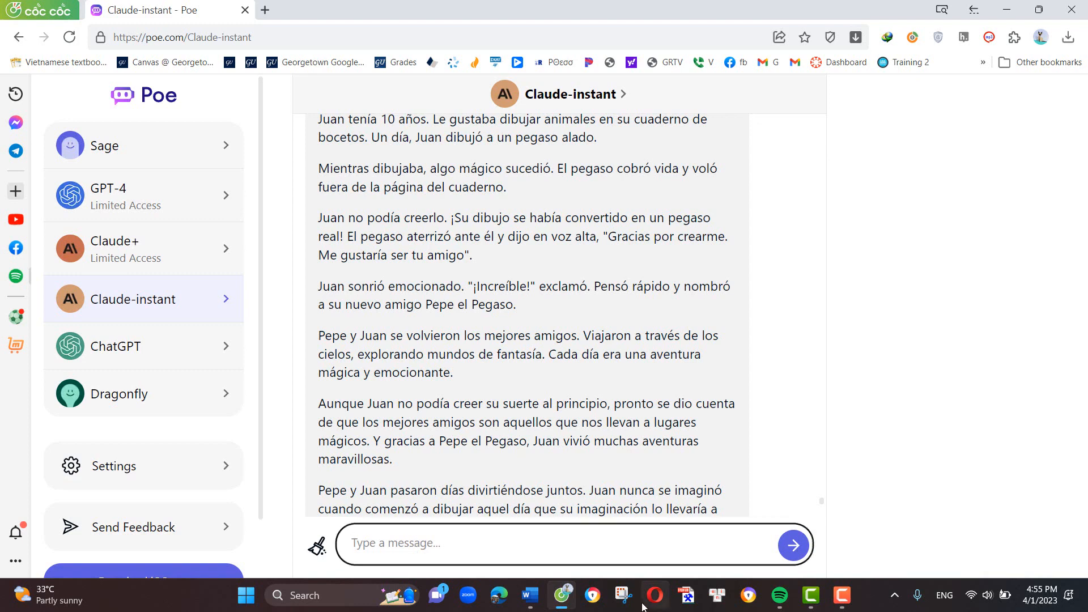
{"action": "type", "text": "Write a dialogue "}
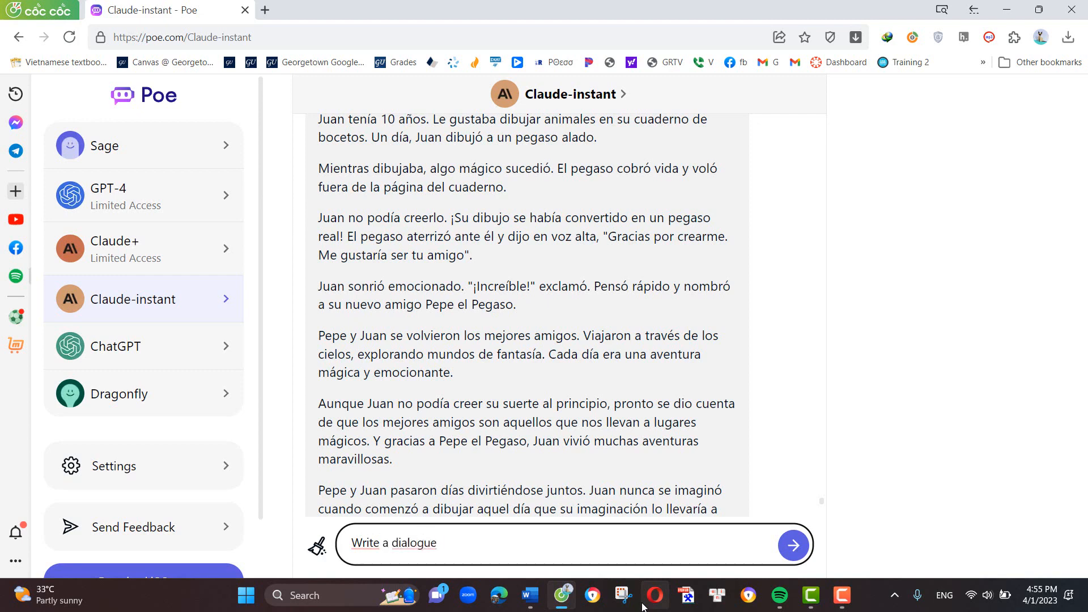
{"action": "type", "text": "using this vocabulary"}
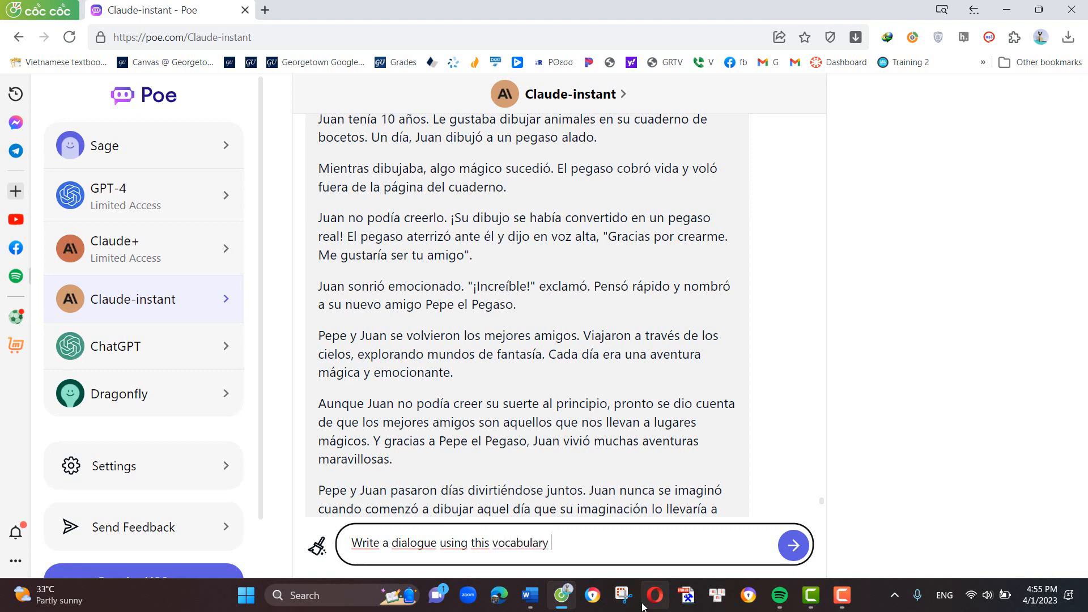
{"action": "key", "text": "ctrl+v"}
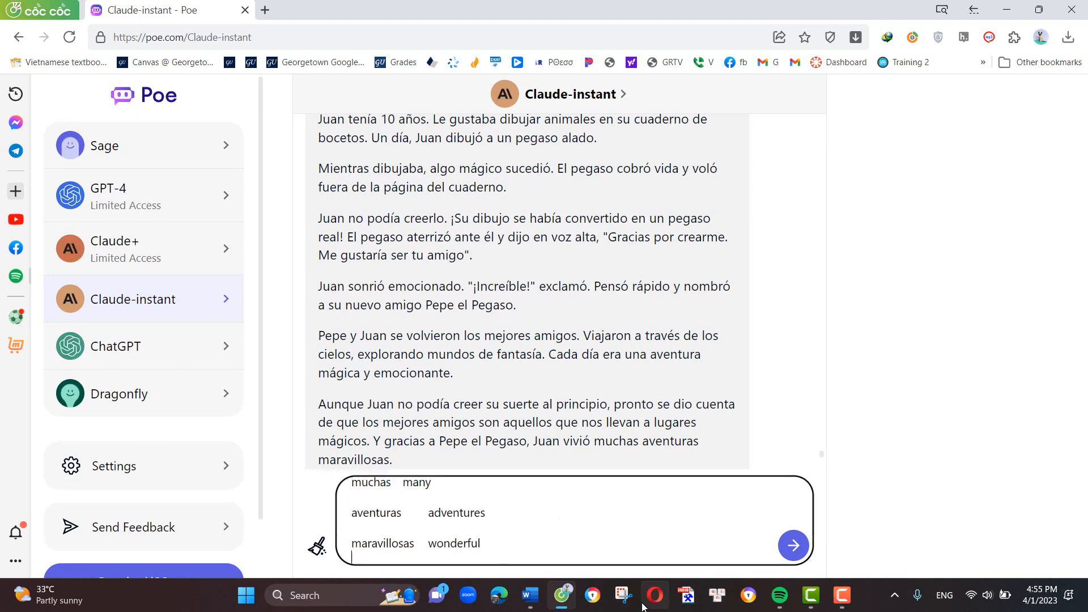
{"action": "key", "text": "Return"}
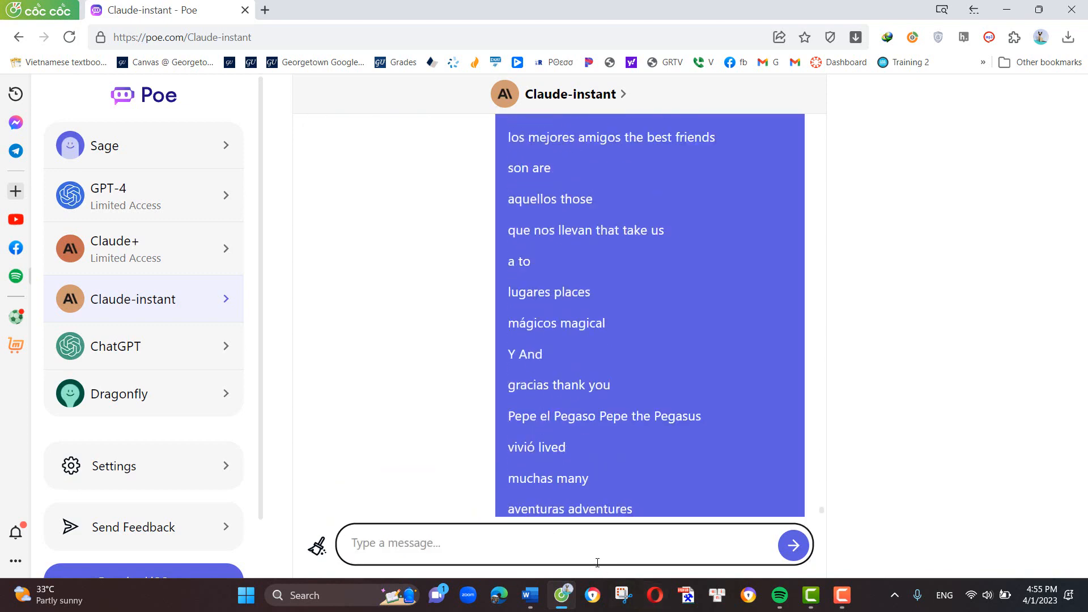
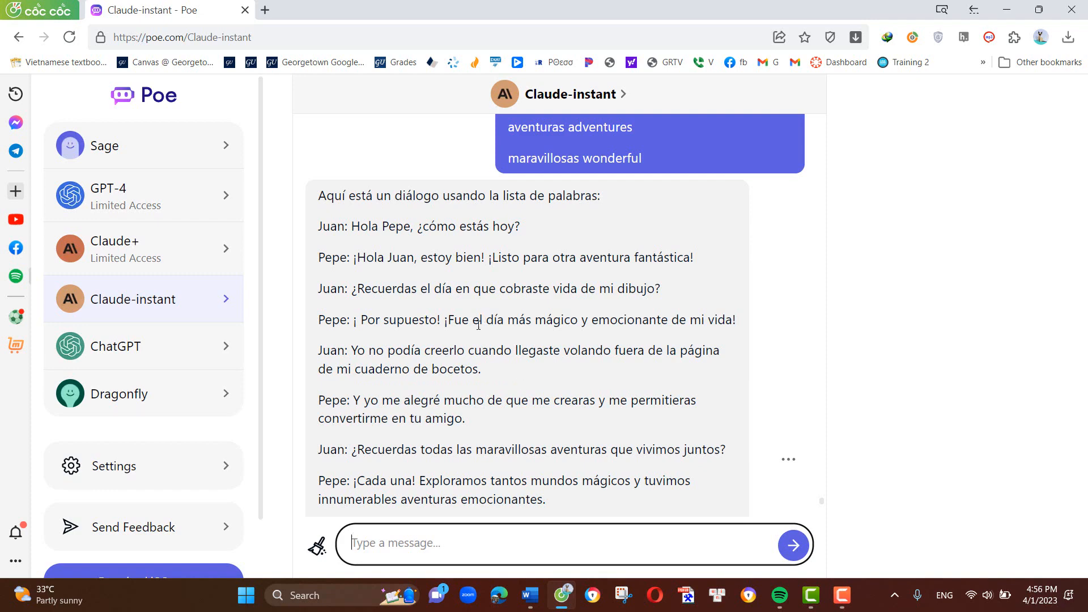
- Read through Claude-instant's Spanish dialogue reply and copy the whole message
{"action": "scroll", "coordinate": [475, 336], "scroll_direction": "down", "scroll_amount": 4}
{"action": "scroll", "coordinate": [475, 335], "scroll_direction": "up", "scroll_amount": 3}
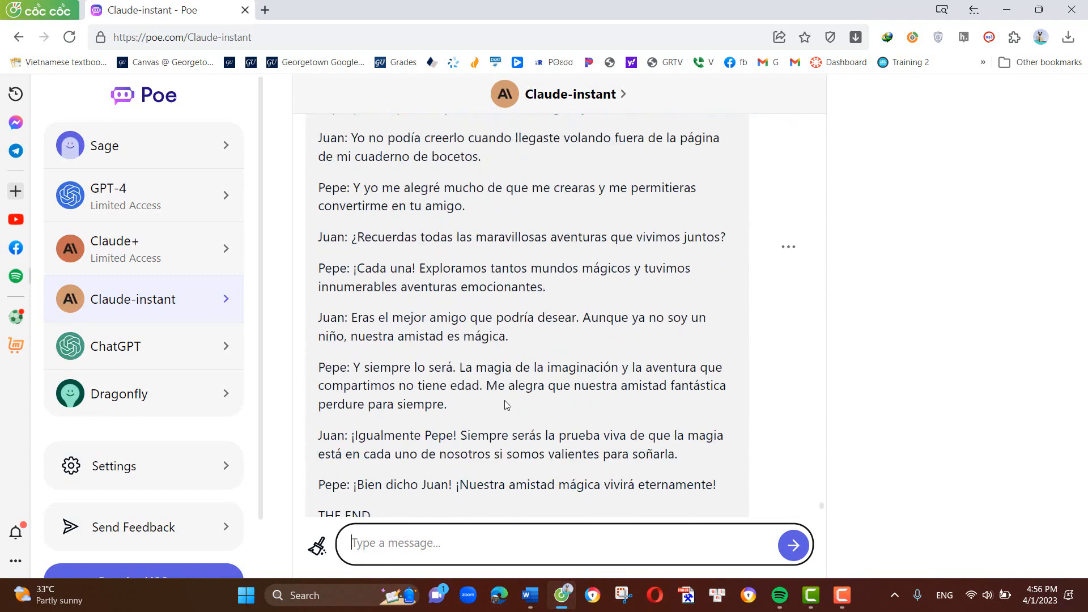
{"action": "scroll", "coordinate": [504, 432], "scroll_direction": "down", "scroll_amount": 1}
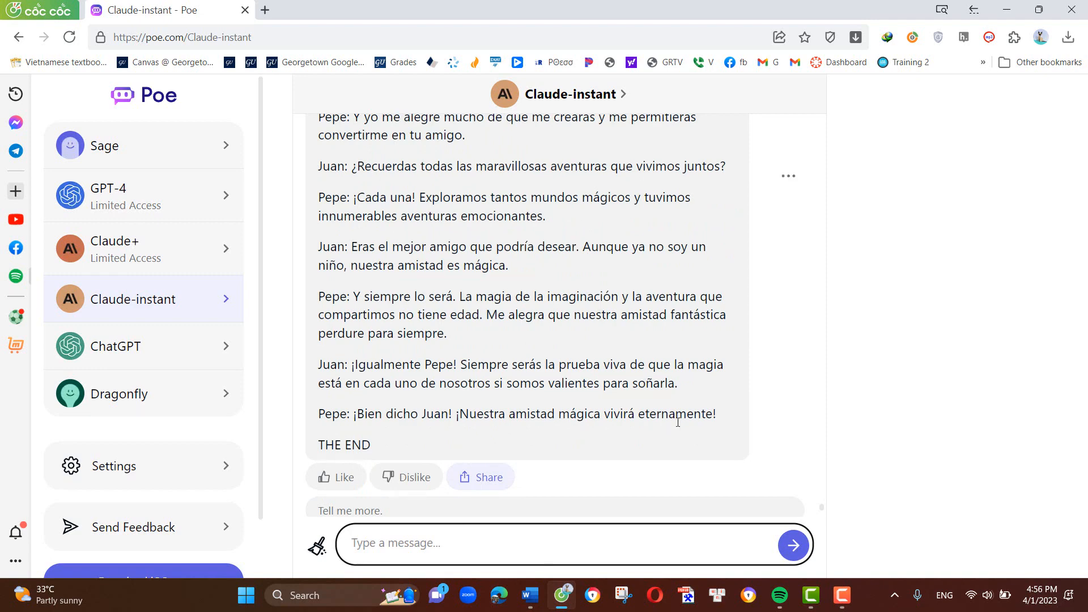
{"action": "scroll", "coordinate": [669, 429], "scroll_direction": "up", "scroll_amount": 3}
{"action": "left_click", "coordinate": [788, 391]}
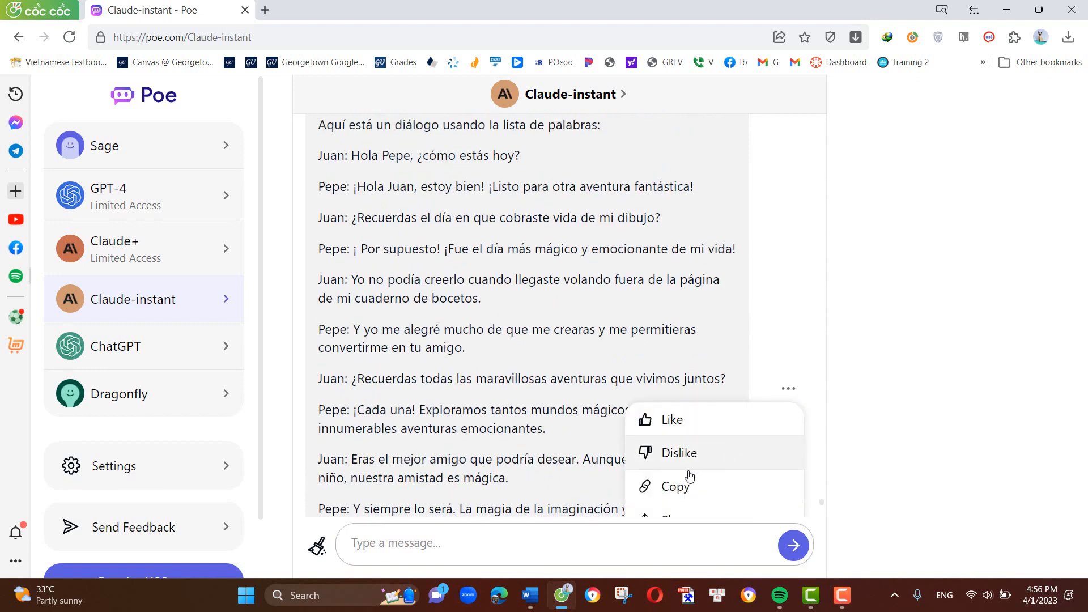
{"action": "left_click", "coordinate": [683, 486]}
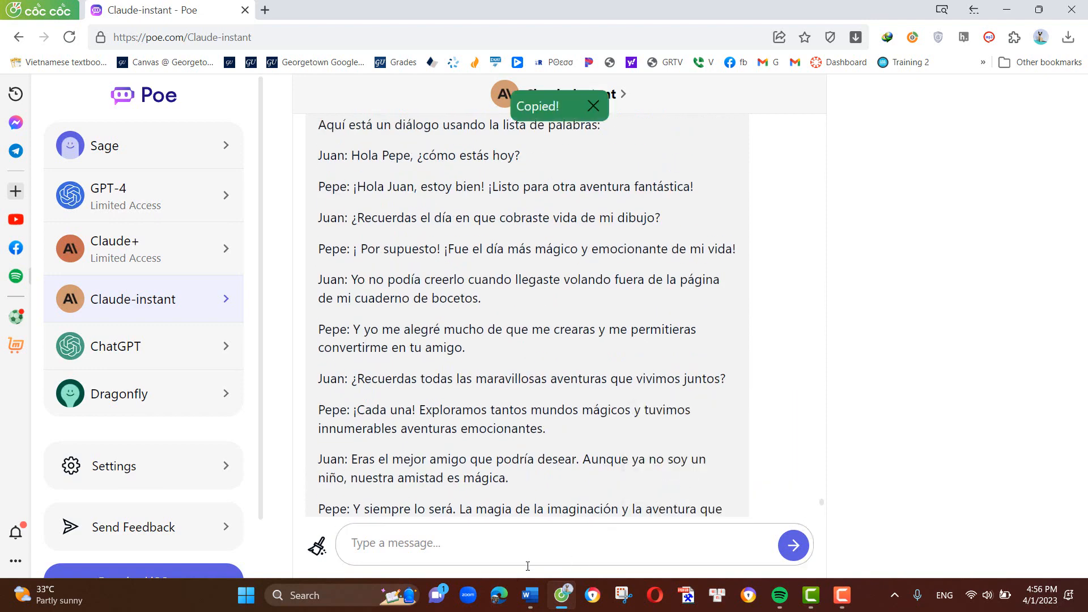
- Switch to Word and paste the copied dialogue below the 10 true or false statements of the A1 section
{"action": "left_click", "coordinate": [531, 595]}
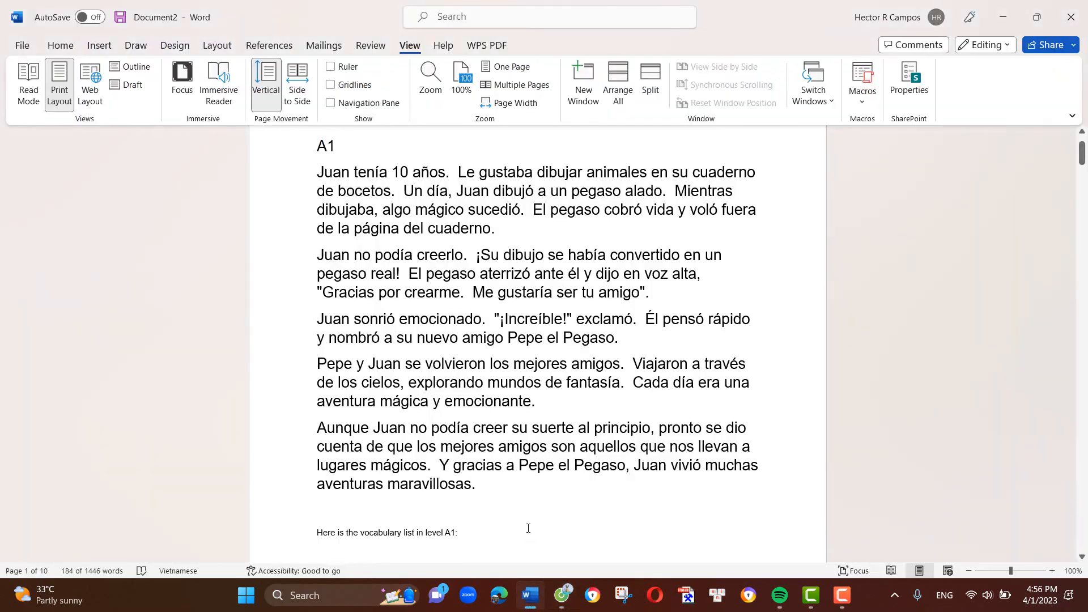
{"action": "scroll", "coordinate": [519, 397], "scroll_direction": "down", "scroll_amount": 6}
{"action": "scroll", "coordinate": [519, 390], "scroll_direction": "down", "scroll_amount": 20}
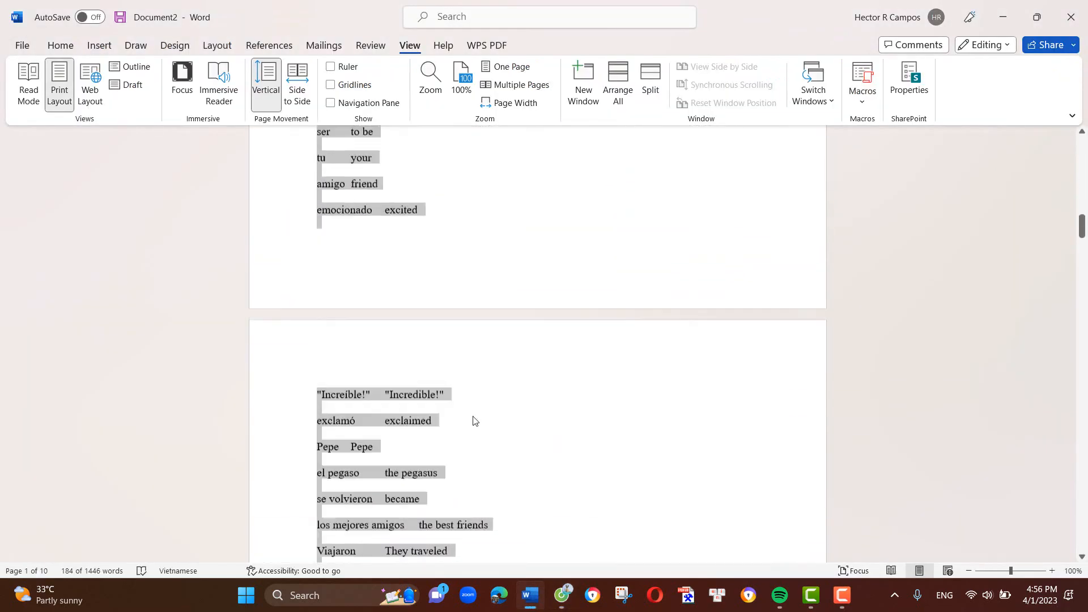
{"action": "scroll", "coordinate": [415, 431], "scroll_direction": "down", "scroll_amount": 20}
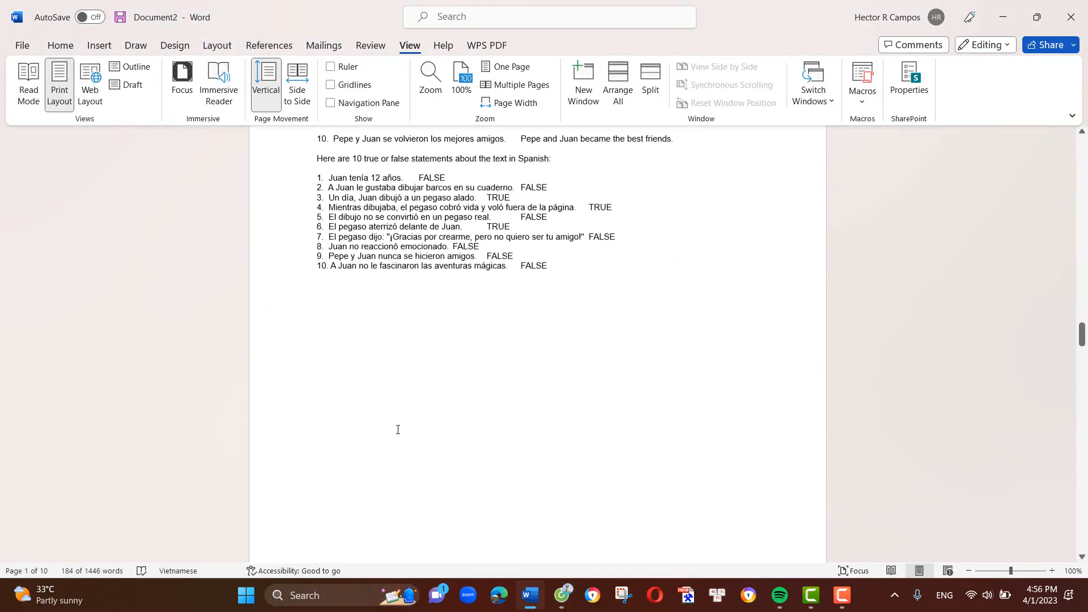
{"action": "scroll", "coordinate": [384, 437], "scroll_direction": "down", "scroll_amount": 1}
{"action": "scroll", "coordinate": [383, 438], "scroll_direction": "up", "scroll_amount": 6}
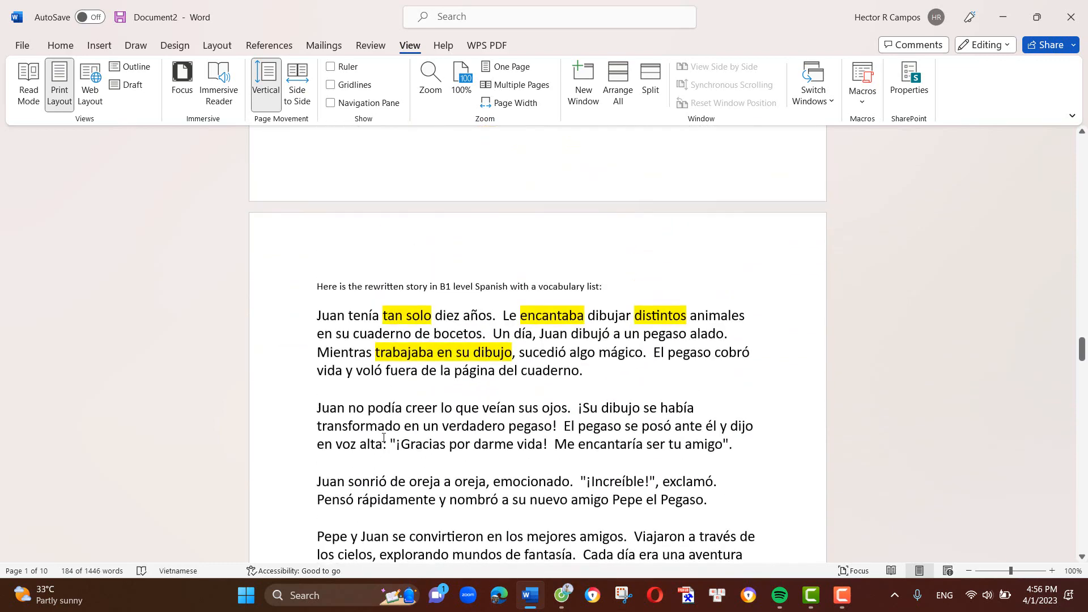
{"action": "scroll", "coordinate": [383, 438], "scroll_direction": "up", "scroll_amount": 8}
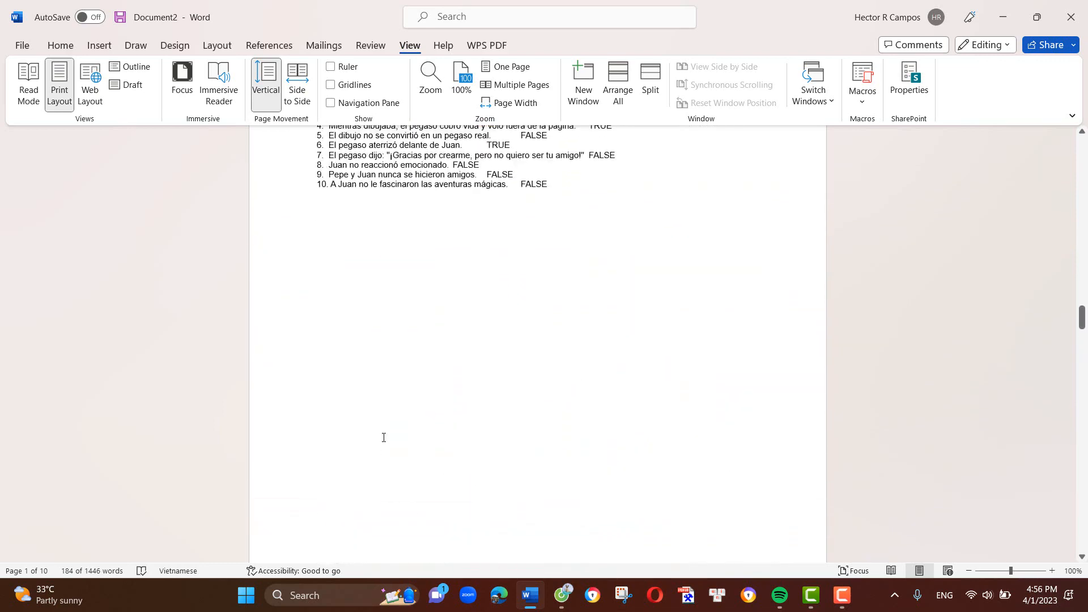
{"action": "left_click", "coordinate": [584, 464]}
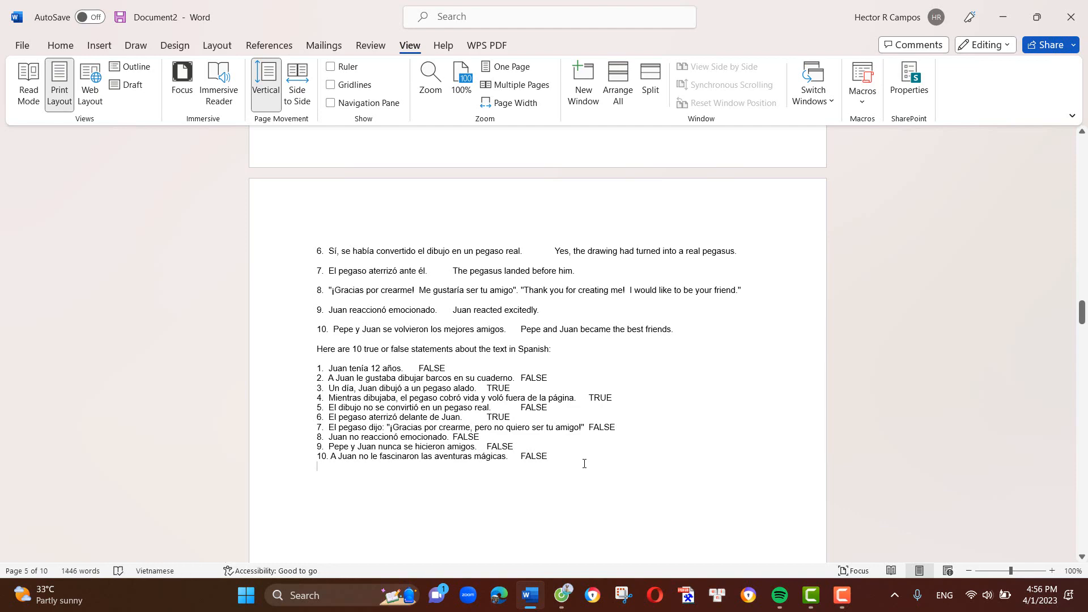
{"action": "key", "text": "ctrl+v"}
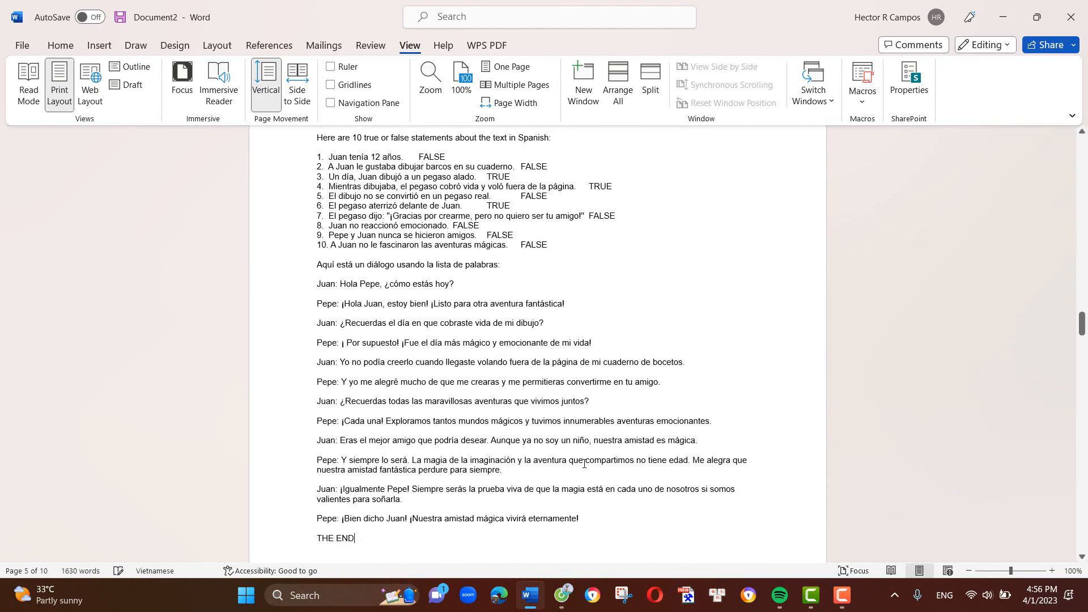
{"action": "scroll", "coordinate": [571, 500], "scroll_direction": "down", "scroll_amount": 3}
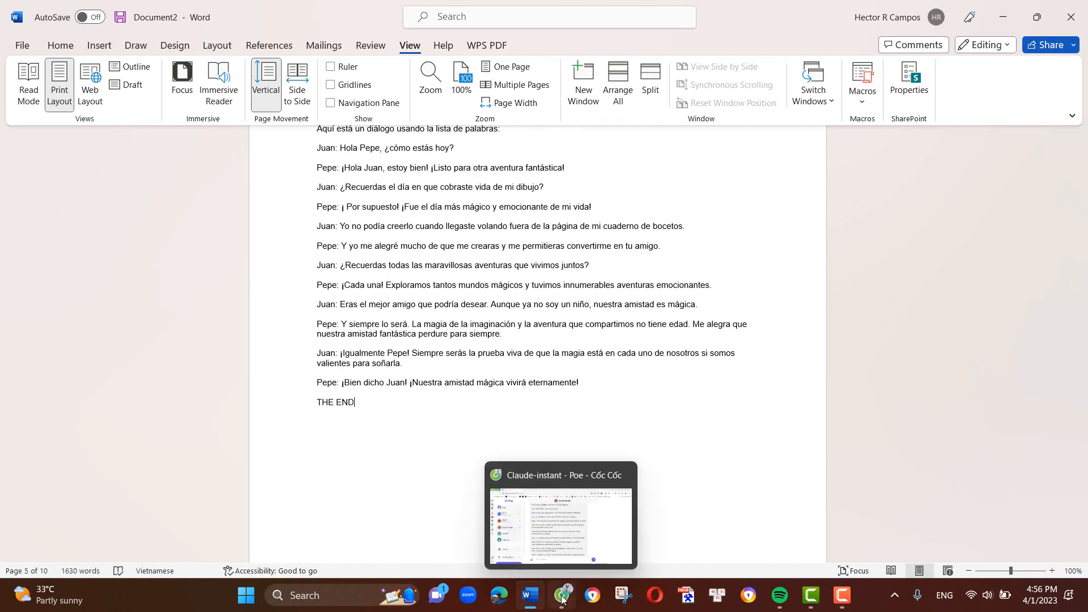
- Switch to Poe and send Claude-instant the prompt "Write a summary in SPanish for this dialog" followed by the copied dialogue
{"action": "left_click", "coordinate": [562, 595]}
{"action": "left_click", "coordinate": [475, 548]}
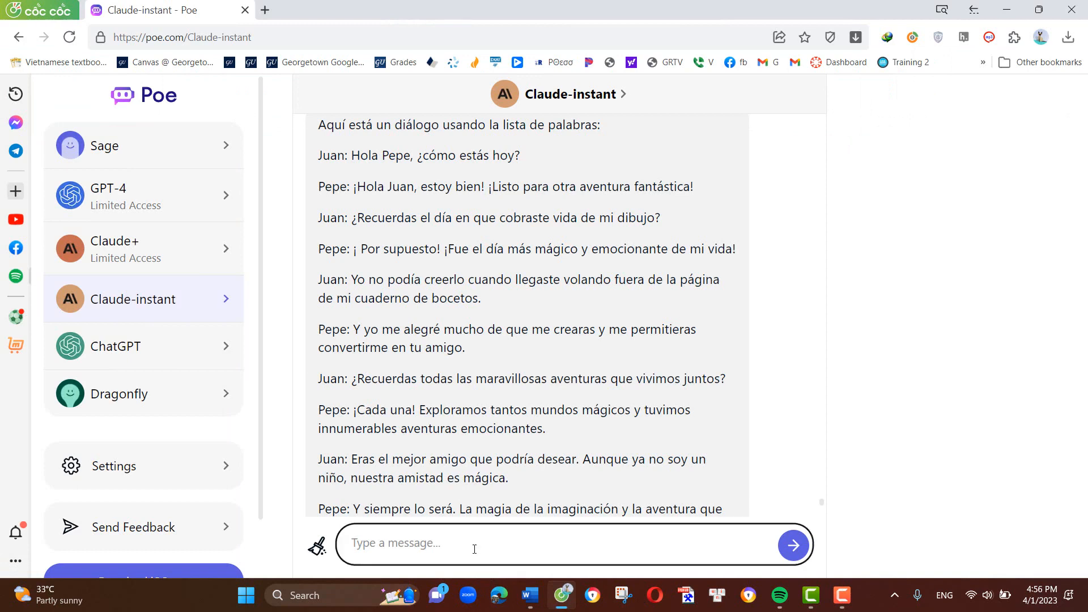
{"action": "type", "text": "Write a summary in"}
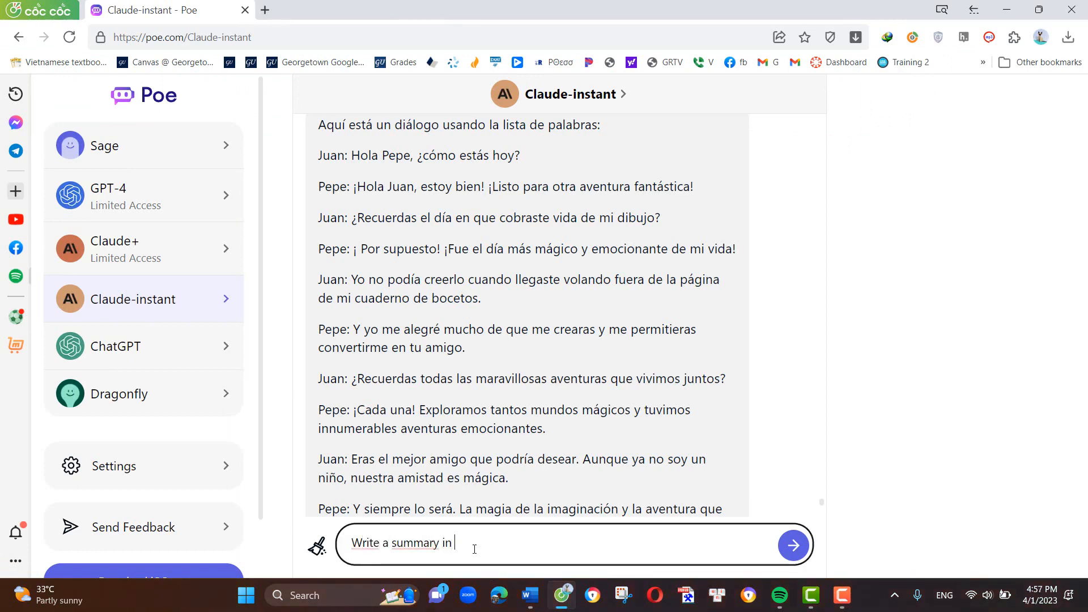
{"action": "type", "text": " SPanish for this dialog"}
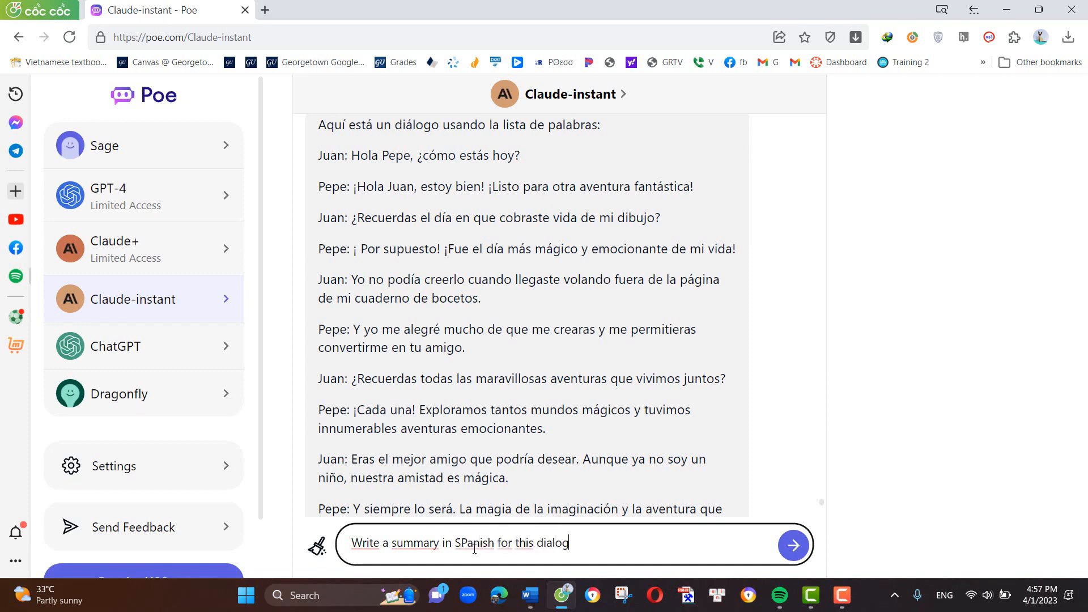
{"action": "key", "text": "ctrl+v"}
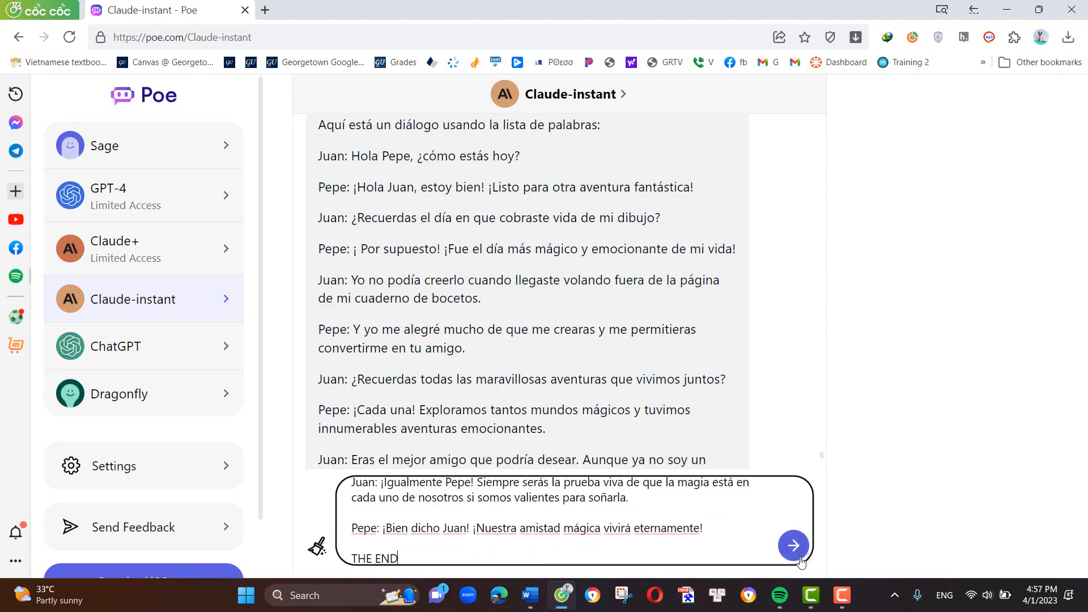
{"action": "left_click", "coordinate": [799, 558]}
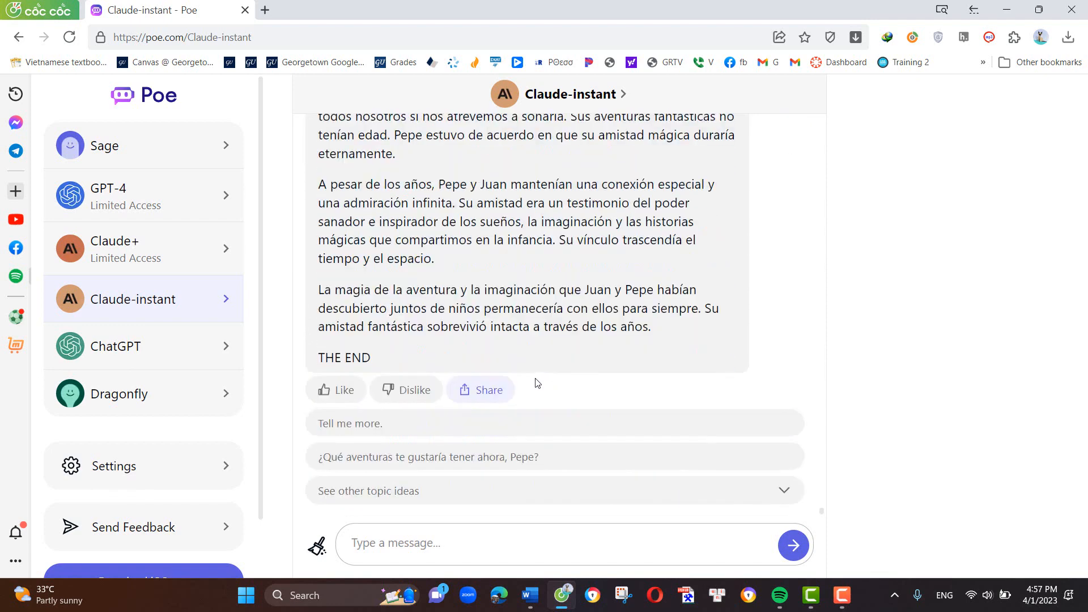
- Read Claude-instant's Spanish summary and compare it with the dialogue in the prompt above it
{"action": "scroll", "coordinate": [537, 383], "scroll_direction": "up", "scroll_amount": 2}
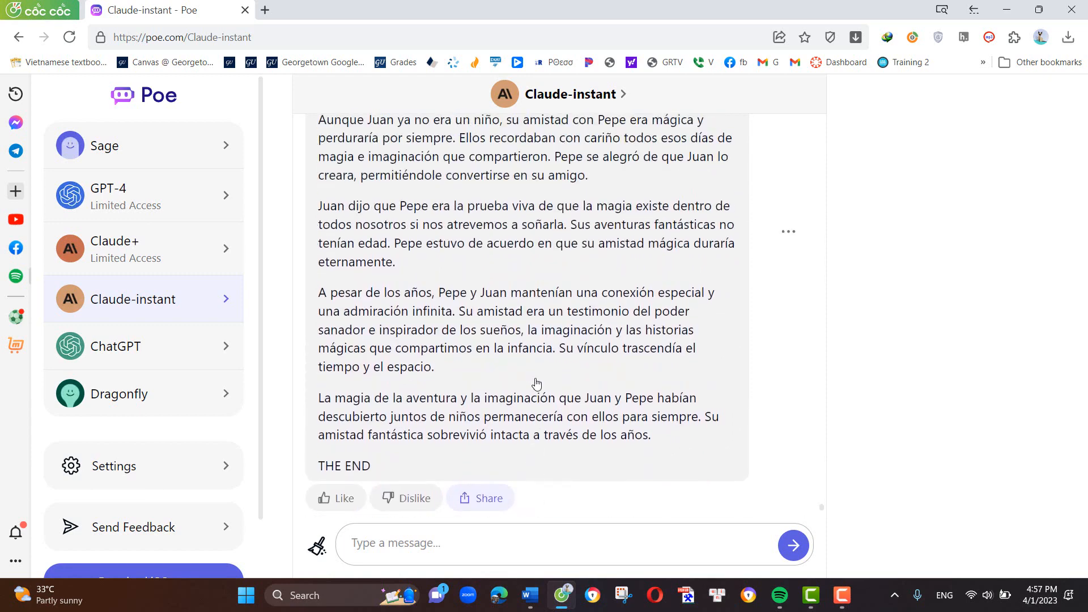
{"action": "scroll", "coordinate": [536, 383], "scroll_direction": "up", "scroll_amount": 5}
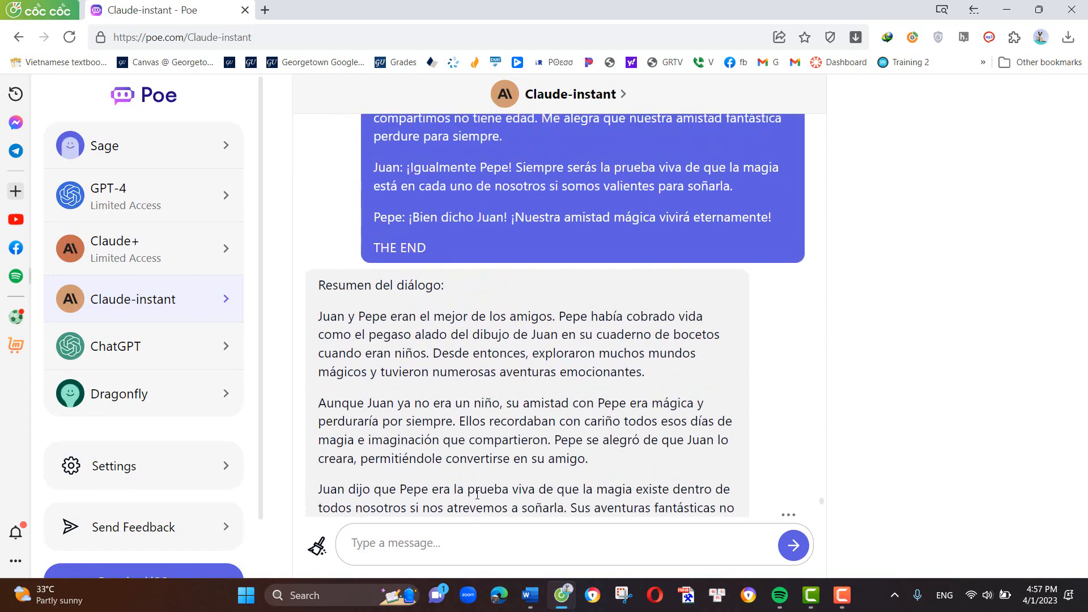
{"action": "scroll", "coordinate": [379, 327], "scroll_direction": "down", "scroll_amount": 2}
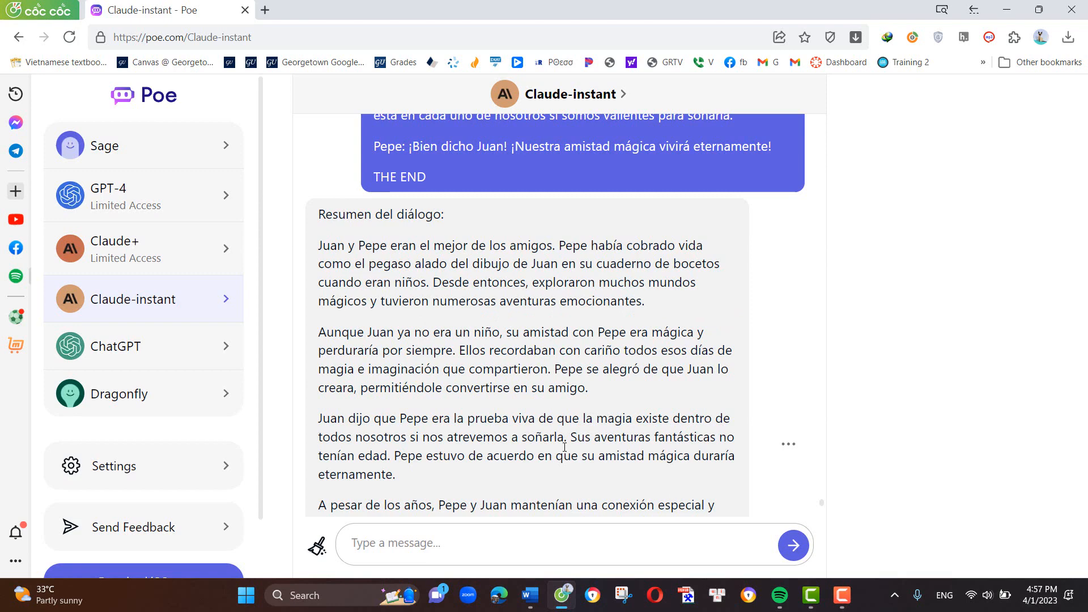
{"action": "scroll", "coordinate": [615, 390], "scroll_direction": "up", "scroll_amount": 5}
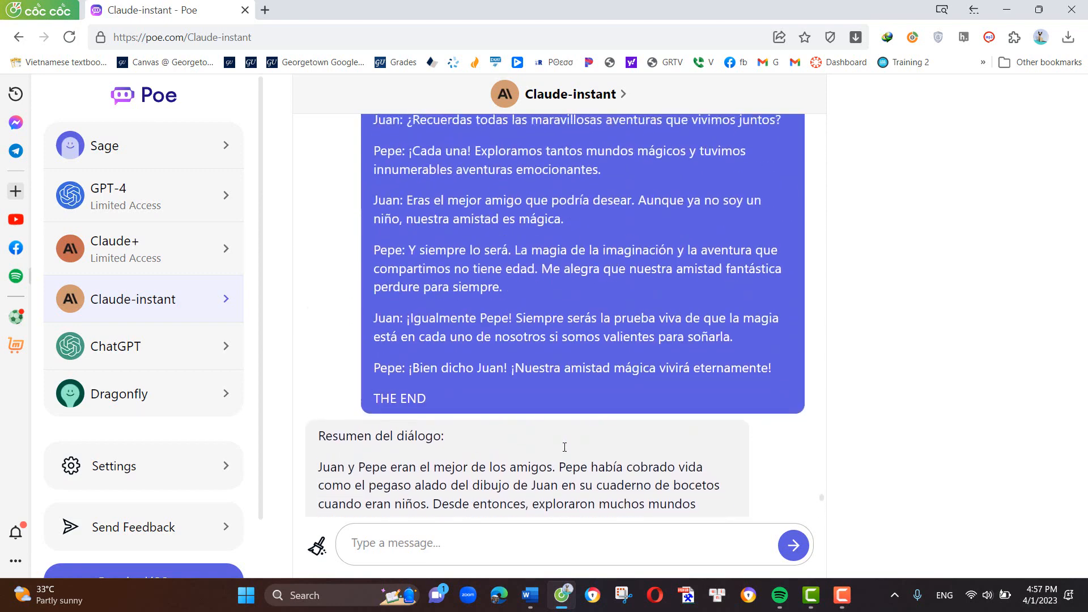
{"action": "scroll", "coordinate": [509, 377], "scroll_direction": "down", "scroll_amount": 8}
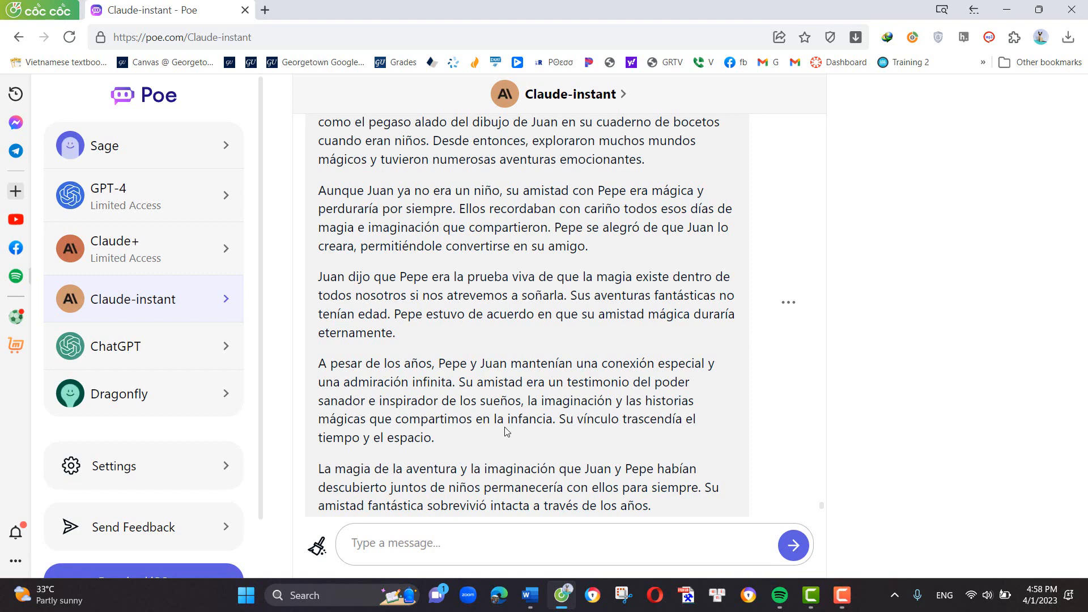
{"action": "left_click", "coordinate": [841, 596]}
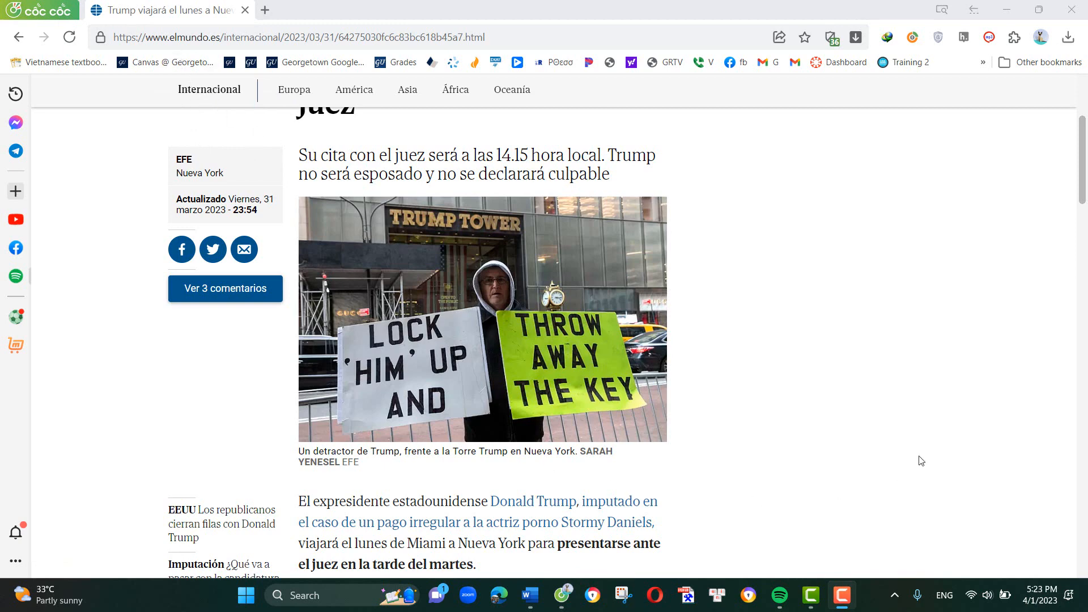
- Copy the El Mundo article text from "El expresidente estadounidense" through "ha optado por ir al juicio."
{"action": "scroll", "coordinate": [787, 396], "scroll_direction": "down", "scroll_amount": 1}
{"action": "scroll", "coordinate": [787, 395], "scroll_direction": "down", "scroll_amount": 3}
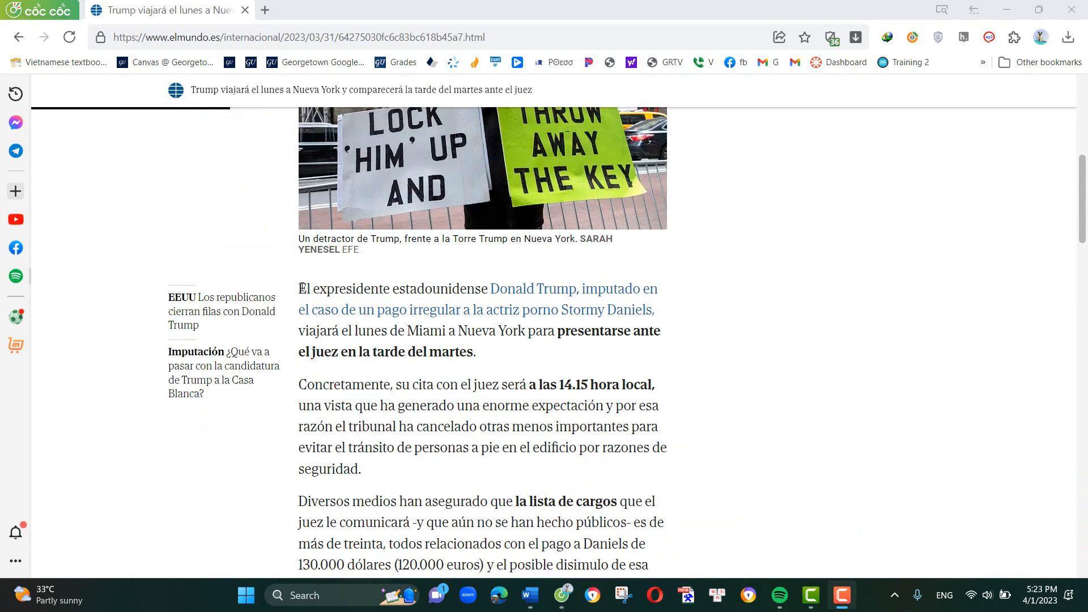
{"action": "left_click_drag", "start_coordinate": [300, 289], "coordinate": [599, 307]}
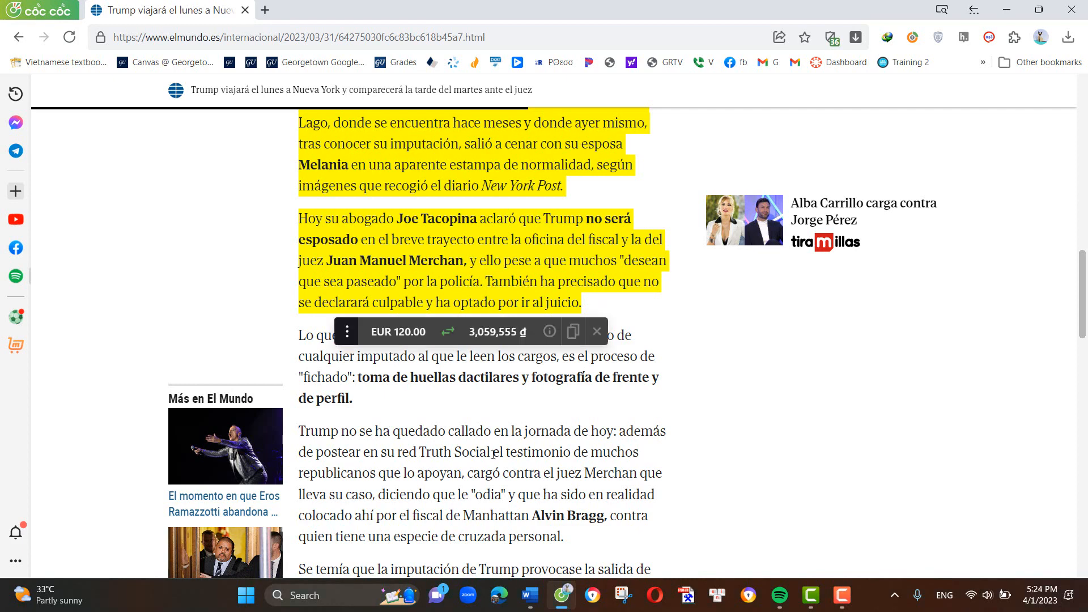
- Switch to Word, paste the copied article on a new page after the last vocabulary entries, and select all the pasted text
{"action": "left_click", "coordinate": [530, 598]}
{"action": "scroll", "coordinate": [462, 437], "scroll_direction": "down", "scroll_amount": 10}
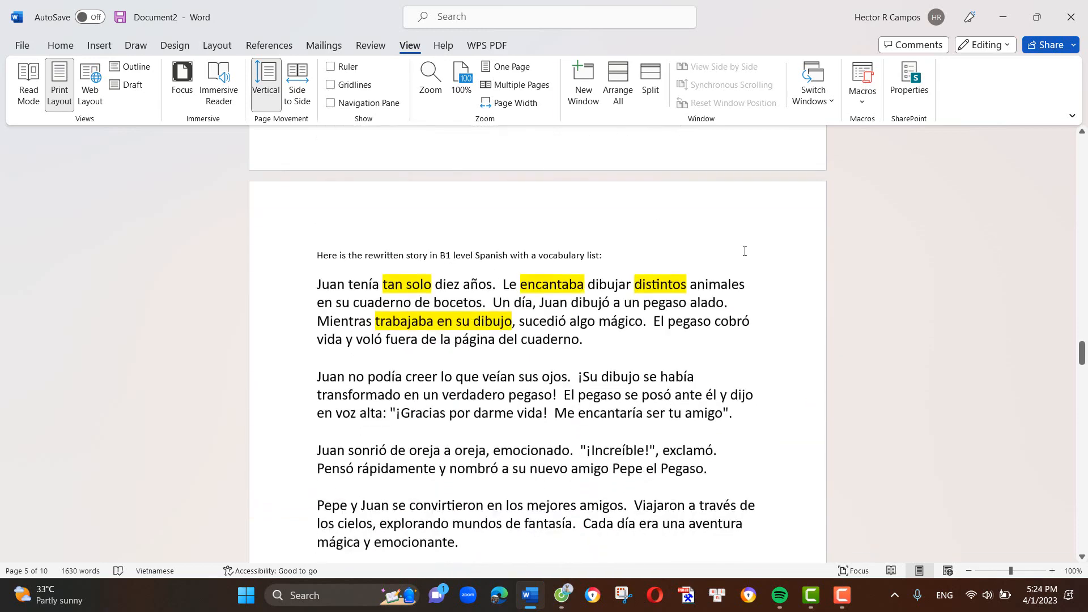
{"action": "left_click_drag", "start_coordinate": [1081, 354], "coordinate": [1079, 548]}
{"action": "scroll", "coordinate": [584, 318], "scroll_direction": "up", "scroll_amount": 5}
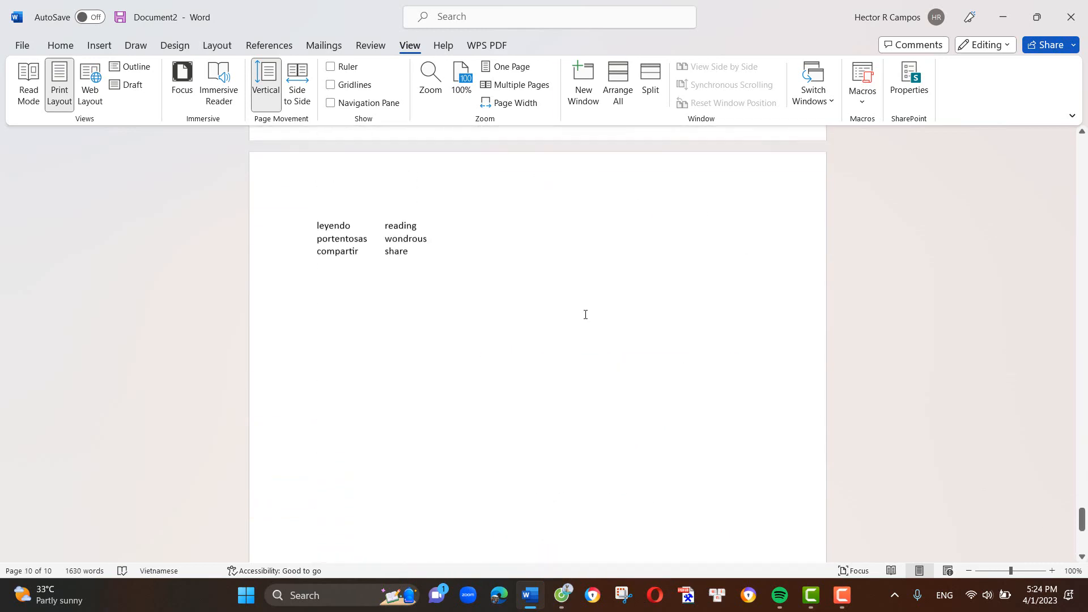
{"action": "key", "text": "ctrl+Return"}
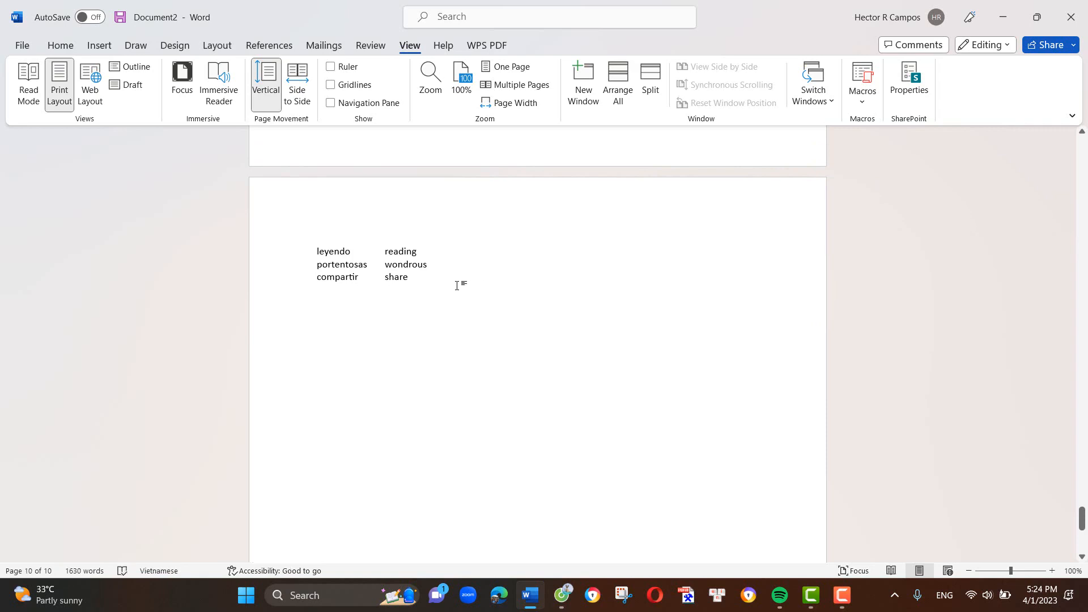
{"action": "type", "text": "El expresidente estadounidense Donald Trump, imputado en el caso de un pago irregular a la actriz porno Stormy Daniels, viajará el lunes de Miami a Nueva York para presentarse ante el juez en la tarde del martes.  Concretamente, su cita con el juez será a las 14.15 hora local, una vista que ha generado una enorme expectación y por esa razón el tribunal ha cancelado otras menos importantes para evitar el tránsito de personas a pie en el edificio por razones de seguridad.  Diversos medios han asegurado que la lista de cargos que el juez le comunicará -y que aún no se han hecho públicos- es de más de treinta, todos relacionados con el pago a Daniels de 130.000 dólares (120.000 euros) y el posible disimulo de esa cantidad como gastos electorales.  El fin de semana, Trump lo pasará en su mansión de Mar-a-Lago, donde se encuentra hace meses y donde ayer mismo, tras conocer su imputación, salió a cenar con su esposa Melania en una aparente estampa de normalidad, según imágenes que recogió el diario New York Post.  Hoy su abogado Joe Tacopina aclaró que Trump no será esposado en el breve trayecto entre la oficina del fiscal y la del juez Juan Manuel Merchan, y ello pese a que muchos \"desean que sea paseado\" por la policía. También ha precisado que no se declarará culpable y ha optado por ir al juicio."}
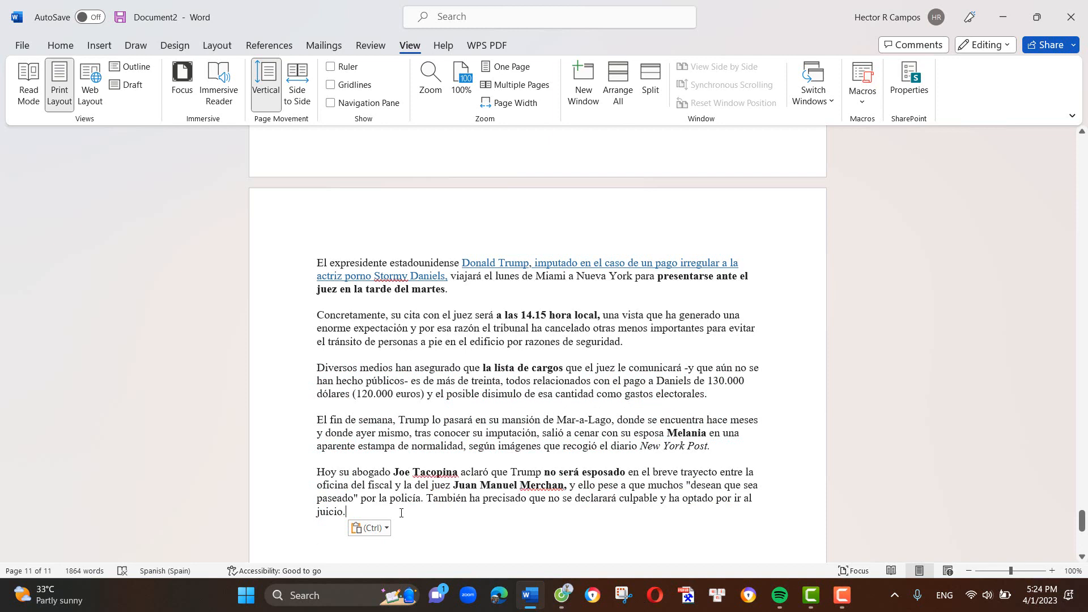
{"action": "left_click_drag", "start_coordinate": [401, 513], "coordinate": [315, 264]}
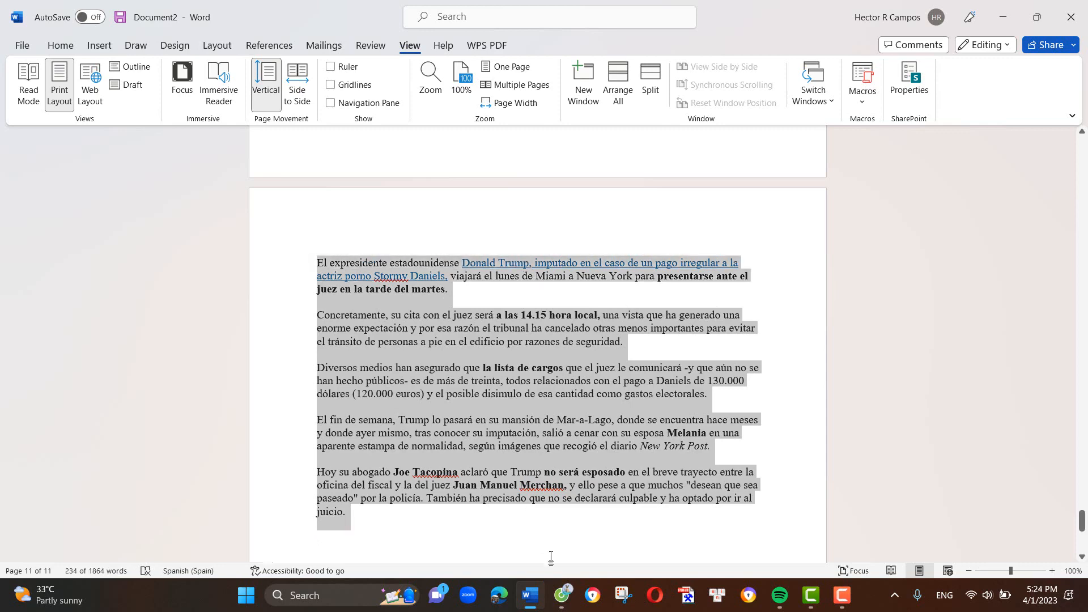
- Switch to the browser, load poe.com in place of the news article, and open the Claude-instant chat
{"action": "left_click", "coordinate": [562, 595]}
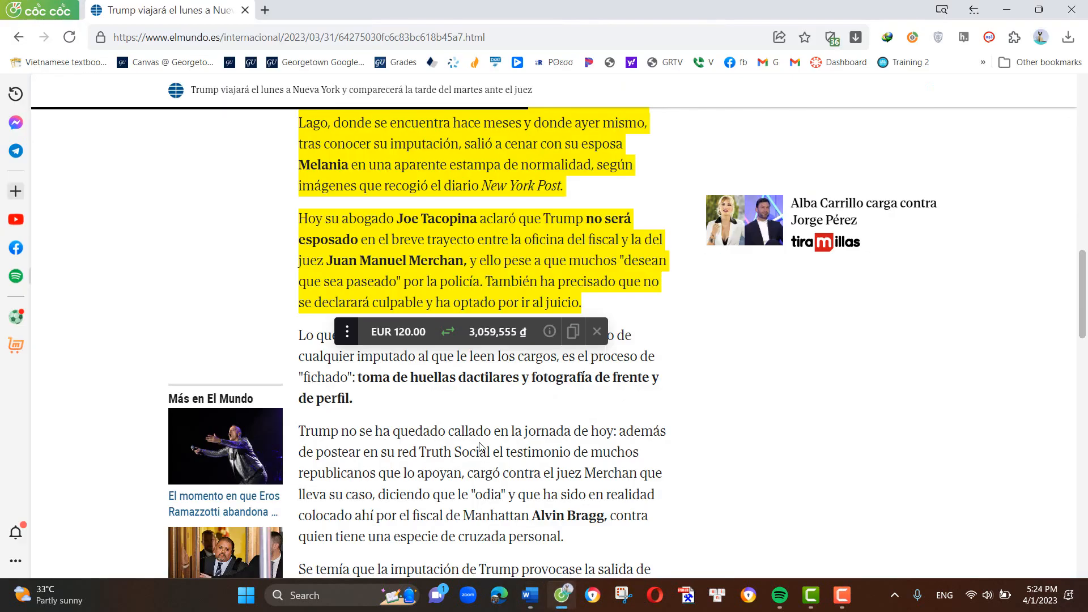
{"action": "left_click", "coordinate": [252, 35]}
{"action": "type", "text": "p"}
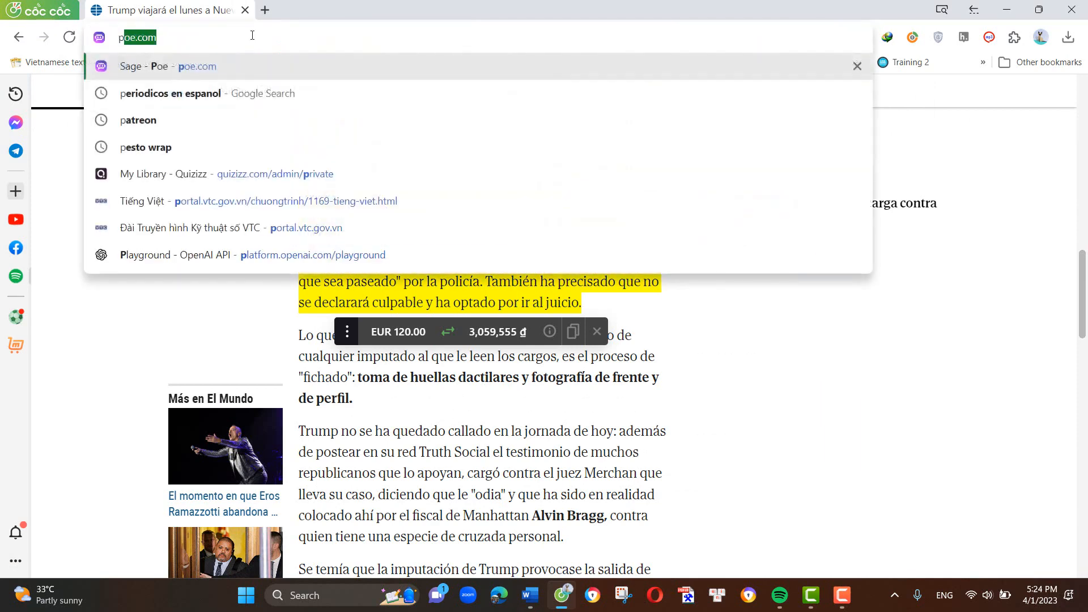
{"action": "key", "text": "Return"}
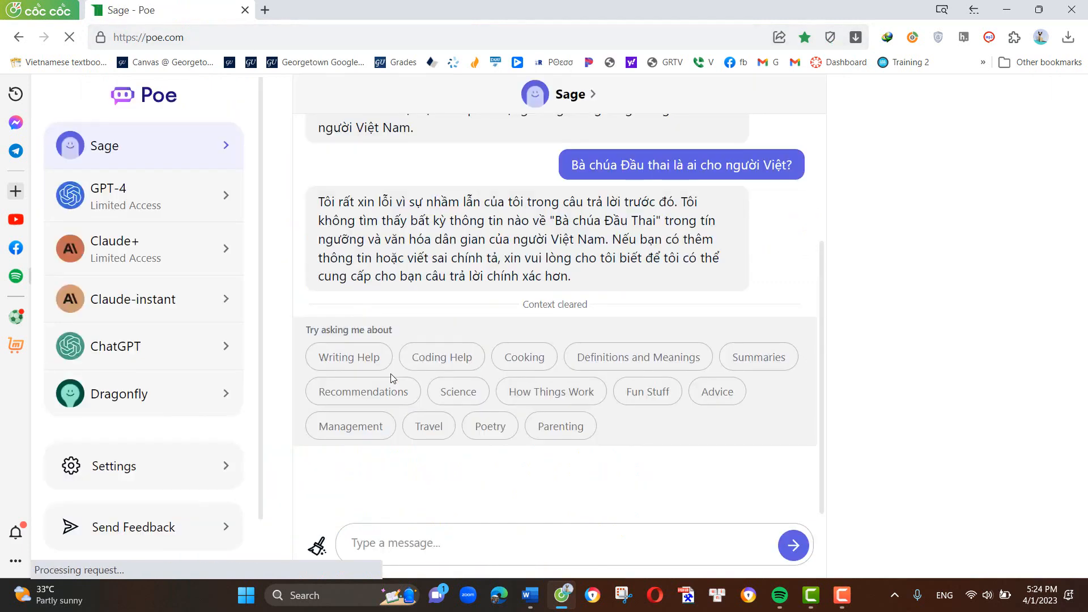
{"action": "left_click", "coordinate": [461, 551]}
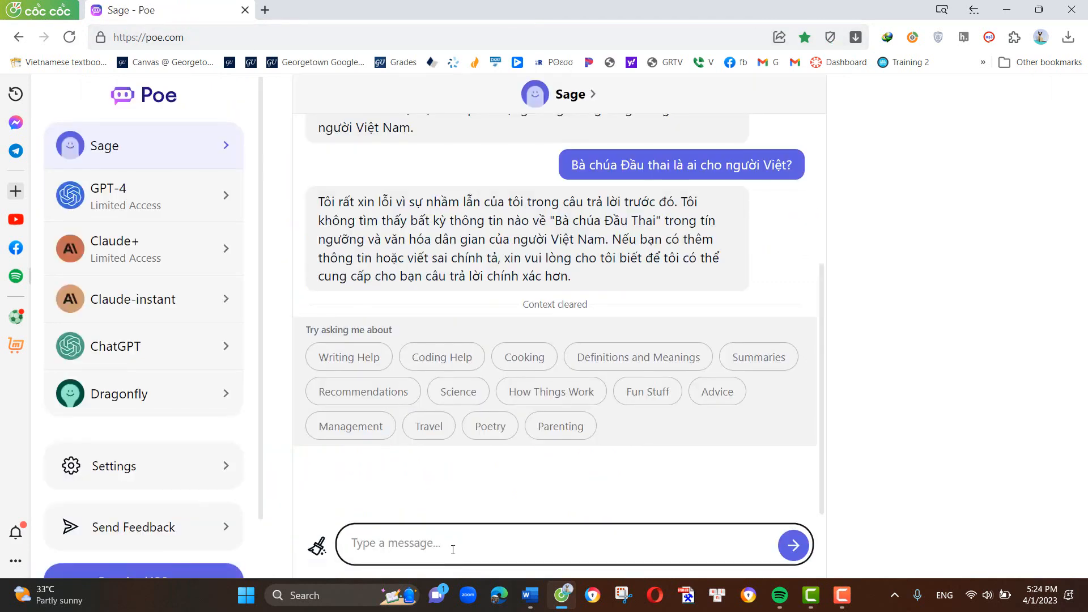
{"action": "left_click", "coordinate": [125, 300]}
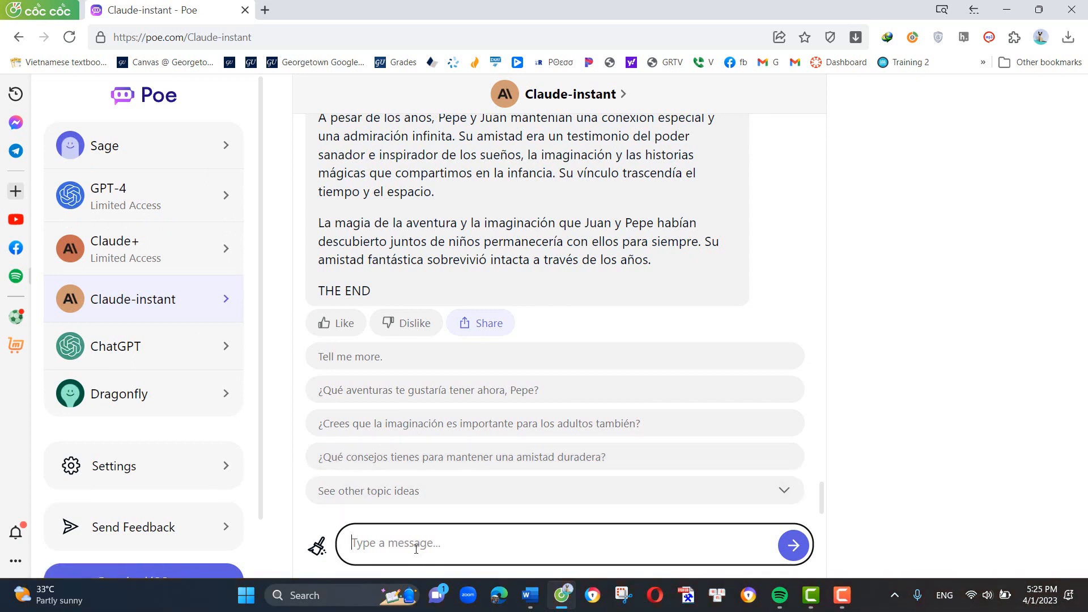
- Send Claude-instant the prompt "Summarize this article in SPanish level B1" followed by the copied news article
{"action": "type", "text": "Summarize this article in"}
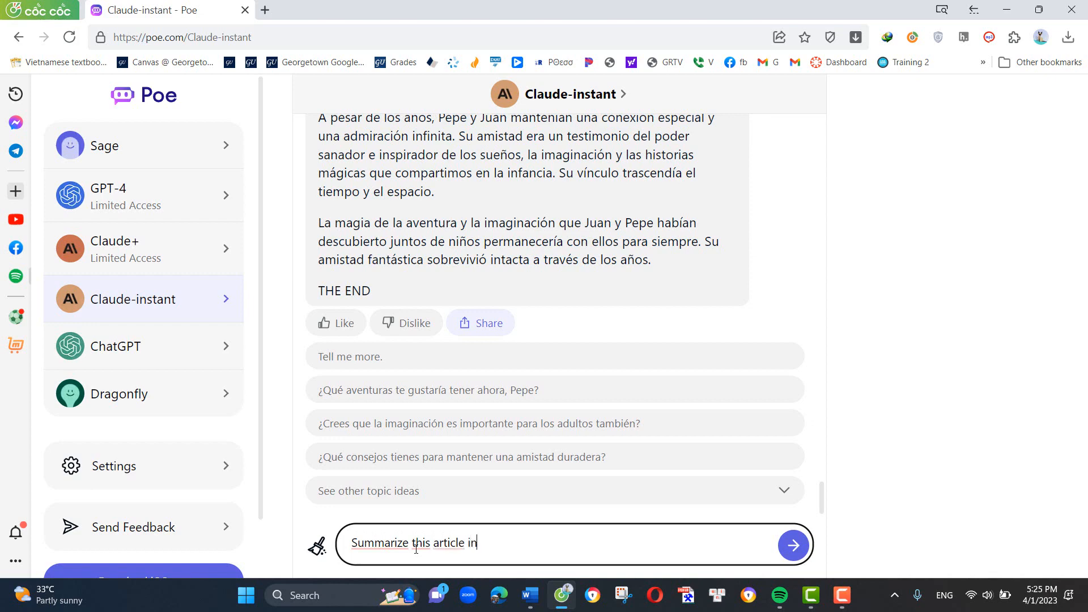
{"action": "type", "text": " SPanish level B1"}
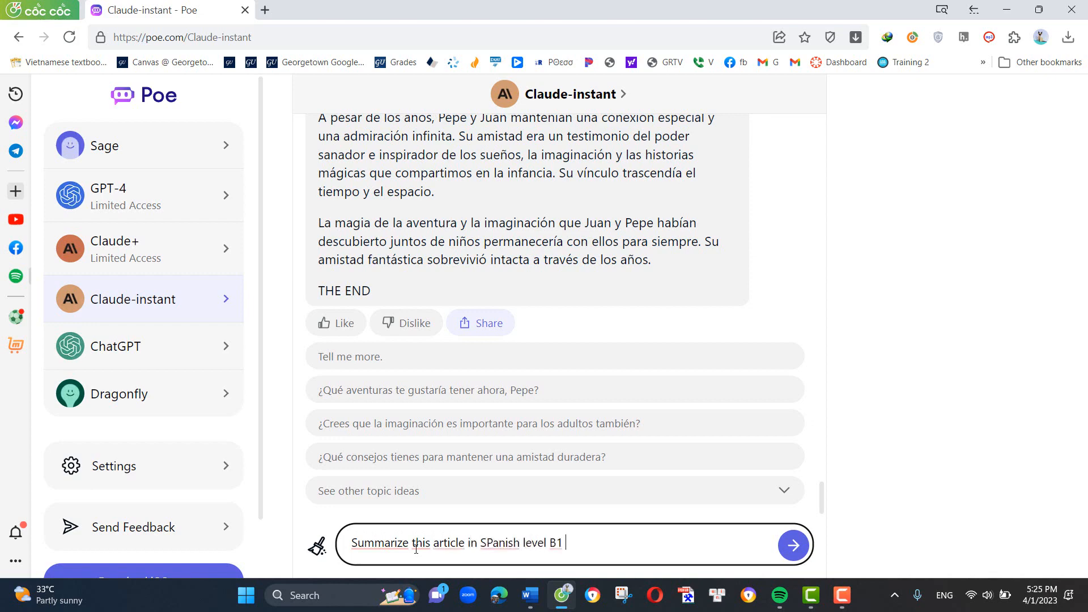
{"action": "key", "text": "ctrl+v"}
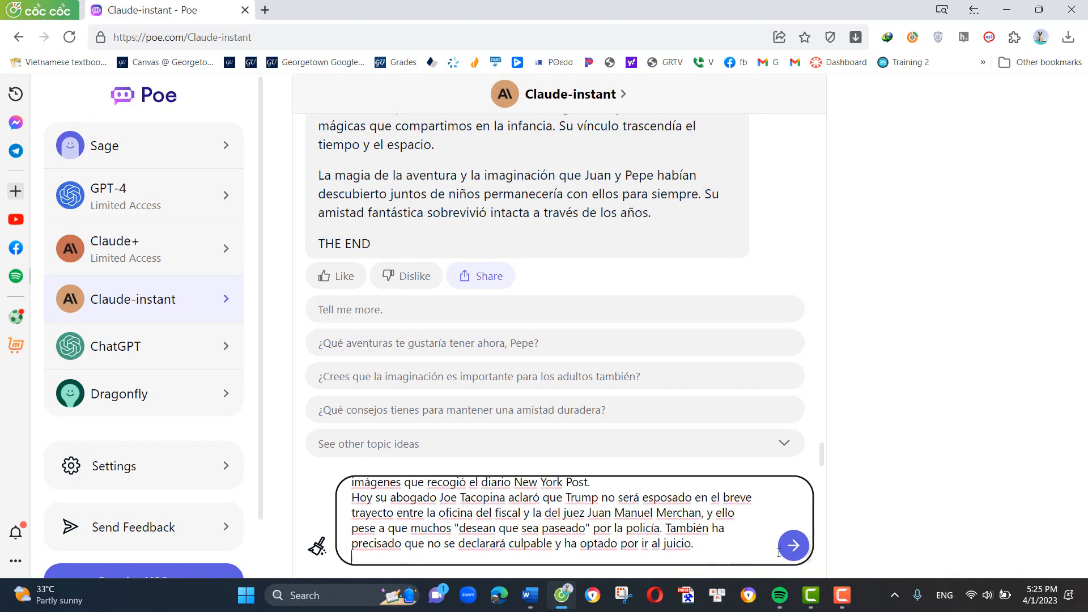
{"action": "left_click", "coordinate": [794, 546]}
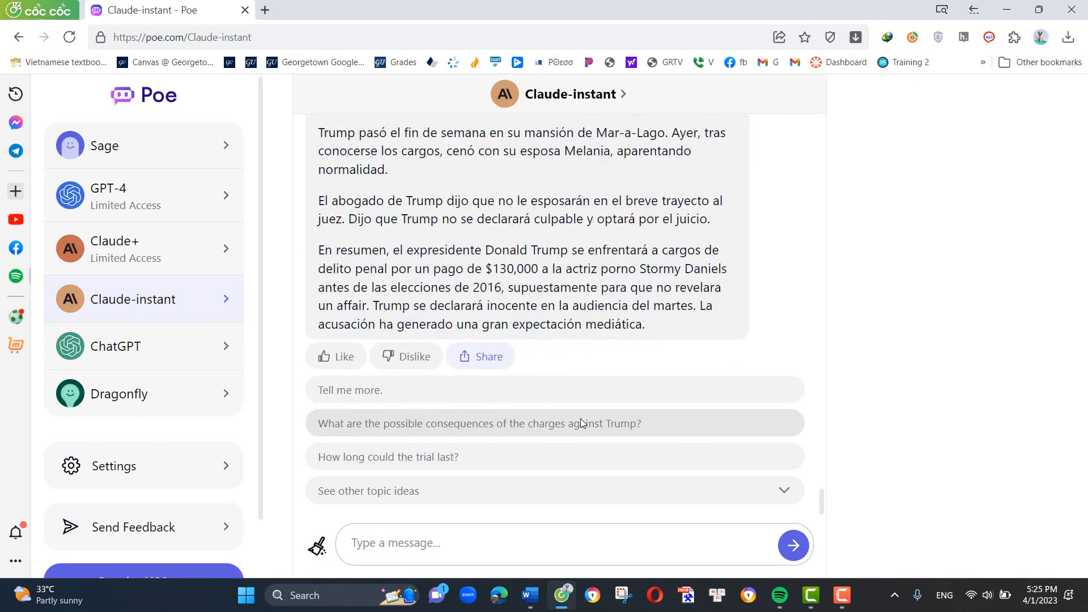
- Copy Claude-instant's B1 summary, switch to Word, and paste it on a new line below the news article
{"action": "scroll", "coordinate": [583, 445], "scroll_direction": "up", "scroll_amount": 3}
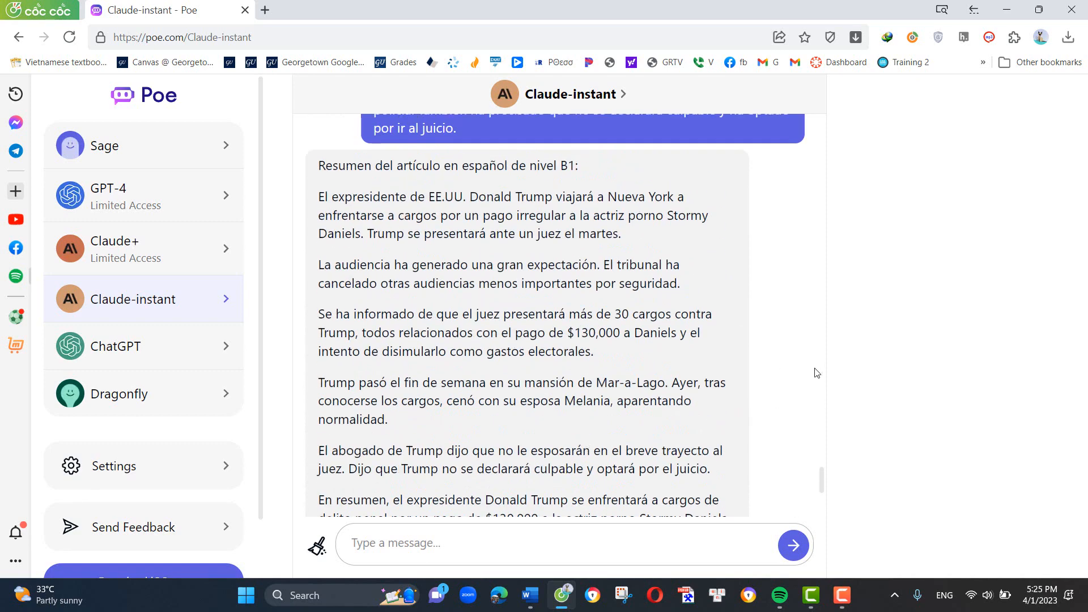
{"action": "left_click", "coordinate": [790, 369]}
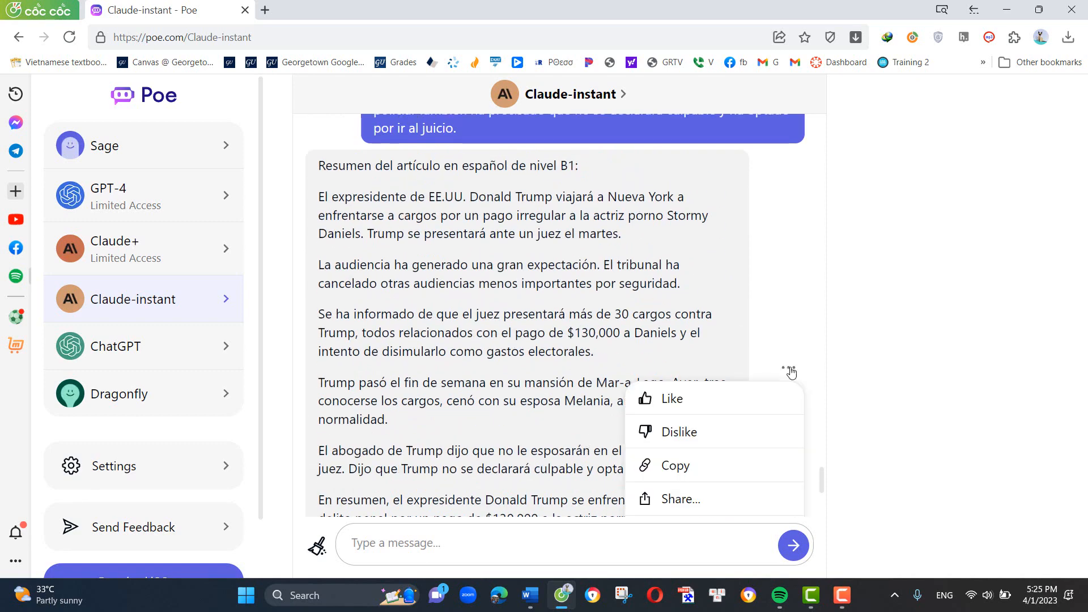
{"action": "left_click", "coordinate": [713, 477]}
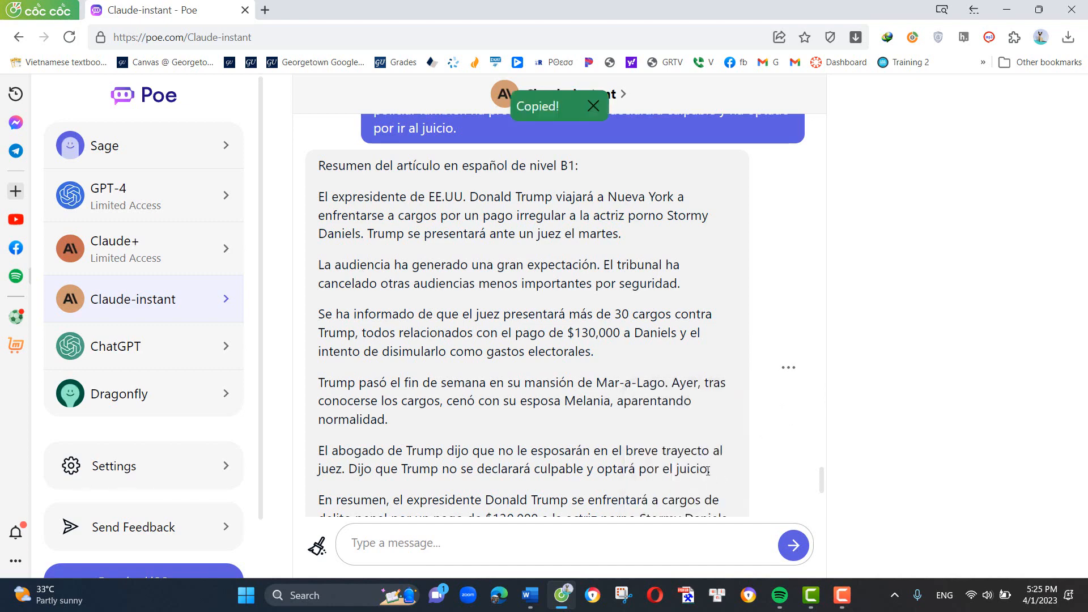
{"action": "left_click", "coordinate": [530, 595]}
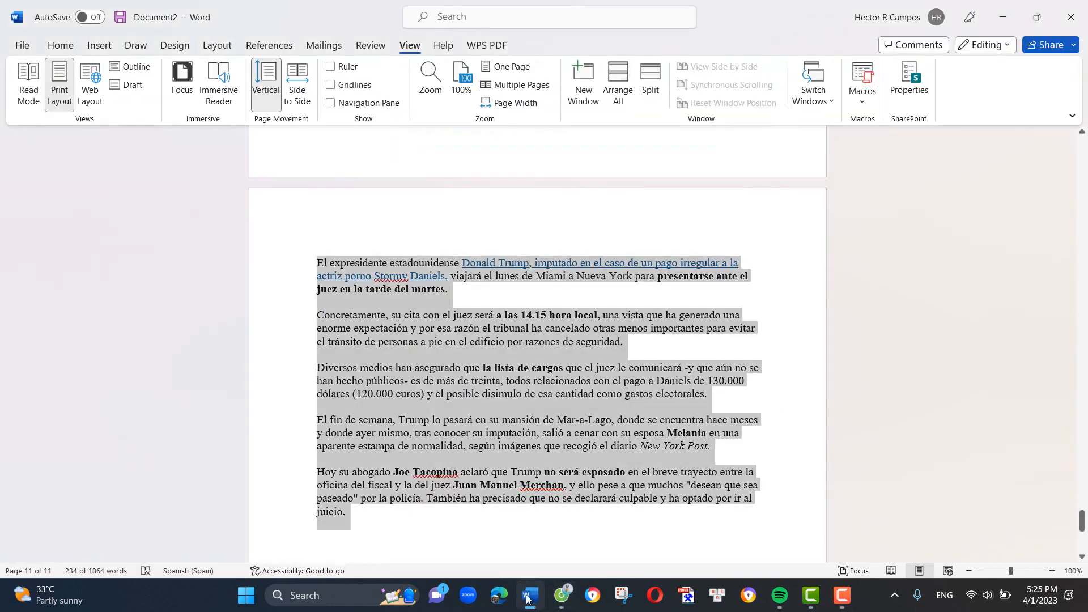
{"action": "scroll", "coordinate": [490, 487], "scroll_direction": "down", "scroll_amount": 2}
{"action": "scroll", "coordinate": [490, 488], "scroll_direction": "down", "scroll_amount": 2}
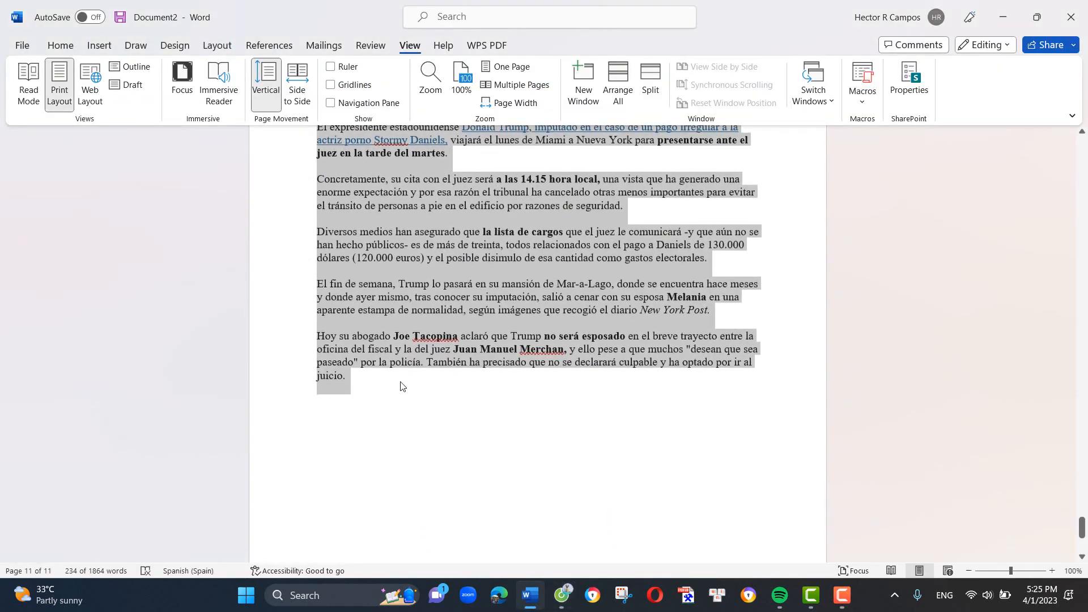
{"action": "left_click", "coordinate": [386, 389]}
{"action": "key", "text": "Return"}
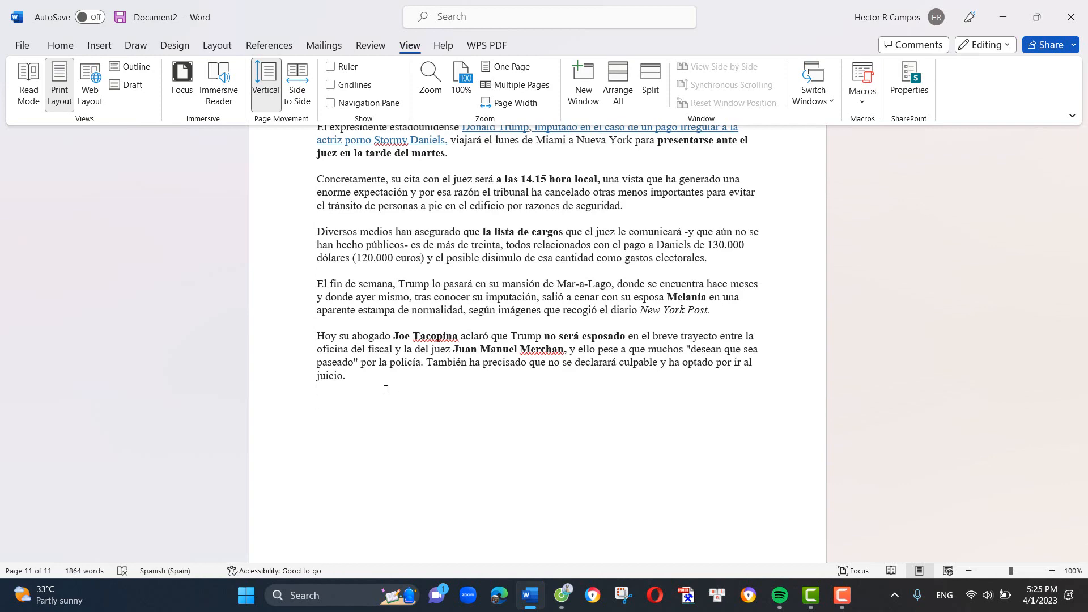
{"action": "key", "text": "ctrl+v"}
- Remove the extra blank lines between the pasted summary's paragraphs, from "El expresidente de EE.UU." to "El abogado de Trump"
{"action": "scroll", "coordinate": [413, 354], "scroll_direction": "up", "scroll_amount": 3}
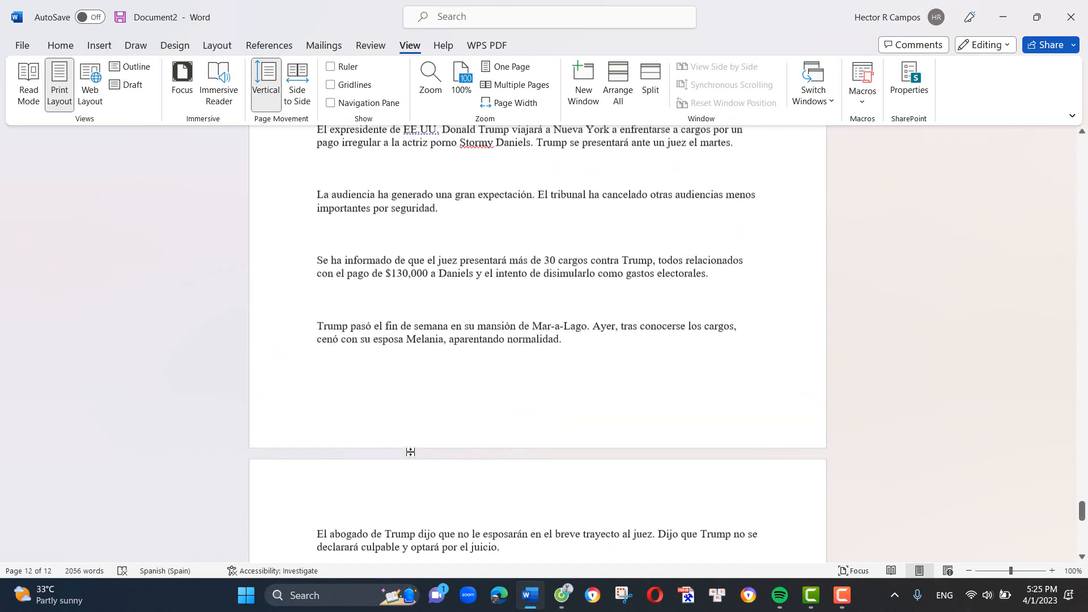
{"action": "scroll", "coordinate": [414, 354], "scroll_direction": "up", "scroll_amount": 4}
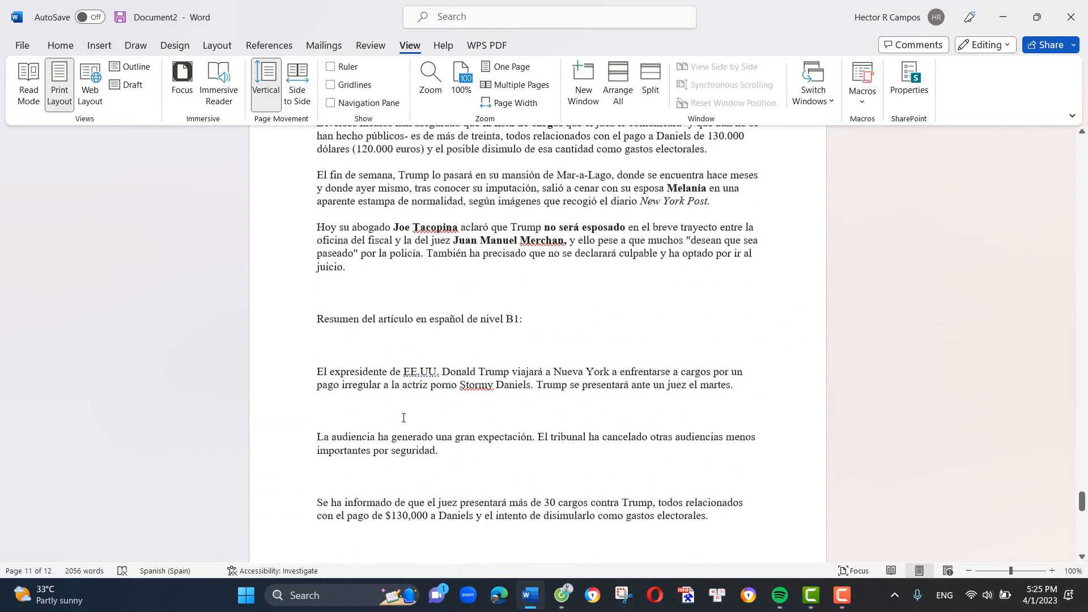
{"action": "left_click", "coordinate": [381, 380]}
{"action": "key", "text": "BackSpace"}
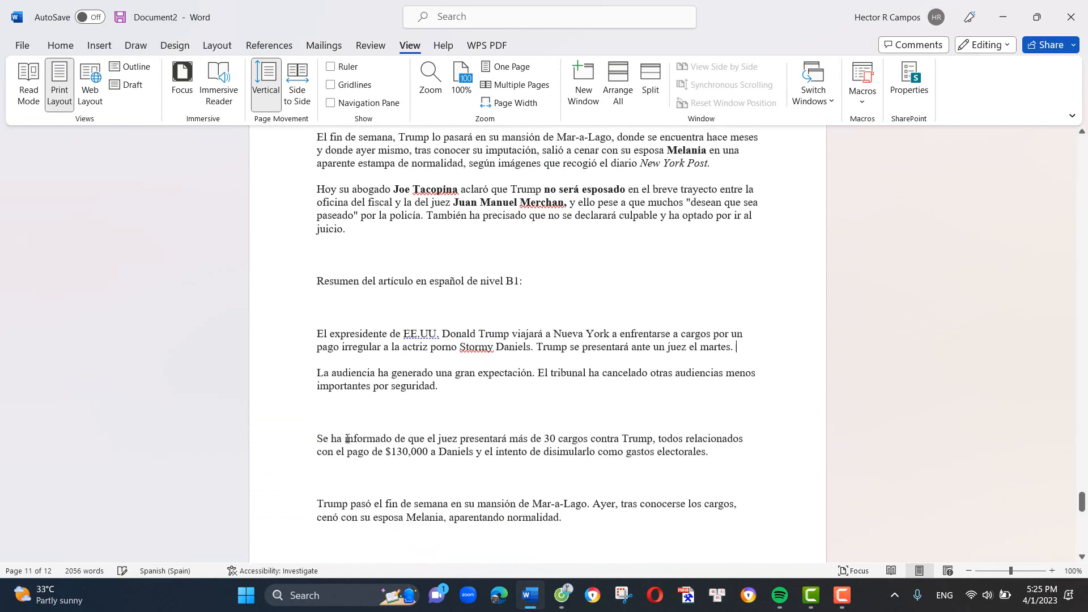
{"action": "left_click", "coordinate": [344, 409]}
{"action": "key", "text": "BackSpace"}
{"action": "key", "text": "BackSpace"}
{"action": "left_click", "coordinate": [343, 490]}
{"action": "key", "text": "BackSpace"}
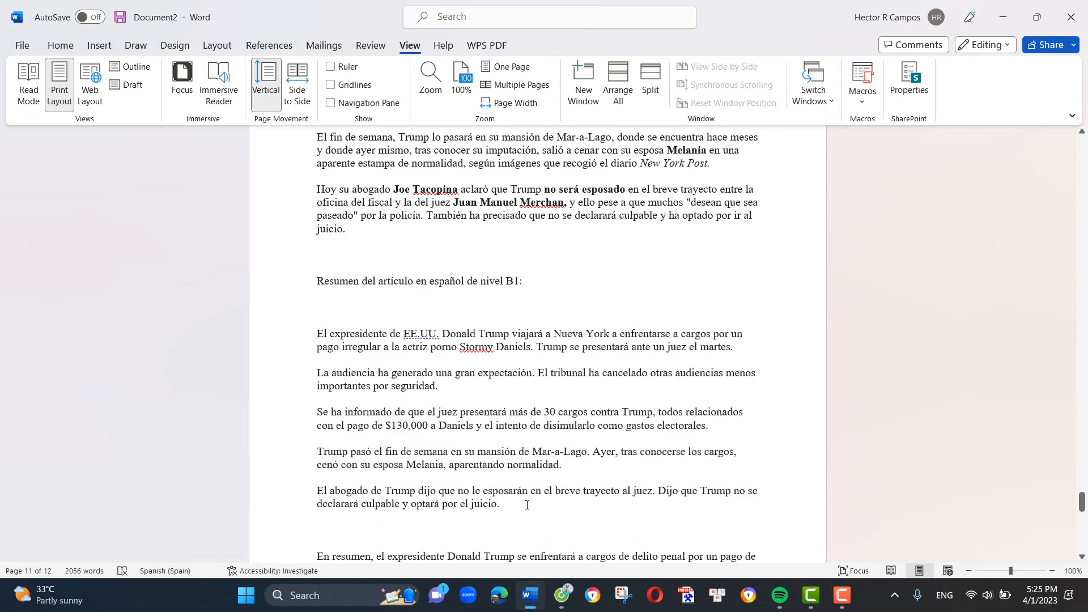
- Set the text from the article's "Concretamente" paragraph through the summary's "optará por el juicio." to font size 16
{"action": "left_click_drag", "start_coordinate": [503, 504], "coordinate": [317, 308]}
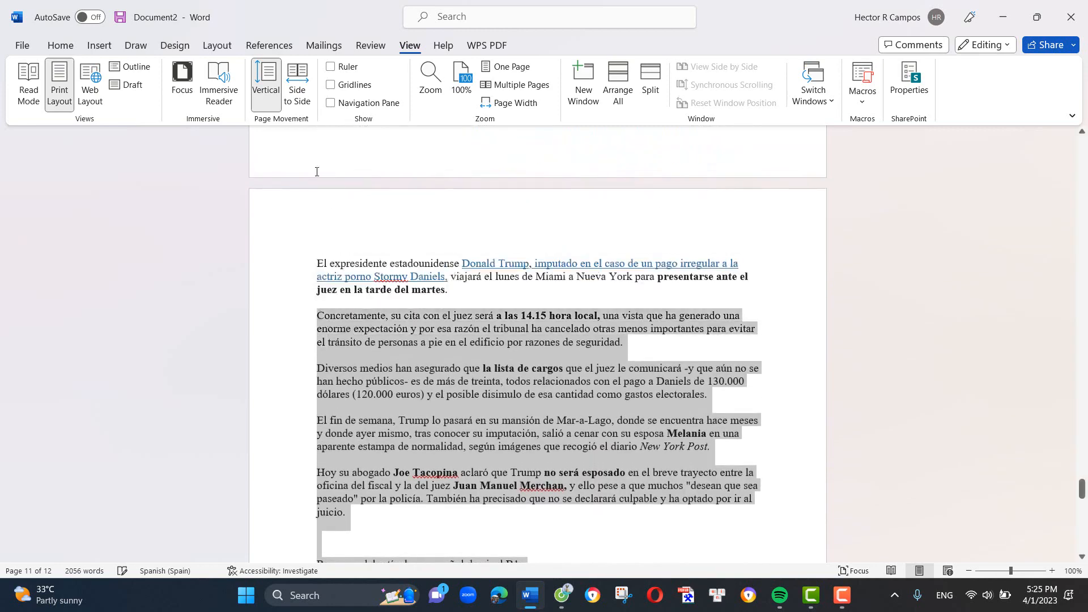
{"action": "left_click", "coordinate": [61, 45]}
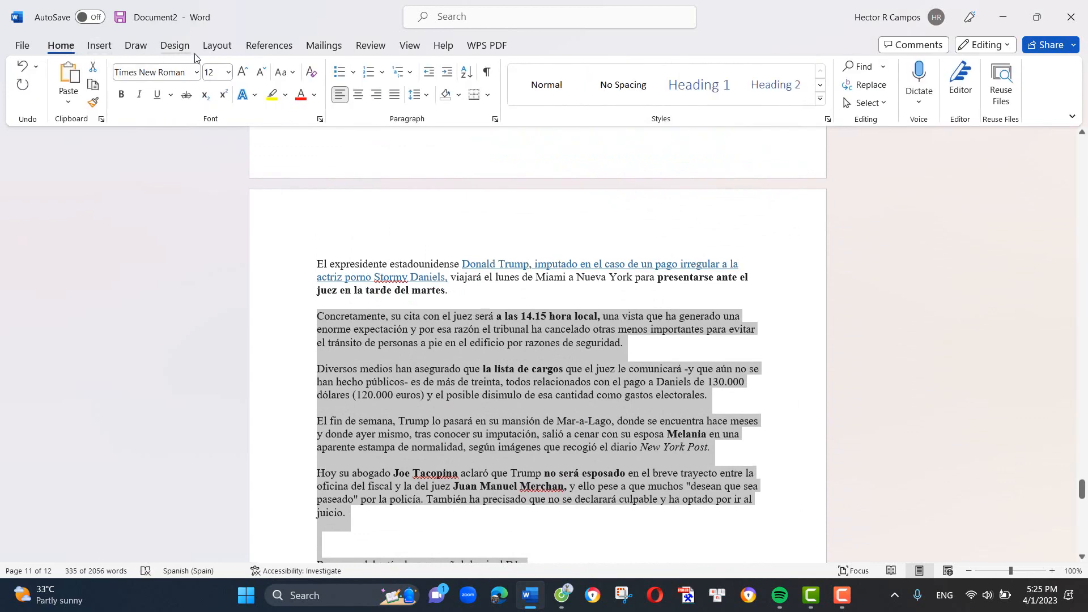
{"action": "left_click", "coordinate": [227, 74]}
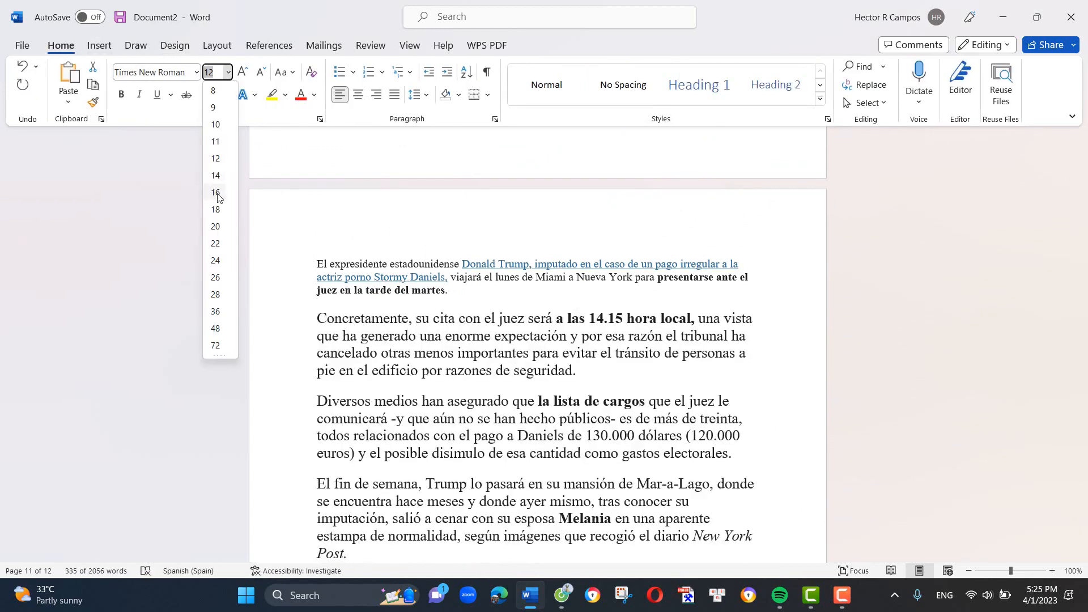
{"action": "left_click", "coordinate": [223, 196]}
{"action": "left_click", "coordinate": [472, 396]}
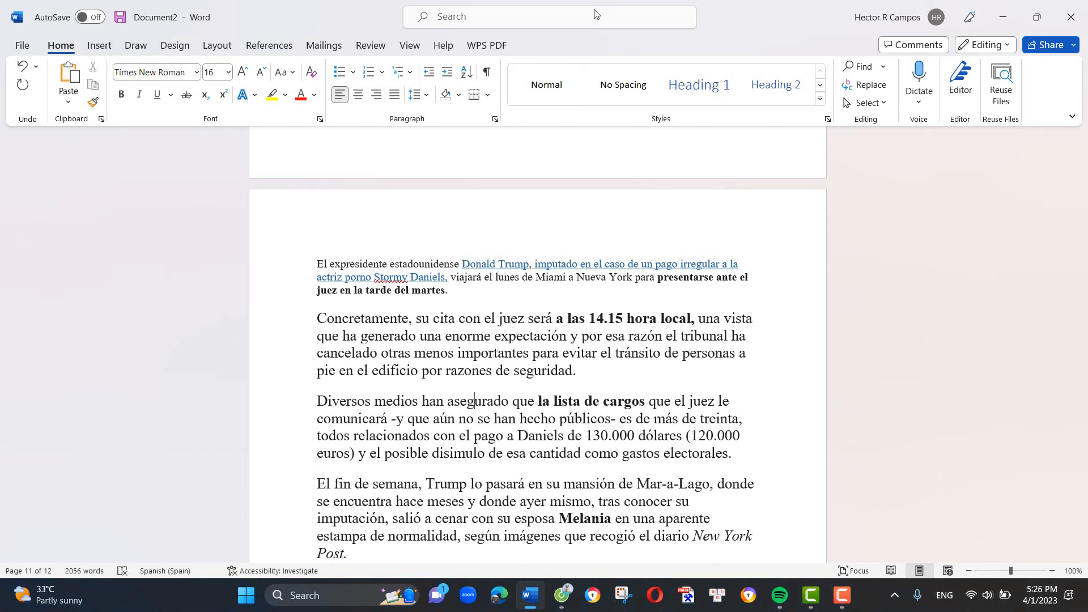
- Split the document window, showing the original article in the upper pane and the B1 summary in the lower one
{"action": "key", "text": "F10"}
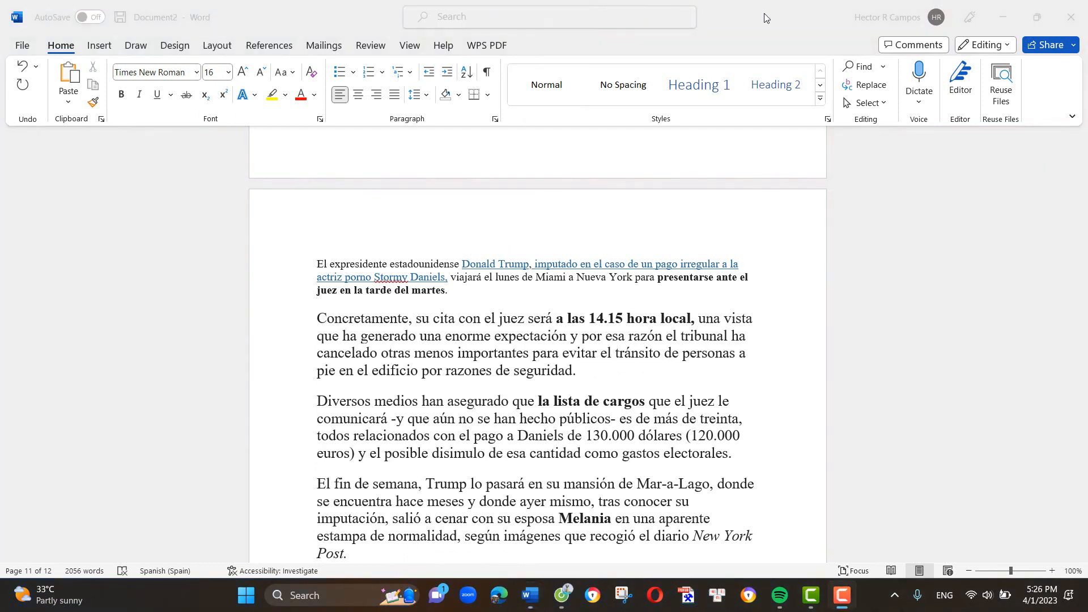
{"action": "left_click", "coordinate": [407, 51]}
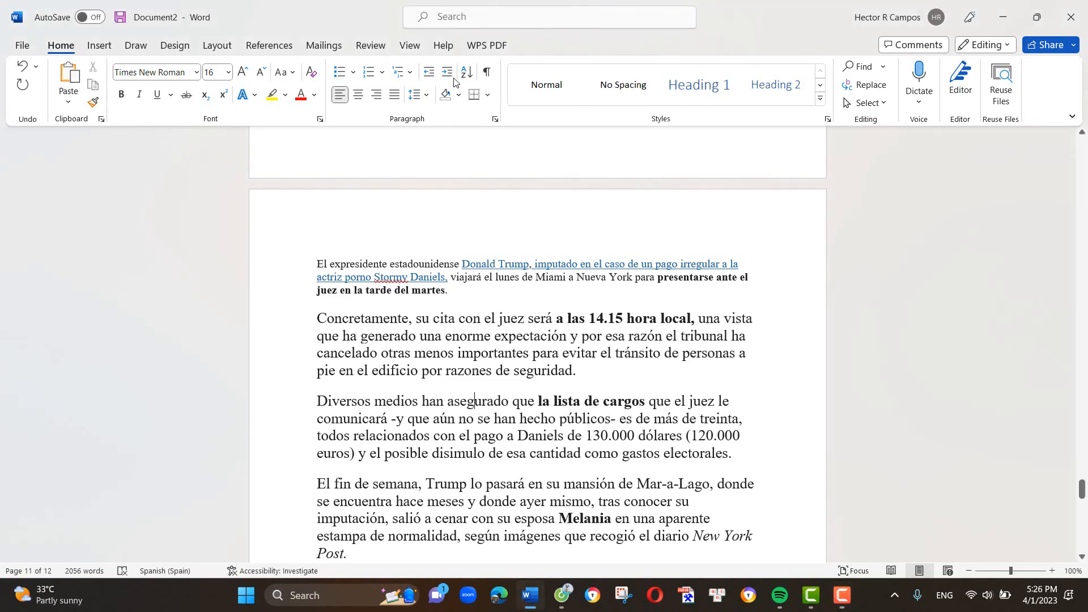
{"action": "left_click", "coordinate": [408, 48]}
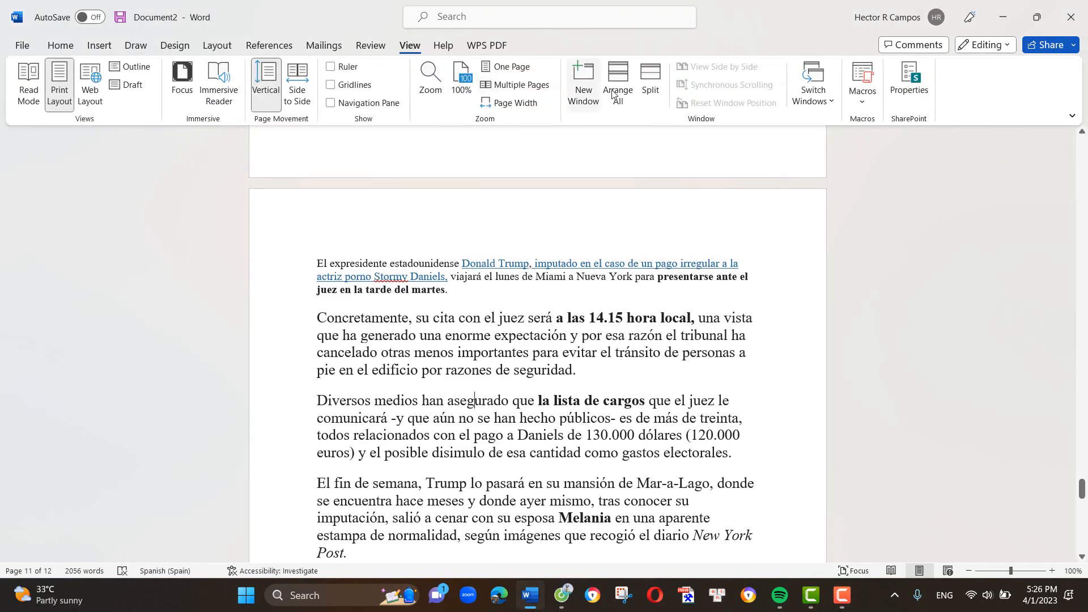
{"action": "left_click", "coordinate": [651, 85]}
{"action": "scroll", "coordinate": [466, 300], "scroll_direction": "down", "scroll_amount": 3}
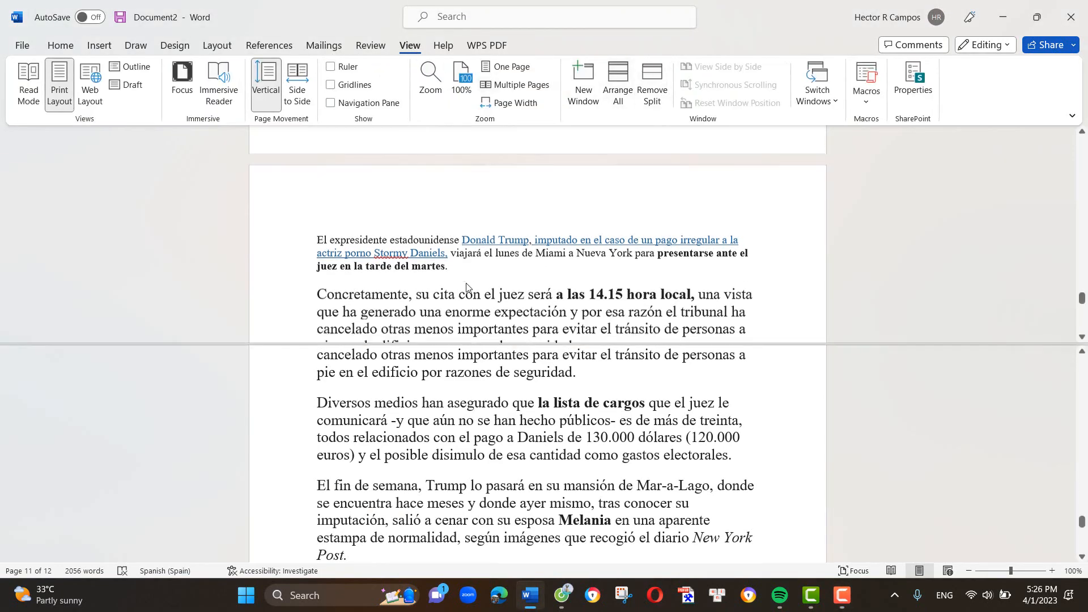
{"action": "scroll", "coordinate": [464, 405], "scroll_direction": "down", "scroll_amount": 8}
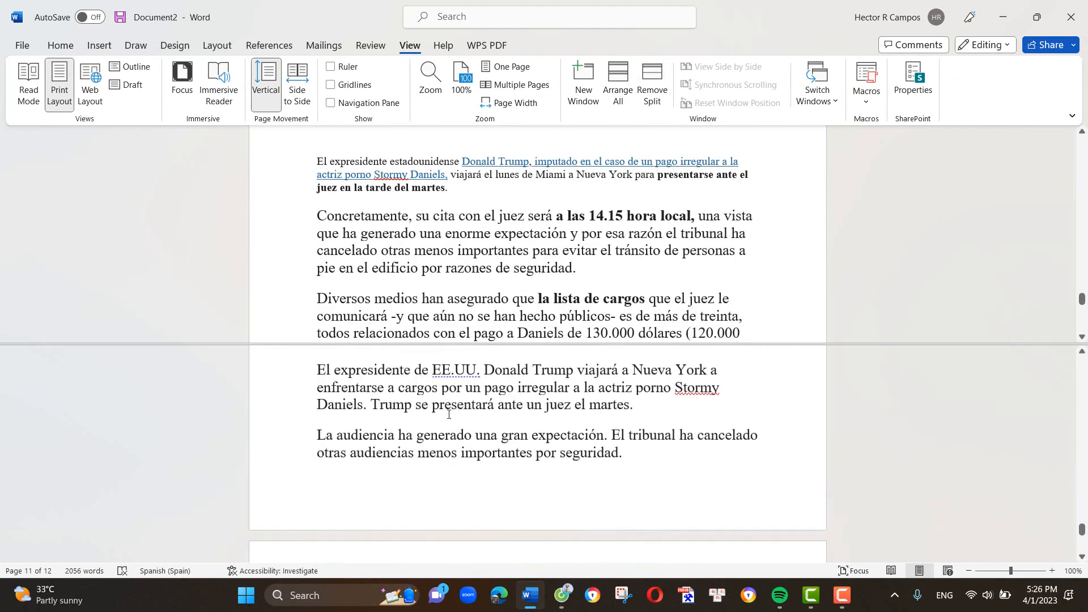
- Set the article's opening paragraph, "El expresidente estadounidense", to font size 16
{"action": "scroll", "coordinate": [393, 225], "scroll_direction": "up", "scroll_amount": 2}
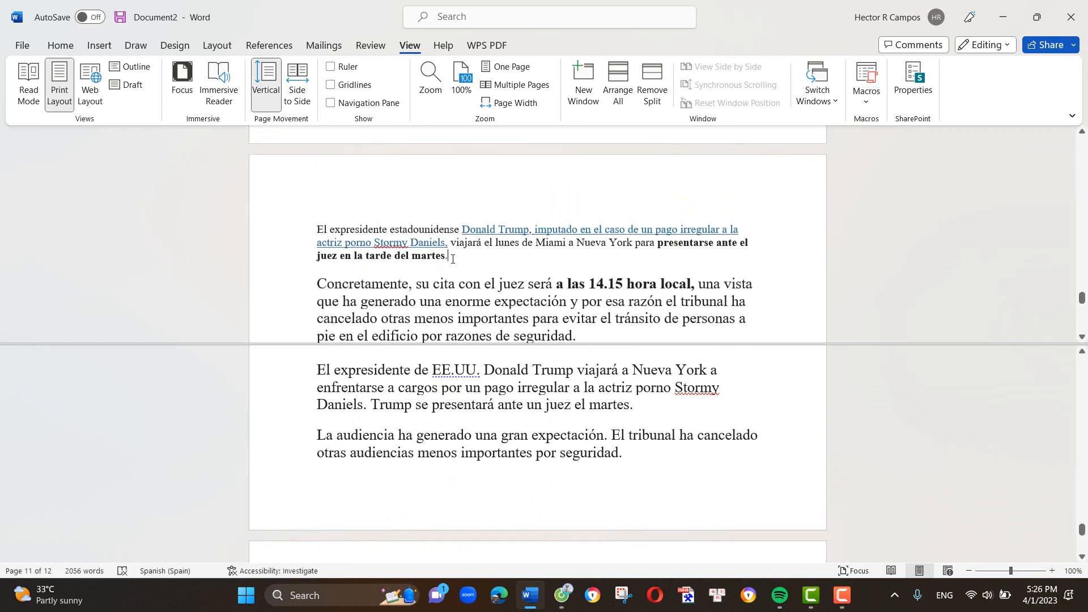
{"action": "triple_click", "coordinate": [418, 252]}
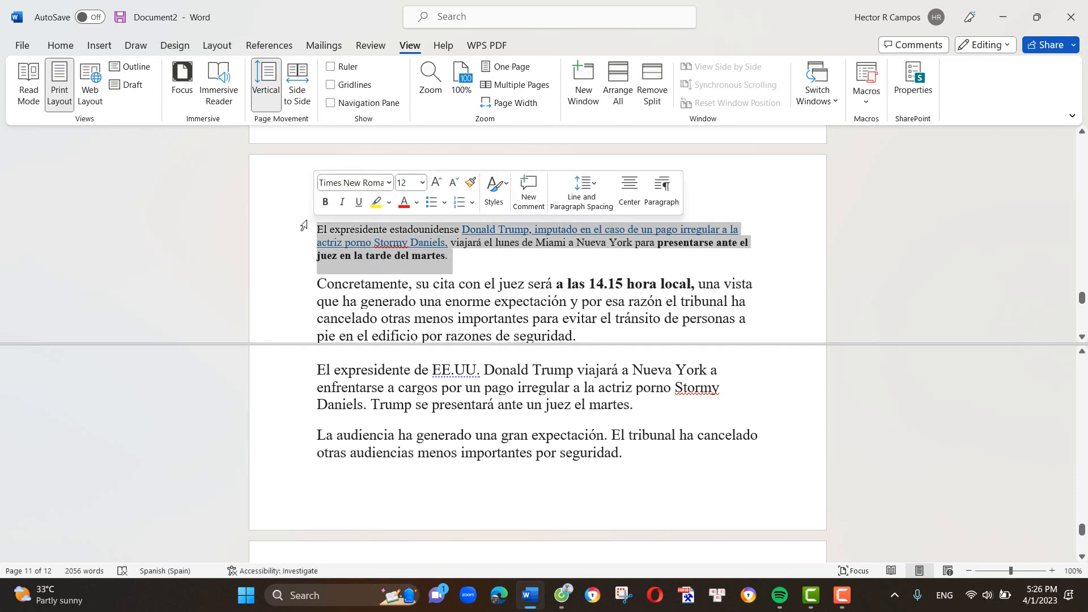
{"action": "left_click", "coordinate": [422, 182]}
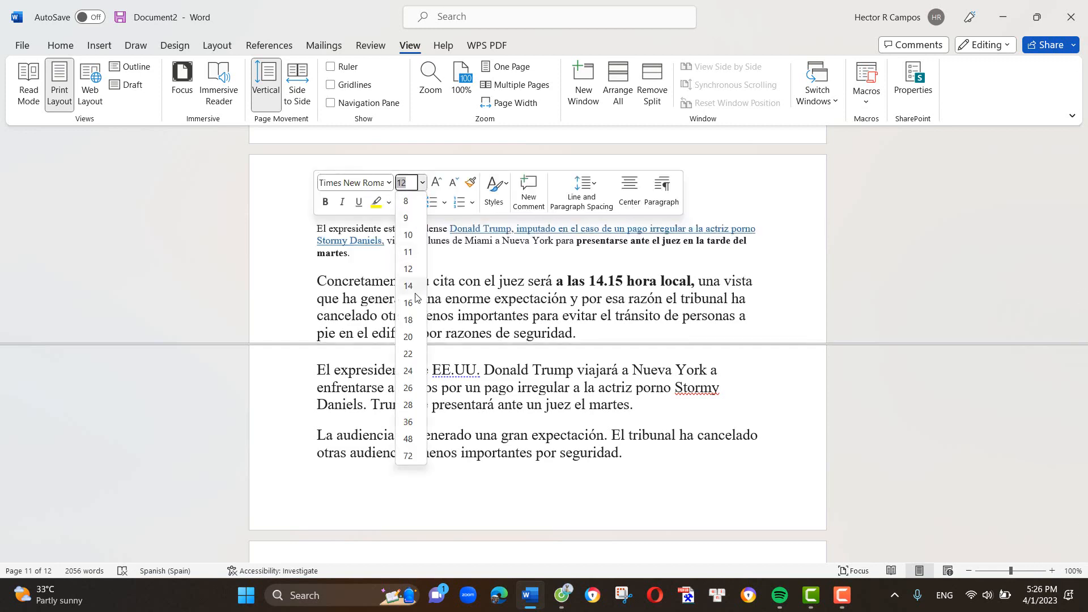
{"action": "left_click", "coordinate": [408, 304]}
{"action": "left_click", "coordinate": [414, 290]}
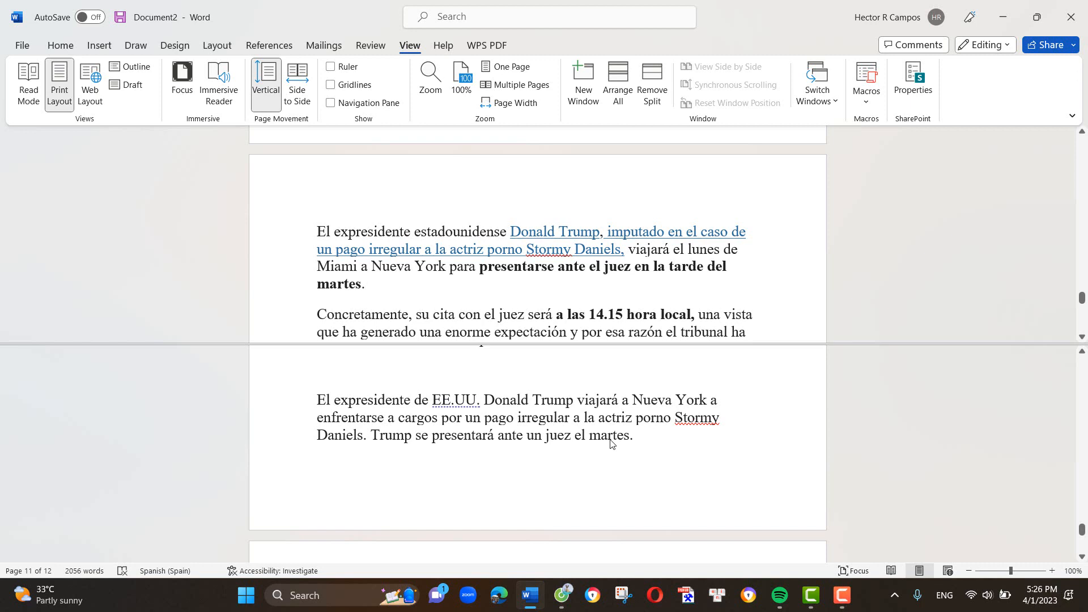
- Compare the original article's paragraphs with the matching paragraphs of the B1 summary across the two panes
{"action": "scroll", "coordinate": [459, 271], "scroll_direction": "down", "scroll_amount": 1}
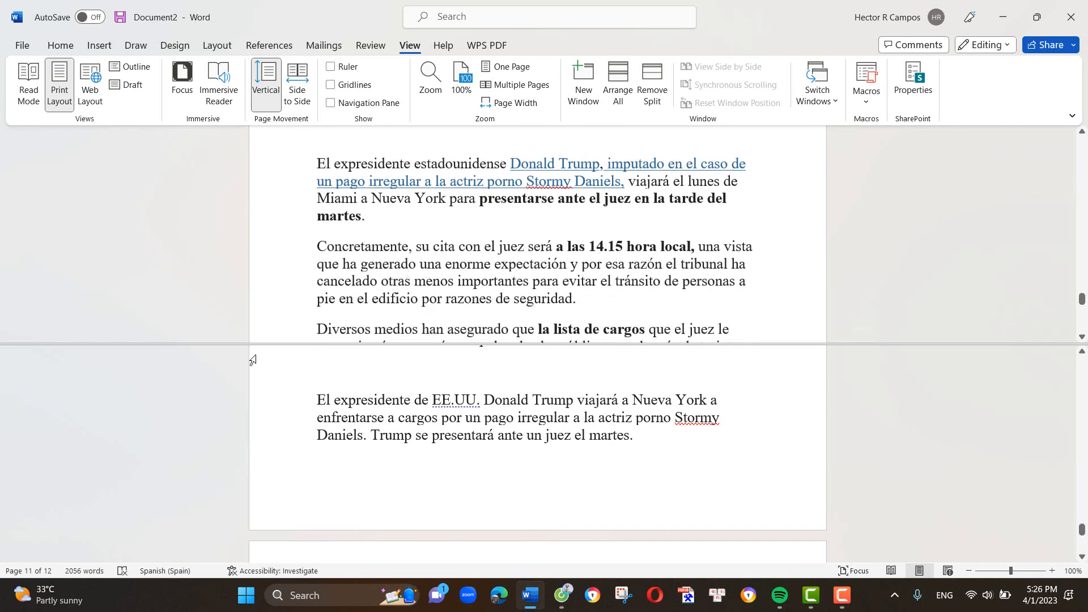
{"action": "scroll", "coordinate": [378, 479], "scroll_direction": "down", "scroll_amount": 3}
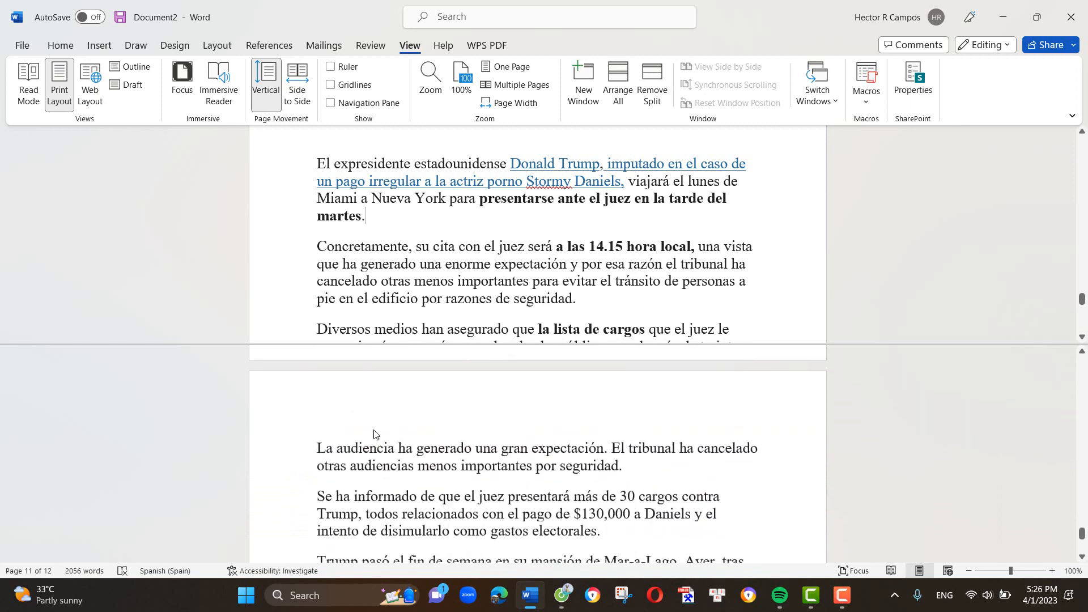
{"action": "scroll", "coordinate": [413, 488], "scroll_direction": "down", "scroll_amount": 1}
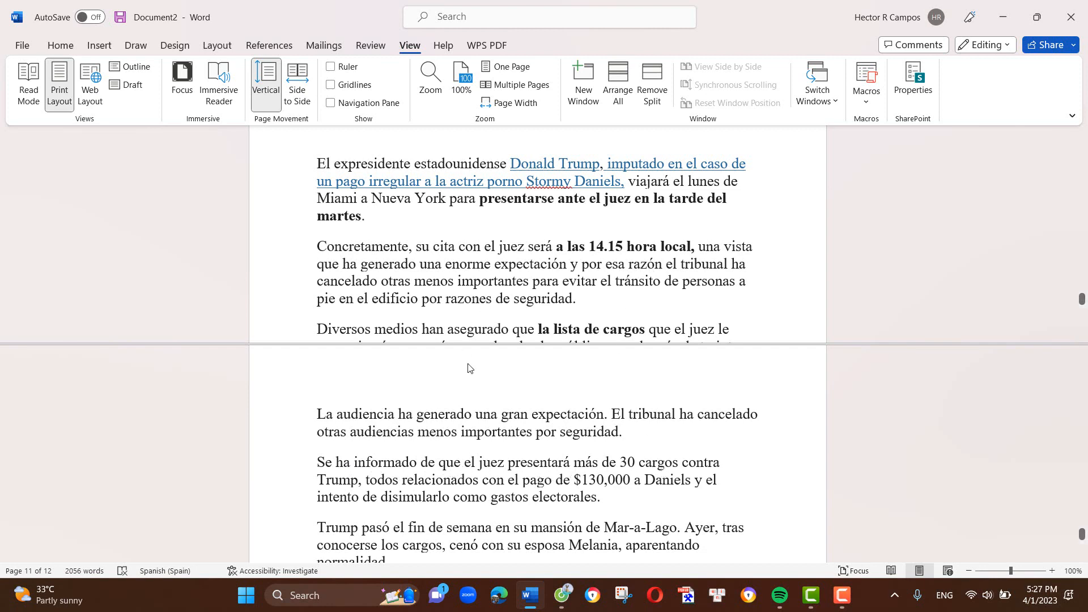
{"action": "scroll", "coordinate": [394, 243], "scroll_direction": "down", "scroll_amount": 2}
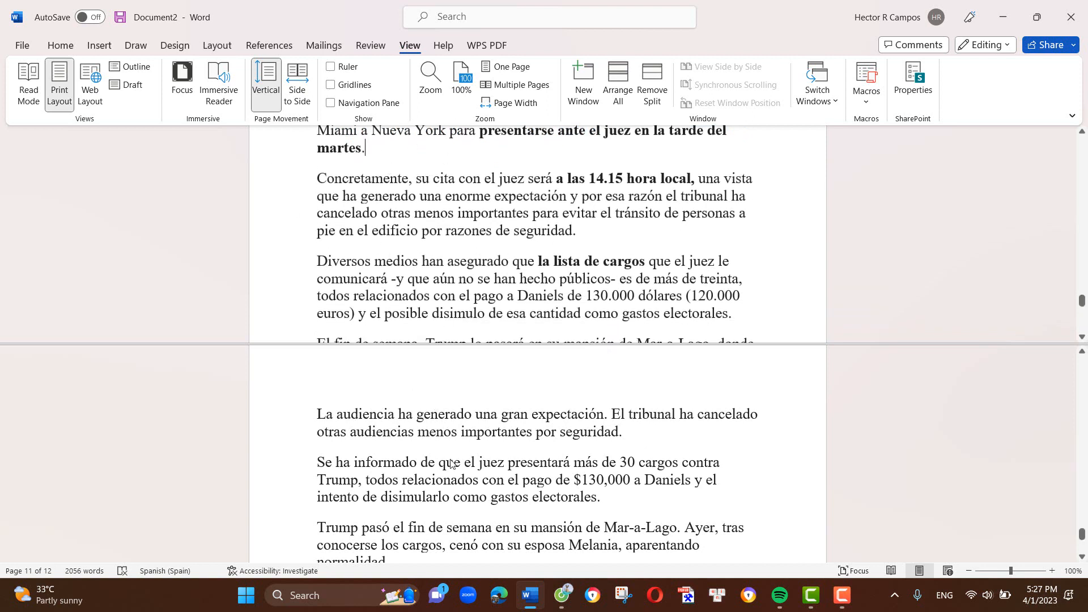
{"action": "scroll", "coordinate": [448, 459], "scroll_direction": "up", "scroll_amount": 3}
{"action": "scroll", "coordinate": [435, 459], "scroll_direction": "up", "scroll_amount": 2}
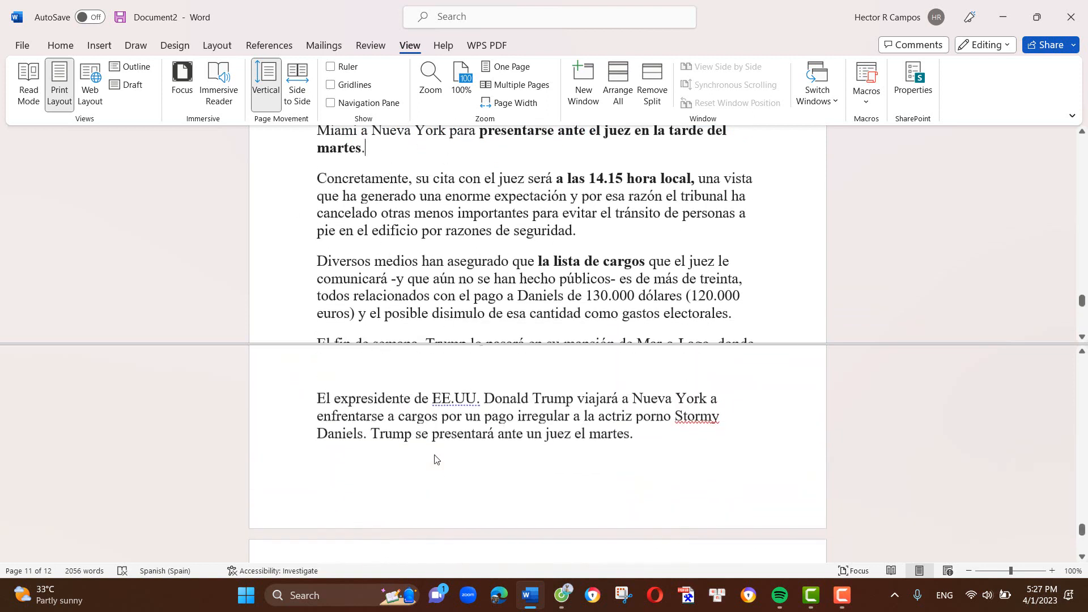
{"action": "scroll", "coordinate": [435, 457], "scroll_direction": "down", "scroll_amount": 1}
{"action": "scroll", "coordinate": [435, 457], "scroll_direction": "up", "scroll_amount": 1}
{"action": "scroll", "coordinate": [420, 453], "scroll_direction": "down", "scroll_amount": 4}
{"action": "scroll", "coordinate": [420, 453], "scroll_direction": "down", "scroll_amount": 3}
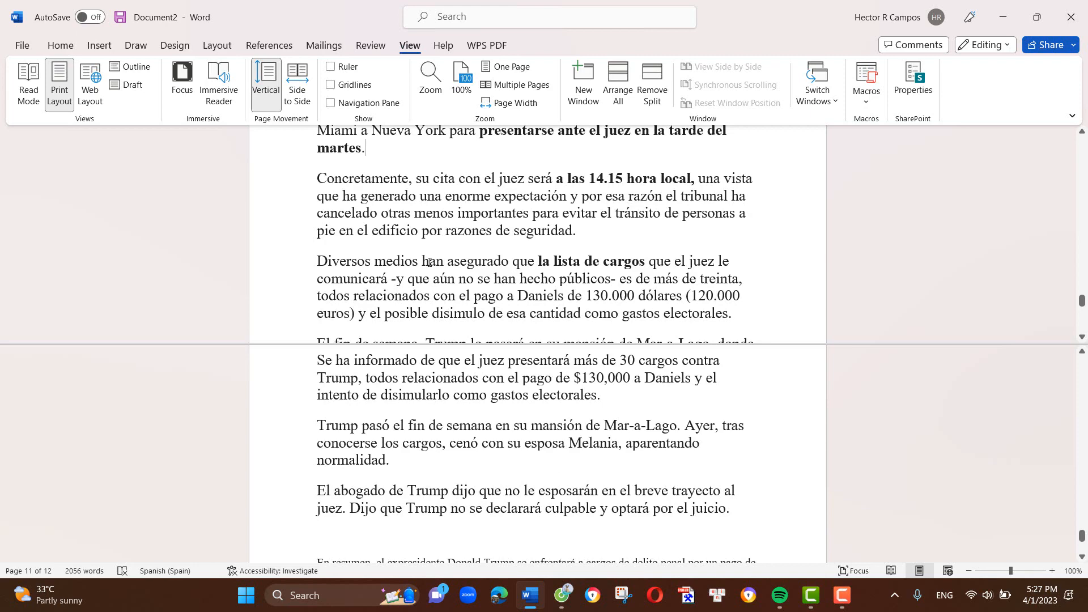
- Switch to Poe and ask Claude-instant to "do the vocabulary list in SPanish for the text above"
{"action": "left_click", "coordinate": [560, 602]}
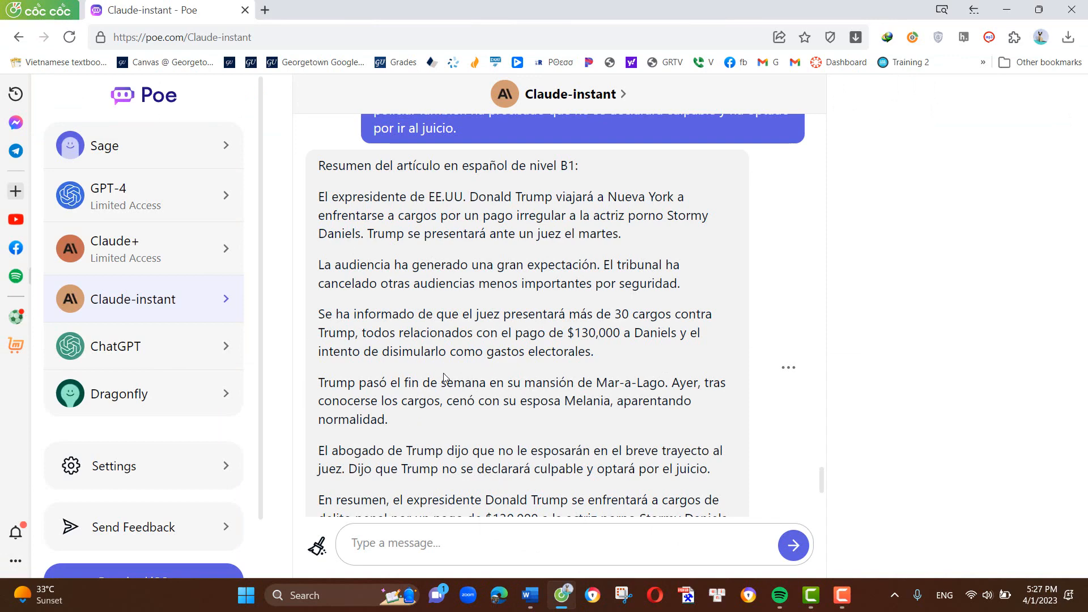
{"action": "scroll", "coordinate": [470, 431], "scroll_direction": "down", "scroll_amount": 3}
{"action": "left_click", "coordinate": [442, 535]}
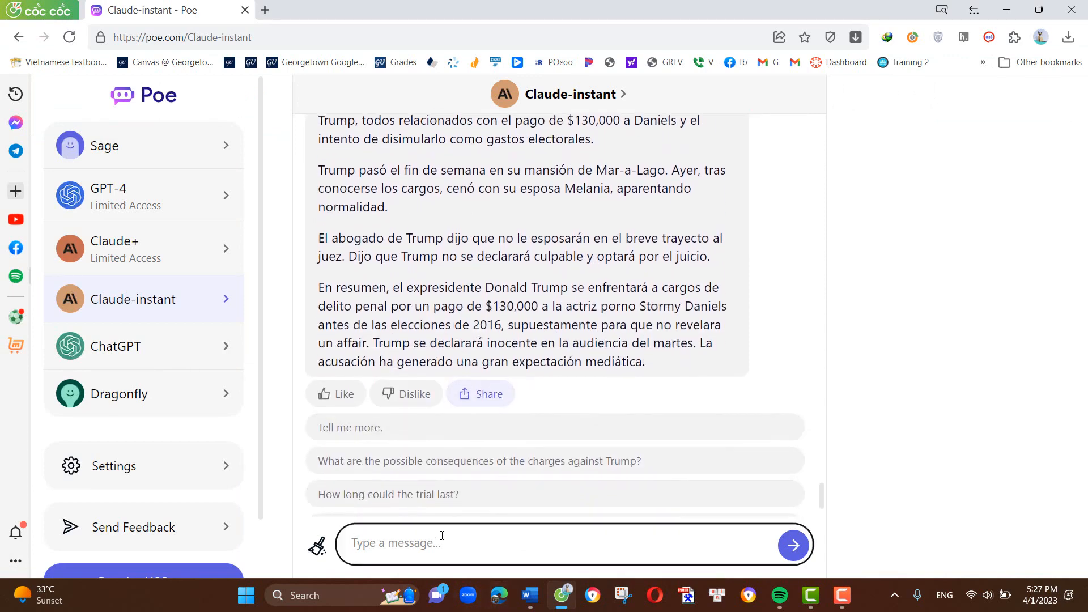
{"action": "type", "text": "do the"}
{"action": "type", "text": " vocabylar"}
{"action": "type", "text": "ry "}
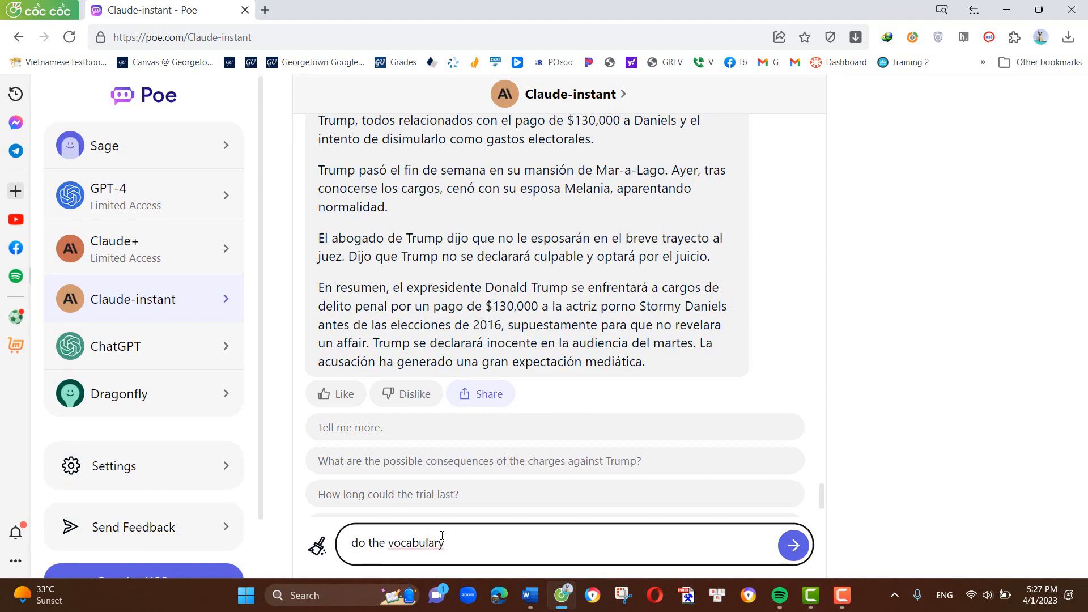
{"action": "type", "text": "list in SPanish for th"}
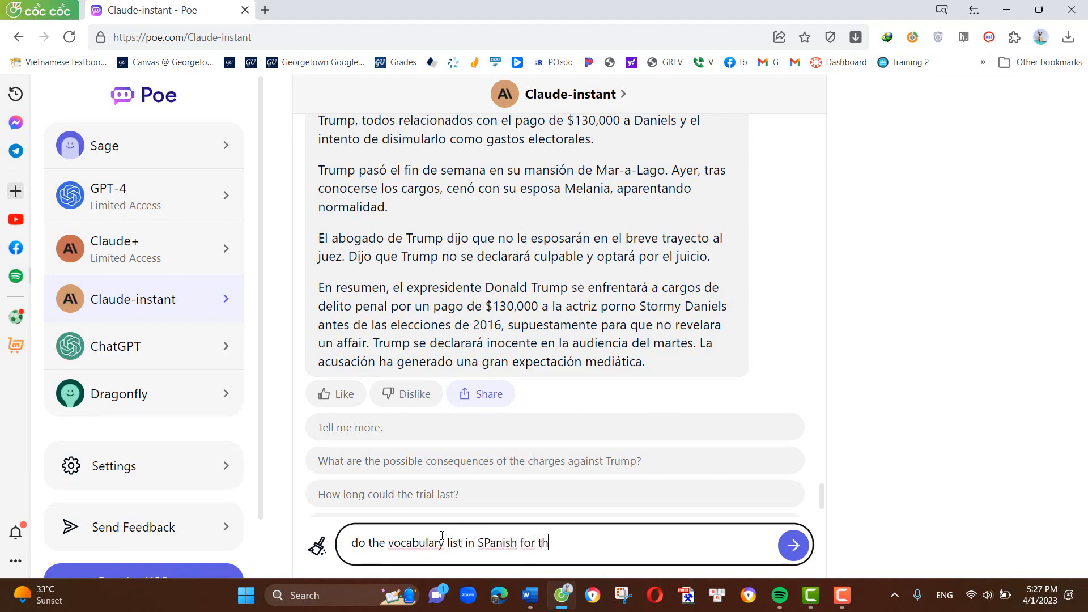
{"action": "type", "text": "e text above"}
{"action": "left_click", "coordinate": [792, 550]}
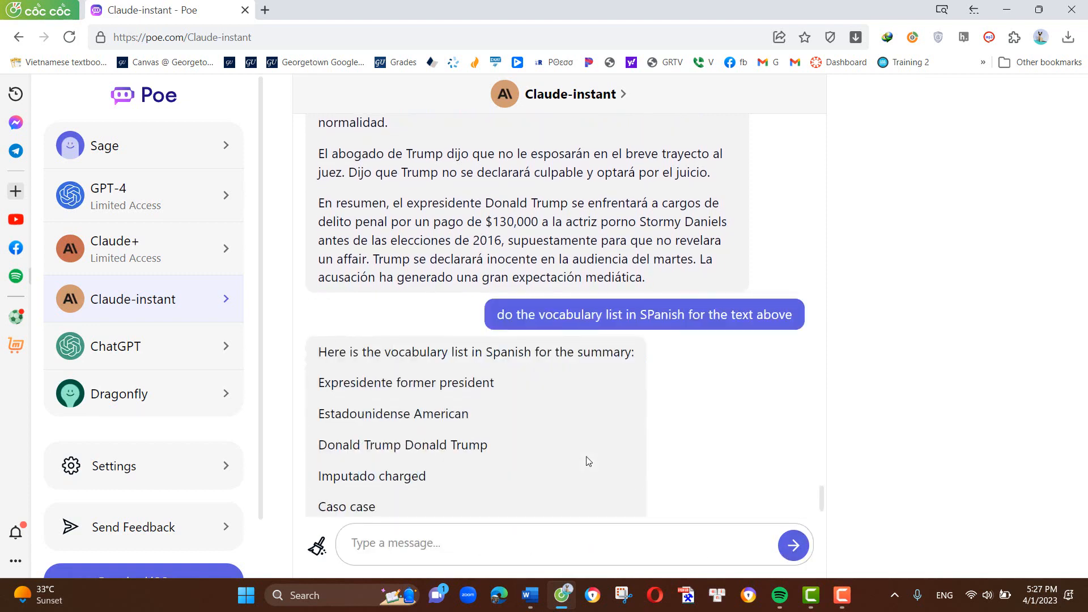
- Review the vocabulary list and copy the earlier "Summarize this article in SPanish level B1" message containing the full article
{"action": "scroll", "coordinate": [583, 453], "scroll_direction": "down", "scroll_amount": 4}
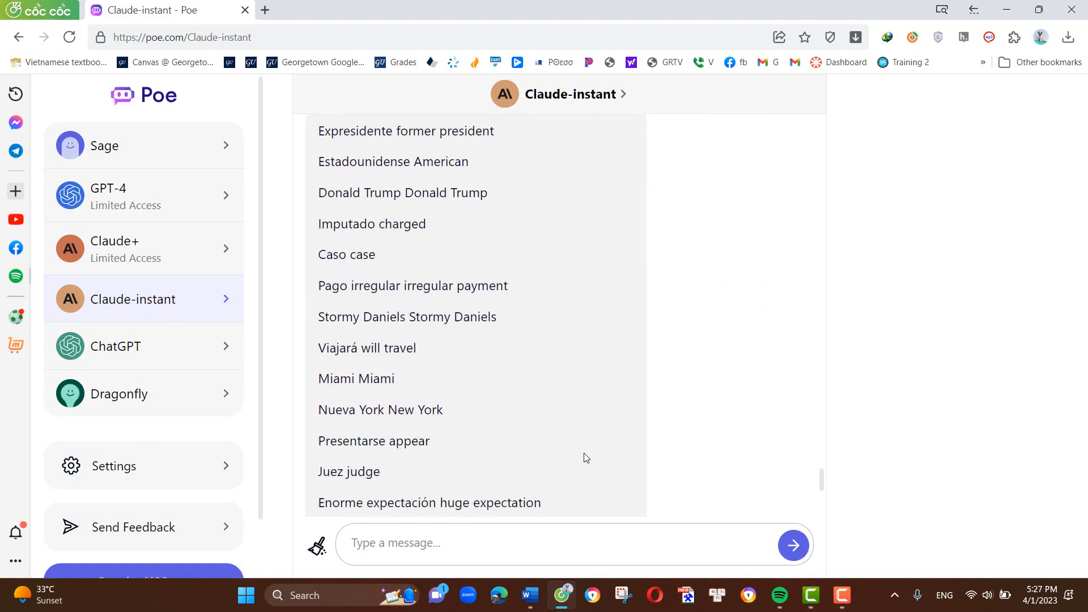
{"action": "scroll", "coordinate": [584, 454], "scroll_direction": "up", "scroll_amount": 1}
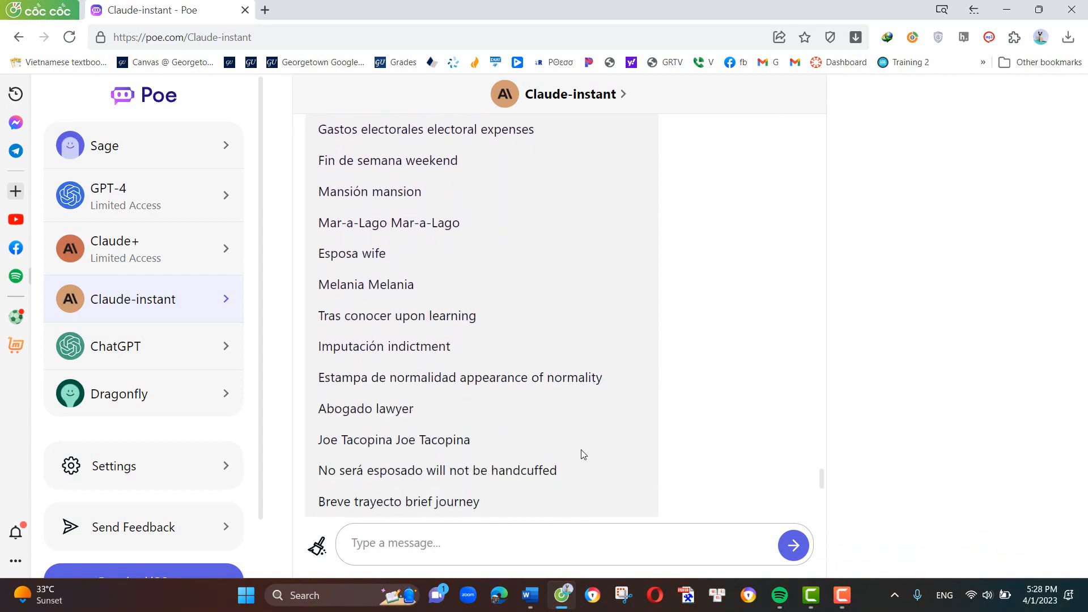
{"action": "scroll", "coordinate": [579, 440], "scroll_direction": "up", "scroll_amount": 7}
{"action": "scroll", "coordinate": [579, 444], "scroll_direction": "up", "scroll_amount": 10}
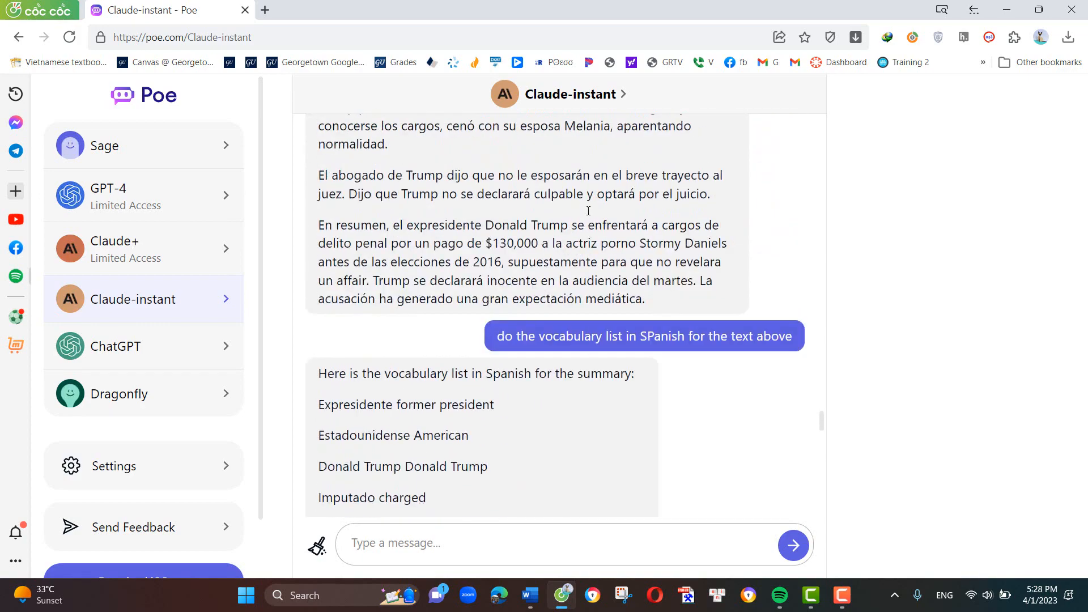
{"action": "scroll", "coordinate": [473, 518], "scroll_direction": "up", "scroll_amount": 20}
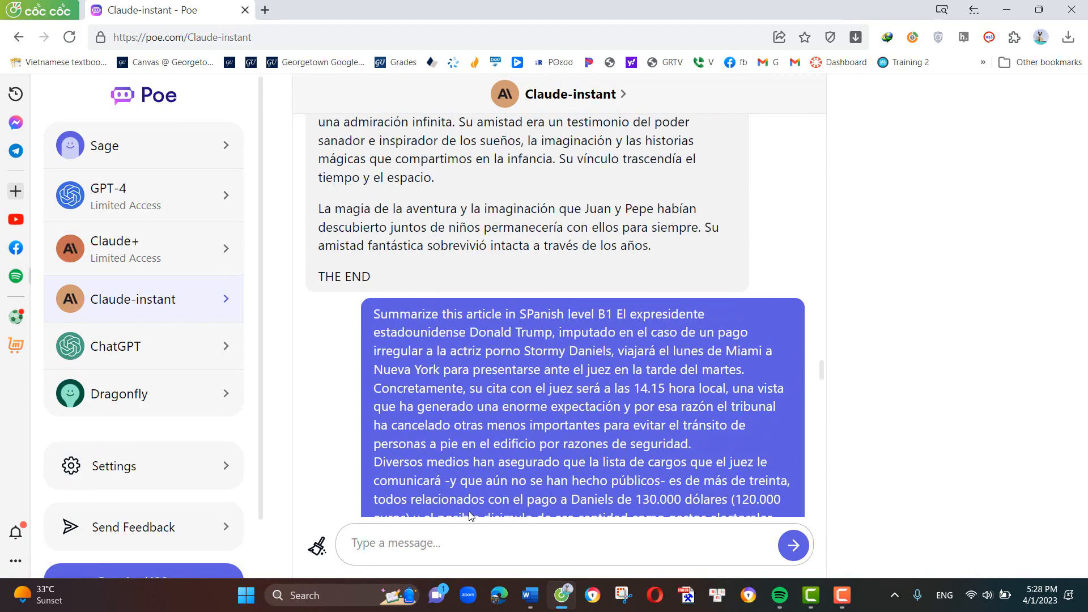
{"action": "scroll", "coordinate": [470, 516], "scroll_direction": "up", "scroll_amount": 3}
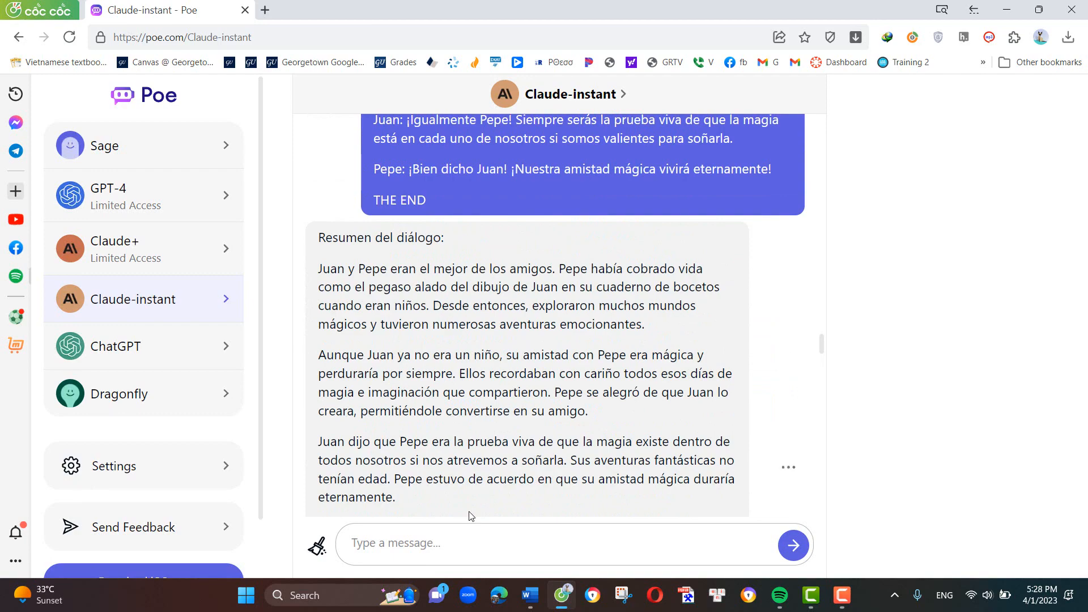
{"action": "scroll", "coordinate": [470, 516], "scroll_direction": "up", "scroll_amount": 2}
{"action": "scroll", "coordinate": [464, 515], "scroll_direction": "down", "scroll_amount": 16}
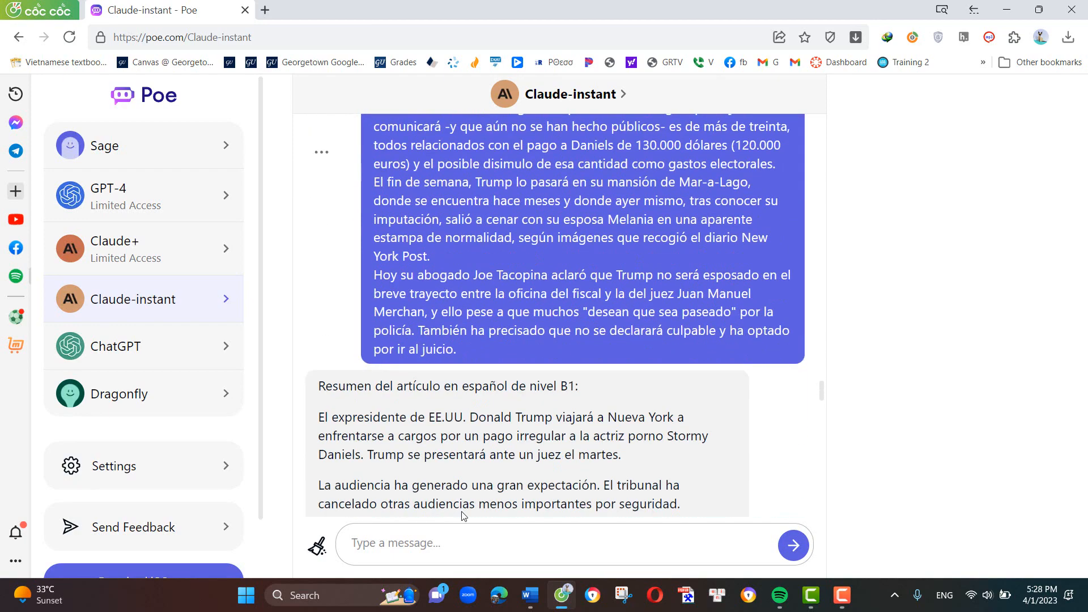
{"action": "scroll", "coordinate": [461, 516], "scroll_direction": "up", "scroll_amount": 5}
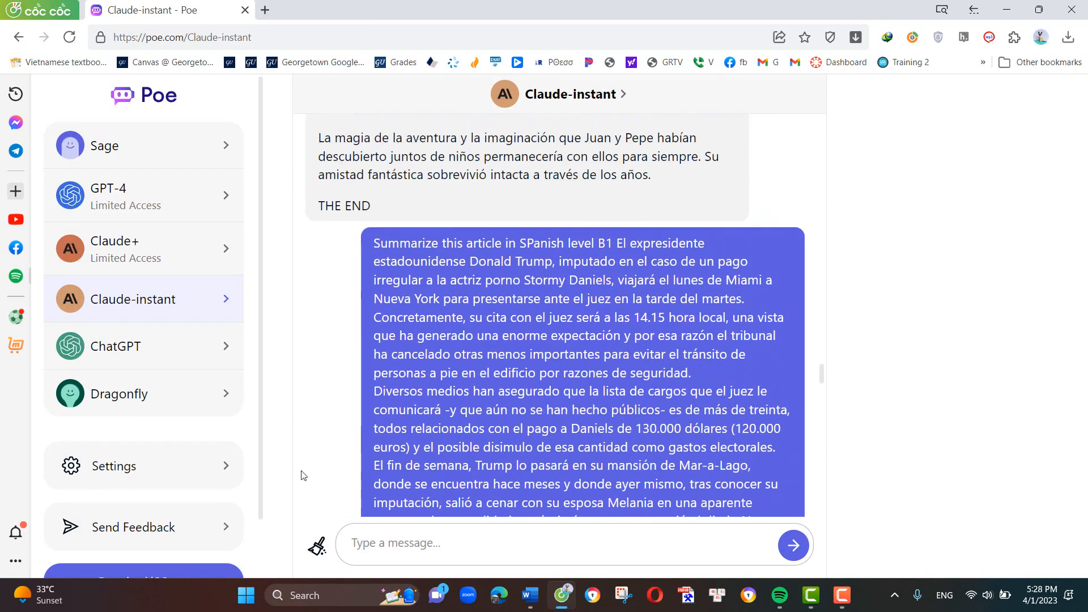
{"action": "left_click", "coordinate": [320, 437]}
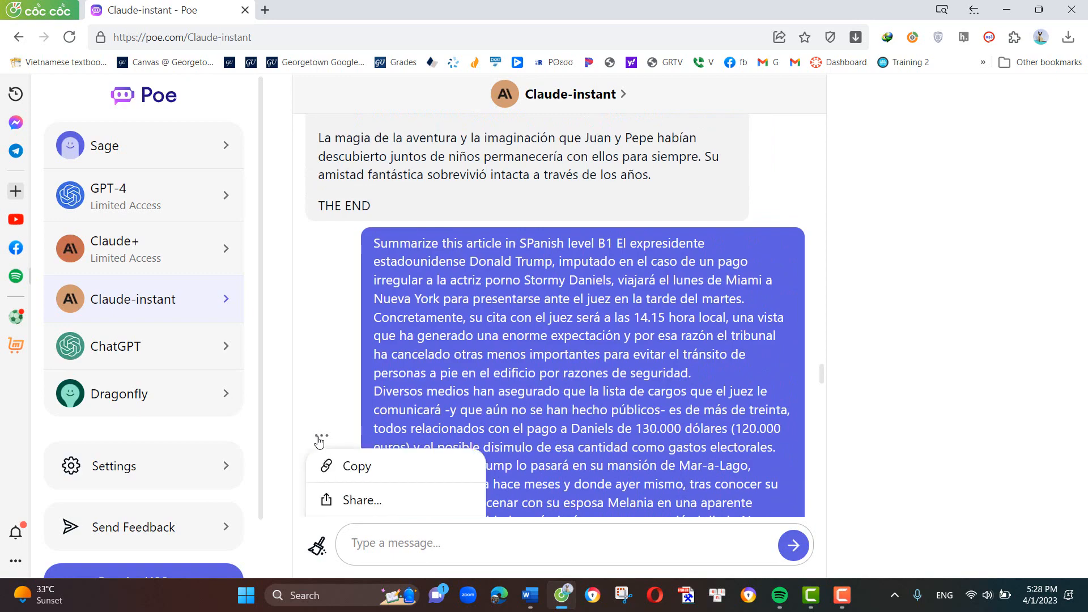
{"action": "left_click", "coordinate": [355, 466]}
- Send Claude-instant a request to make a vocabulary list for this text, followed by the copied article message
{"action": "scroll", "coordinate": [566, 510], "scroll_direction": "down", "scroll_amount": 3}
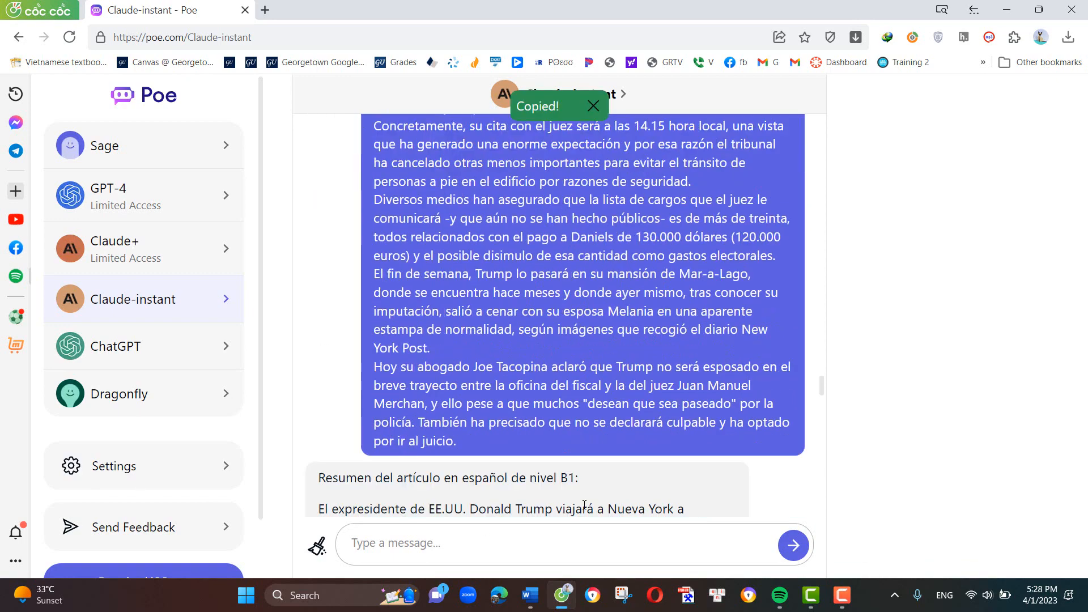
{"action": "scroll", "coordinate": [584, 504], "scroll_direction": "down", "scroll_amount": 20}
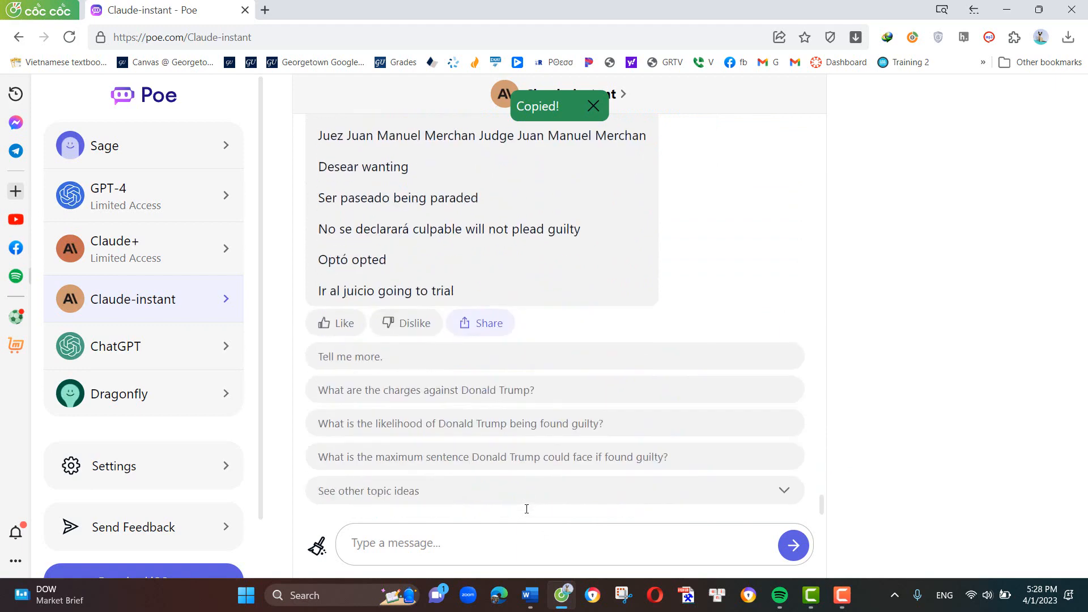
{"action": "left_click", "coordinate": [503, 539]}
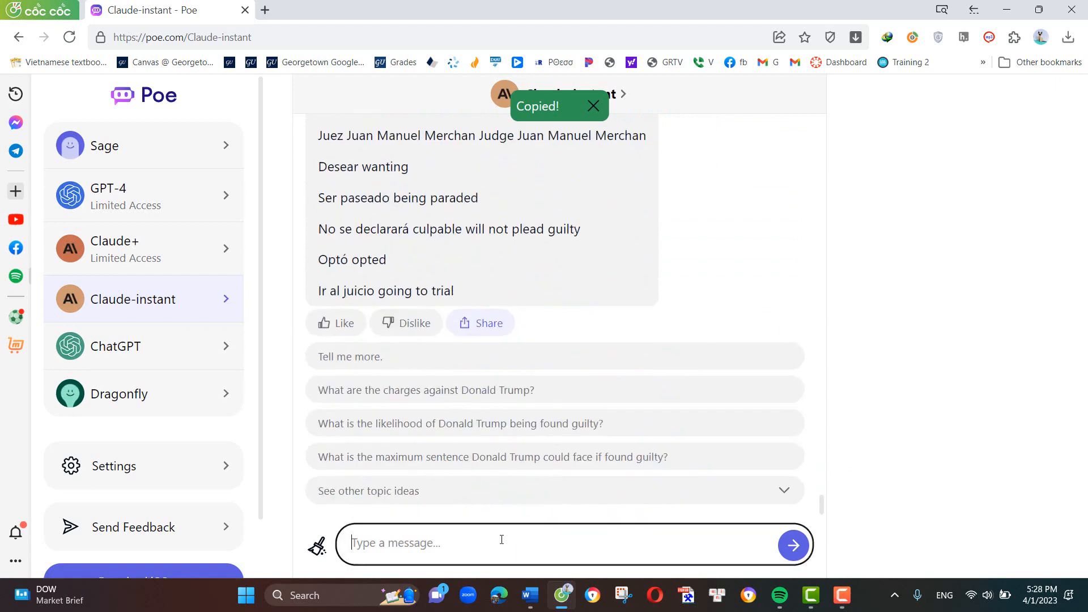
{"action": "type", "text": "Make a vocabu"}
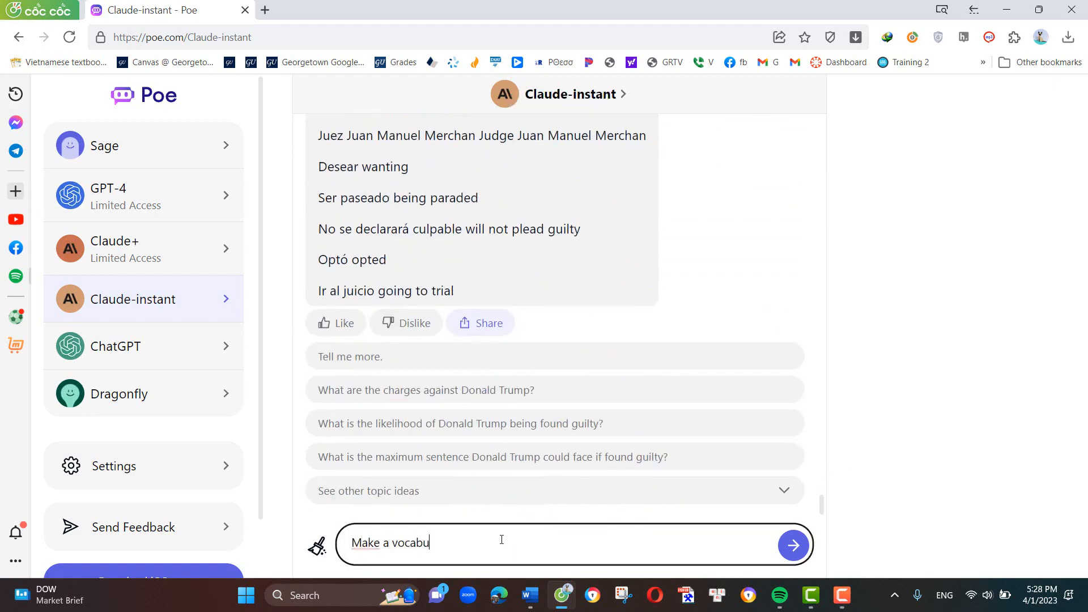
{"action": "type", "text": "lary ist f"}
{"action": "type", "text": "list for this t"}
{"action": "key", "text": "ctrl+v"}
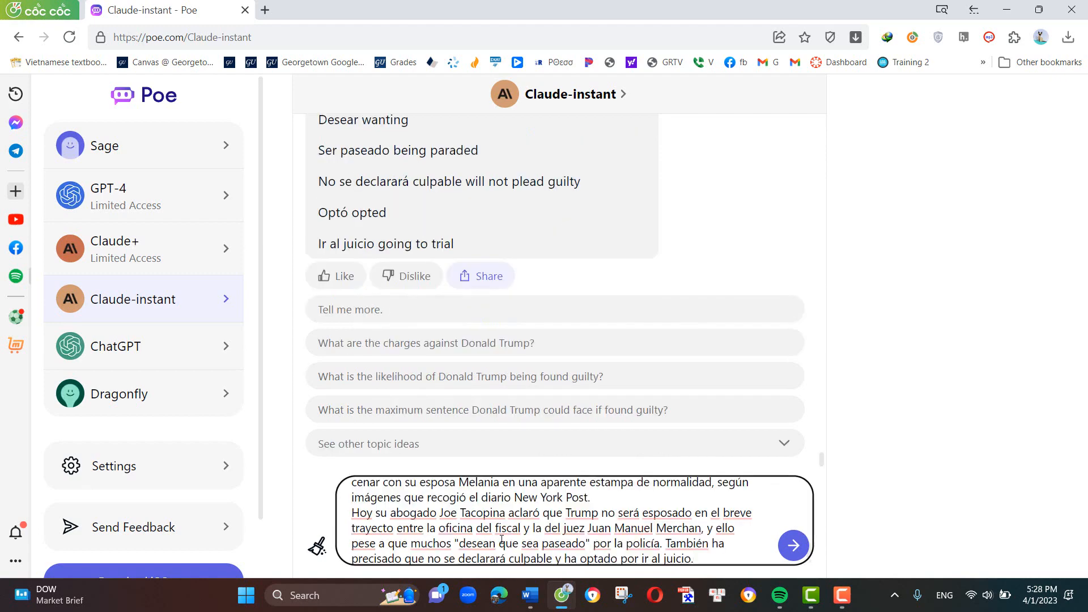
{"action": "left_click", "coordinate": [793, 545]}
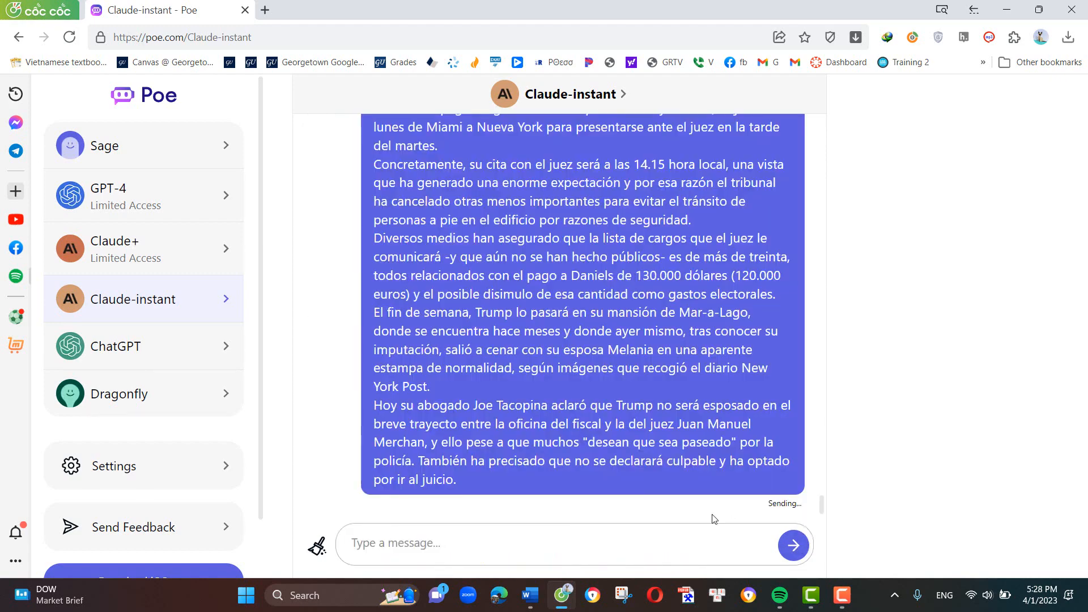
- Review the new vocabulary list and draft the request "Write 10 questions for this text", followed by the copied article message
{"action": "scroll", "coordinate": [533, 440], "scroll_direction": "down", "scroll_amount": 1}
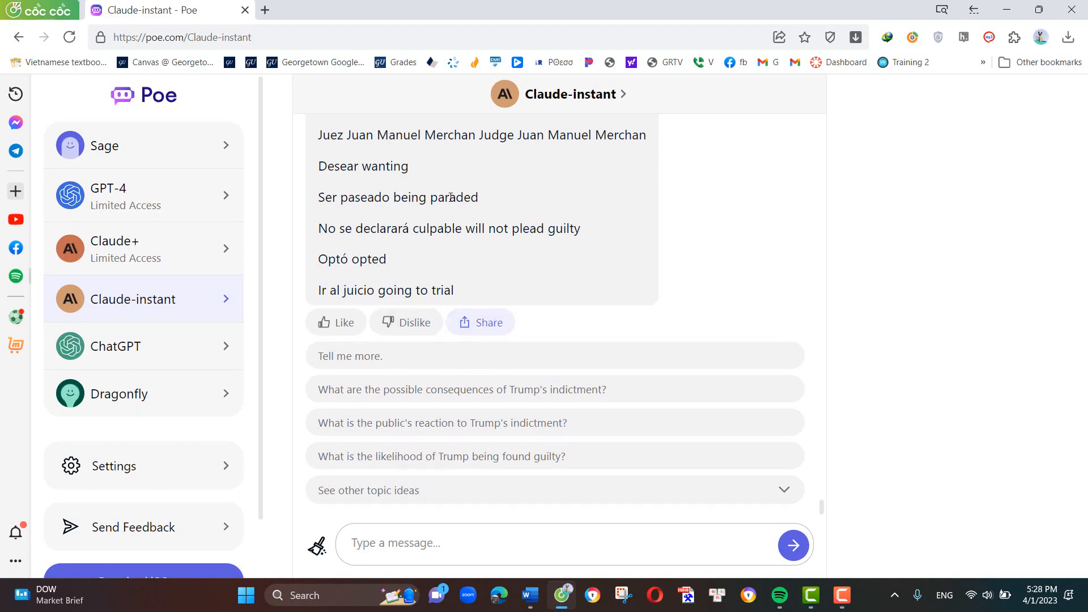
{"action": "scroll", "coordinate": [464, 260], "scroll_direction": "up", "scroll_amount": 3}
{"action": "scroll", "coordinate": [465, 260], "scroll_direction": "up", "scroll_amount": 2}
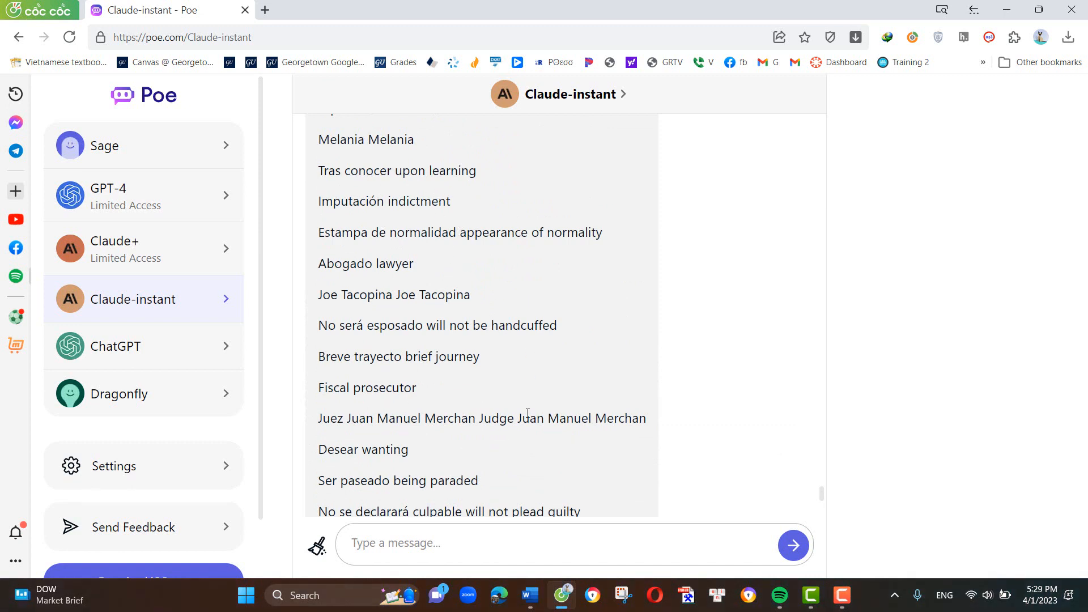
{"action": "scroll", "coordinate": [510, 403], "scroll_direction": "down", "scroll_amount": 5}
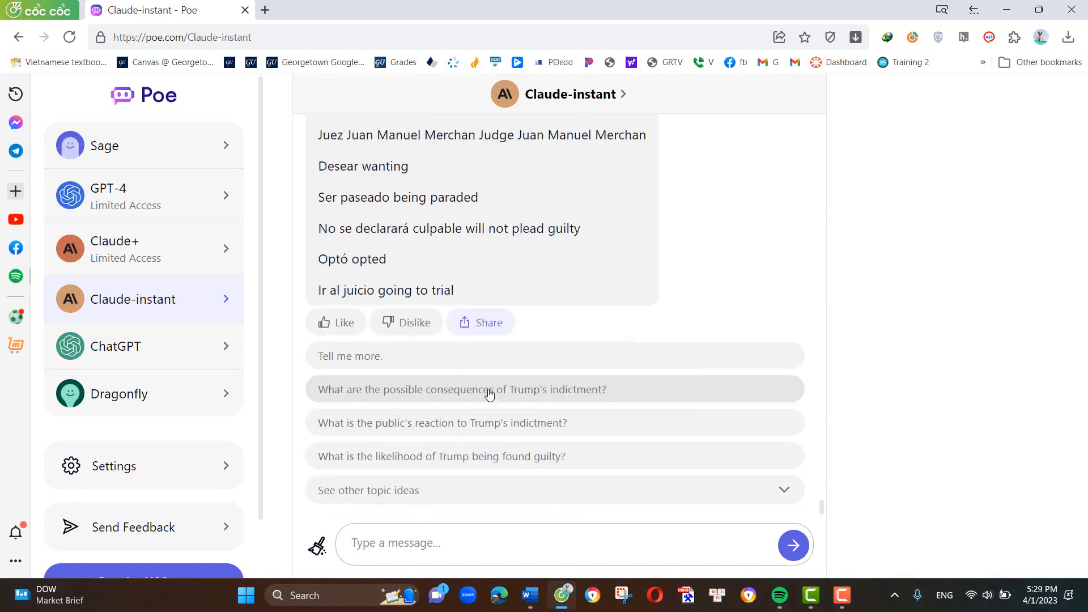
{"action": "left_click", "coordinate": [508, 544]}
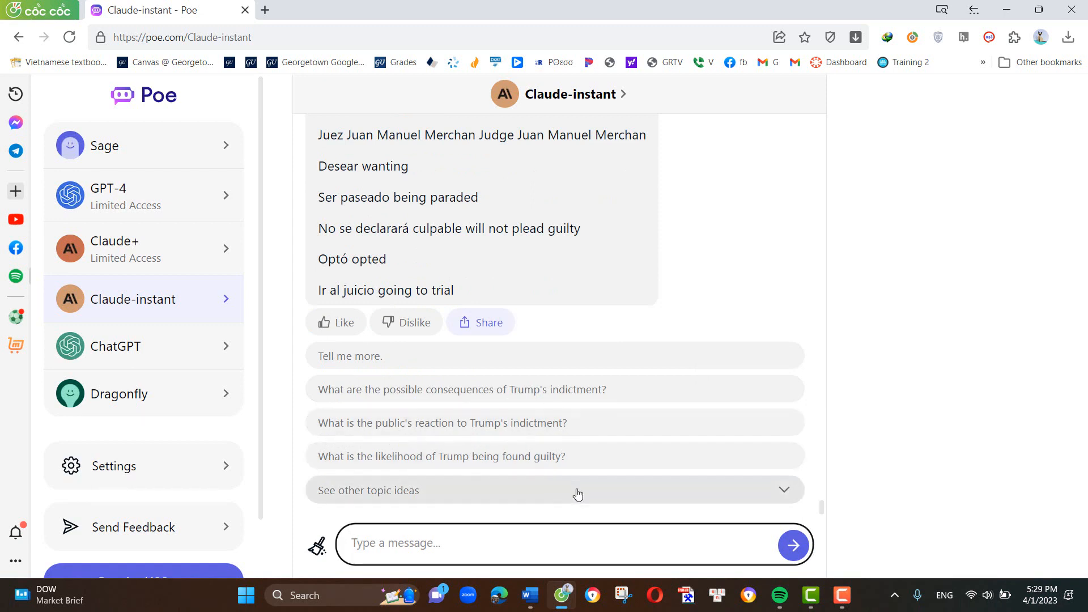
{"action": "type", "text": "Wri"}
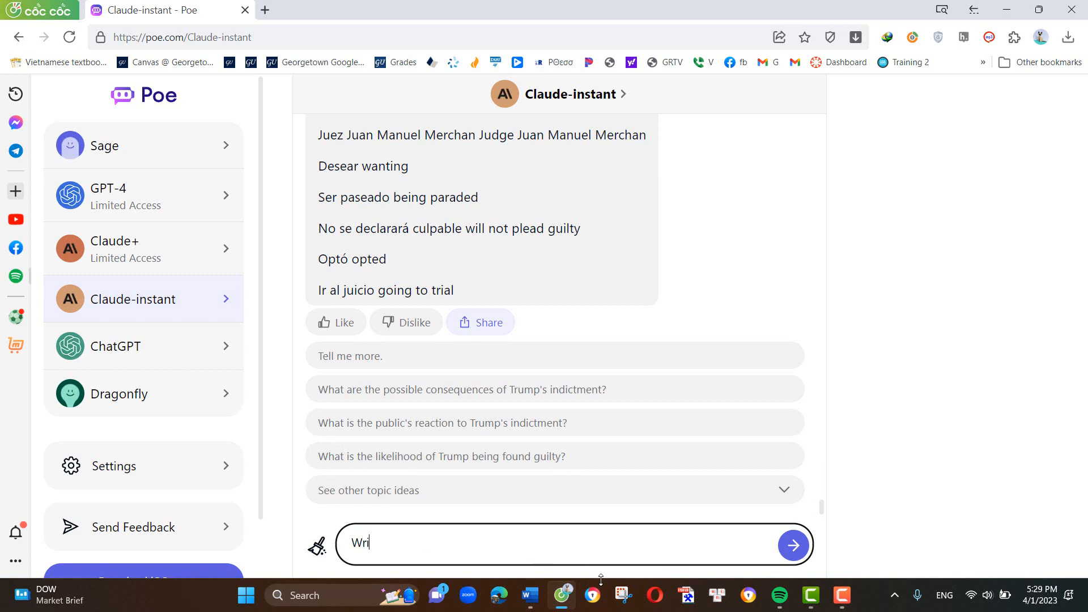
{"action": "type", "text": "te 10 questions for the text"}
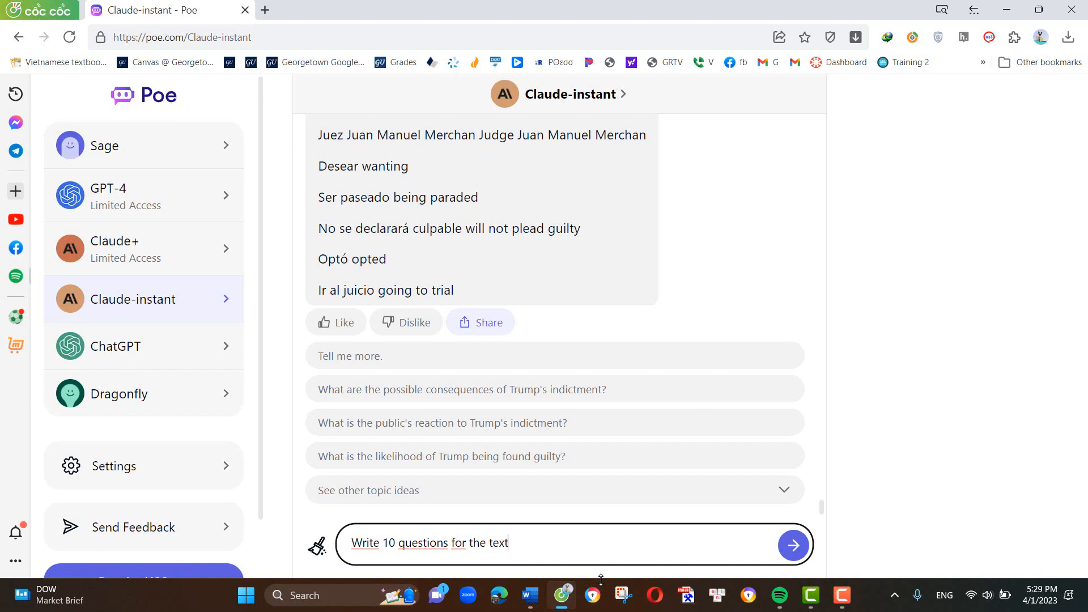
{"action": "key", "text": "BackSpace"}
{"action": "key", "text": "BackSpace"}
{"action": "key", "text": "BackSpace"}
{"action": "key", "text": "ctrl+v"}
- Specify Spanish as the language of the 10 questions and add a colon after "this text" in the draft
{"action": "scroll", "coordinate": [575, 558], "scroll_direction": "up", "scroll_amount": 5}
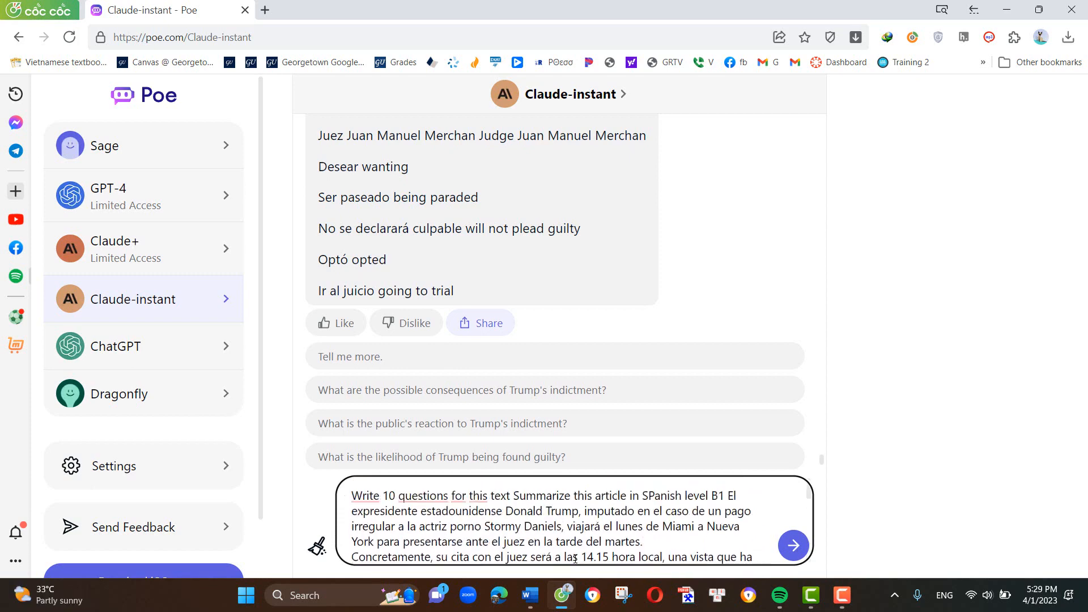
{"action": "left_click", "coordinate": [453, 497]}
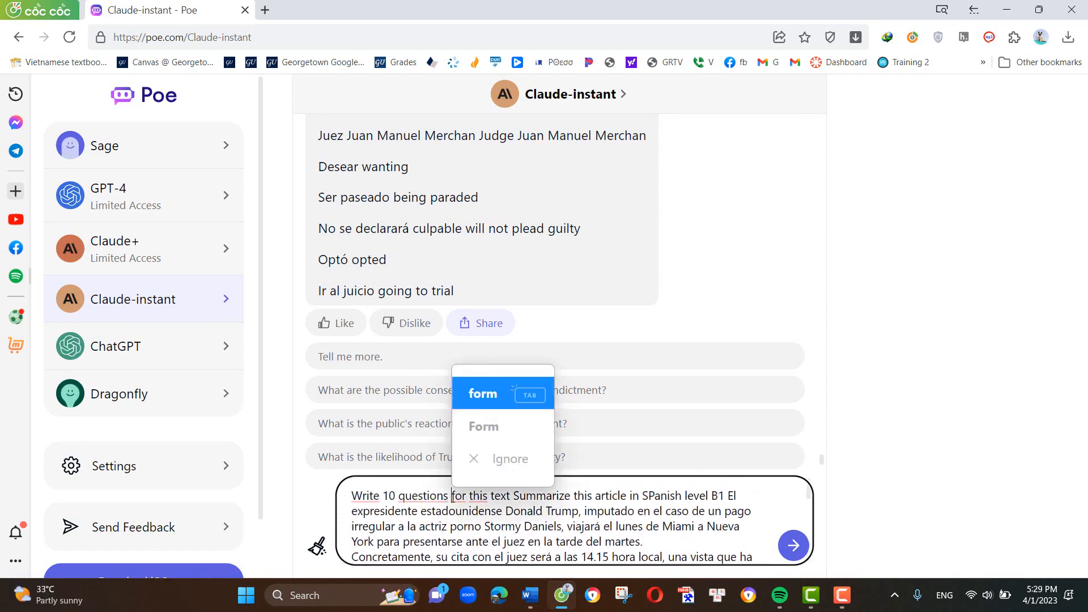
{"action": "type", "text": "n Spa"}
{"action": "type", "text": "nish "}
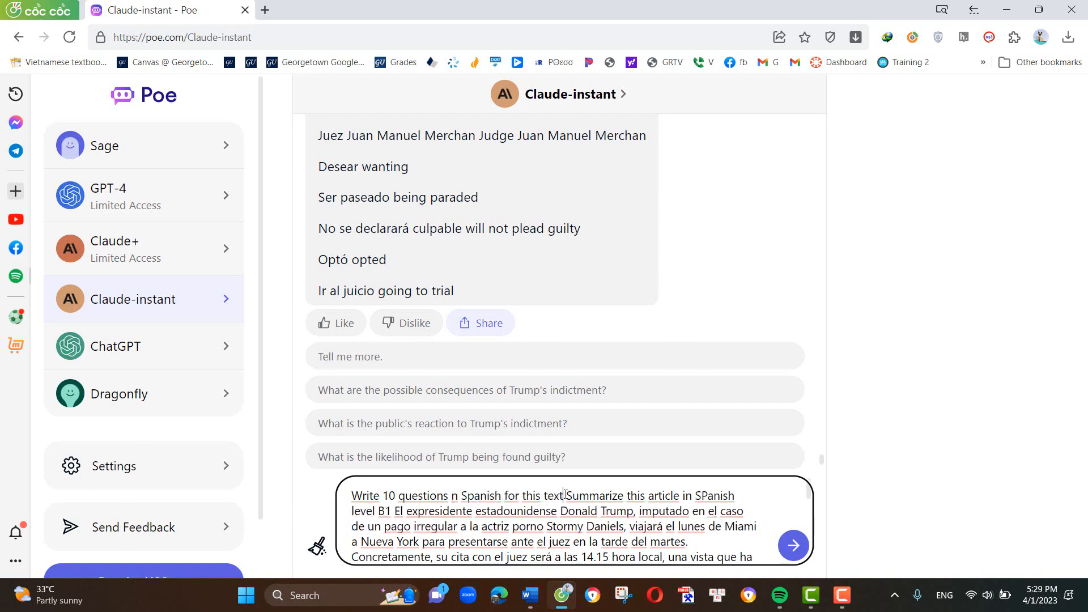
{"action": "type", "text": ":"}
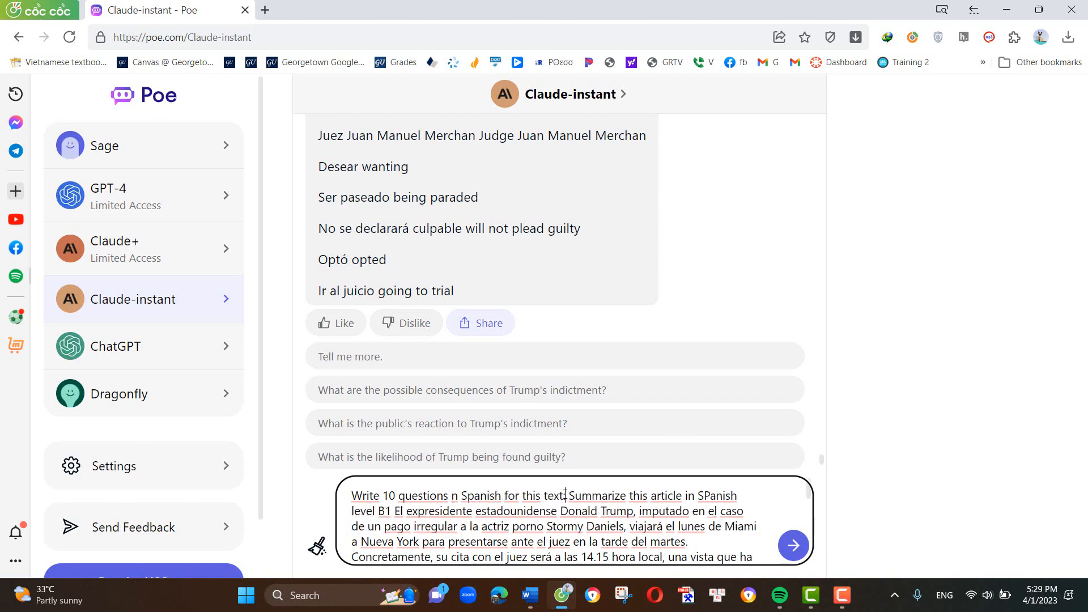
- Delete the pasted "Summarize this article in SPanish level B1" instruction before the article text in the draft
{"action": "left_click", "coordinate": [569, 497]}
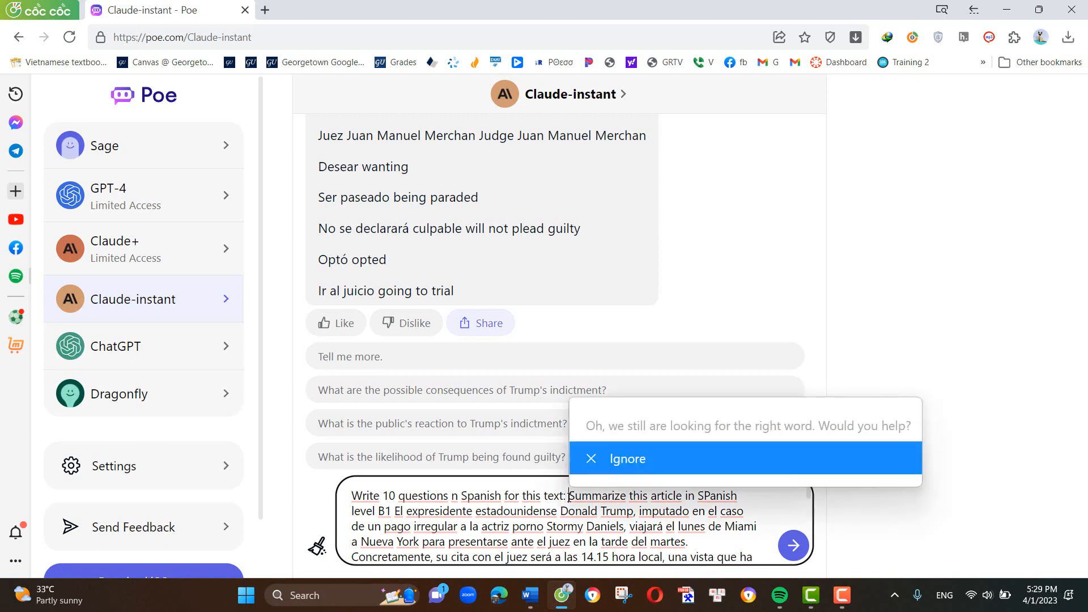
{"action": "left_click_drag", "start_coordinate": [569, 496], "coordinate": [390, 513]}
{"action": "key", "text": "BackSpace"}
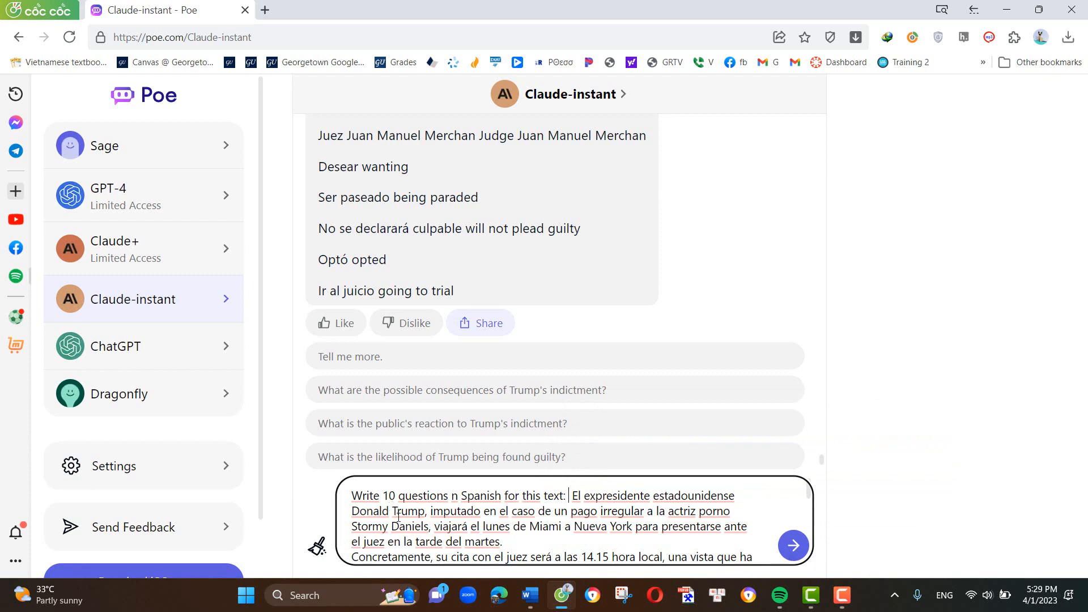
- Correct "n Spanish" to "in Spanish" in the draft and send the question request to Claude-instant
{"action": "left_click", "coordinate": [453, 496]}
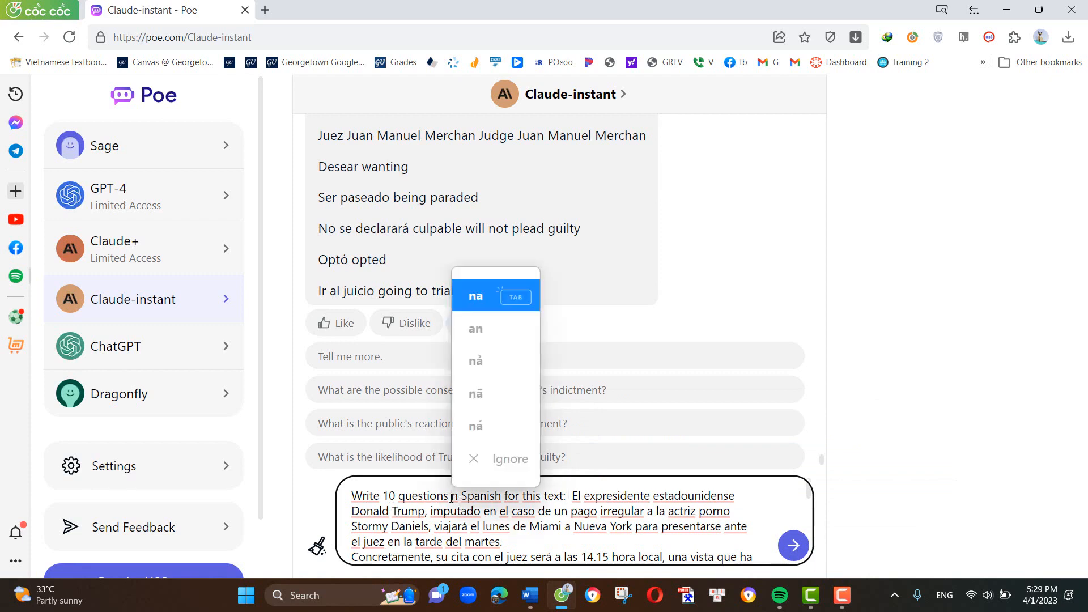
{"action": "left_click", "coordinate": [451, 496]}
{"action": "type", "text": "i"}
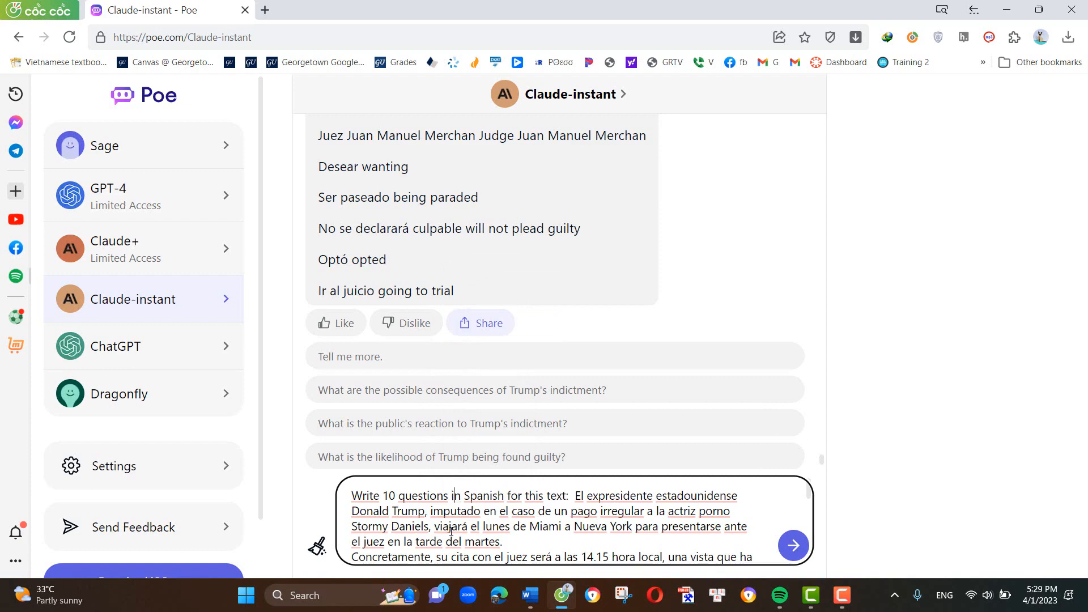
{"action": "left_click", "coordinate": [793, 545]}
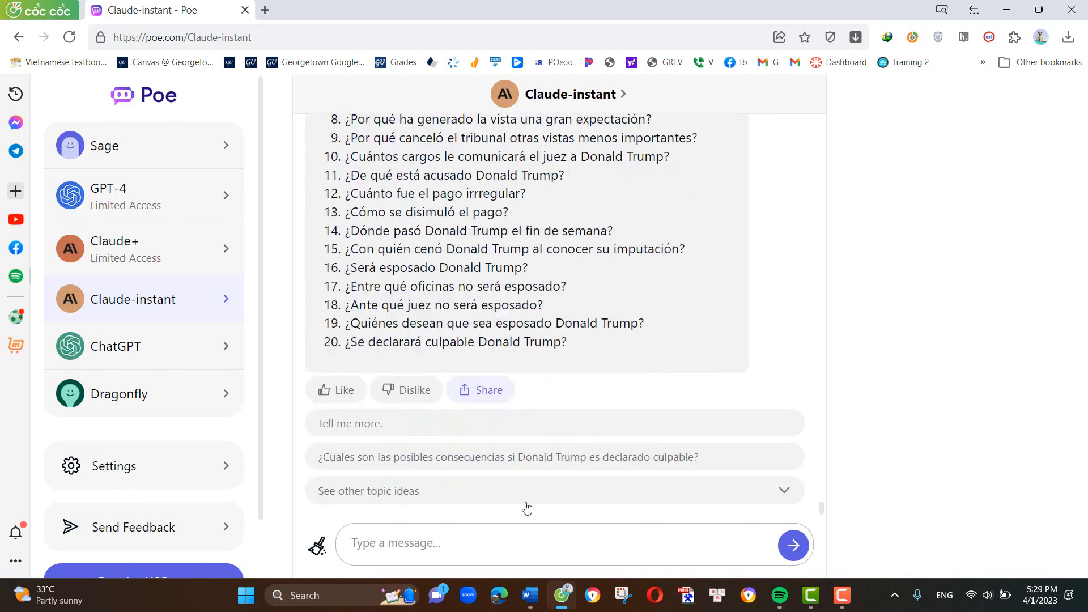
- Send Claude-instant the request "Answer the previous questions"
{"action": "left_click", "coordinate": [488, 553]}
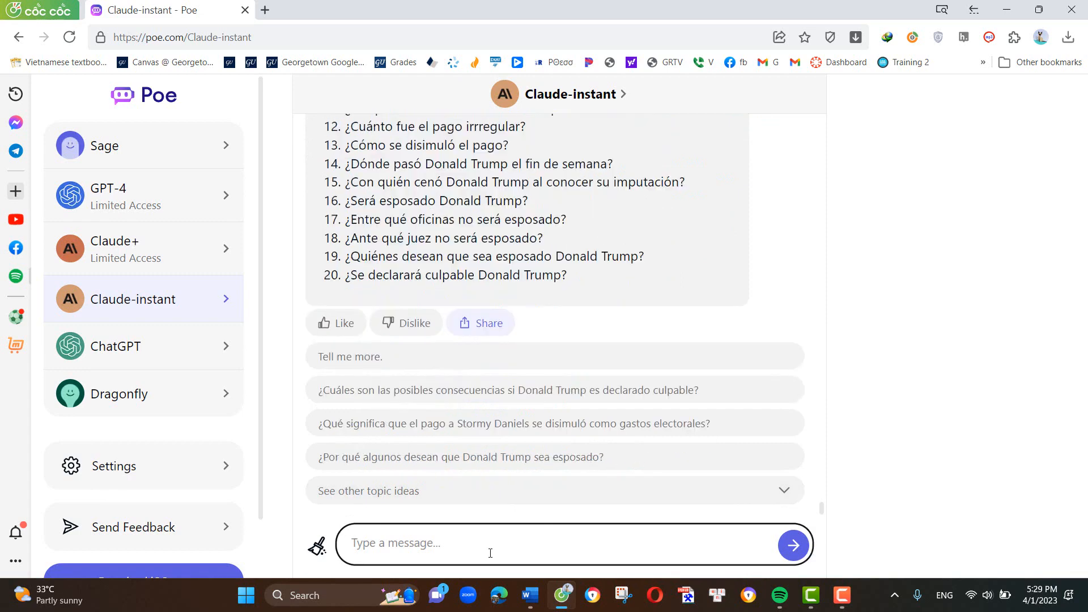
{"action": "type", "text": "Asnwer"}
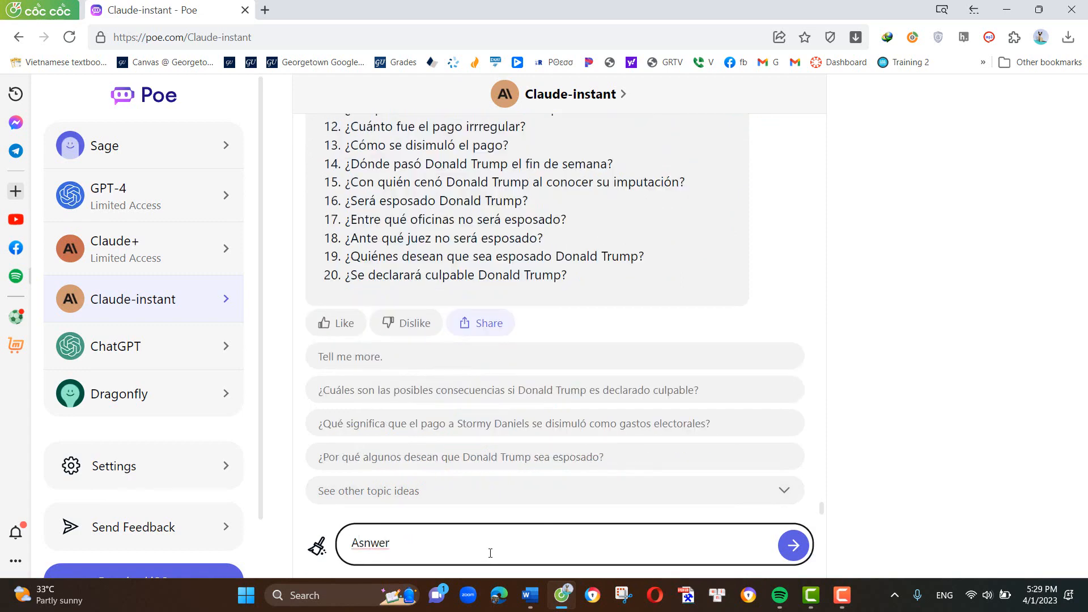
{"action": "key", "text": "BackSpace"}
{"action": "key", "text": "BackSpace"}
{"action": "key", "text": "BackSpace"}
{"action": "key", "text": "BackSpace"}
{"action": "key", "text": "BackSpace"}
{"action": "key", "text": "BackSpace"}
{"action": "type", "text": "nswer the previous questions"}
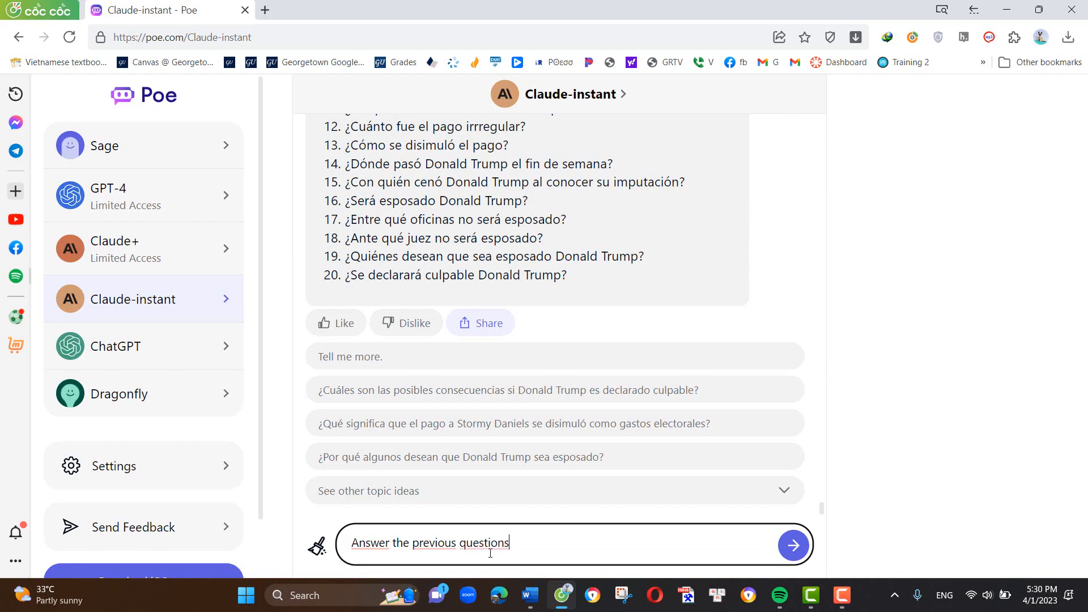
{"action": "left_click", "coordinate": [791, 555]}
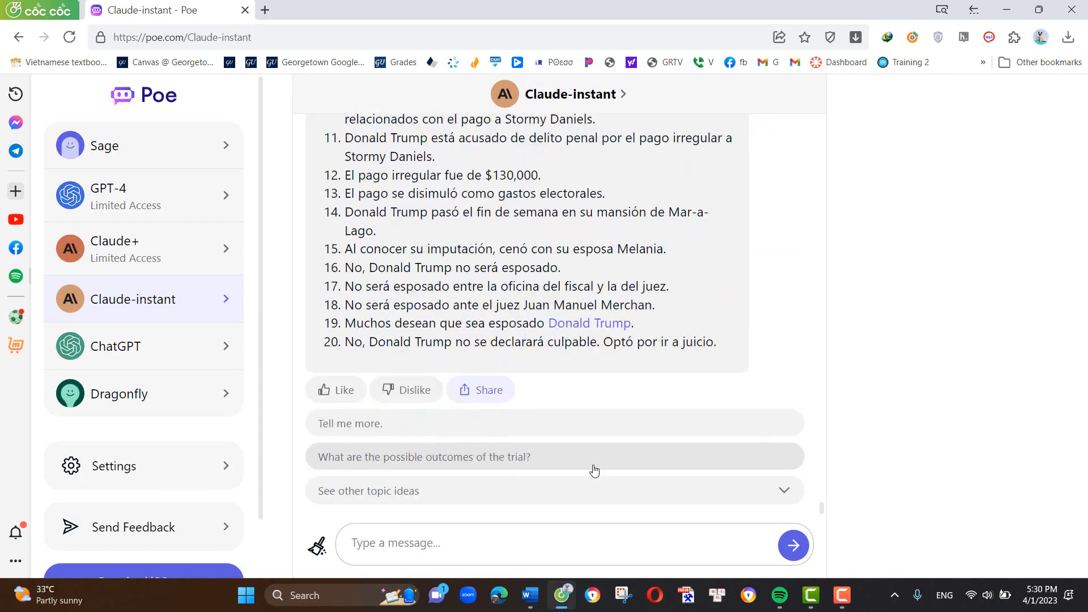
- Review the generated answers and compare them with the Spanish questions written for the article
{"action": "scroll", "coordinate": [594, 470], "scroll_direction": "up", "scroll_amount": 8}
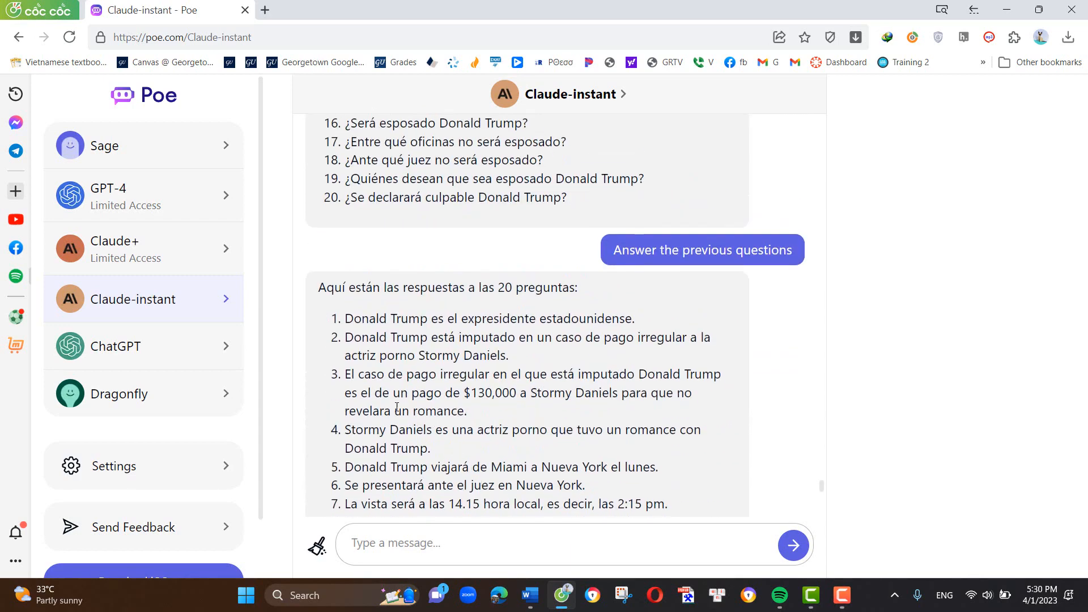
{"action": "scroll", "coordinate": [397, 407], "scroll_direction": "up", "scroll_amount": 12}
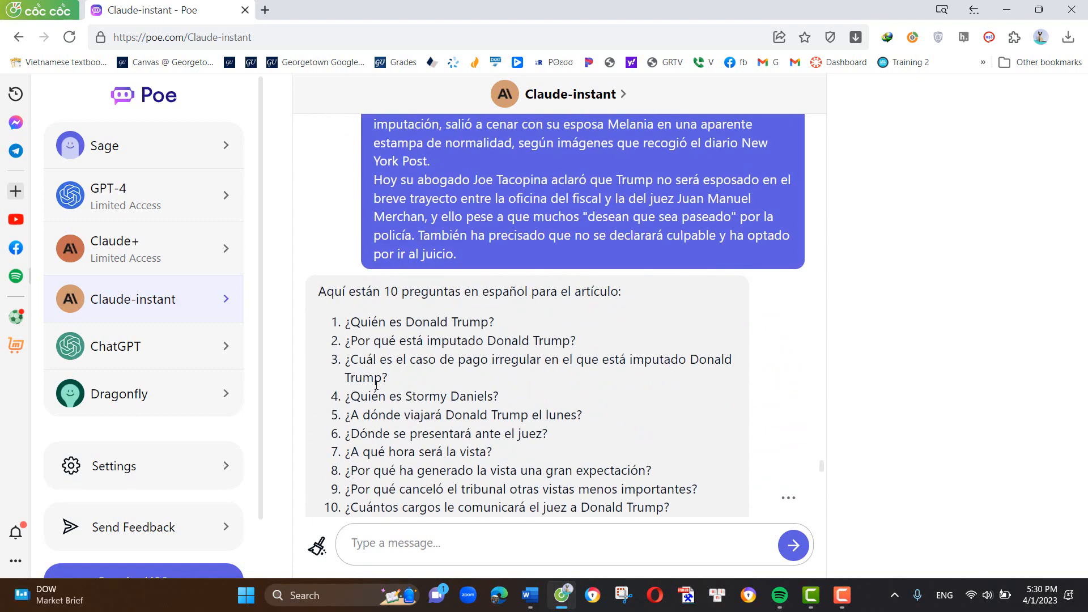
{"action": "scroll", "coordinate": [376, 385], "scroll_direction": "down", "scroll_amount": 10}
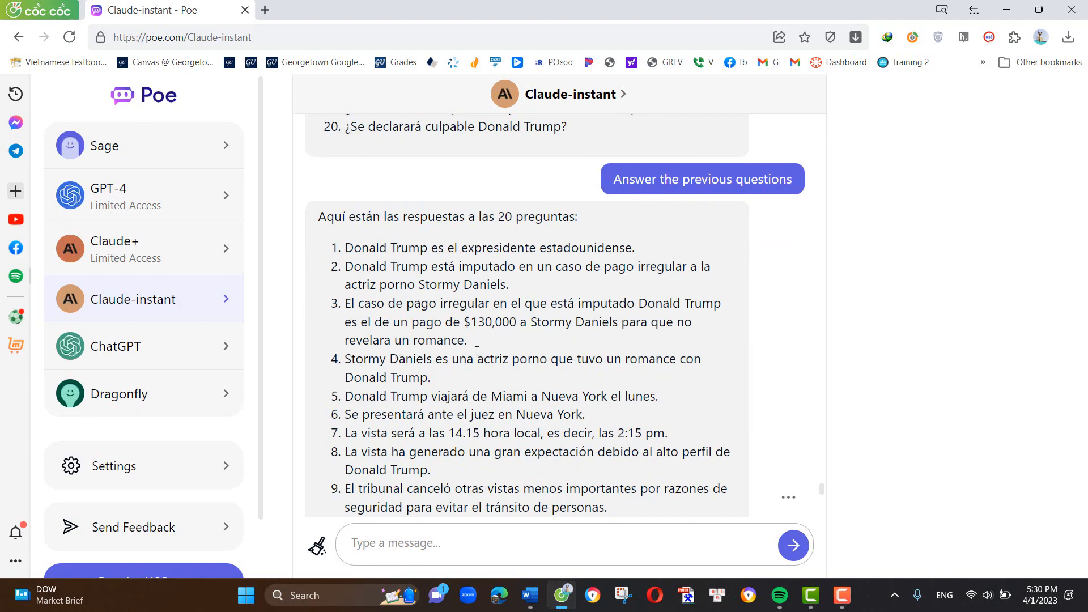
{"action": "scroll", "coordinate": [477, 351], "scroll_direction": "down", "scroll_amount": 10}
{"action": "scroll", "coordinate": [477, 373], "scroll_direction": "up", "scroll_amount": 5}
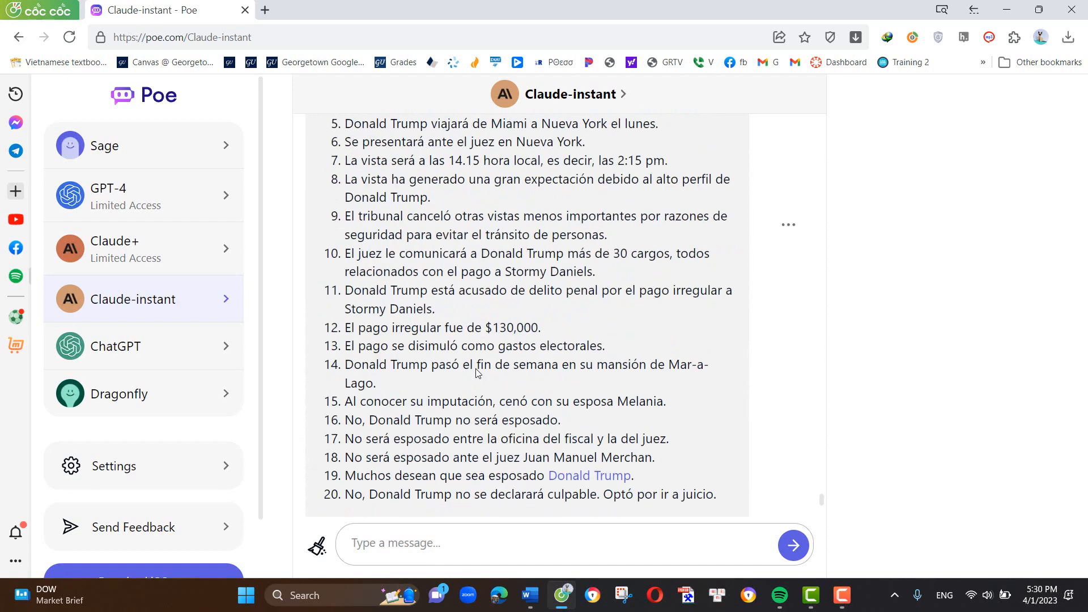
{"action": "scroll", "coordinate": [521, 277], "scroll_direction": "up", "scroll_amount": 1}
{"action": "scroll", "coordinate": [418, 433], "scroll_direction": "down", "scroll_amount": 5}
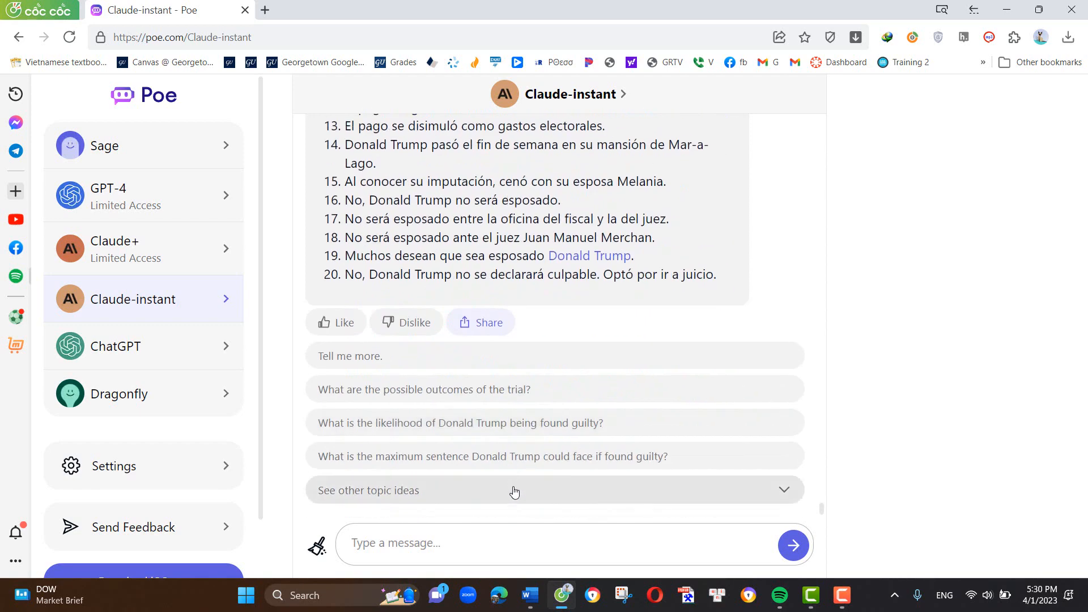
- Send the request "Write a dialogue based on this text" followed by the copied article text
{"action": "left_click", "coordinate": [463, 553]}
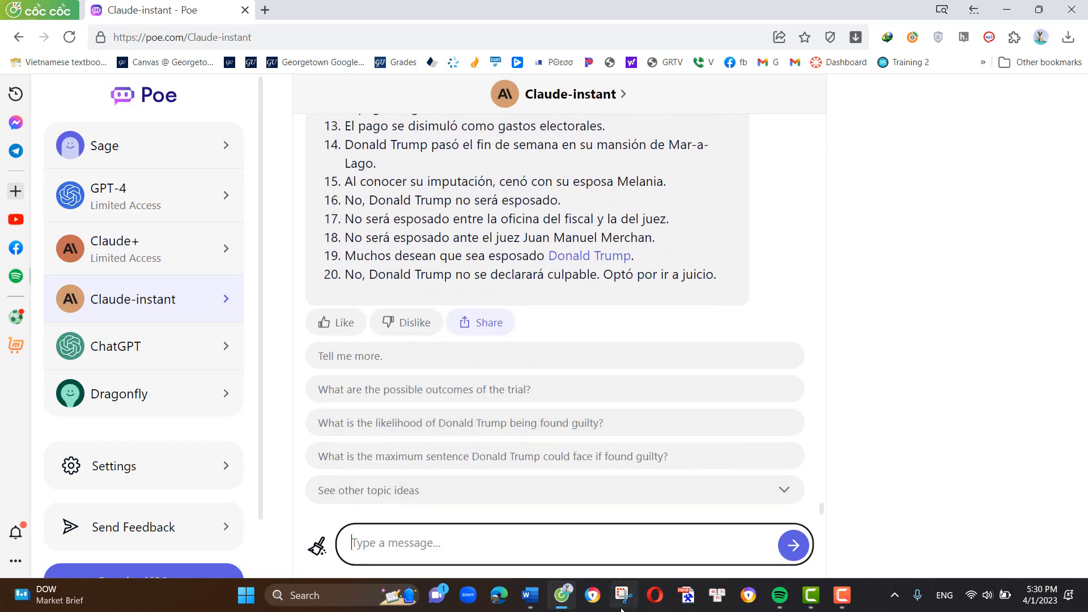
{"action": "type", "text": "Write a dialo"}
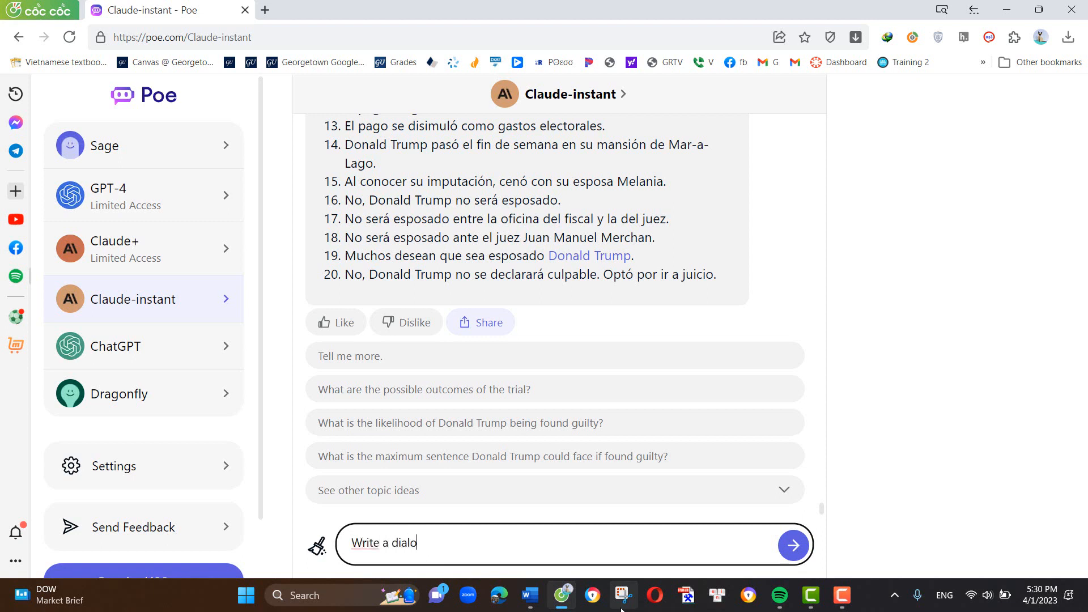
{"action": "type", "text": "gue based on this tex"}
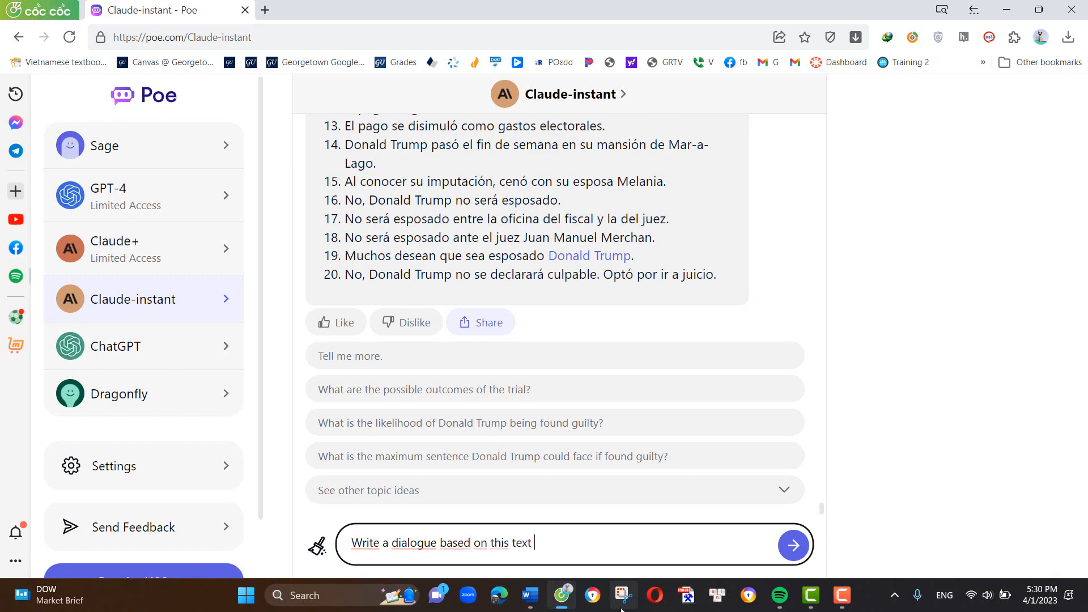
{"action": "type", "text": "t"}
{"action": "key", "text": "ctrl+v"}
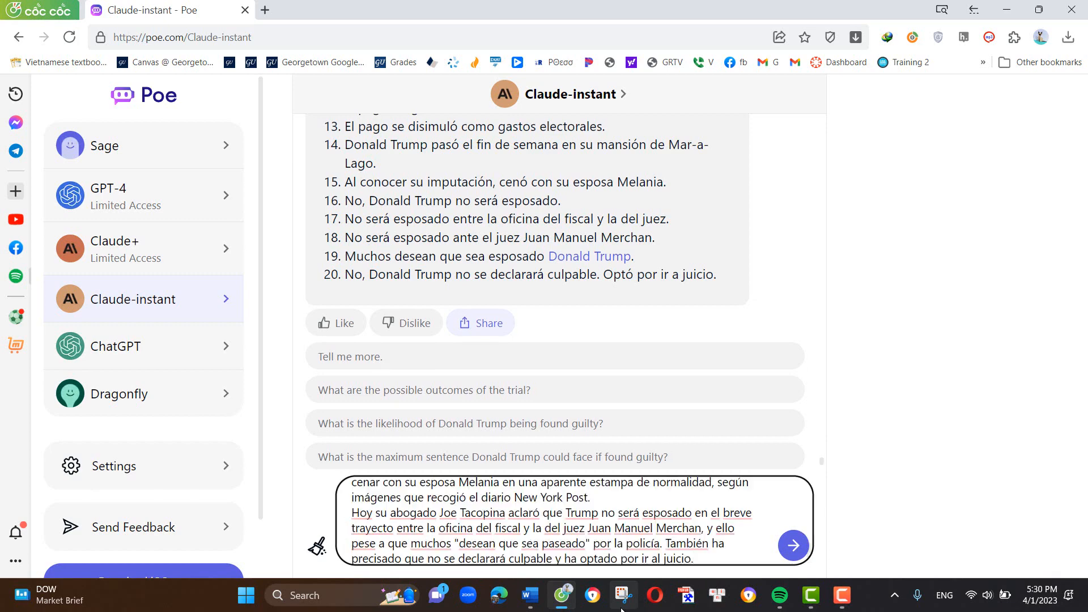
{"action": "left_click", "coordinate": [792, 547]}
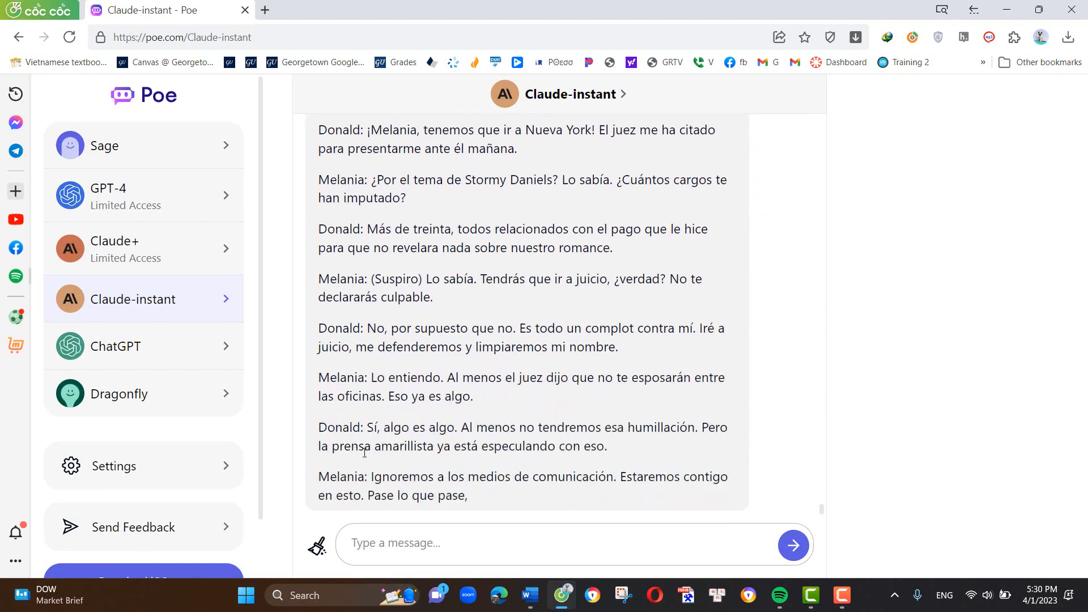
- Review the generated dialogue and send the request "write the vocabulary in spanish for the above dialogue"
{"action": "scroll", "coordinate": [451, 384], "scroll_direction": "up", "scroll_amount": 9}
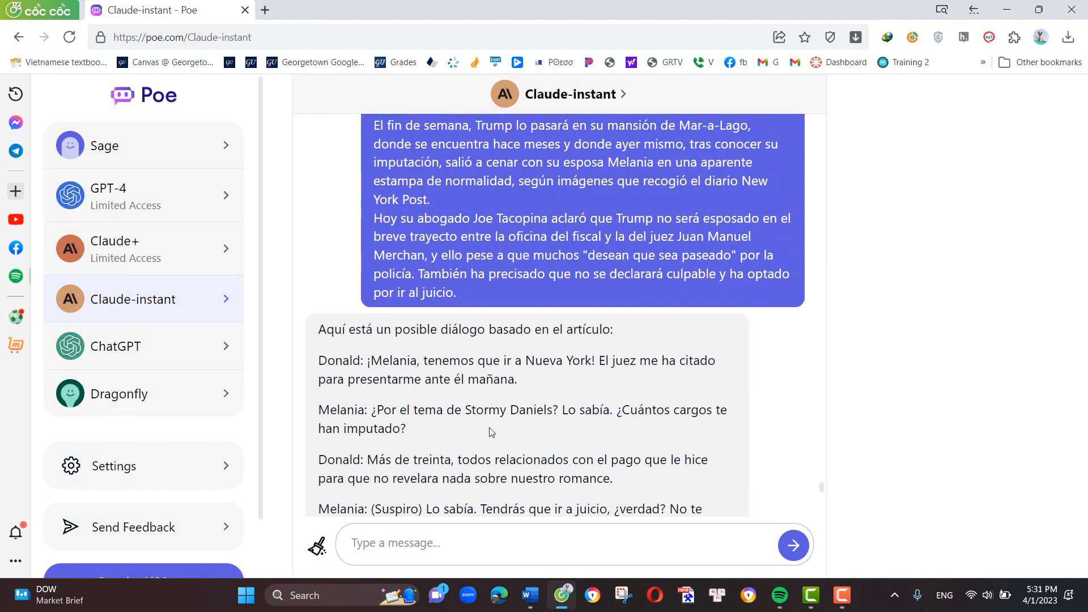
{"action": "scroll", "coordinate": [492, 432], "scroll_direction": "down", "scroll_amount": 5}
{"action": "scroll", "coordinate": [538, 425], "scroll_direction": "down", "scroll_amount": 5}
{"action": "scroll", "coordinate": [539, 424], "scroll_direction": "up", "scroll_amount": 7}
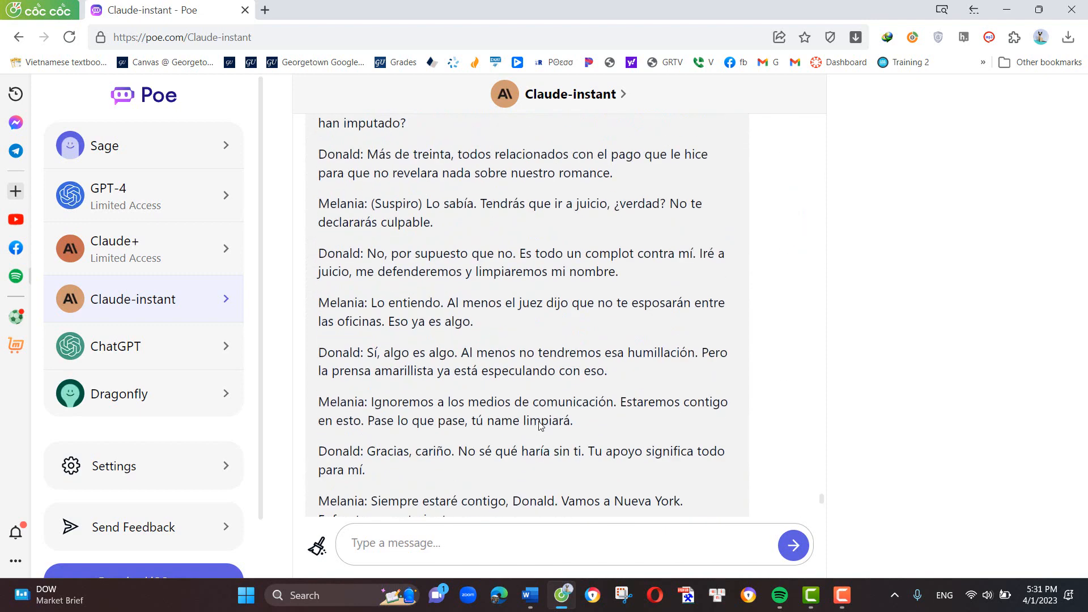
{"action": "scroll", "coordinate": [539, 426], "scroll_direction": "up", "scroll_amount": 1}
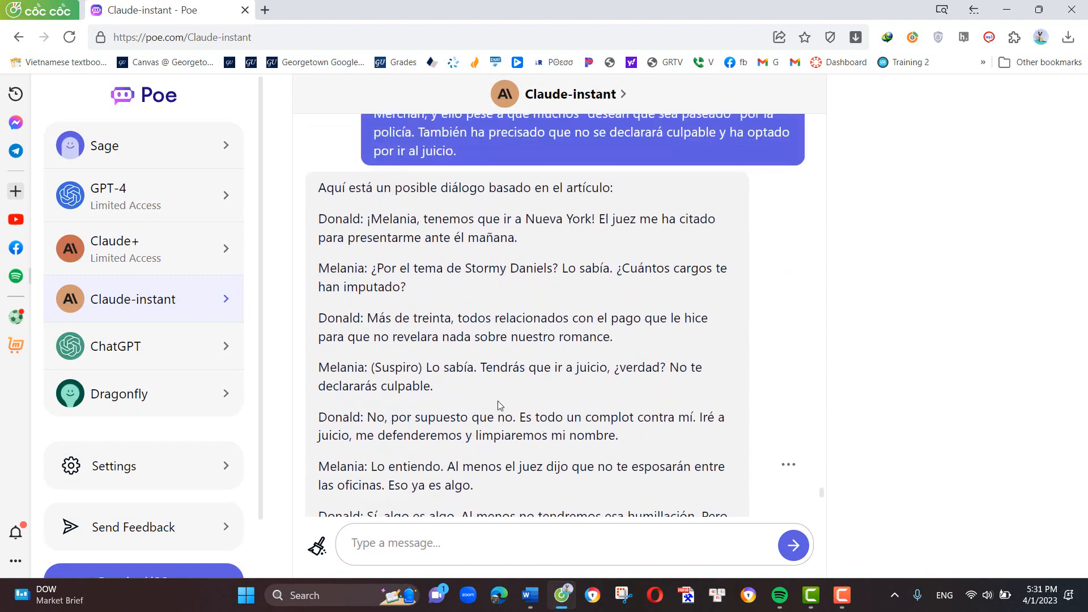
{"action": "scroll", "coordinate": [498, 400], "scroll_direction": "down", "scroll_amount": 8}
{"action": "left_click", "coordinate": [570, 545]}
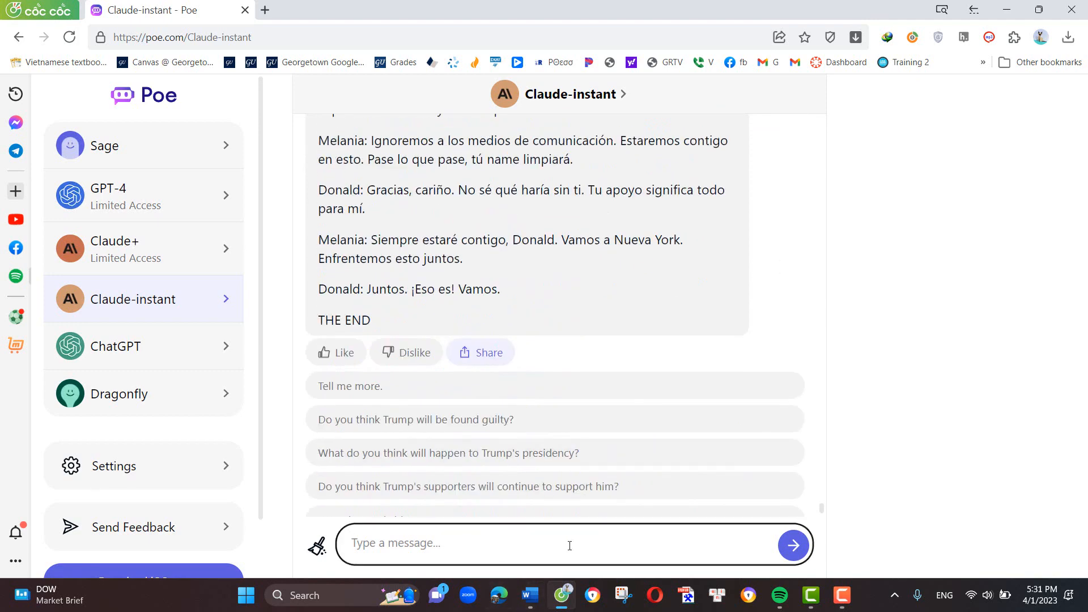
{"action": "type", "text": "write the vocabu"}
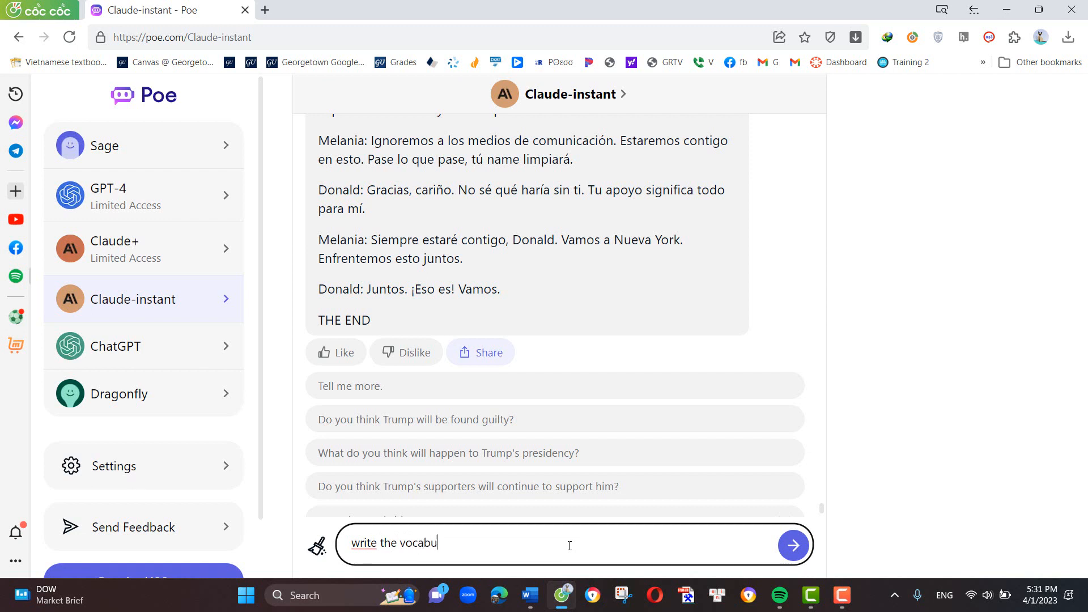
{"action": "type", "text": "lary in spanish "}
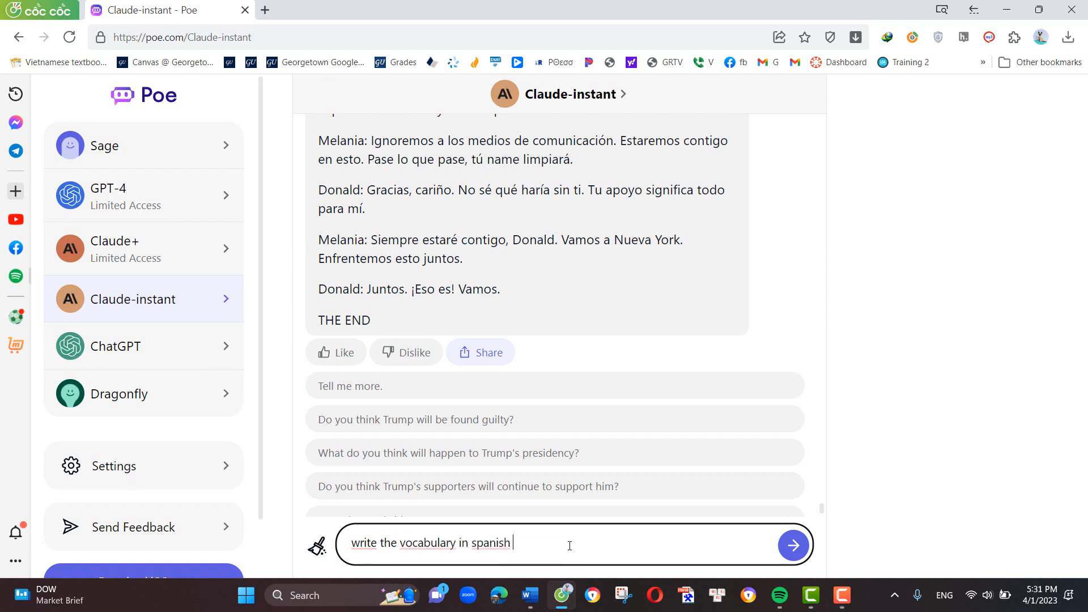
{"action": "type", "text": "for the above "}
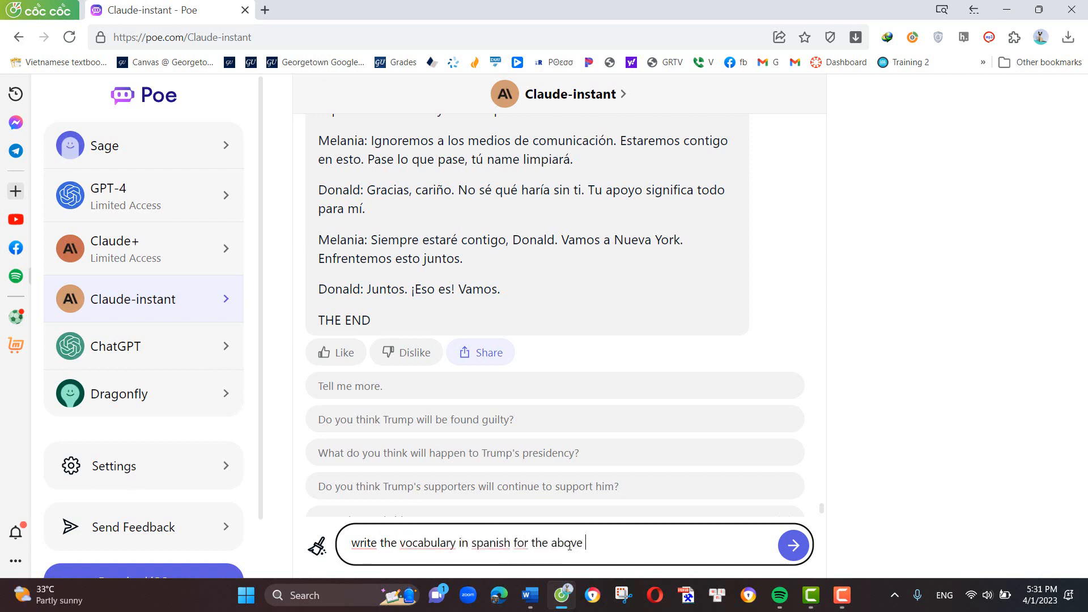
{"action": "type", "text": "dialogue"}
{"action": "key", "text": "Return"}
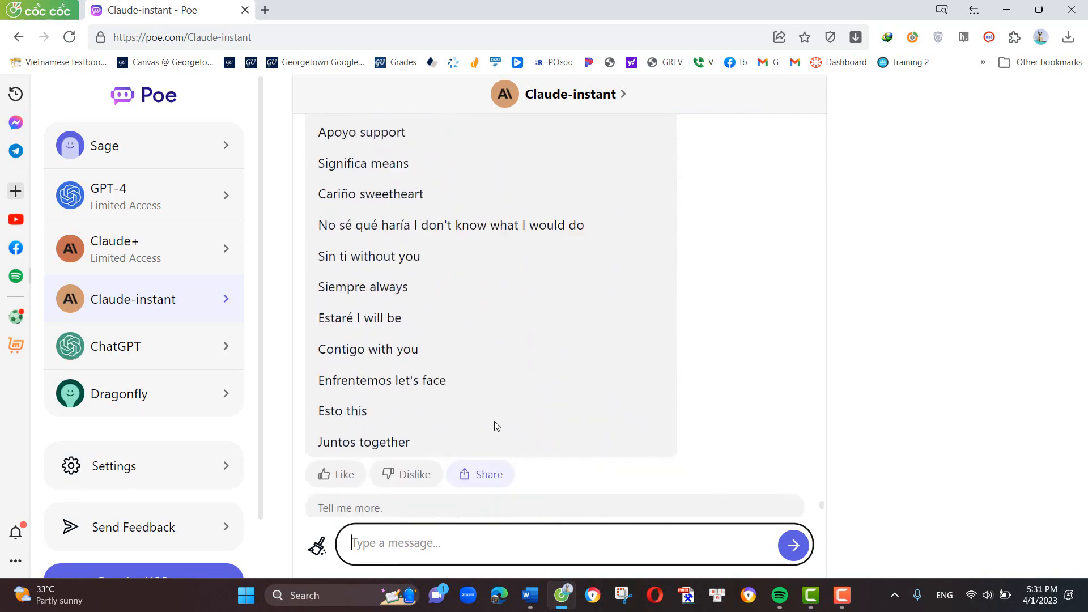
{"action": "scroll", "coordinate": [494, 425], "scroll_direction": "up", "scroll_amount": 8}
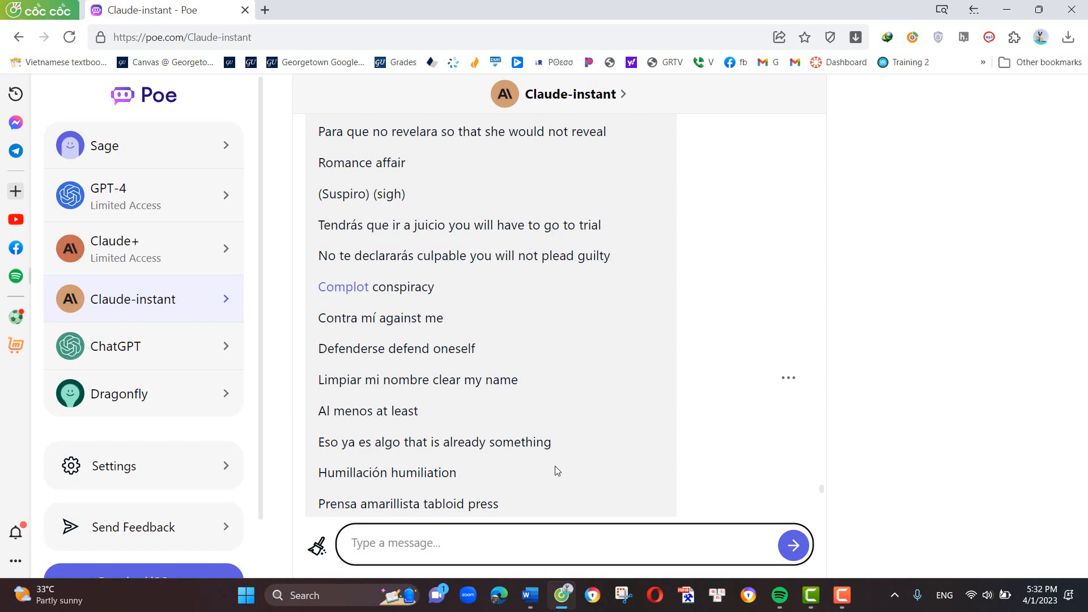
- Switch to the GPT-4 bot, send "Write a 200-word article about Donald Trump" and read through the reply
{"action": "left_click", "coordinate": [130, 205]}
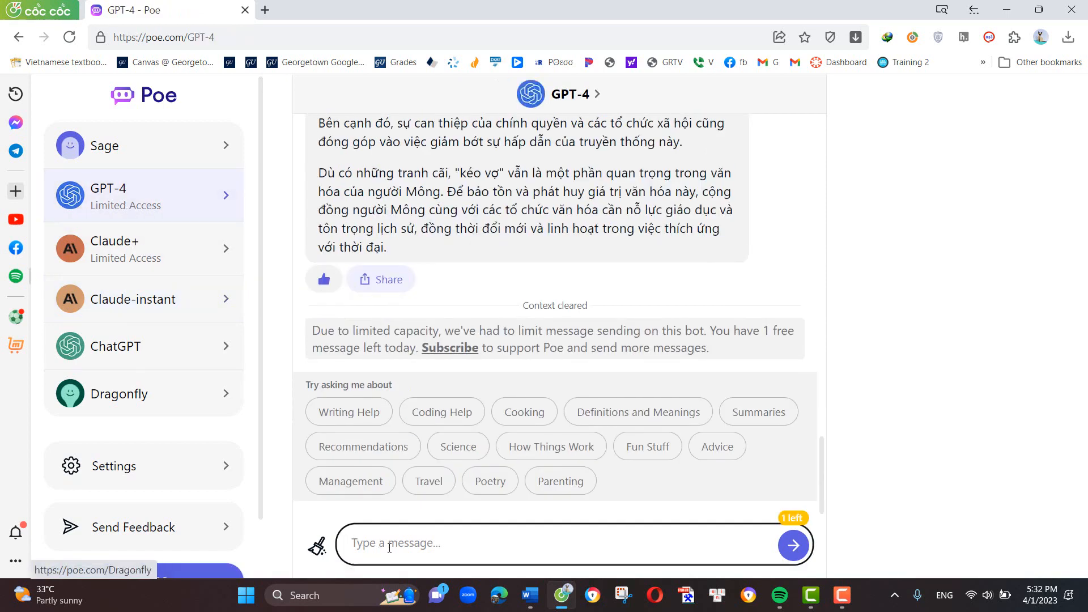
{"action": "mouse_move", "coordinate": [811, 595]}
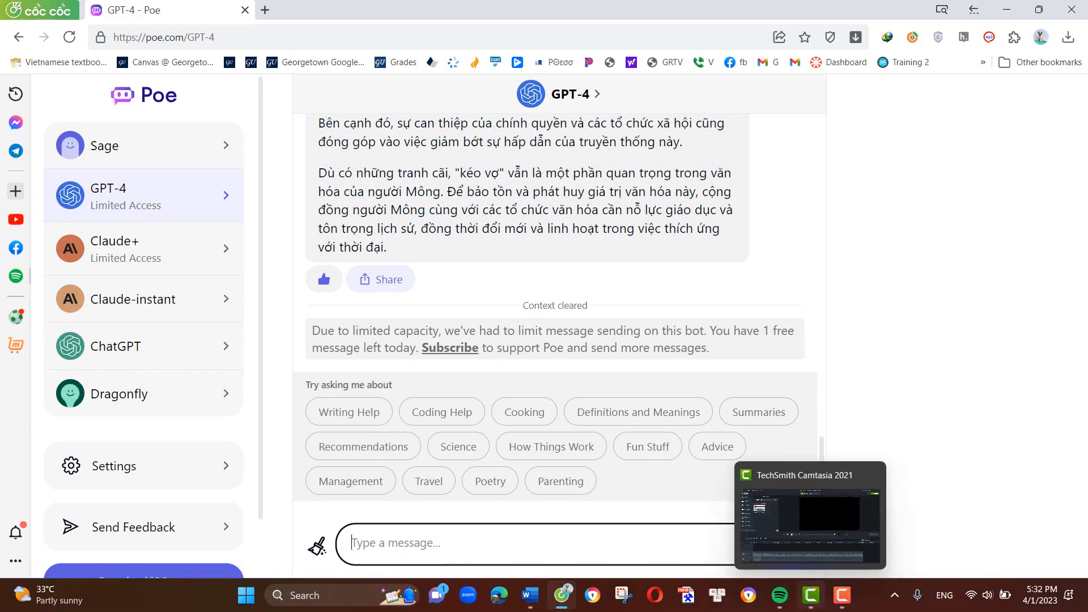
{"action": "type", "text": "Write "}
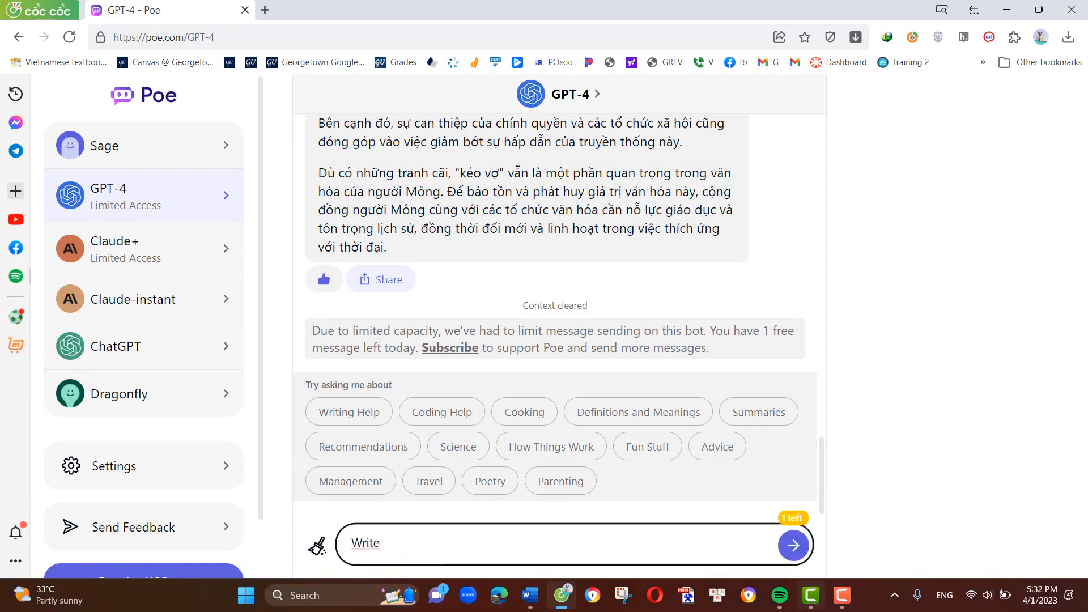
{"action": "type", "text": "a 200-word article a"}
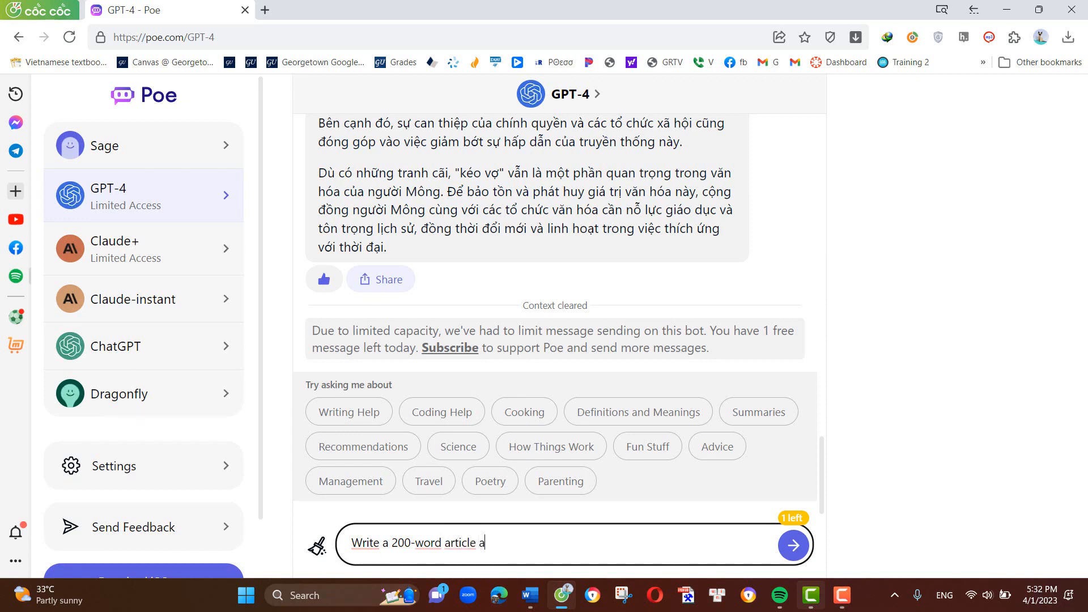
{"action": "type", "text": "bout Donald Trump"}
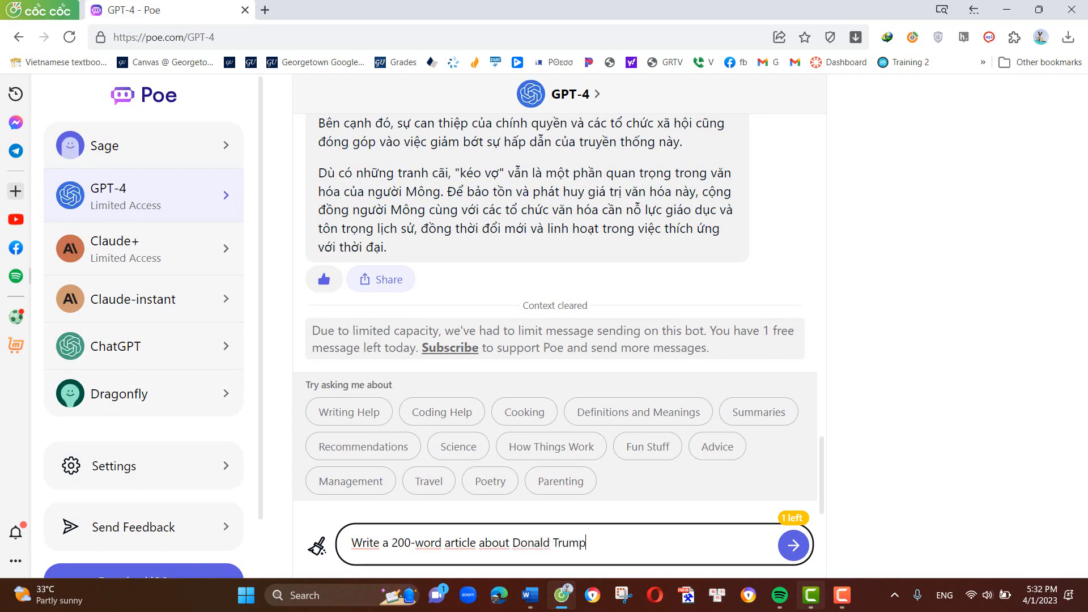
{"action": "key", "text": "Return"}
{"action": "type", "text": "s"}
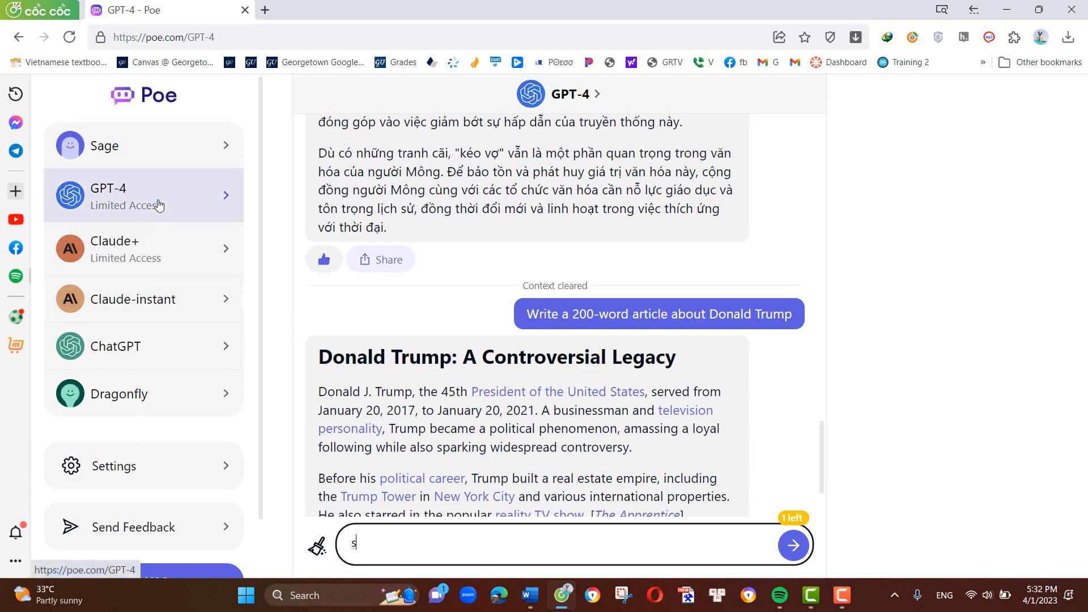
{"action": "scroll", "coordinate": [504, 414], "scroll_direction": "down", "scroll_amount": 2}
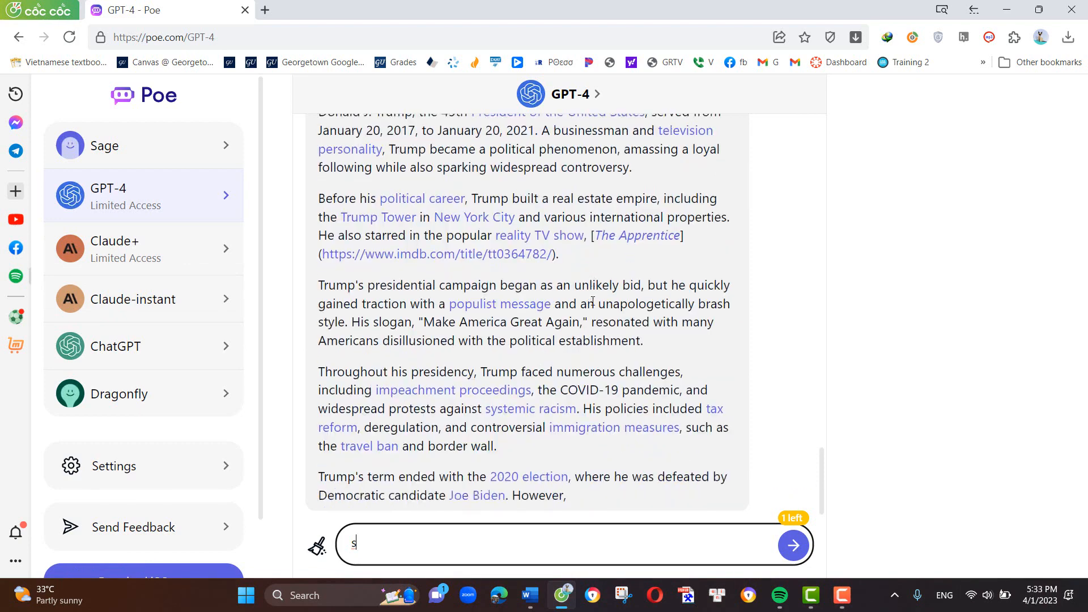
{"action": "scroll", "coordinate": [593, 301], "scroll_direction": "up", "scroll_amount": 5}
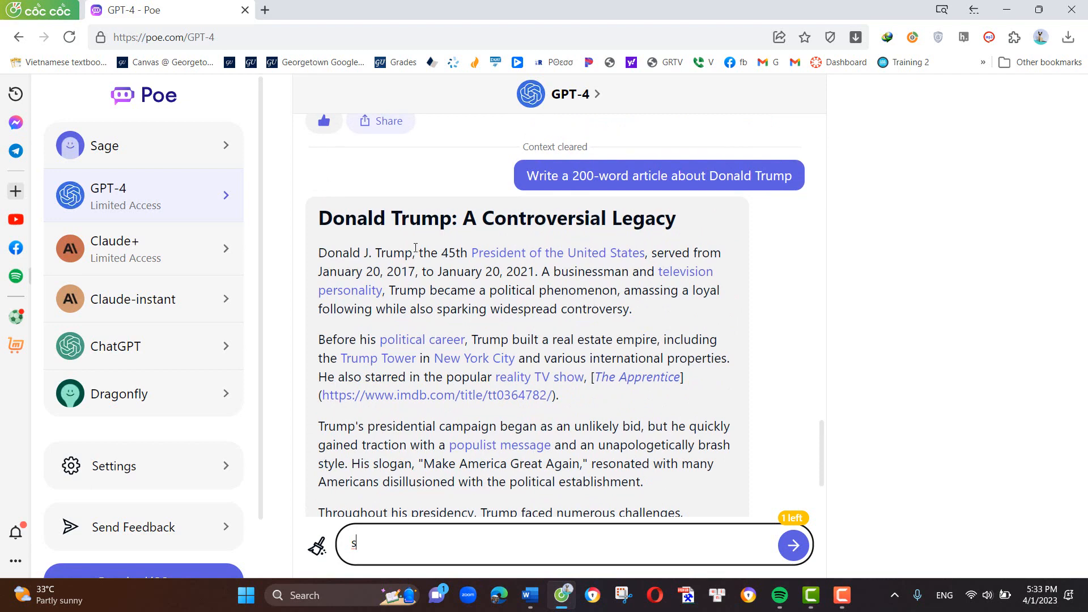
- Switch to the Claude+ bot and send "Write a 200-word article in Spanish about Trump's legal troubles in the US"
{"action": "left_click", "coordinate": [122, 262]}
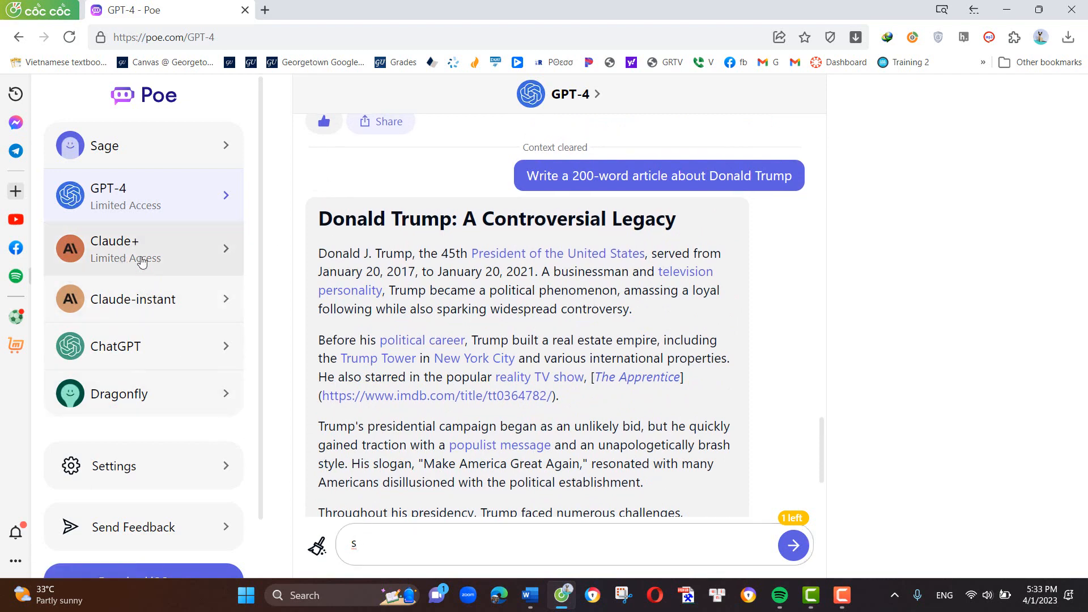
{"action": "left_click", "coordinate": [141, 260]}
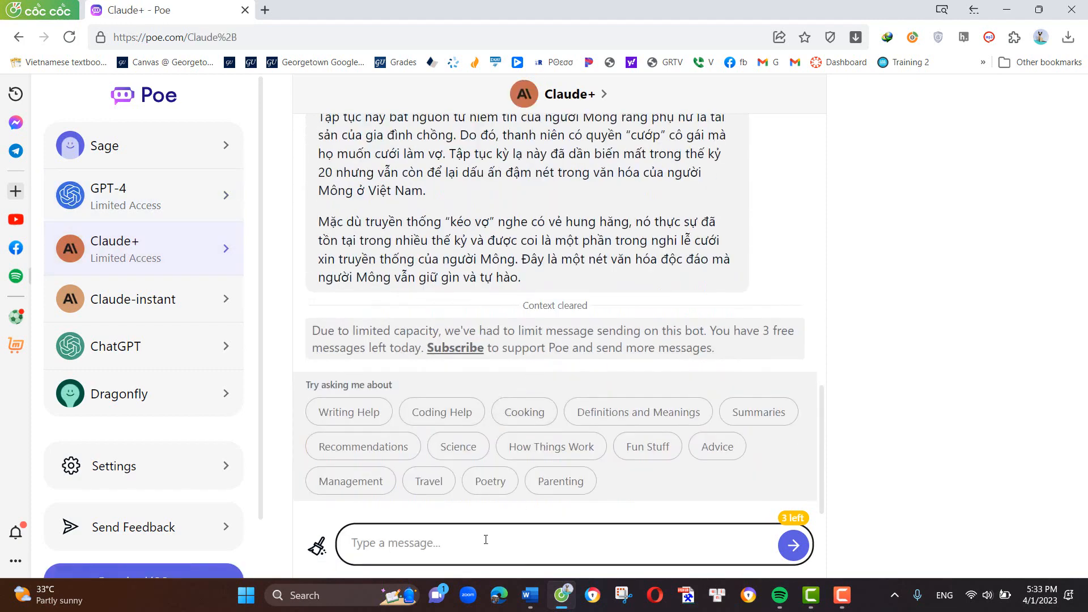
{"action": "type", "text": "Write a"}
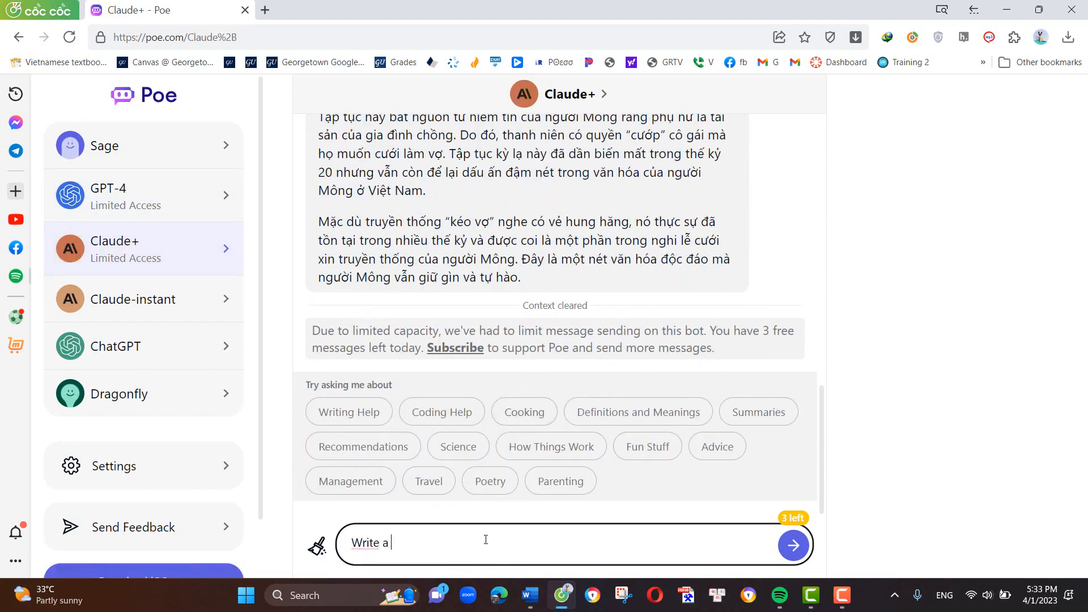
{"action": "type", "text": " 200-word article "}
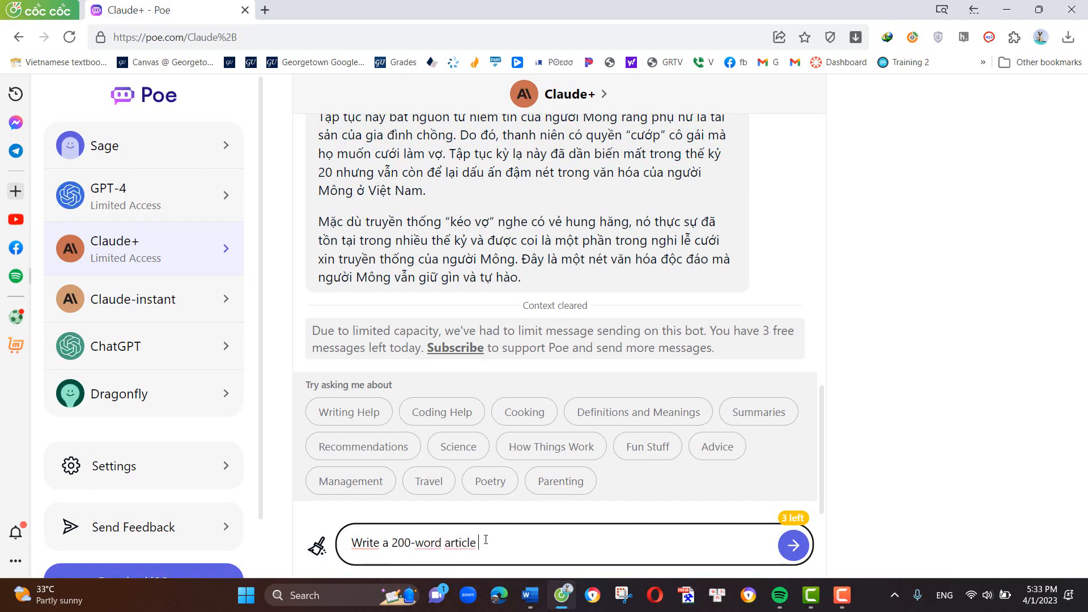
{"action": "type", "text": "in Spanish abou"}
{"action": "type", "text": "t t"}
{"action": "type", "text": "Trump's"}
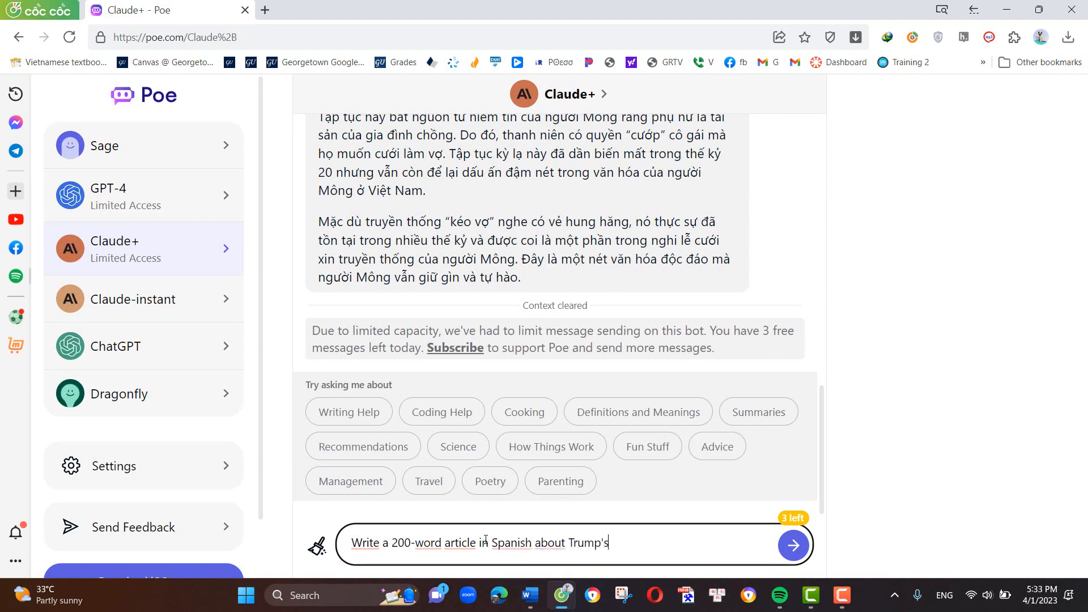
{"action": "type", "text": " legal troubles "}
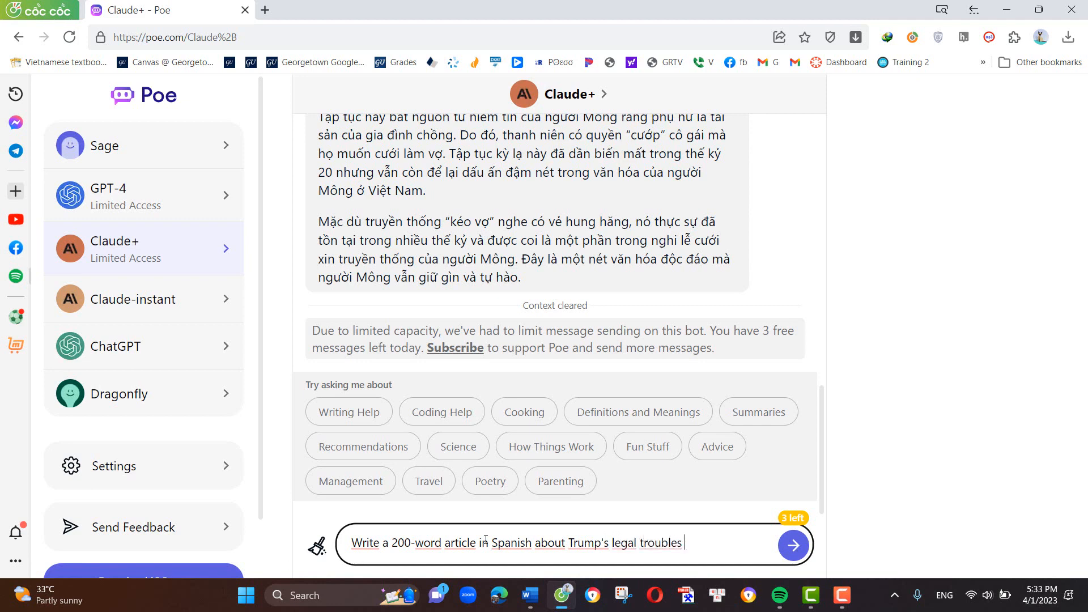
{"action": "type", "text": "in the US"}
{"action": "left_click", "coordinate": [792, 545]}
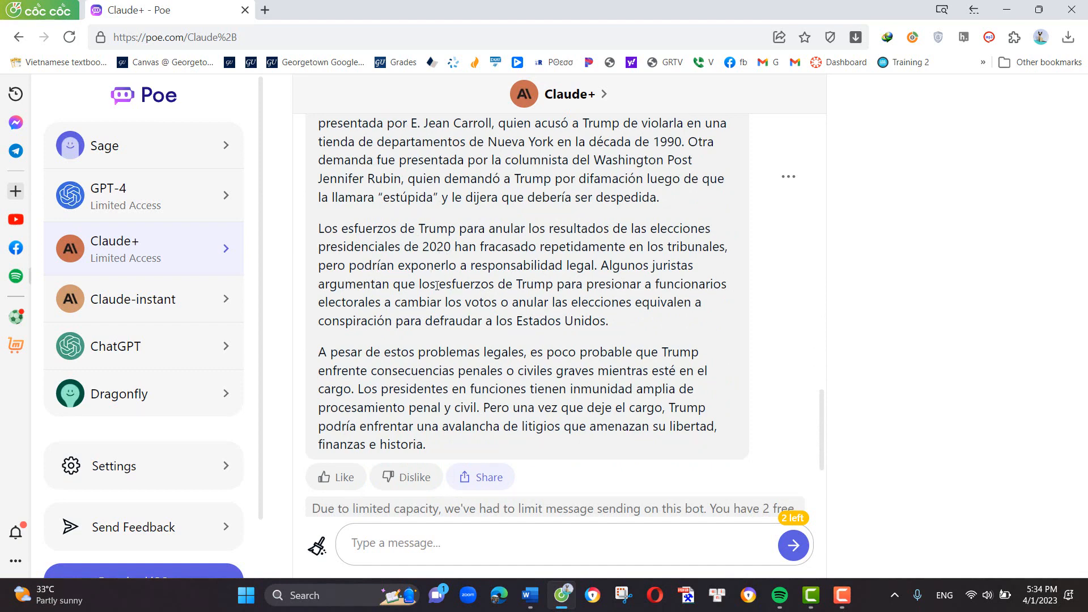
- Read through the Spanish article generated about Trump's legal troubles, from the request to its closing paragraph
{"action": "scroll", "coordinate": [483, 314], "scroll_direction": "up", "scroll_amount": 2}
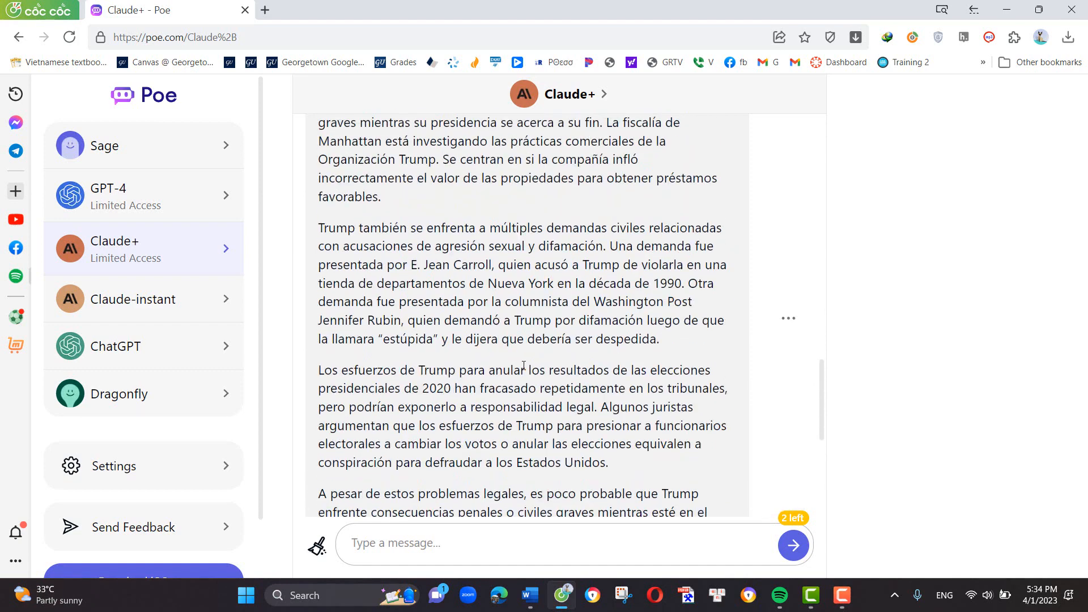
{"action": "scroll", "coordinate": [524, 365], "scroll_direction": "up", "scroll_amount": 2}
{"action": "scroll", "coordinate": [524, 365], "scroll_direction": "down", "scroll_amount": 2}
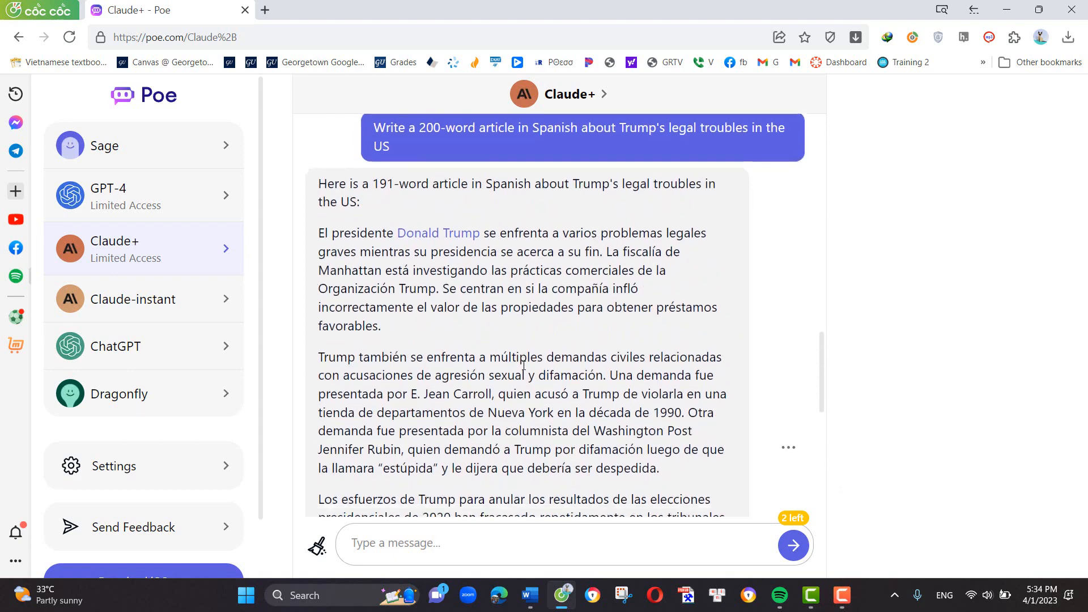
{"action": "scroll", "coordinate": [523, 365], "scroll_direction": "down", "scroll_amount": 3}
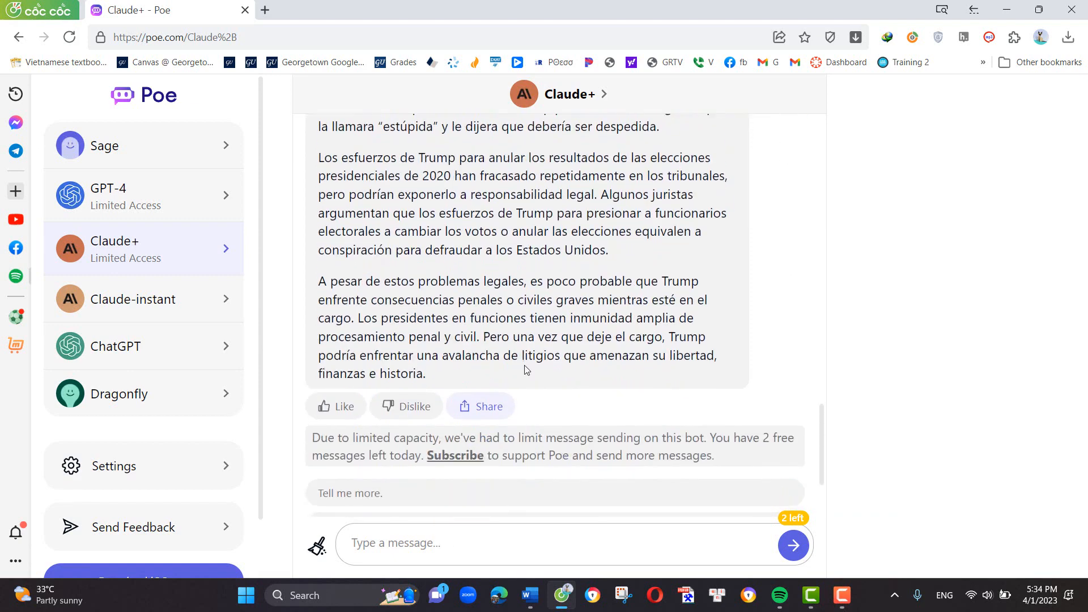
{"action": "scroll", "coordinate": [533, 265], "scroll_direction": "up", "scroll_amount": 2}
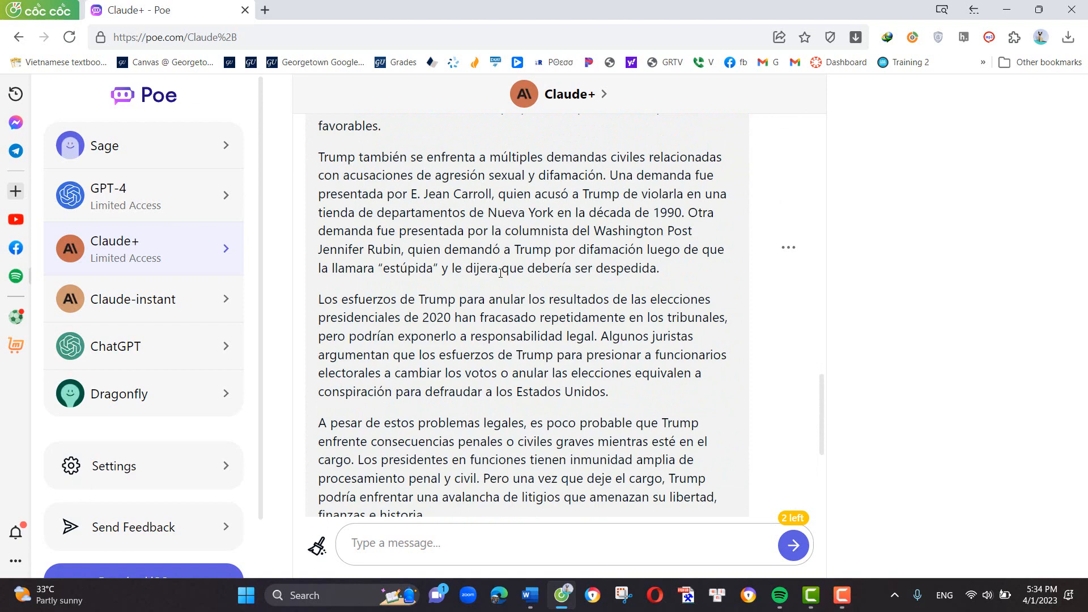
{"action": "scroll", "coordinate": [500, 273], "scroll_direction": "down", "scroll_amount": 2}
{"action": "scroll", "coordinate": [486, 322], "scroll_direction": "down", "scroll_amount": 1}
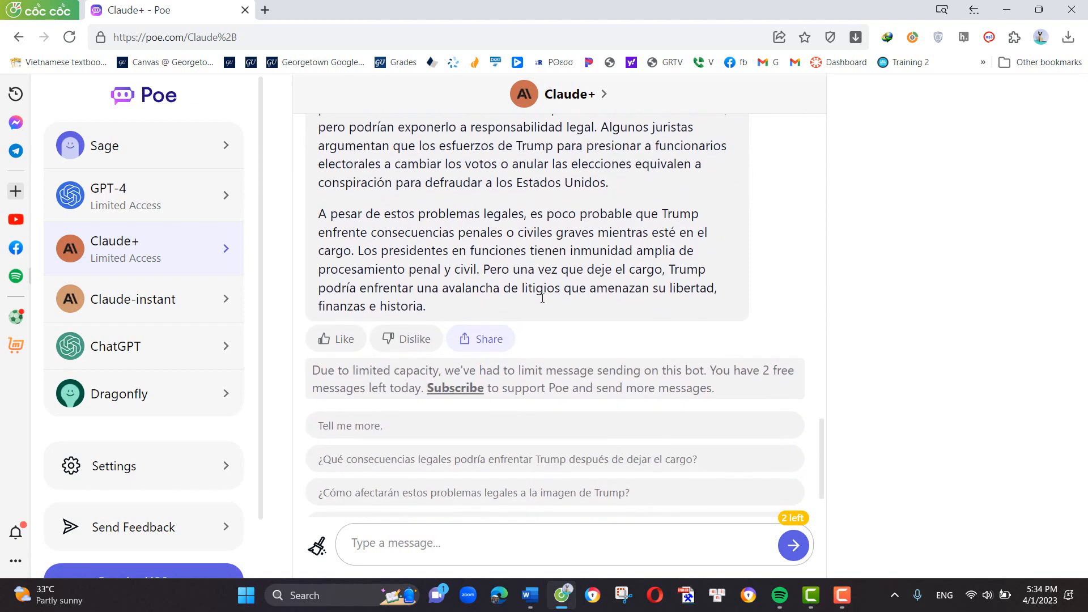
{"action": "scroll", "coordinate": [701, 257], "scroll_direction": "up", "scroll_amount": 3}
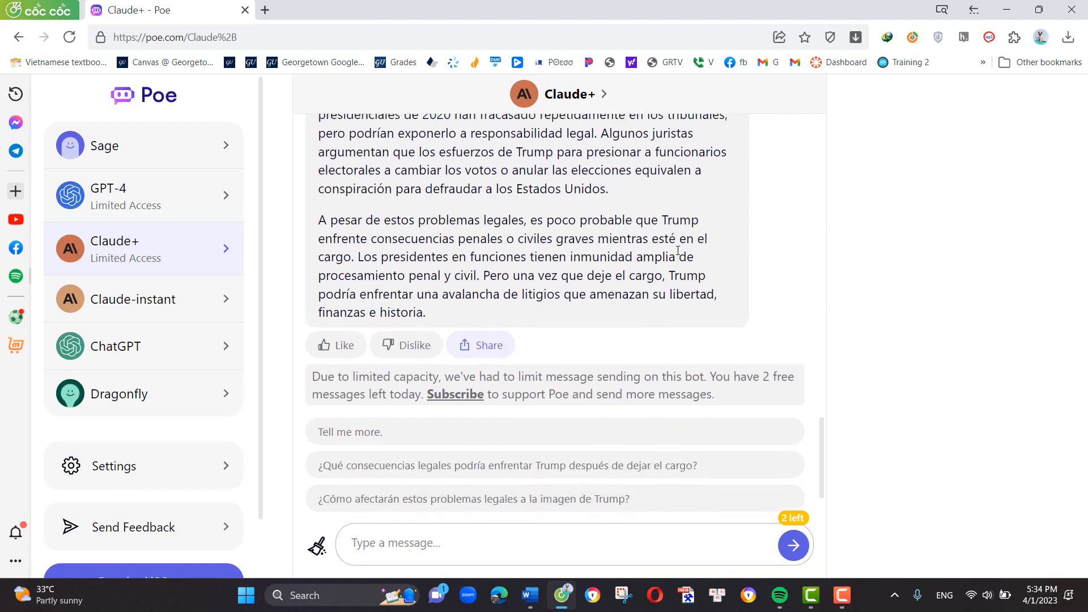
- Copy the Spanish article's text and send the request "Translate the previous article into Albanian", following the reply
{"action": "left_click", "coordinate": [788, 250]}
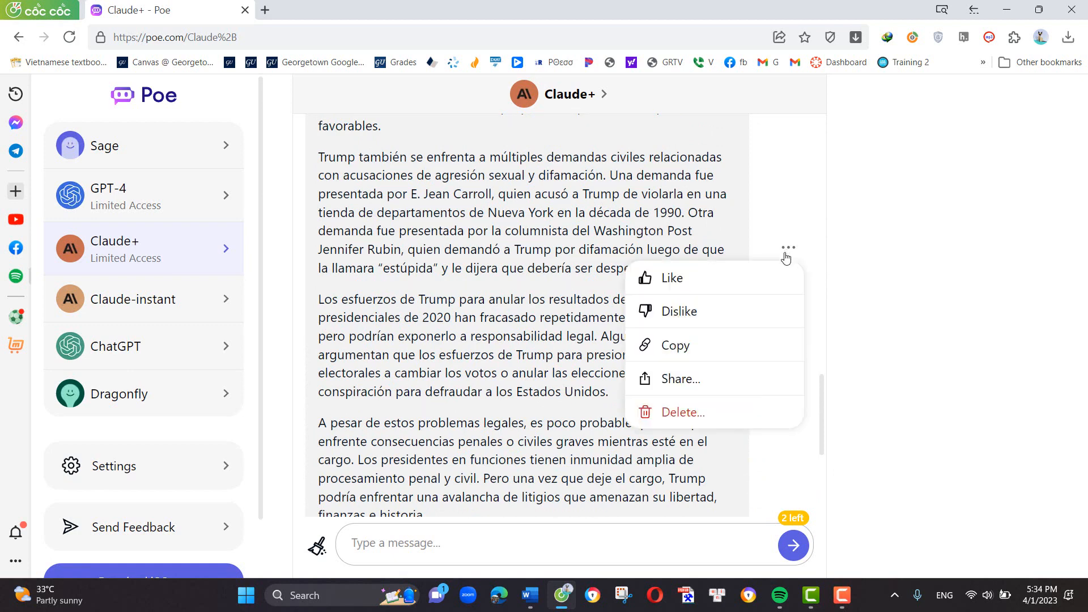
{"action": "left_click", "coordinate": [704, 351]}
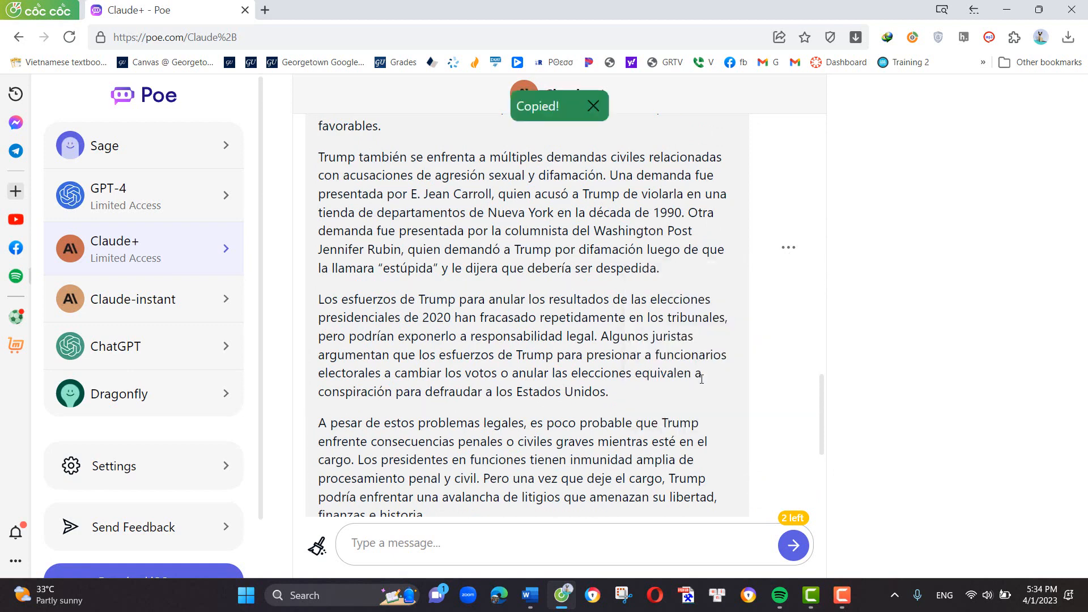
{"action": "left_click", "coordinate": [485, 548]}
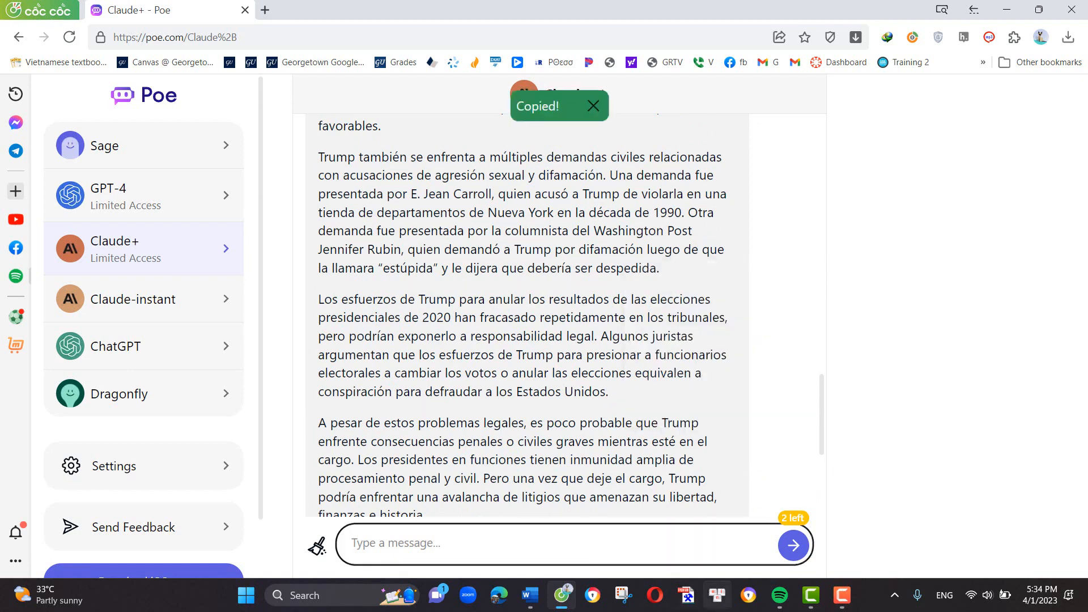
{"action": "type", "text": "Transla"}
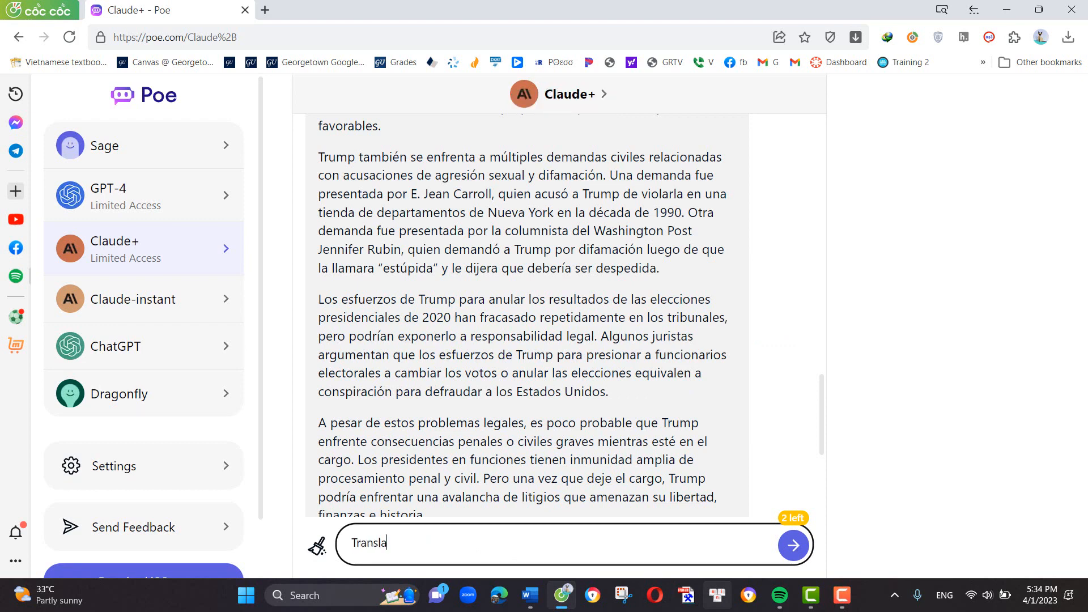
{"action": "type", "text": "te the previous article"}
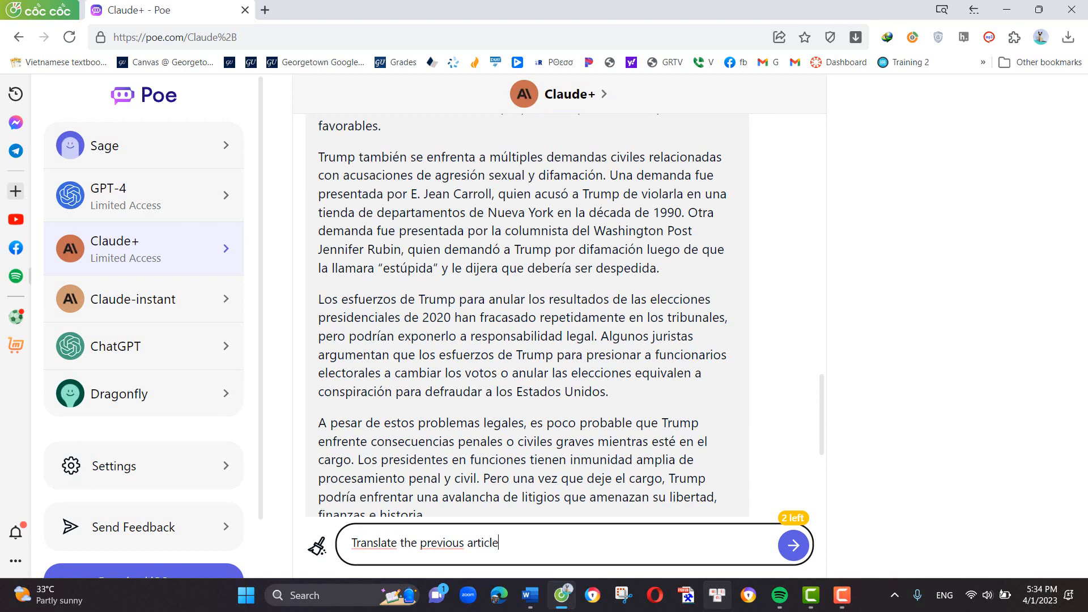
{"action": "type", "text": " into Albanian"}
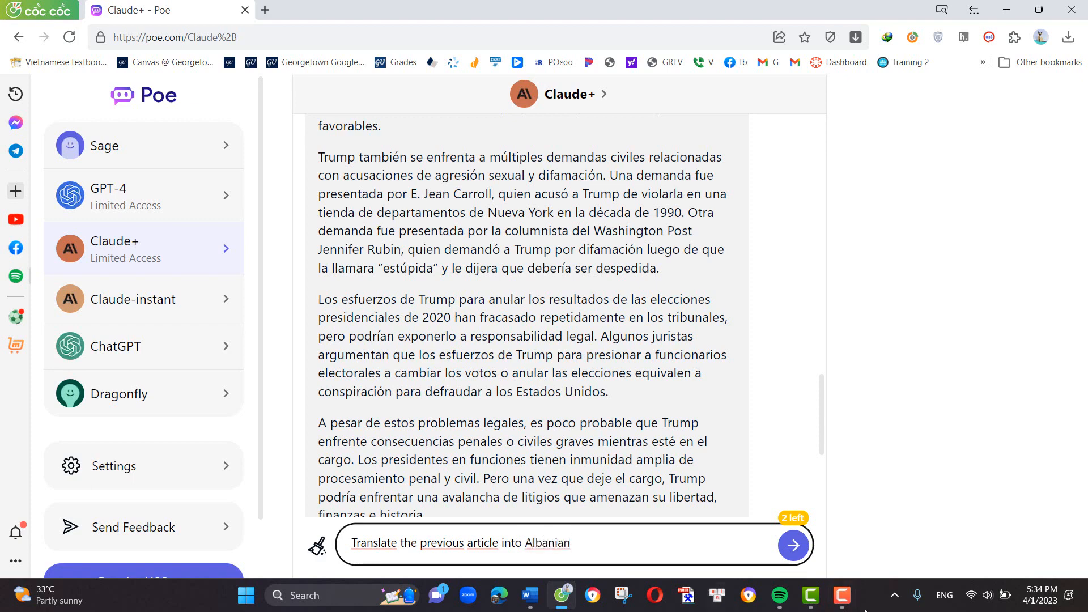
{"action": "left_click", "coordinate": [793, 545]}
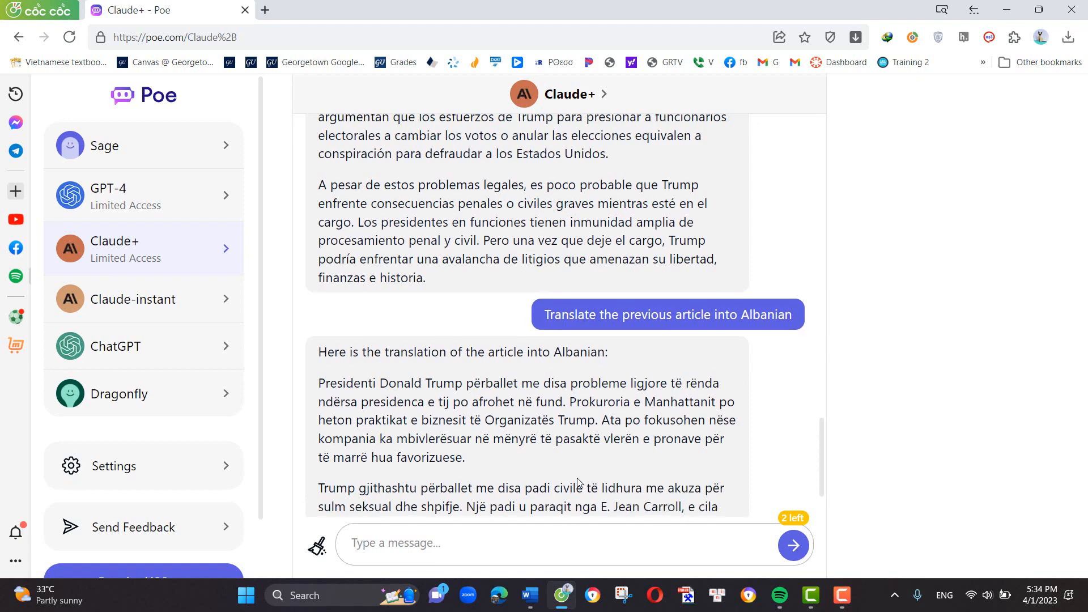
{"action": "scroll", "coordinate": [515, 478], "scroll_direction": "down", "scroll_amount": 2}
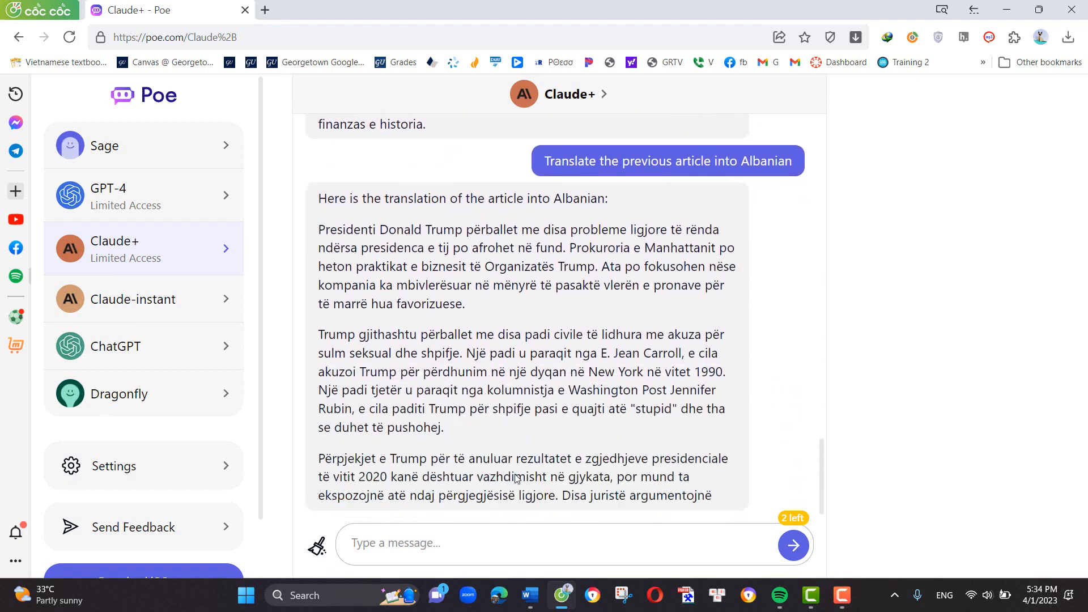